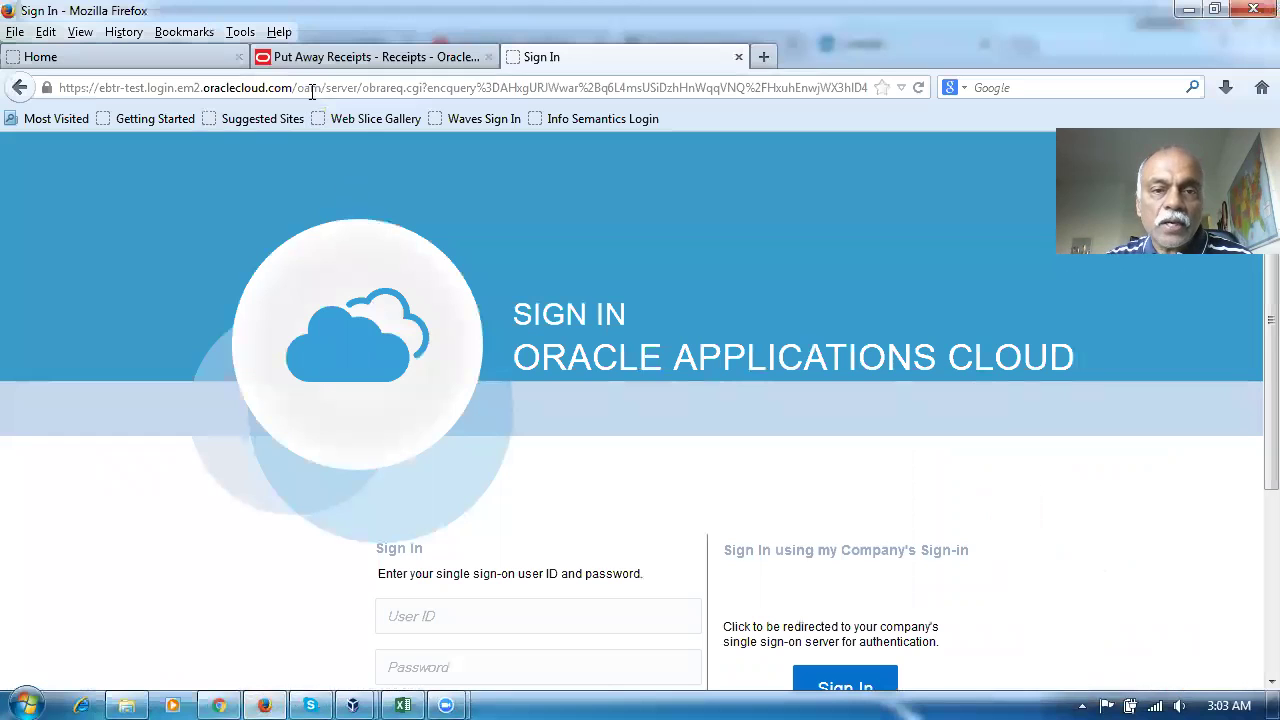
# Sign in with the saved employee user ID and its password
pyautogui.click(524, 87)
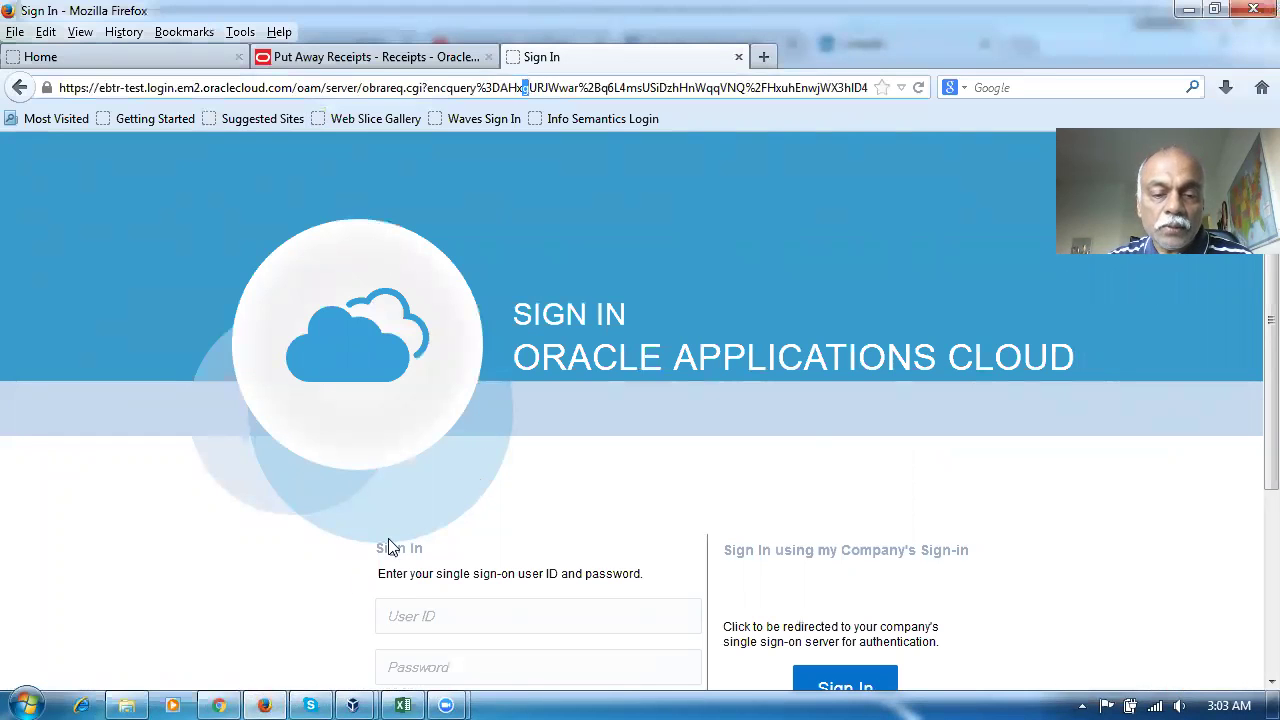
pyautogui.click(392, 605)
pyautogui.write('j50')
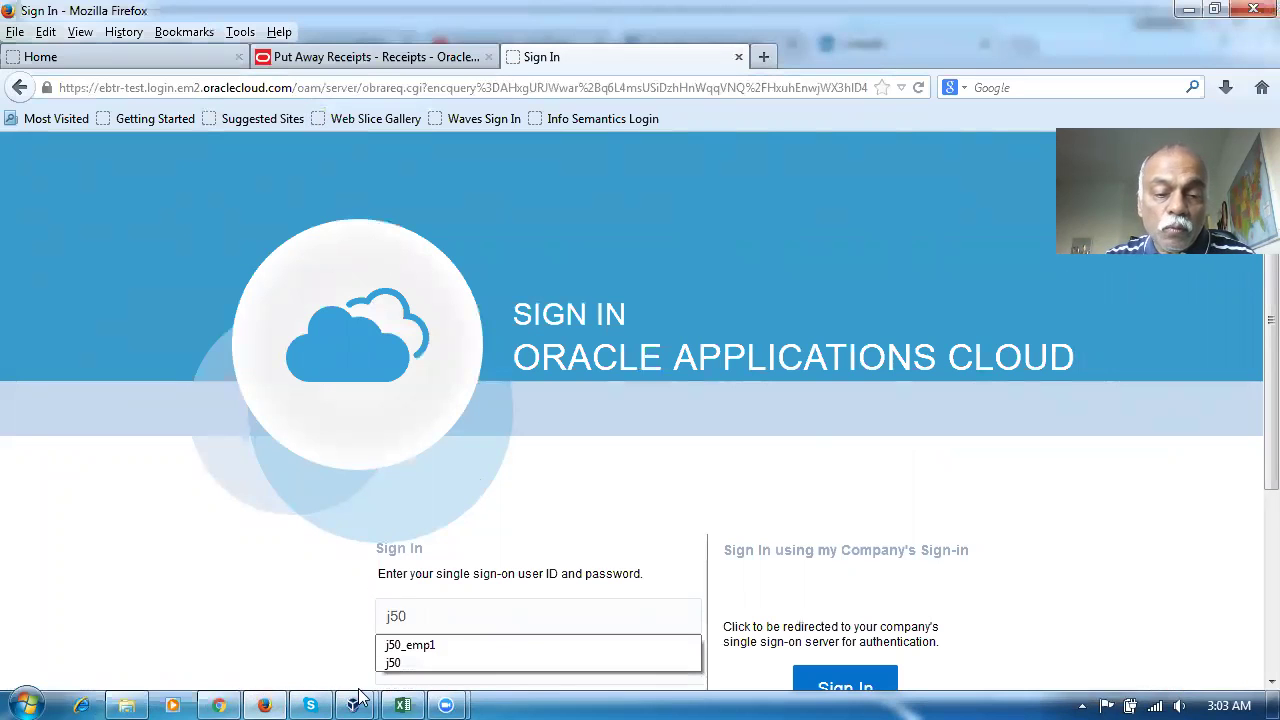
pyautogui.click(474, 644)
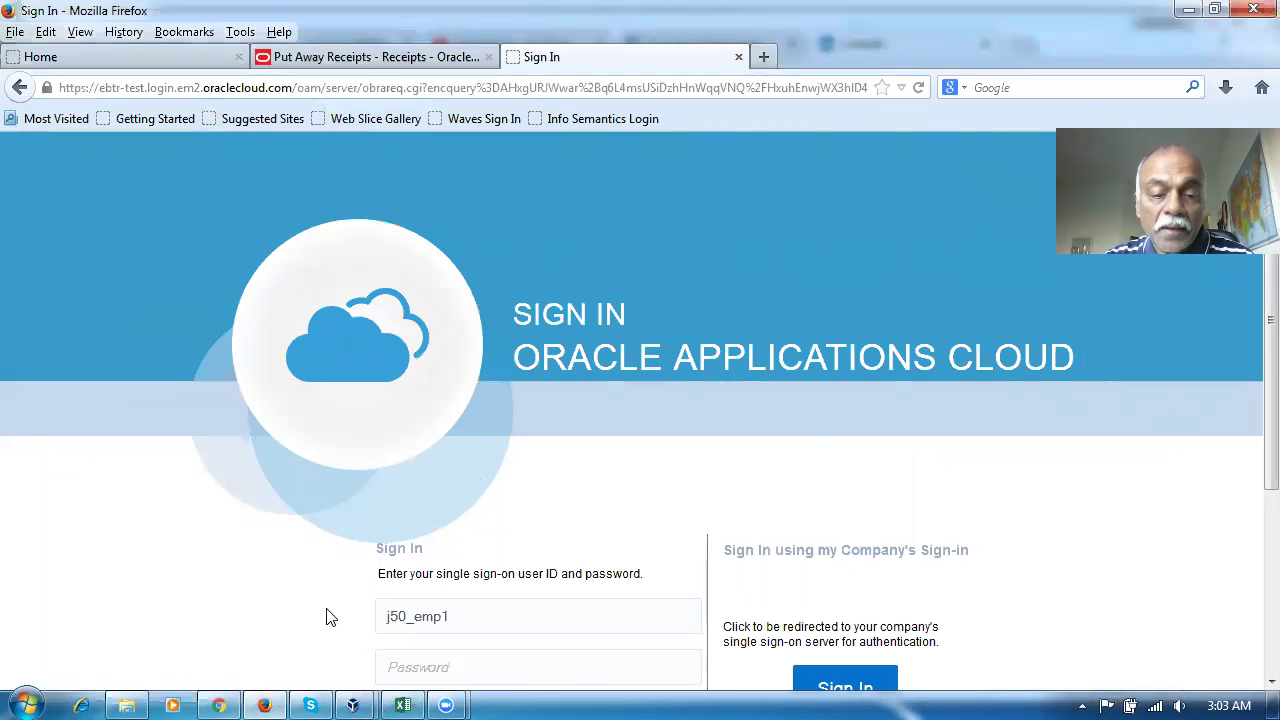
pyautogui.scroll(-2, 326, 617)
pyautogui.click(423, 549)
pyautogui.write('•••••••••')
pyautogui.press('Return')
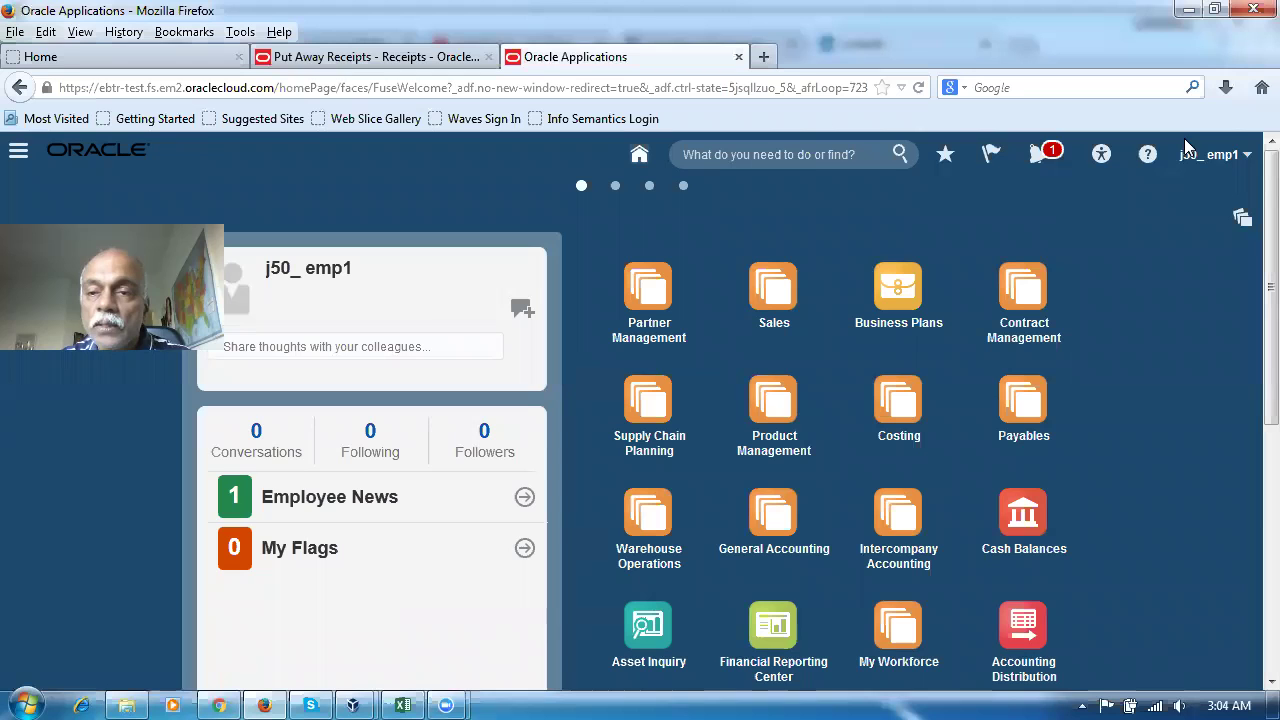
# Open Create Item from the Product Information Management tasks list
pyautogui.click(785, 410)
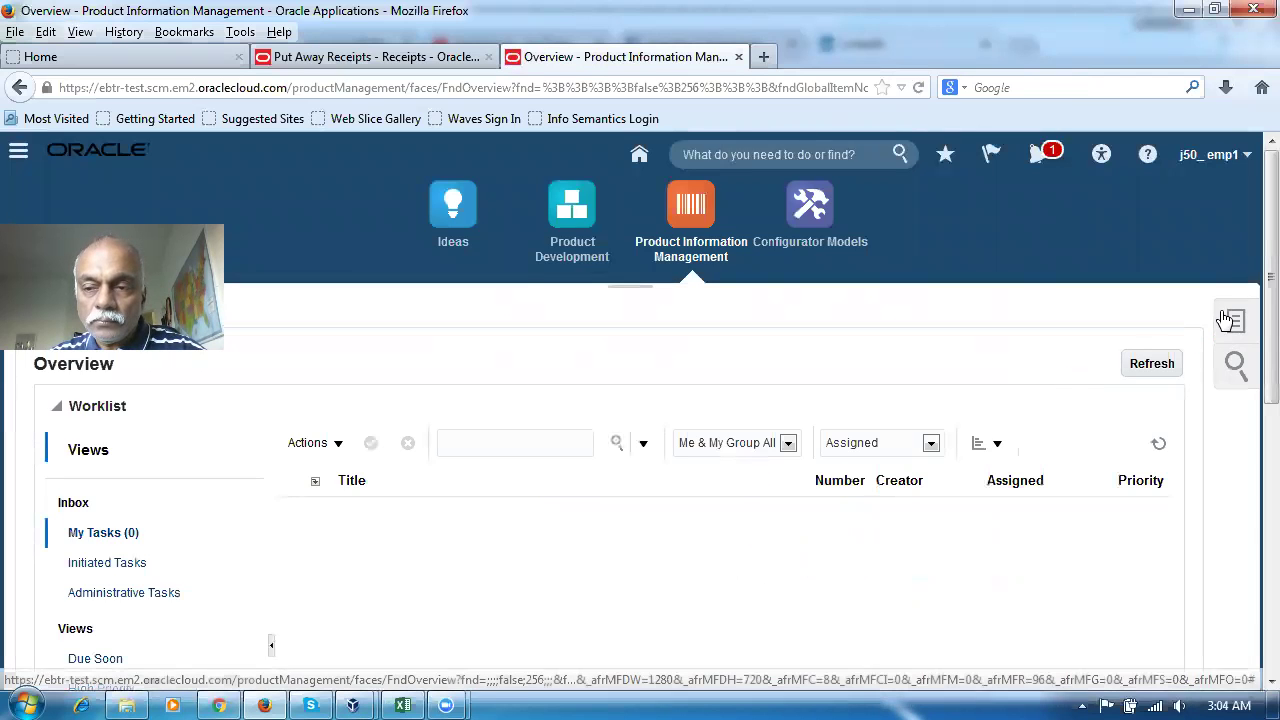
pyautogui.click(1230, 322)
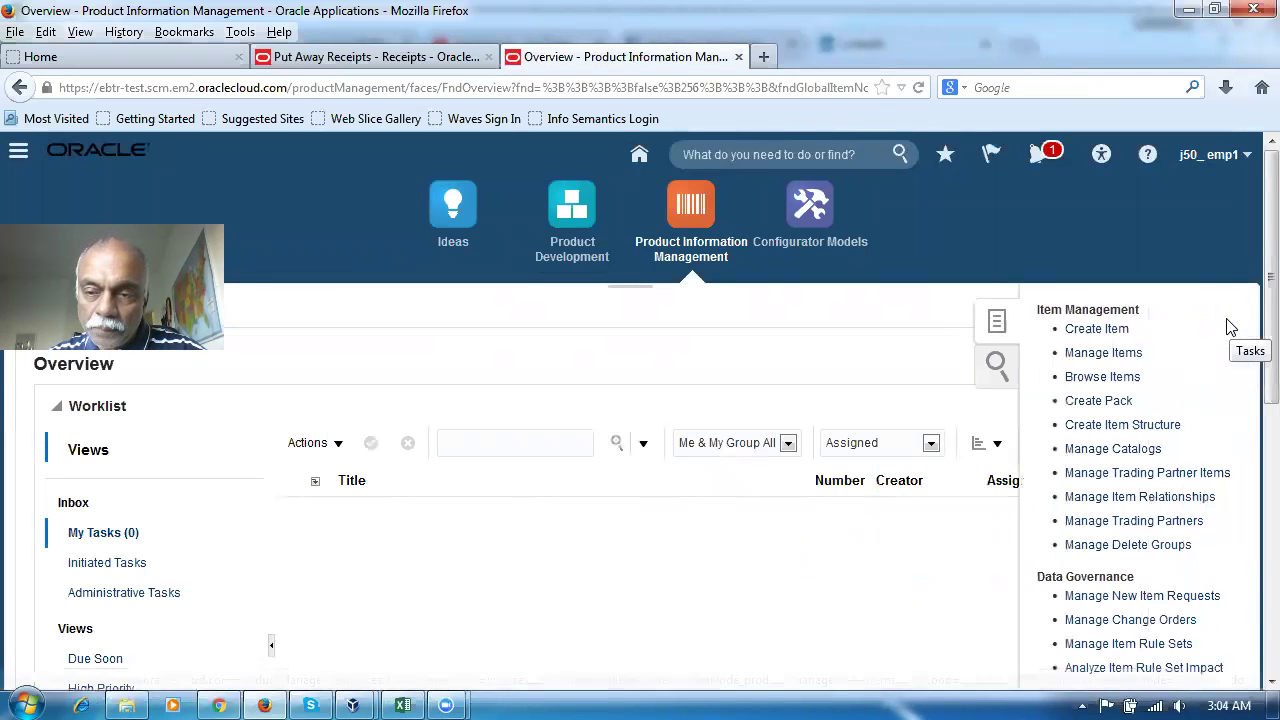
pyautogui.click(1065, 330)
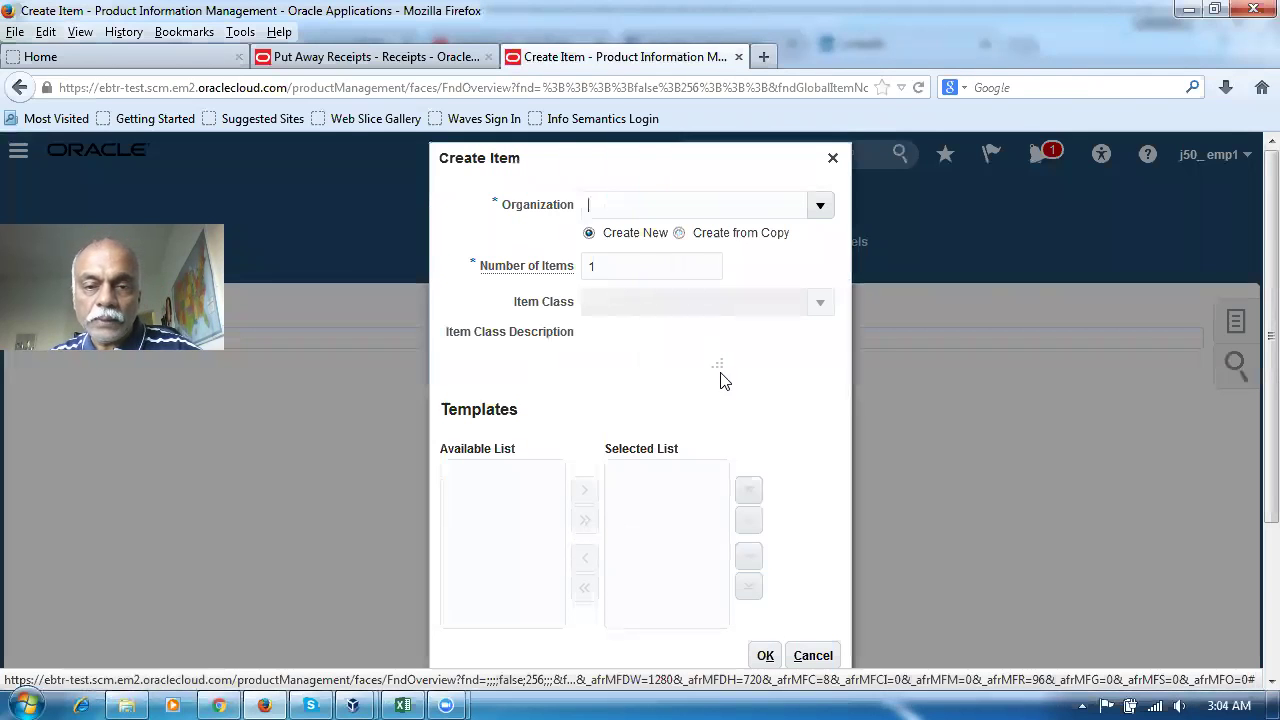
# Set organization J500 and item class Root Item Class, and select the j50_Pur_Item template
pyautogui.click(678, 203)
pyautogui.write('J')
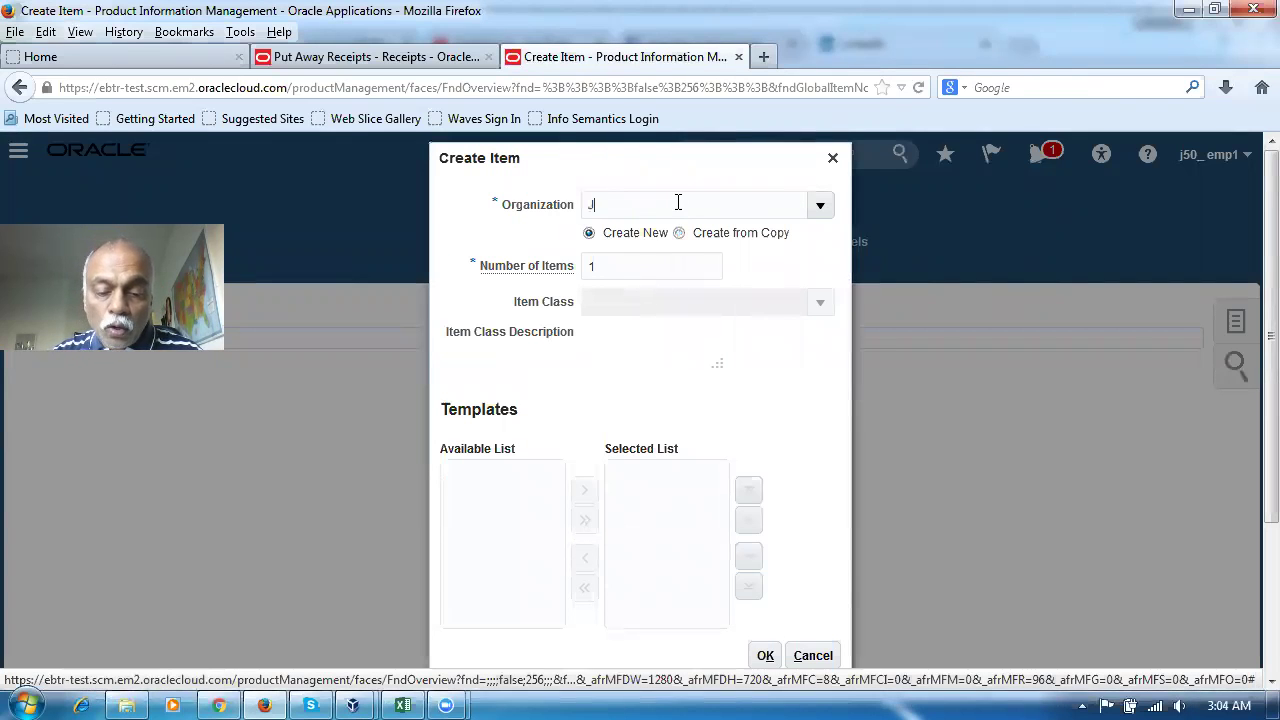
pyautogui.write('50')
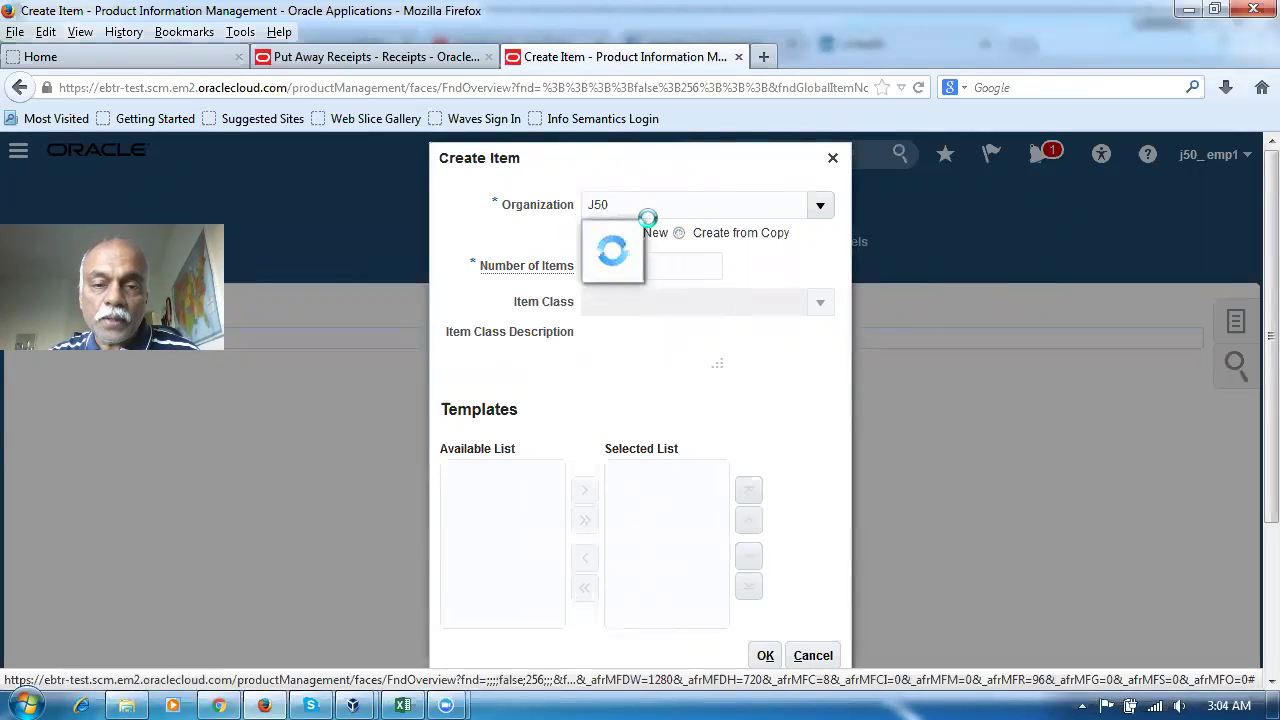
pyautogui.write('0')
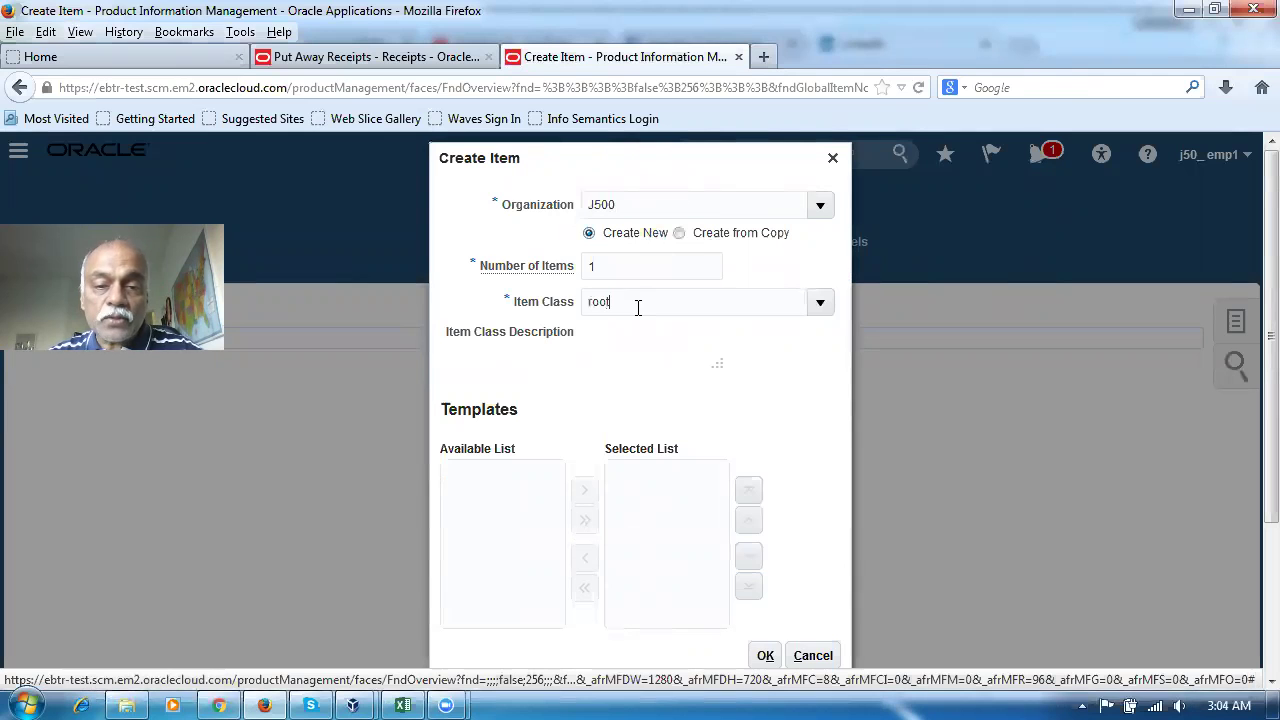
pyautogui.click(637, 307)
pyautogui.write('root')
pyautogui.click(643, 338)
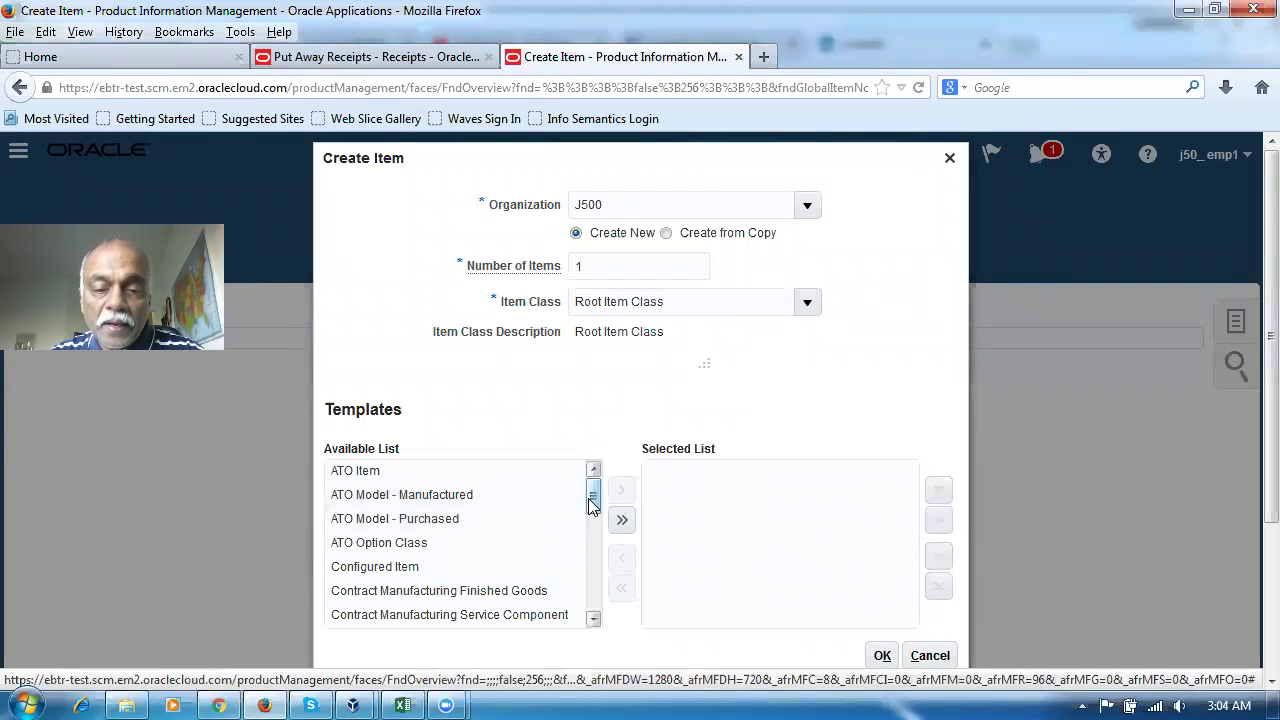
pyautogui.moveTo(588, 503); pyautogui.dragTo(591, 591)
pyautogui.click(442, 609)
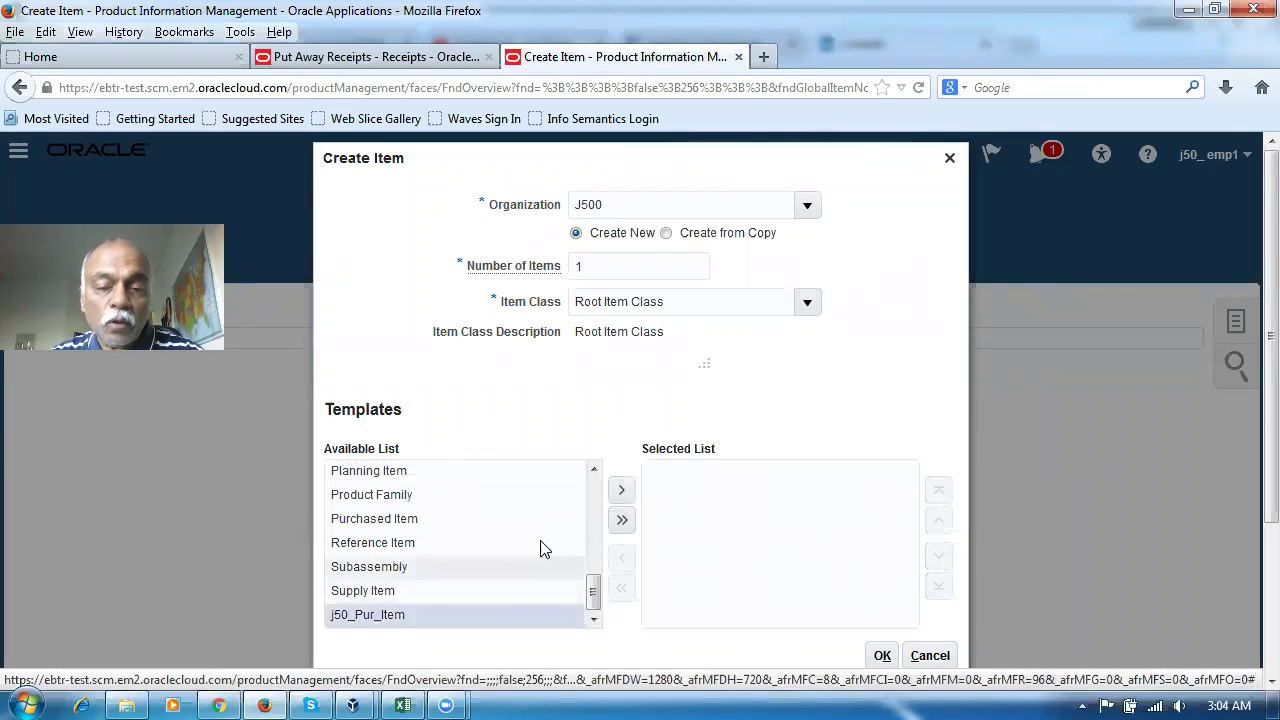
pyautogui.click(622, 491)
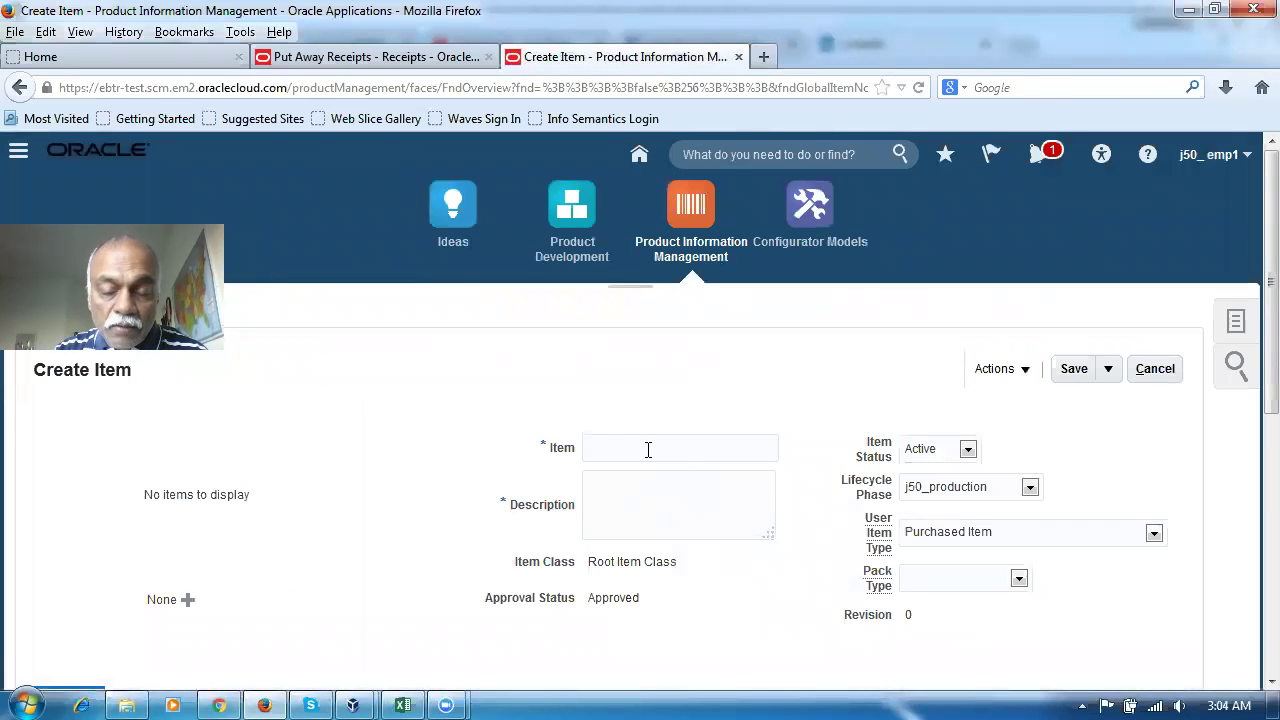
# Enter item nana_insp_test with description 'corrections on a inspection receipt routing'
pyautogui.write('nana')
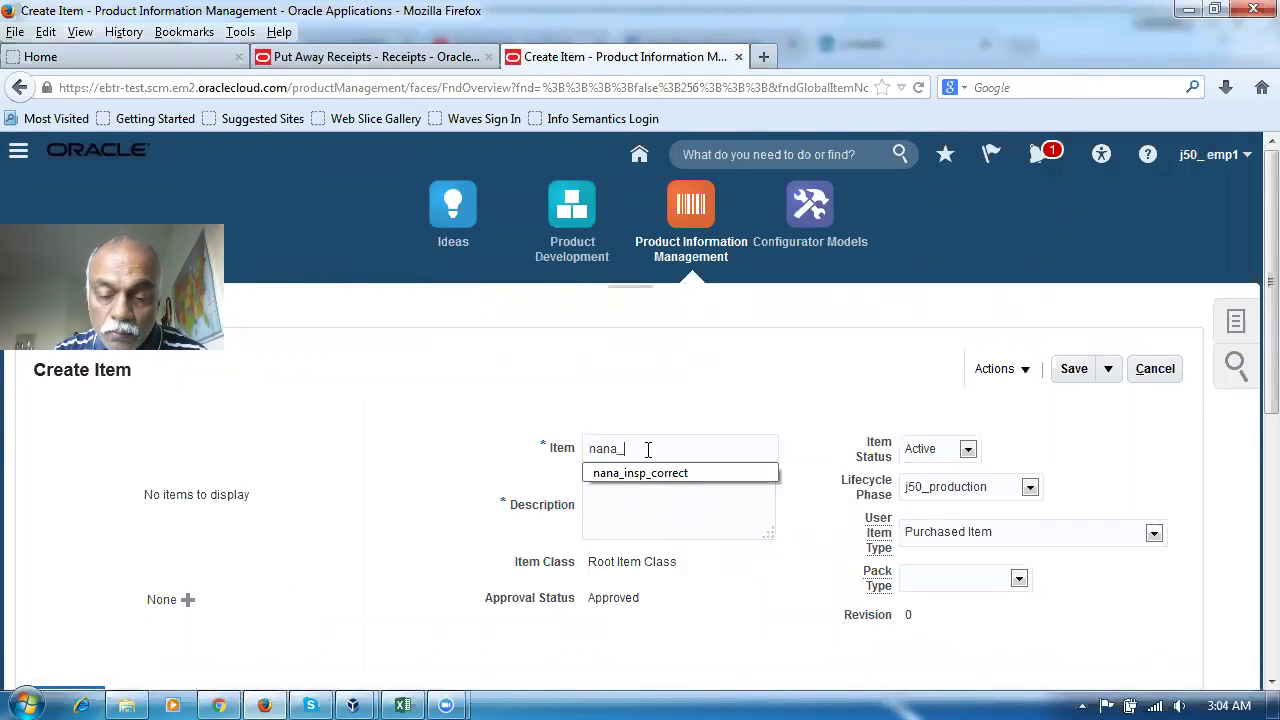
pyautogui.write('_insp')
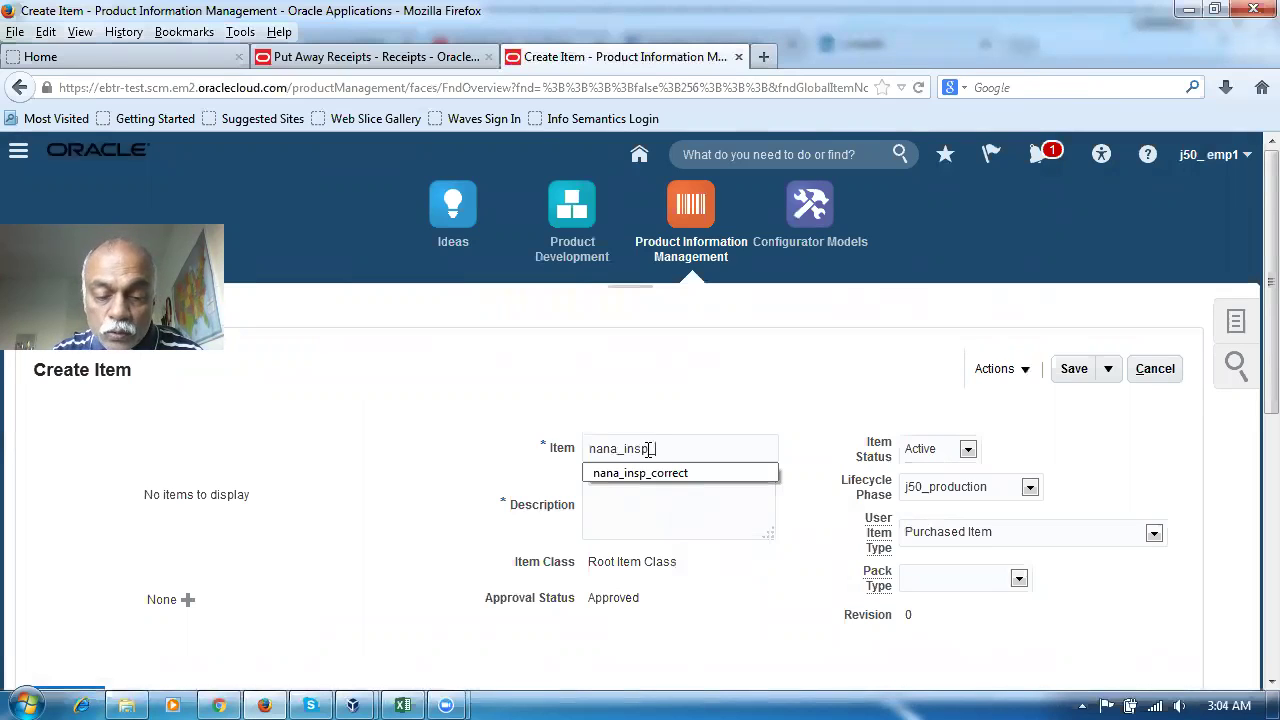
pyautogui.write('_tes')
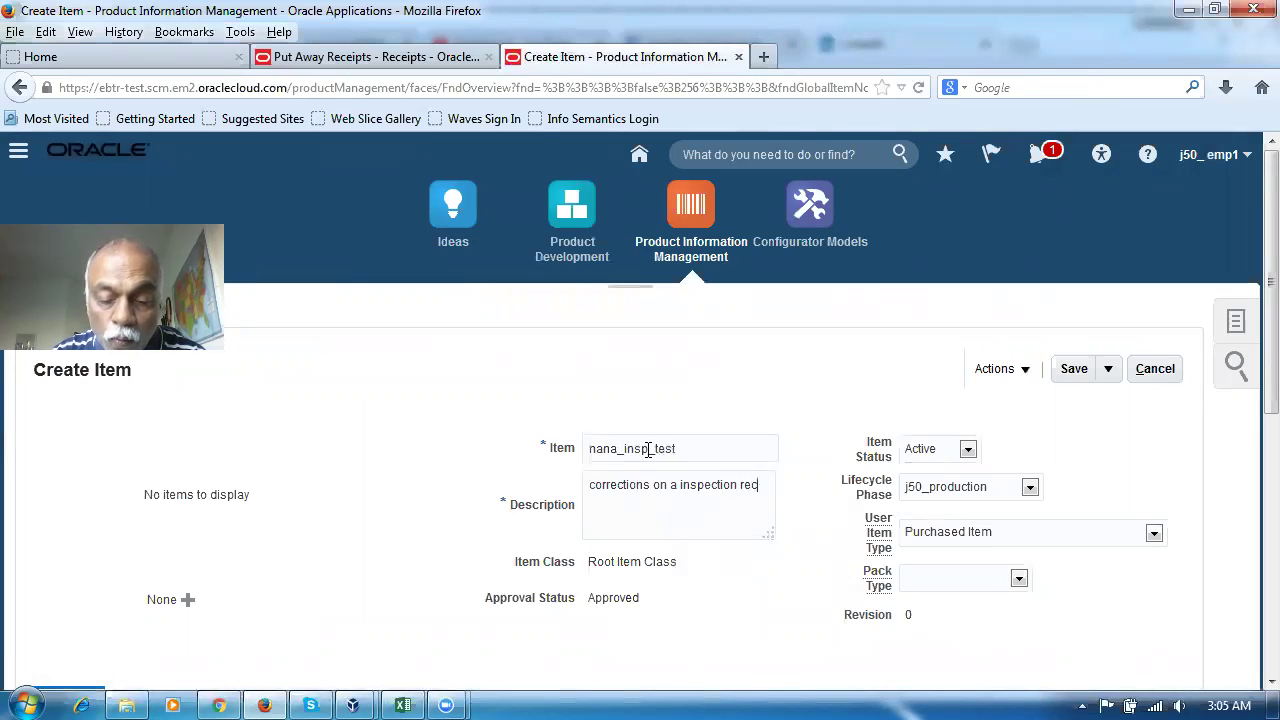
pyautogui.write('t')
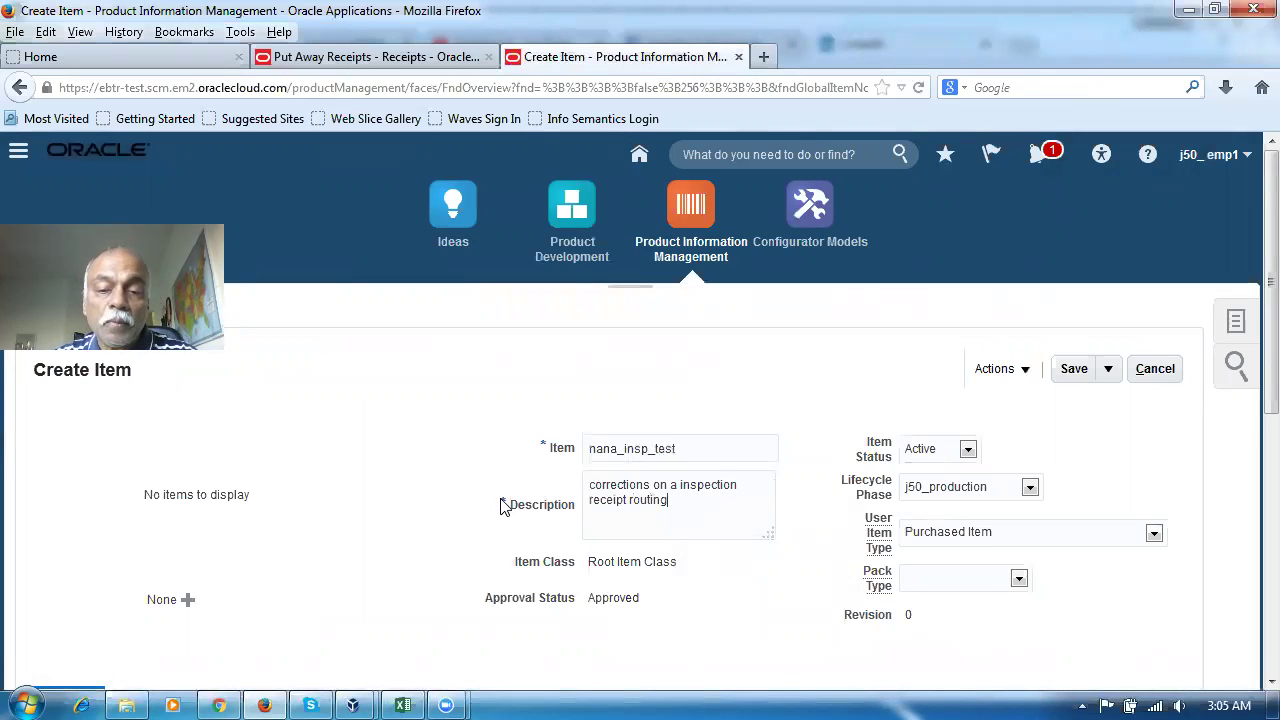
pyautogui.scroll(-4, 400, 520)
pyautogui.scroll(-2, 300, 510)
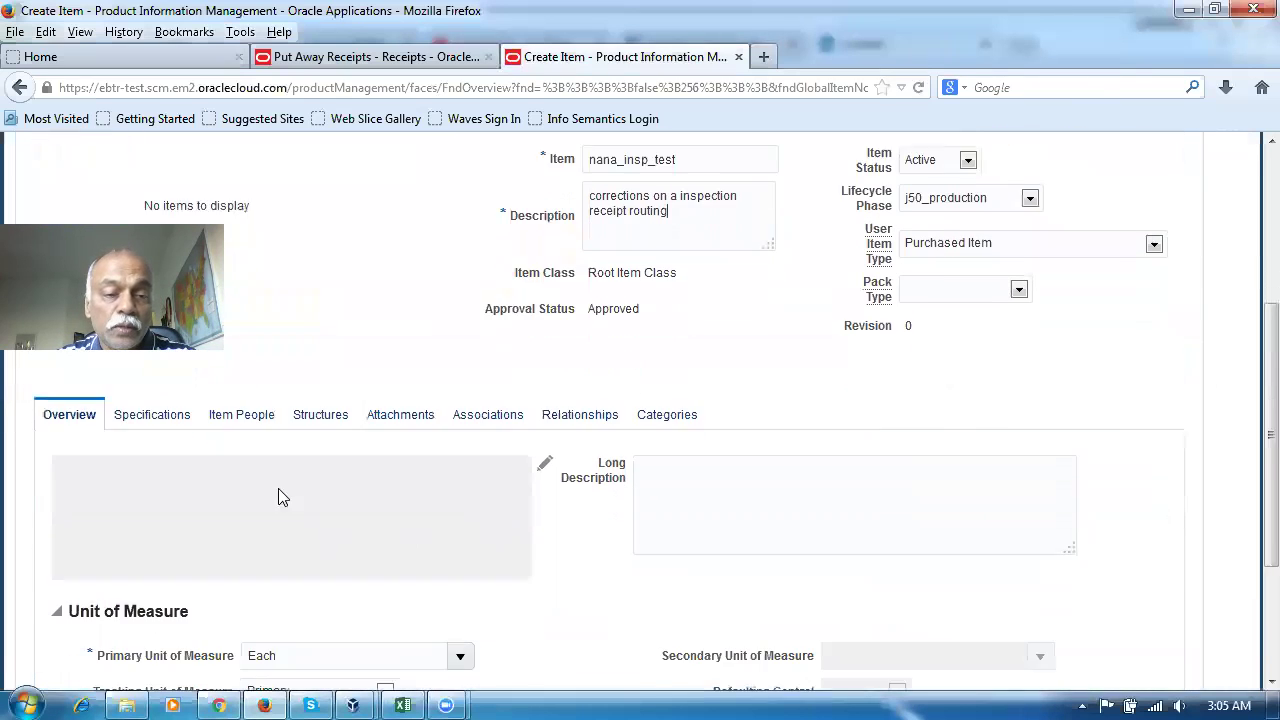
# Review the item's Purchasing specifications: List Price 1.5 USD and the Receiving attributes
pyautogui.click(166, 368)
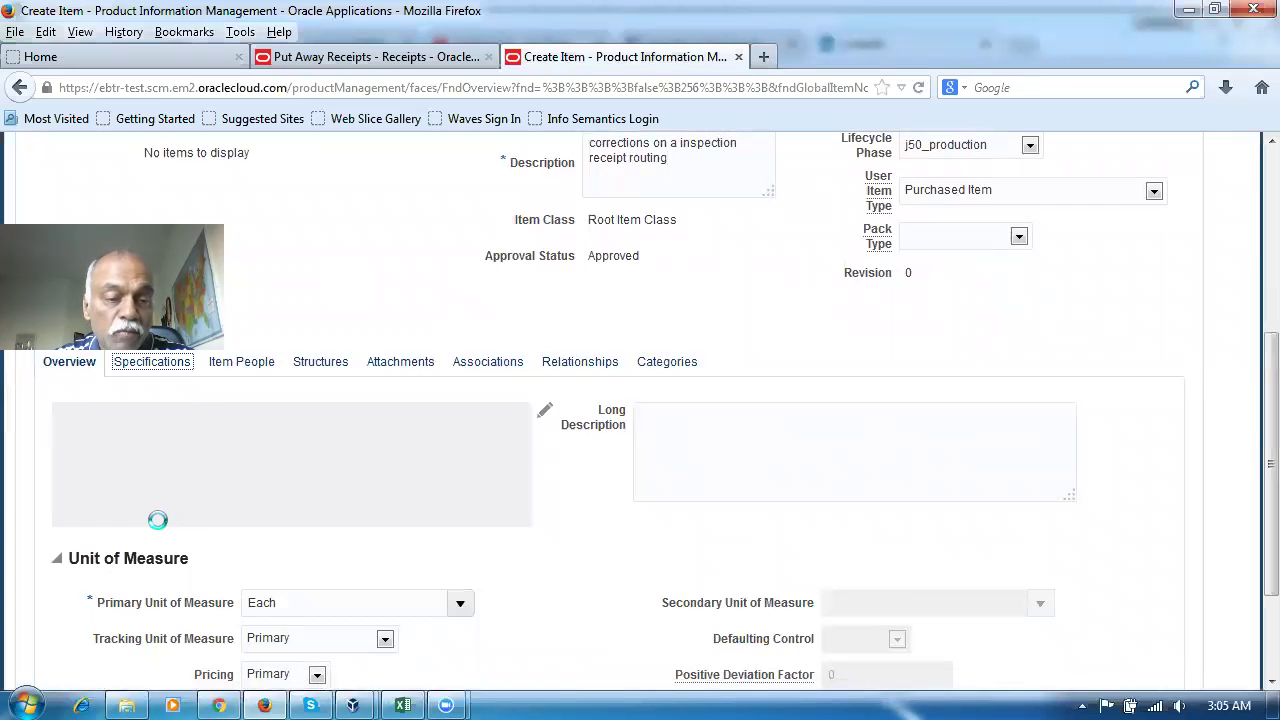
pyautogui.scroll(-4, 157, 528)
pyautogui.click(110, 572)
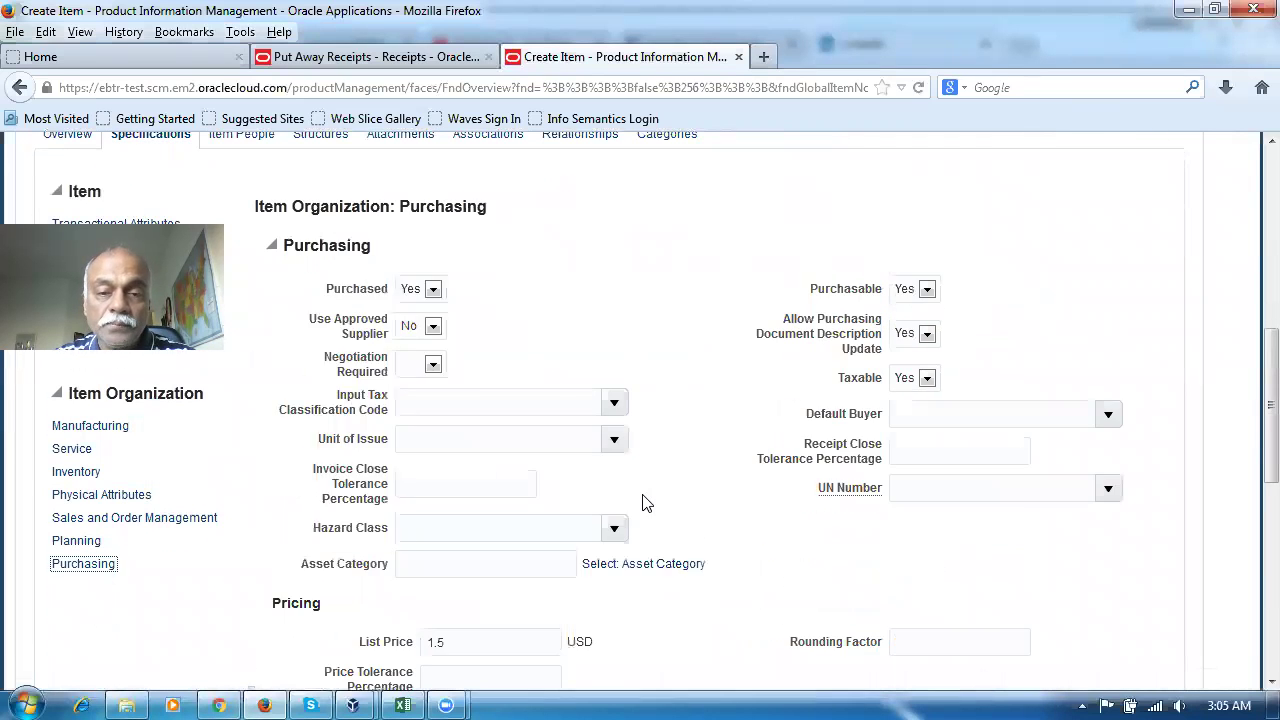
pyautogui.scroll(-2, 636, 490)
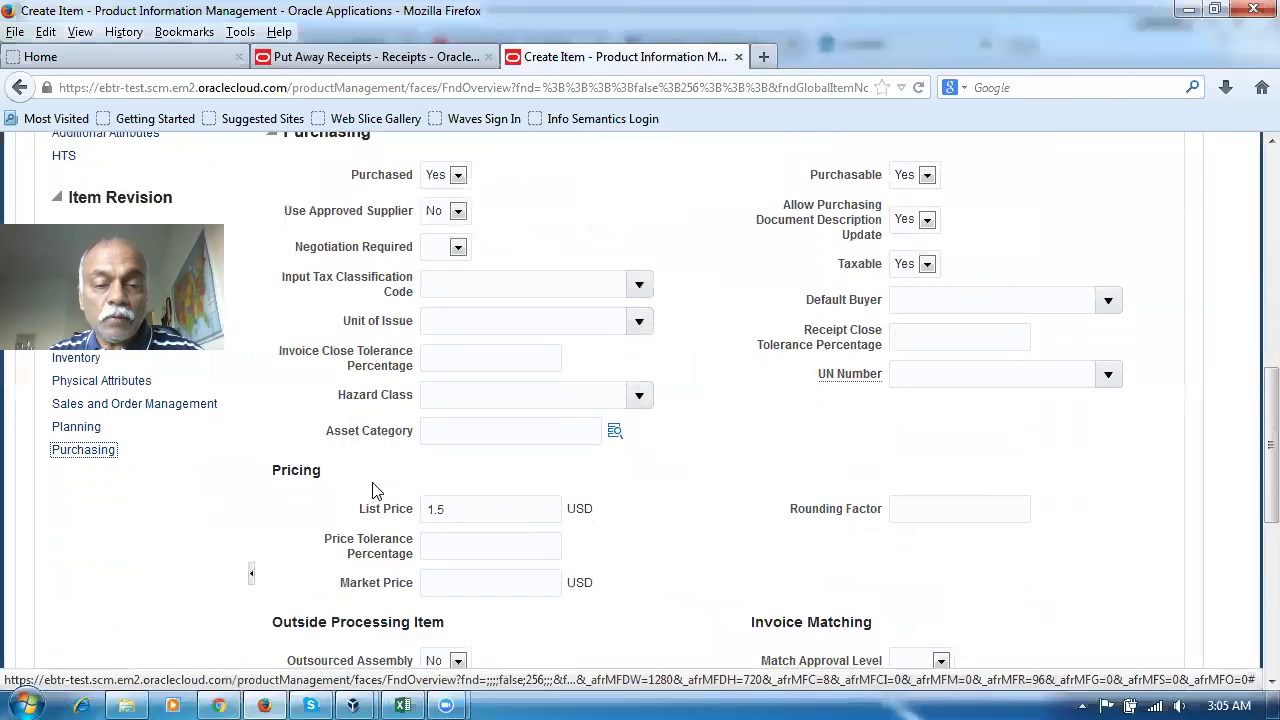
pyautogui.scroll(-8, 520, 490)
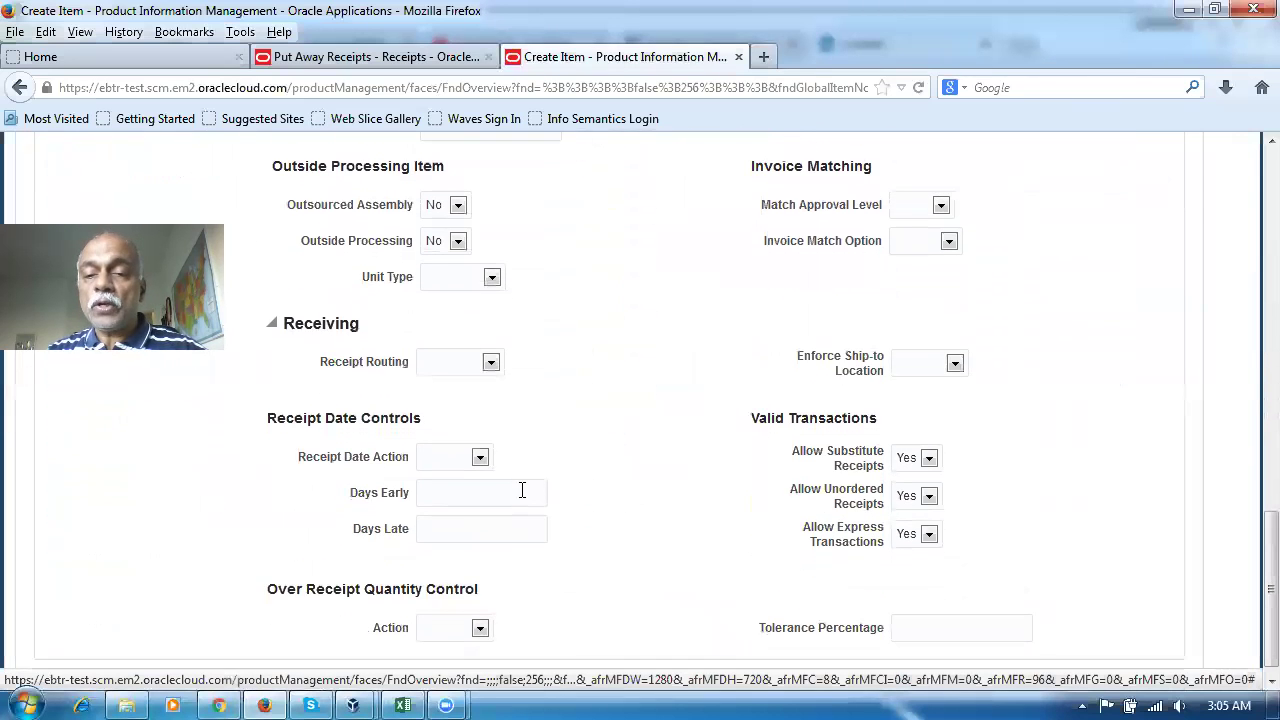
pyautogui.scroll(-1, 521, 490)
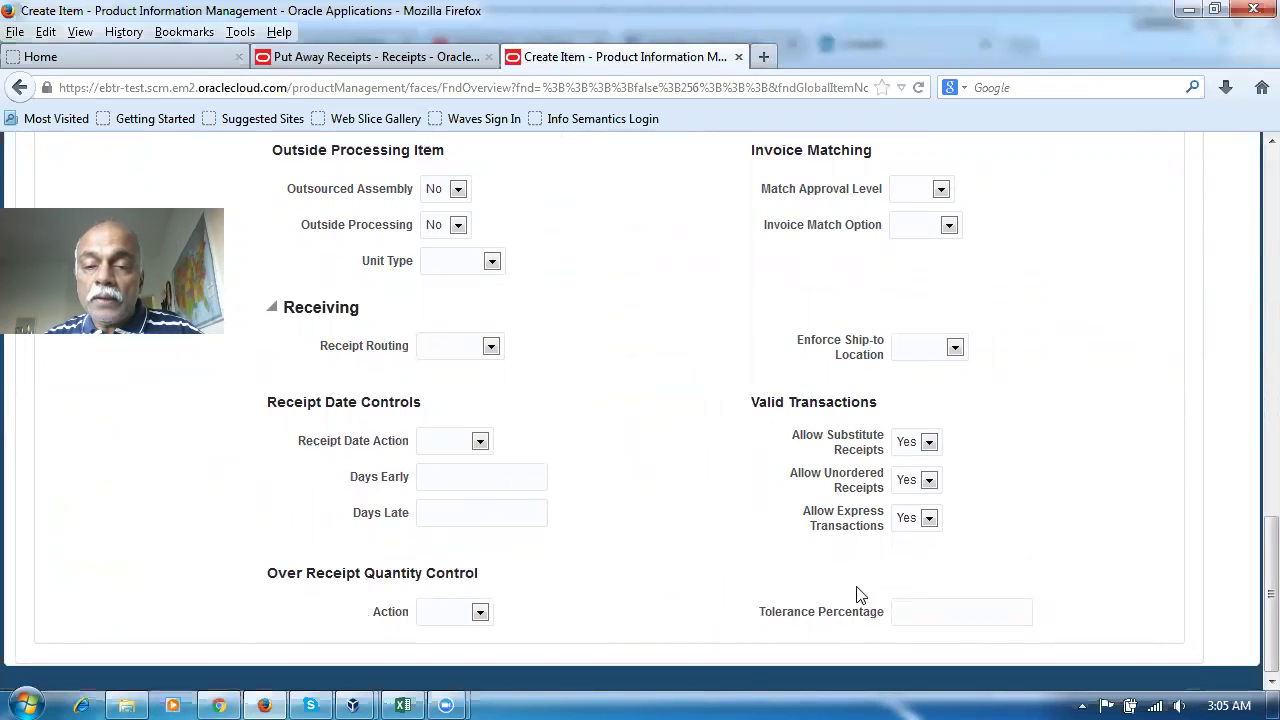
pyautogui.scroll(4, 960, 515)
pyautogui.scroll(14, 958, 513)
pyautogui.scroll(2, 955, 513)
pyautogui.scroll(-4, 678, 531)
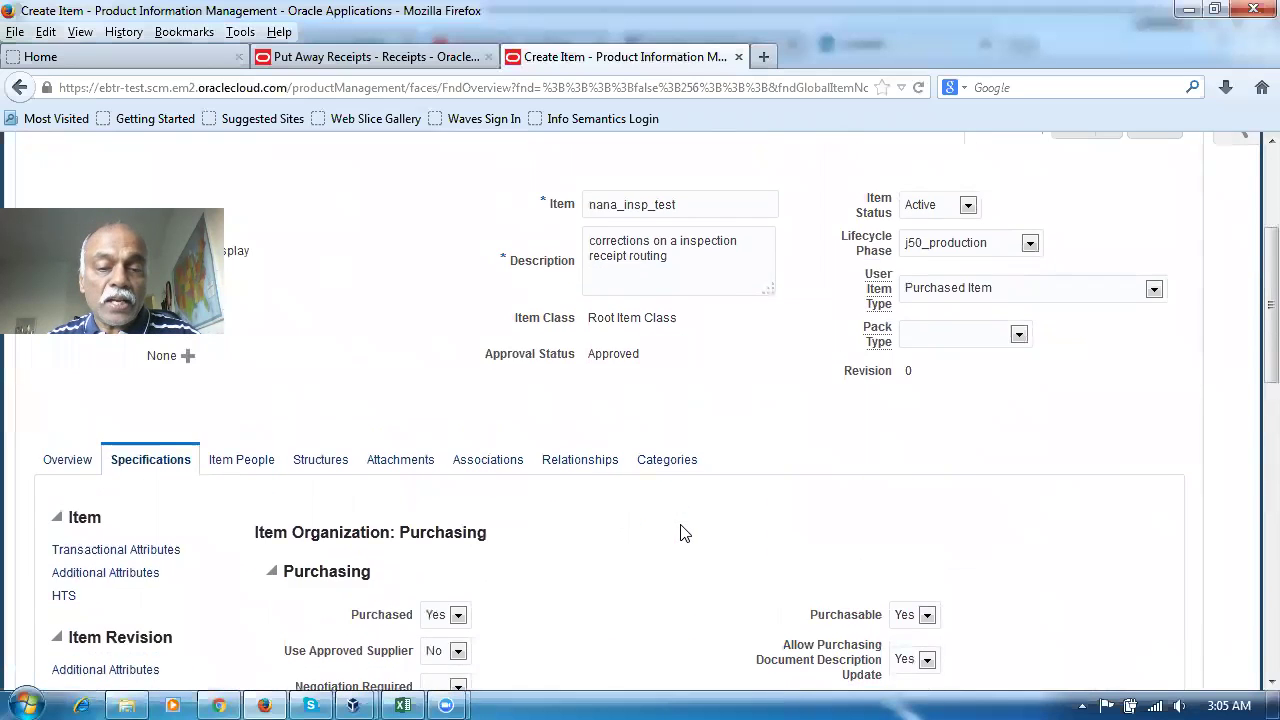
pyautogui.scroll(-4, 660, 515)
pyautogui.scroll(2, 577, 420)
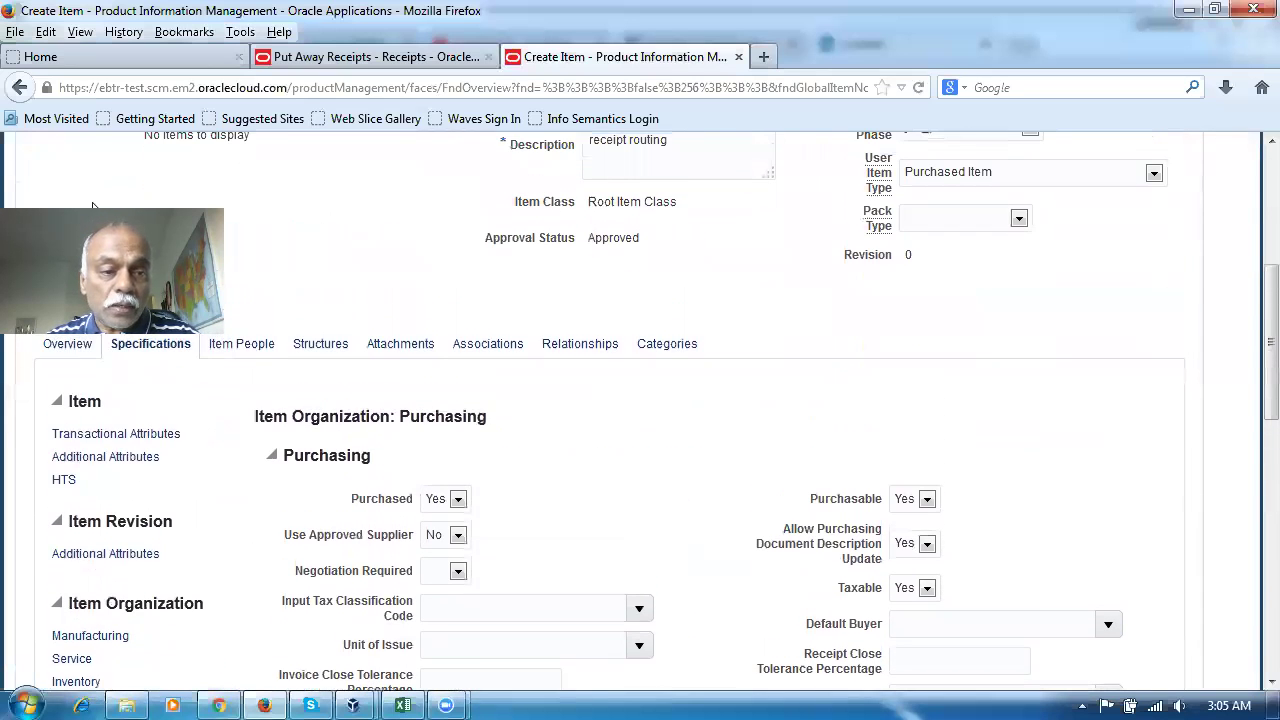
# Associate organization J501 (j50_child_org) with the item, then save and close it
pyautogui.click(472, 350)
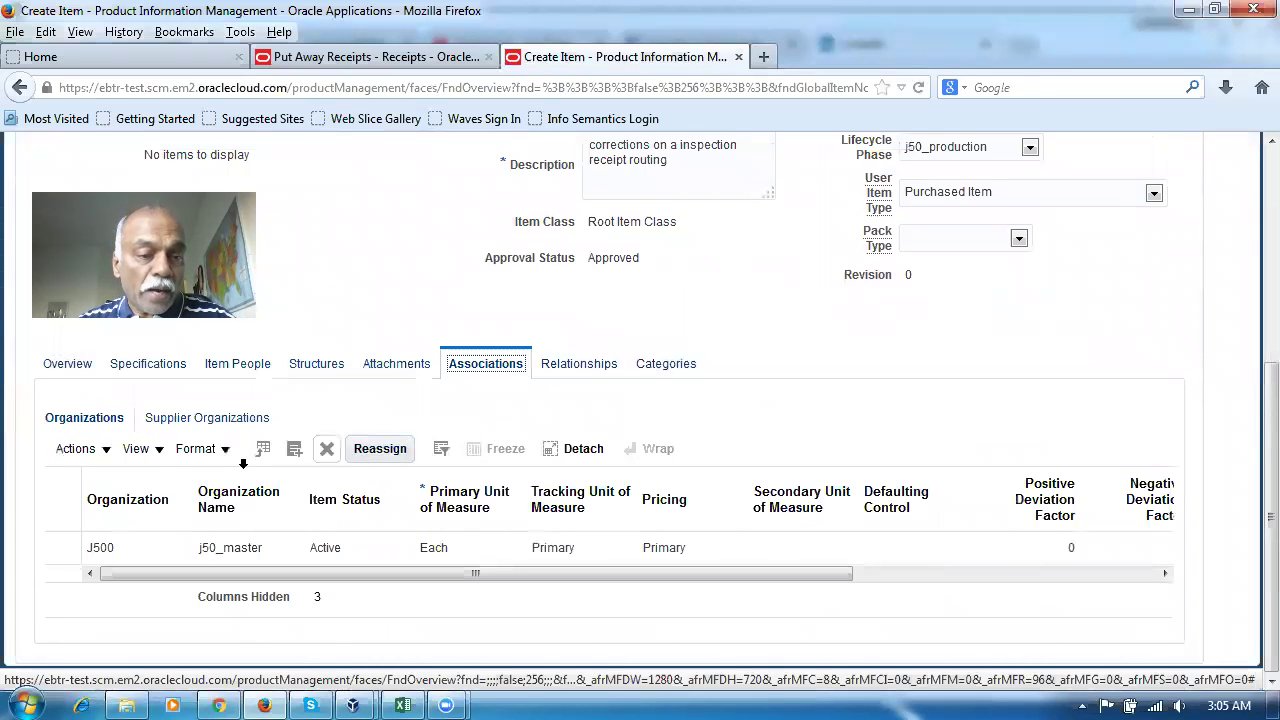
pyautogui.click(80, 452)
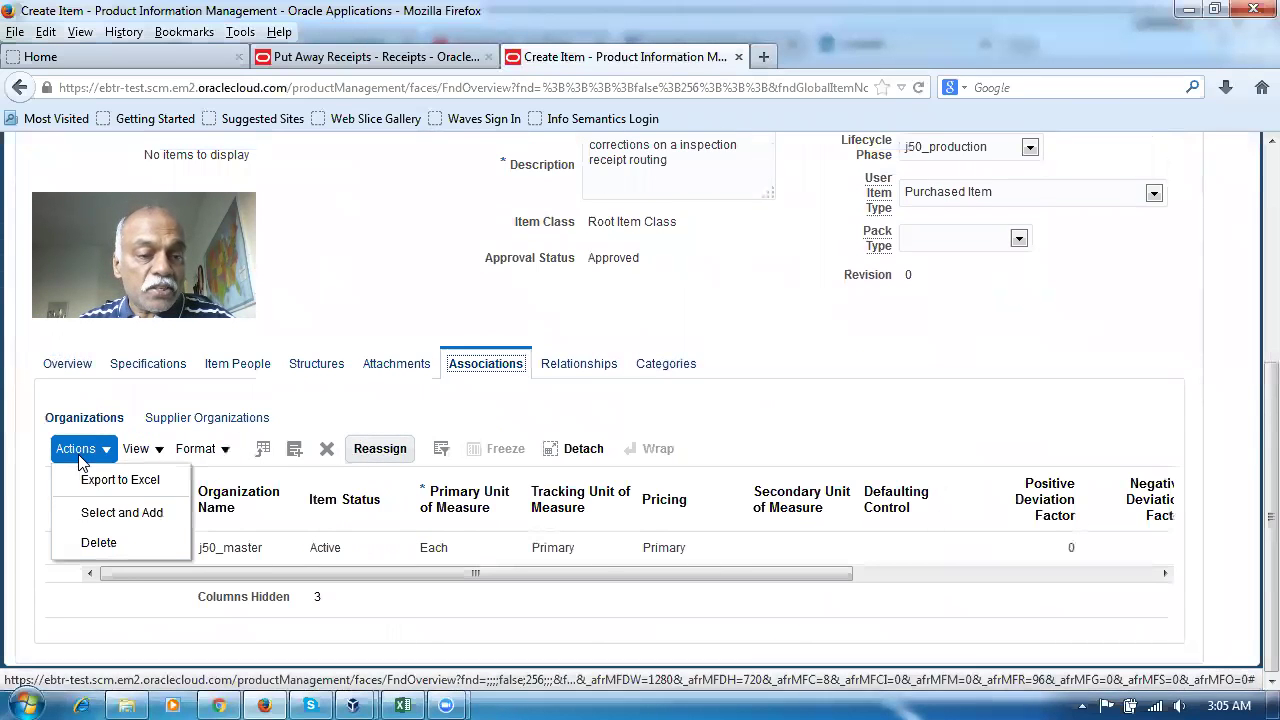
pyautogui.click(92, 512)
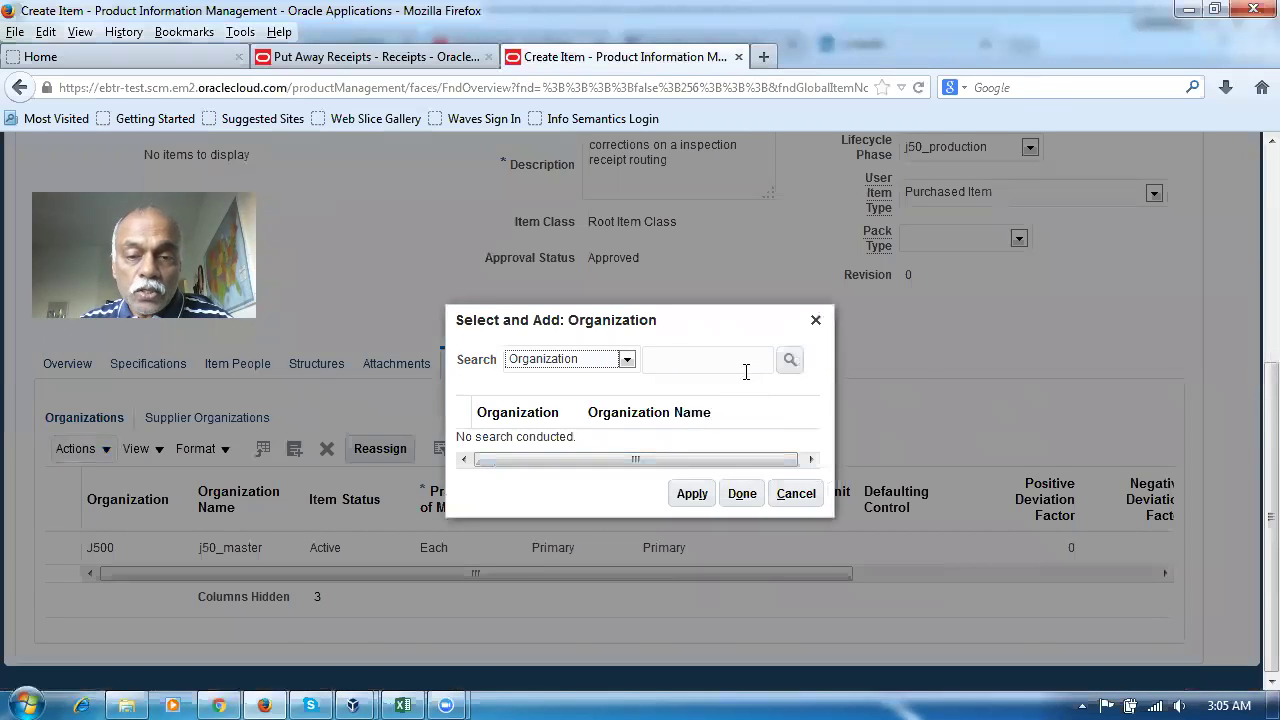
pyautogui.click(740, 360)
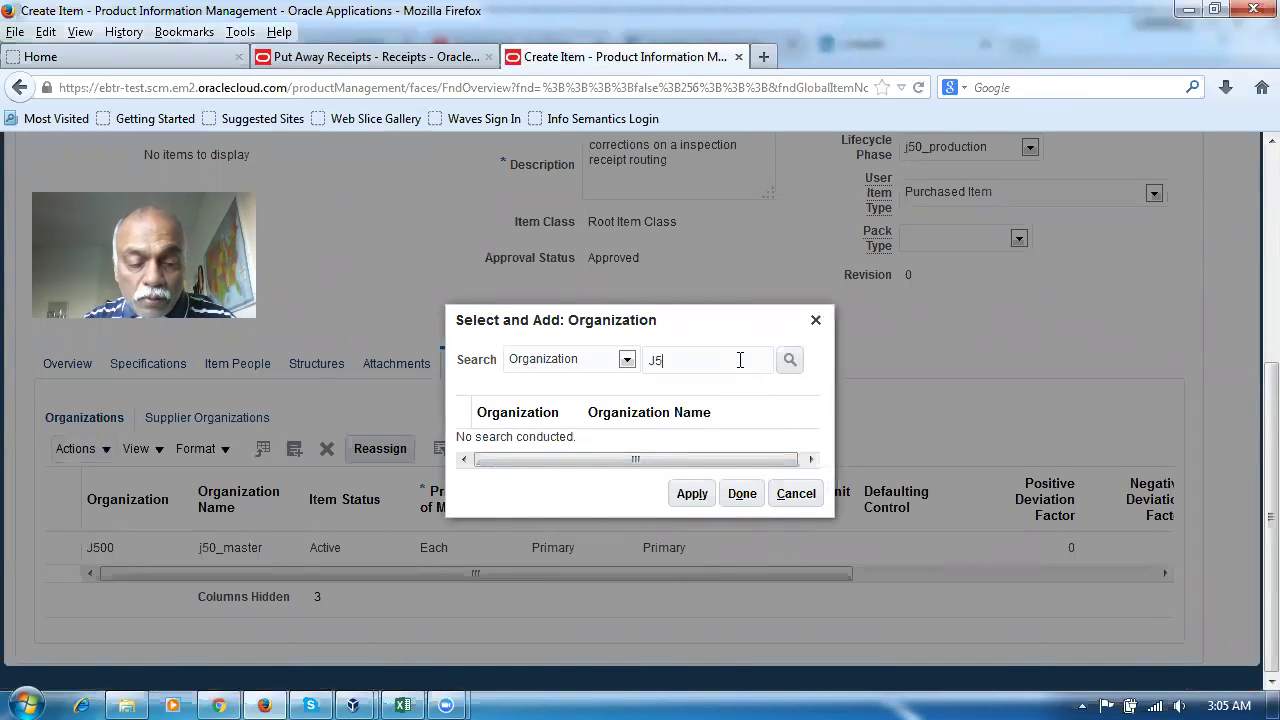
pyautogui.click(788, 364)
pyautogui.click(526, 437)
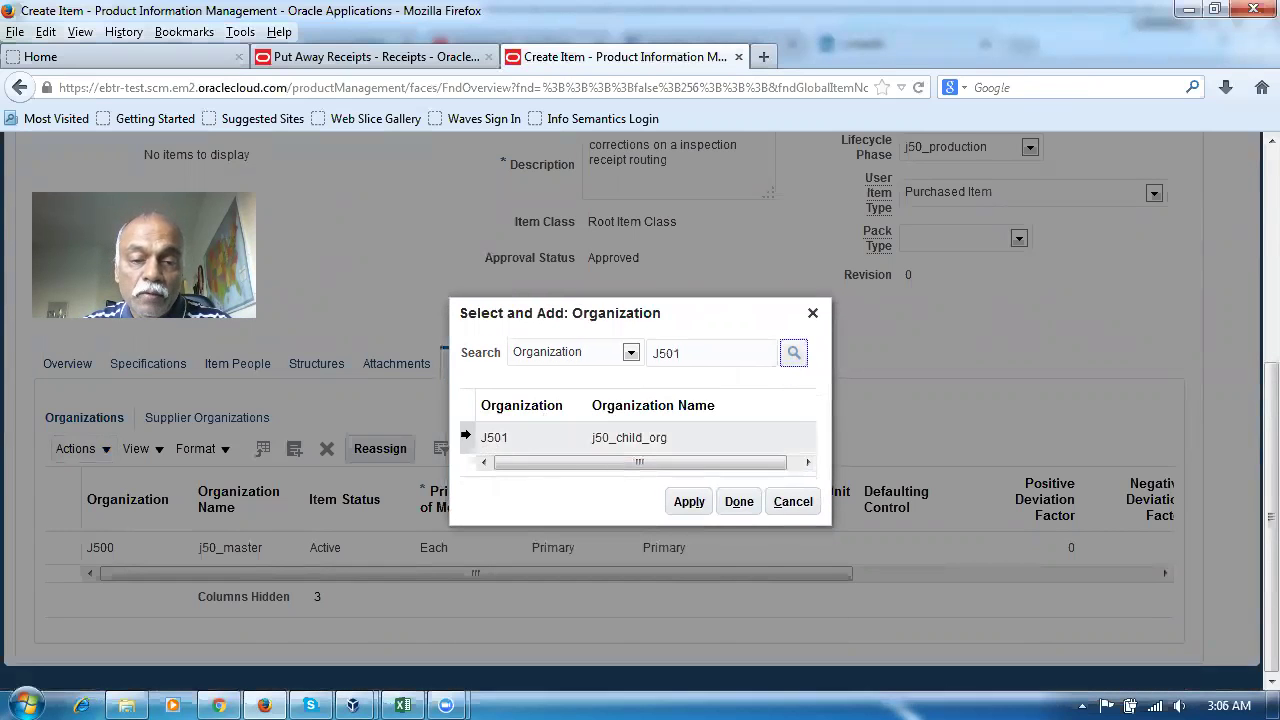
pyautogui.click(688, 503)
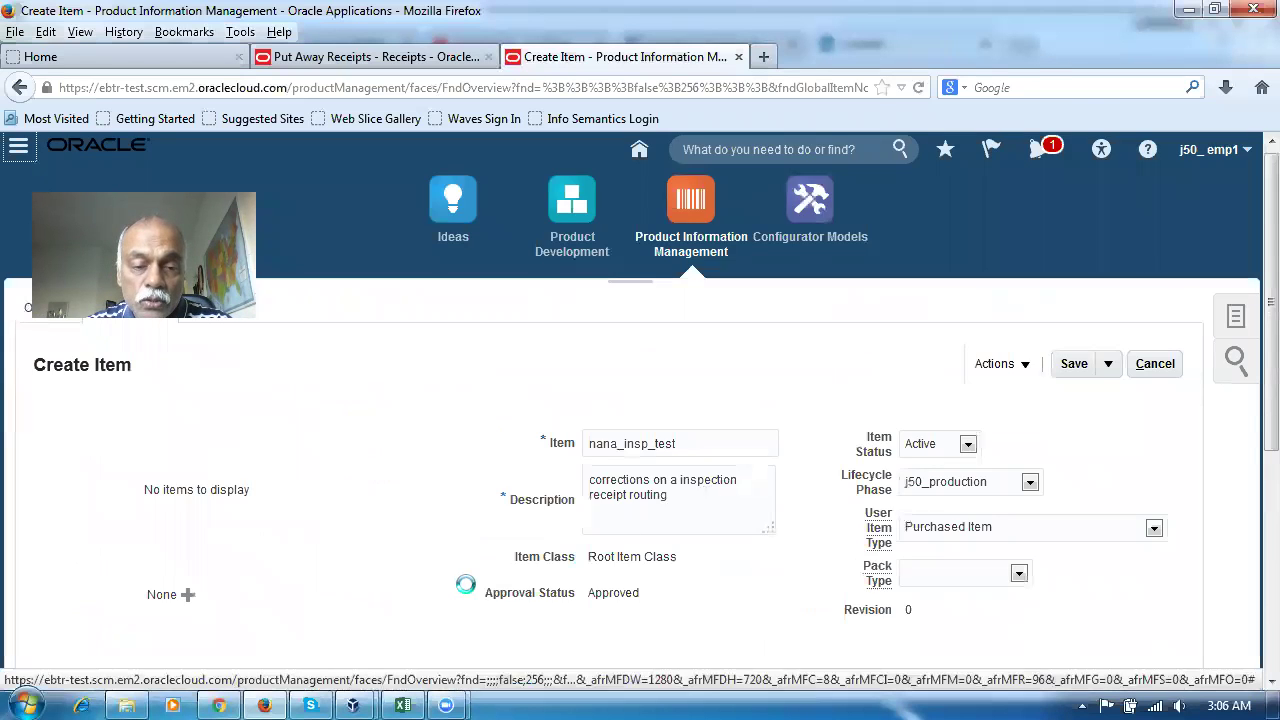
pyautogui.scroll(-4, 466, 578)
pyautogui.scroll(-3, 466, 578)
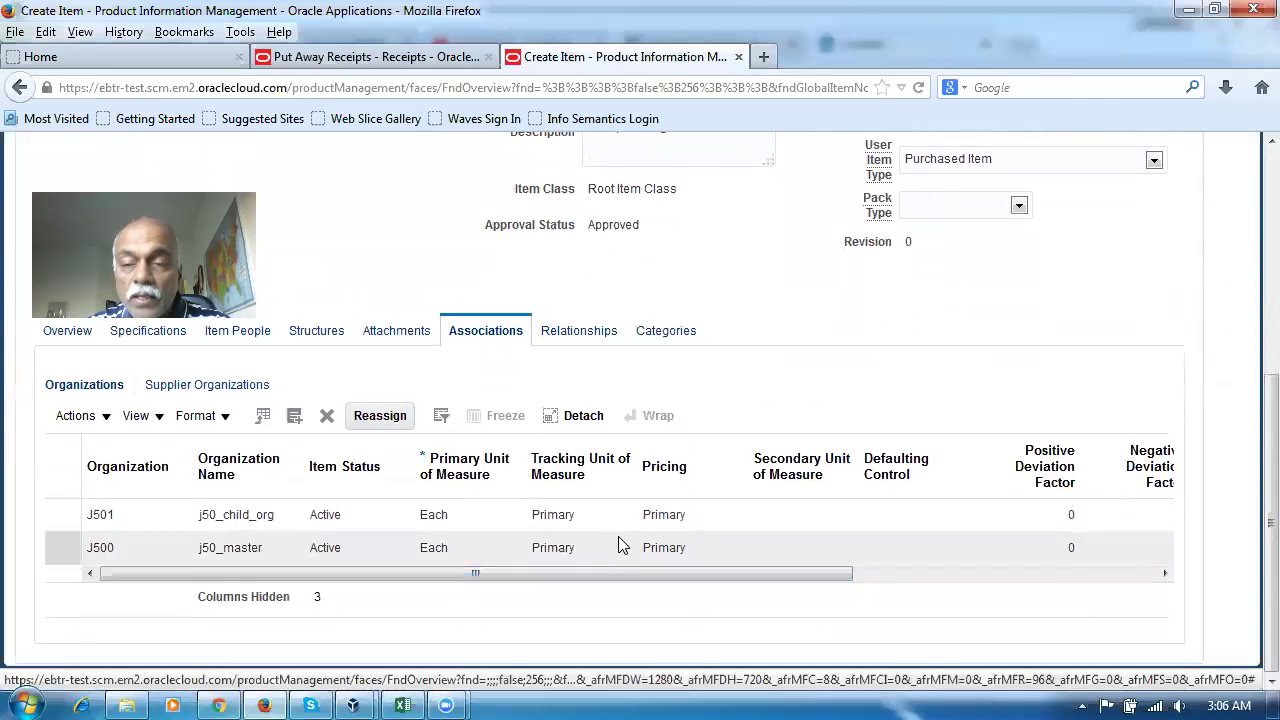
pyautogui.scroll(5, 814, 449)
pyautogui.click(1108, 224)
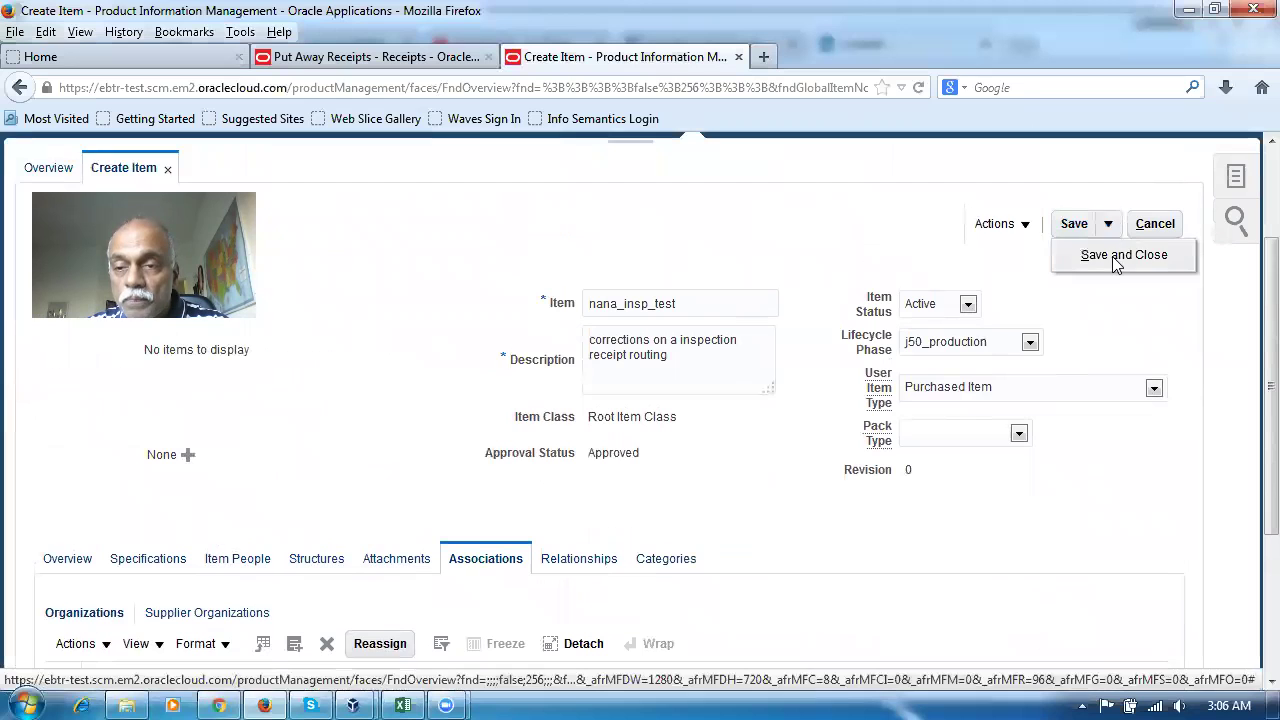
pyautogui.click(1117, 258)
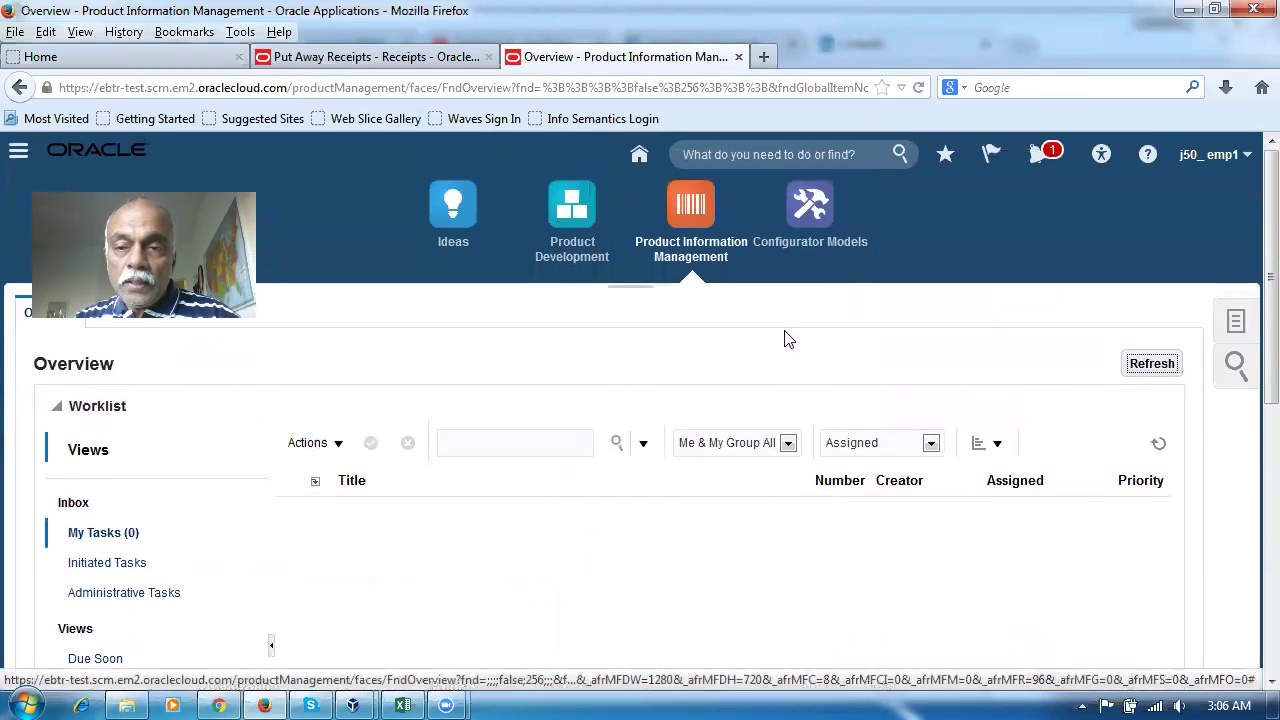
# Go from Home through Procurement to the Purchase Requisitions work area
pyautogui.click(639, 155)
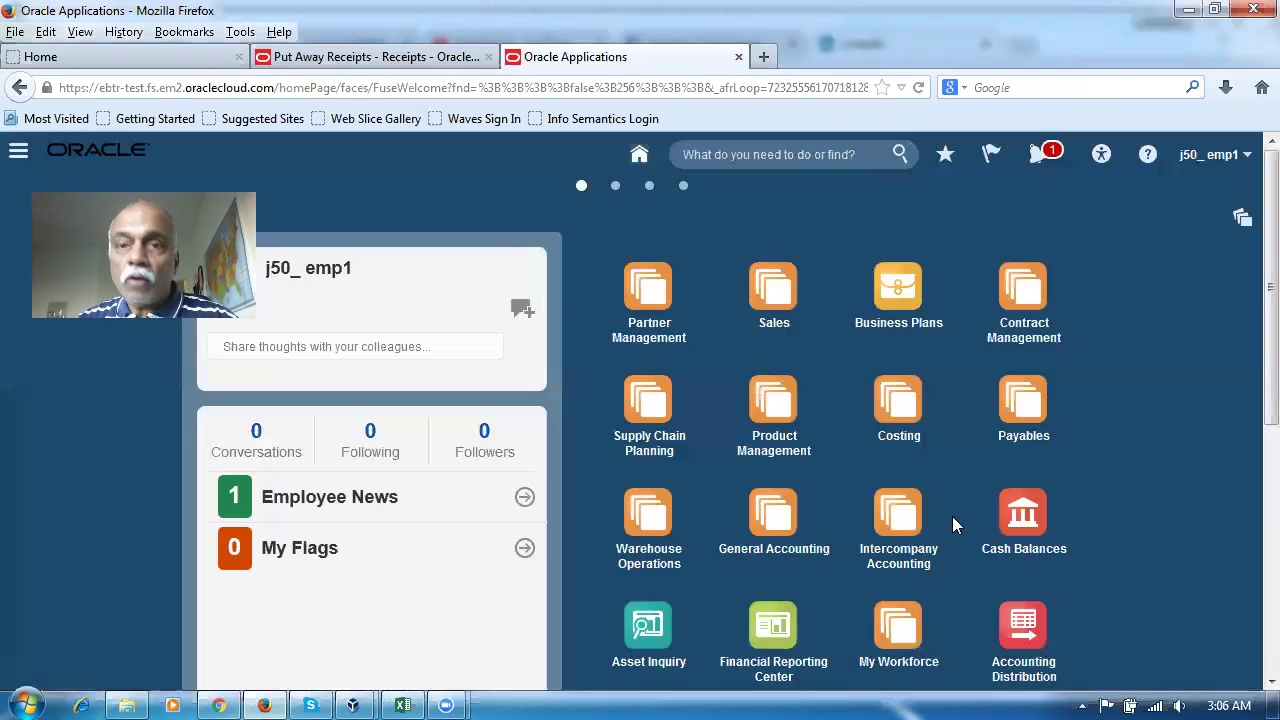
pyautogui.scroll(-3, 952, 516)
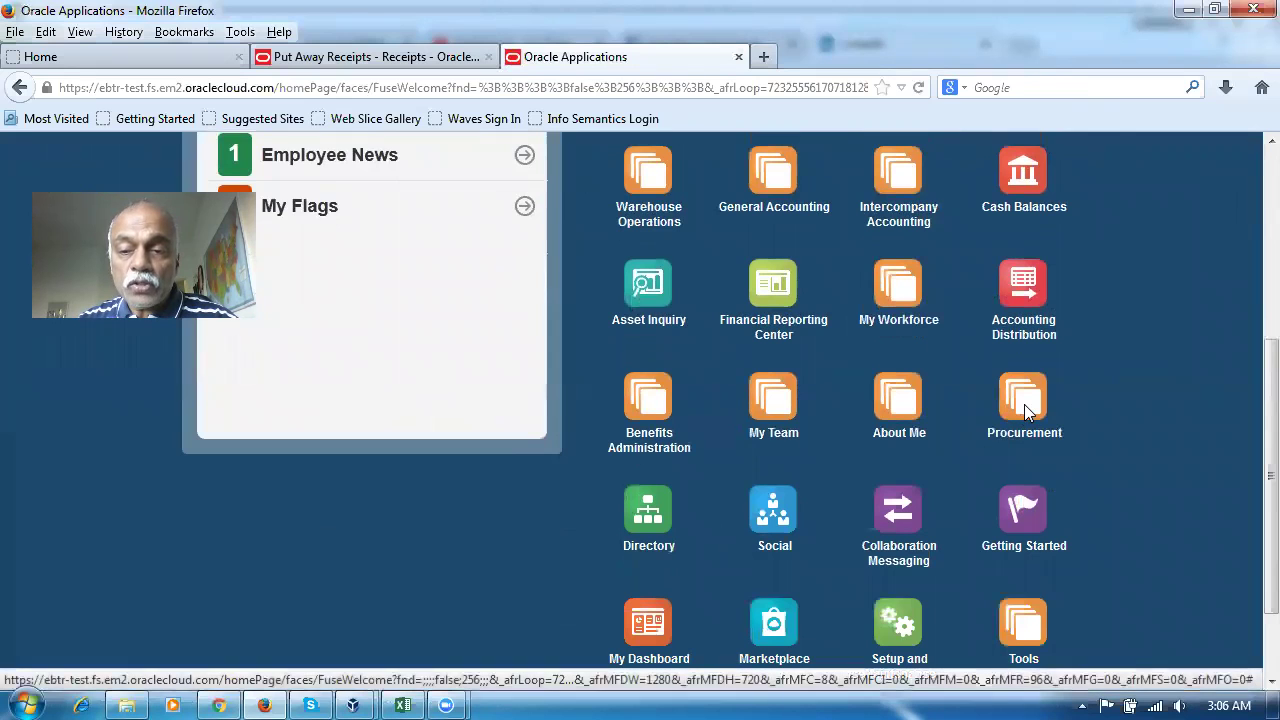
pyautogui.click(1020, 406)
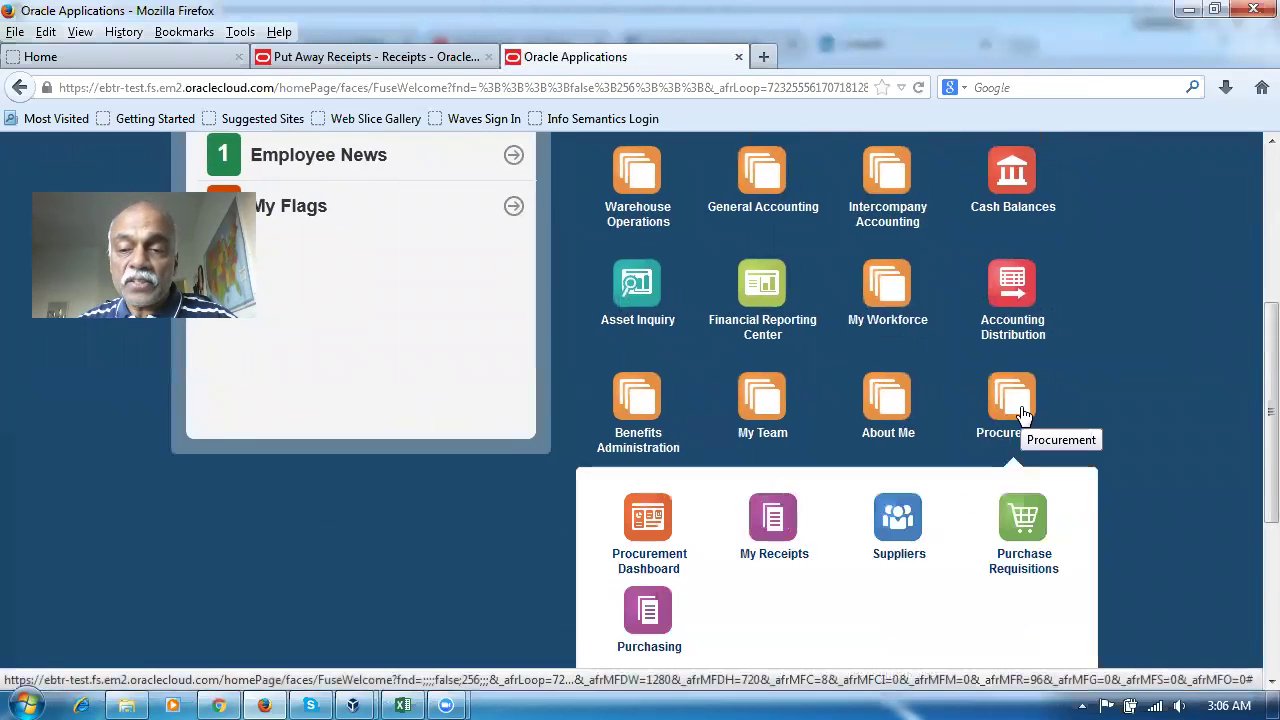
pyautogui.click(1030, 518)
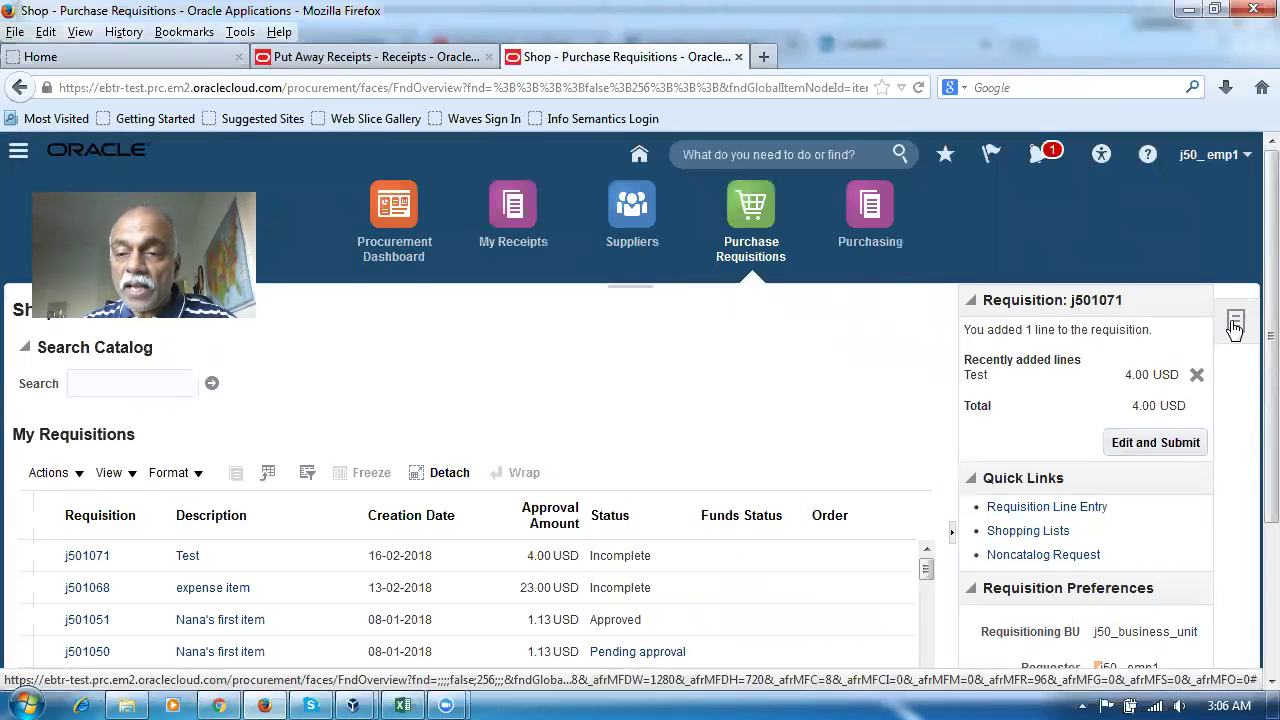
# Switch to the Purchasing work area and start a new purchase order from its tasks
pyautogui.click(865, 212)
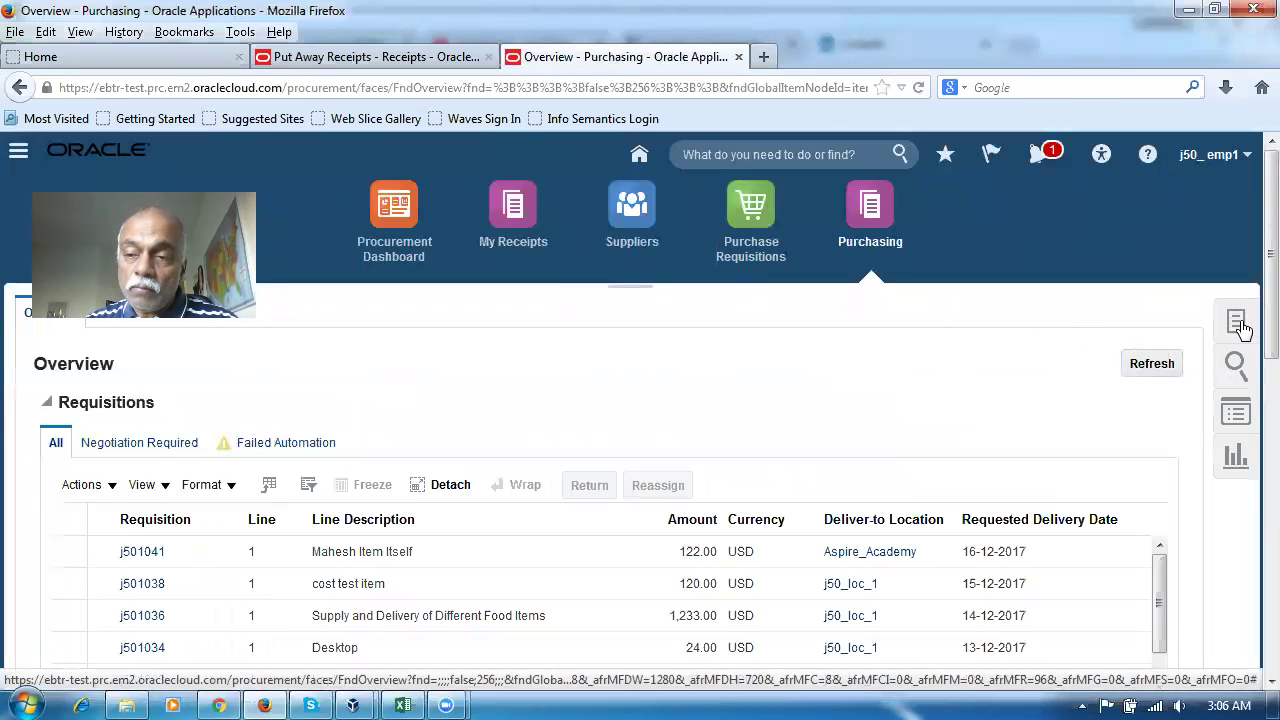
pyautogui.click(1235, 325)
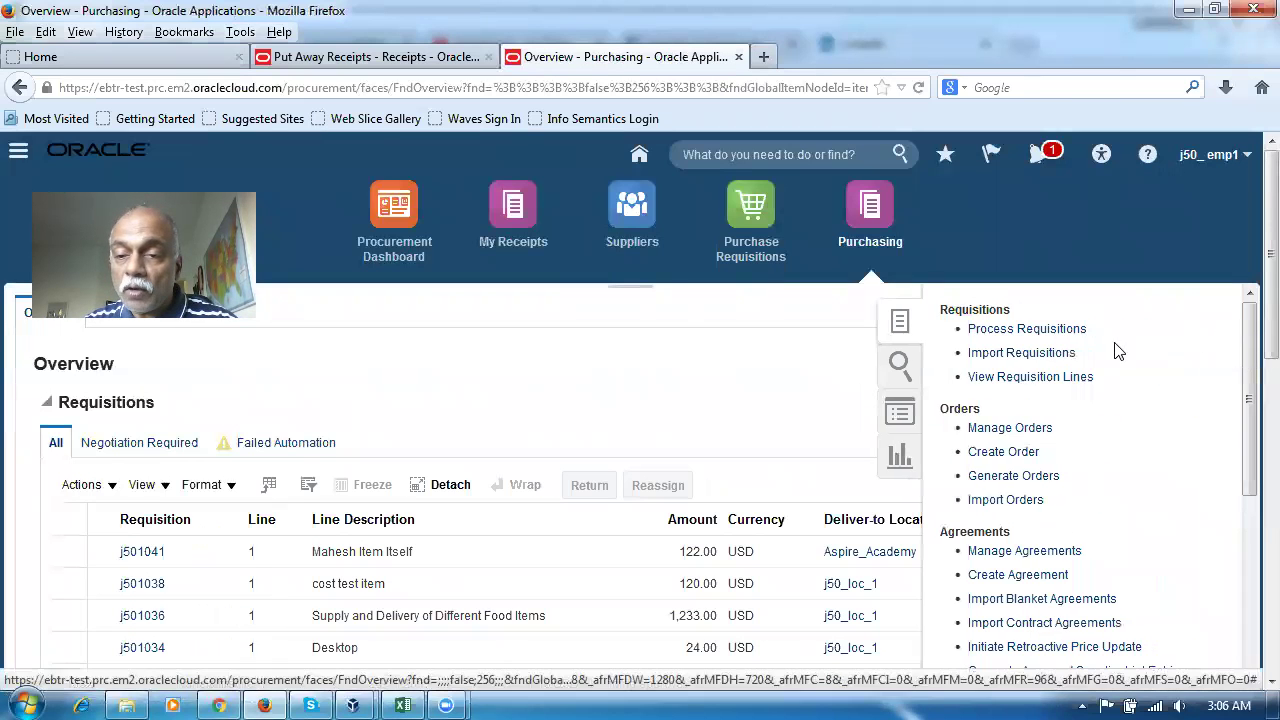
pyautogui.click(1000, 452)
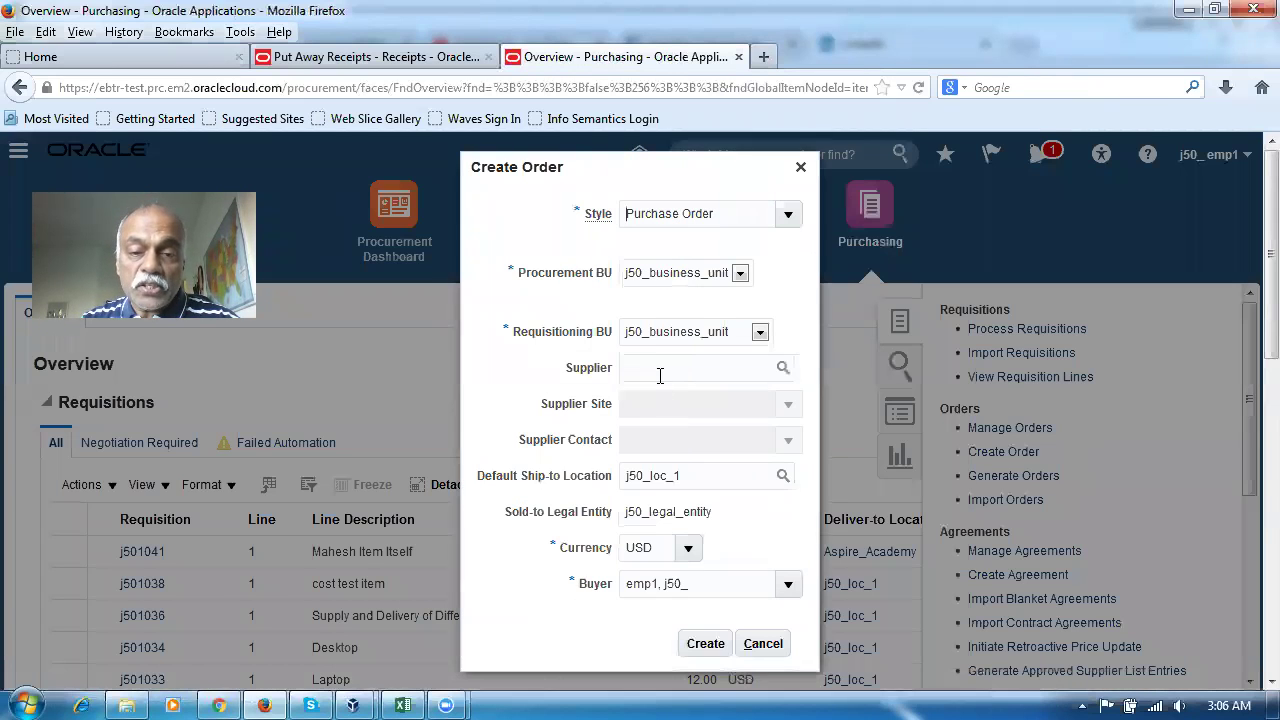
# Create purchase order 2039 with supplier j50_sup1, Site 1, in USD
pyautogui.click(657, 368)
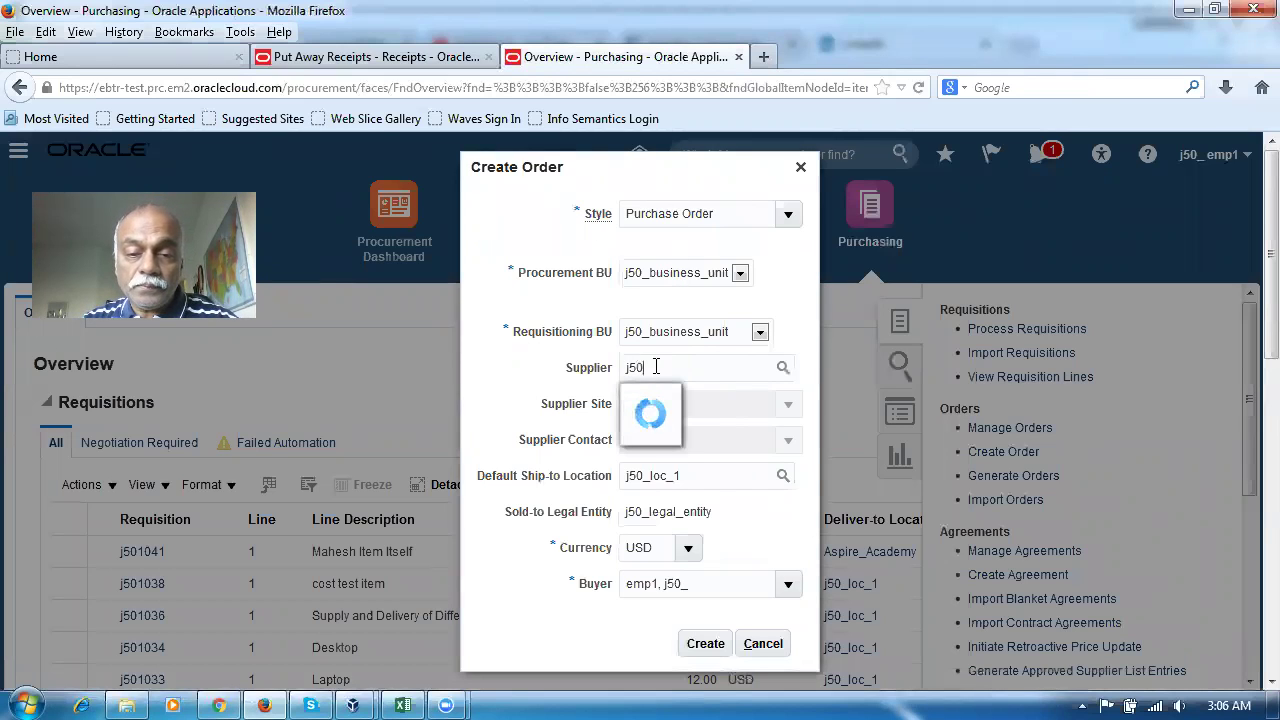
pyautogui.click(672, 431)
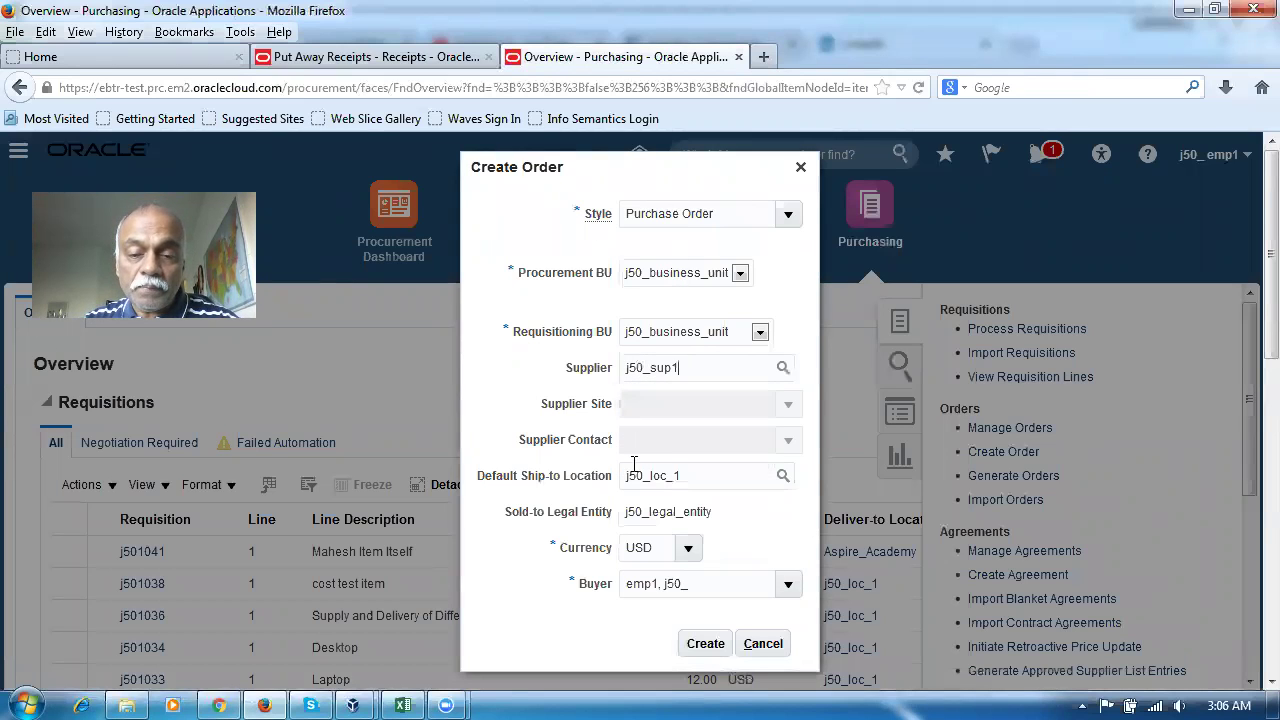
pyautogui.click(705, 645)
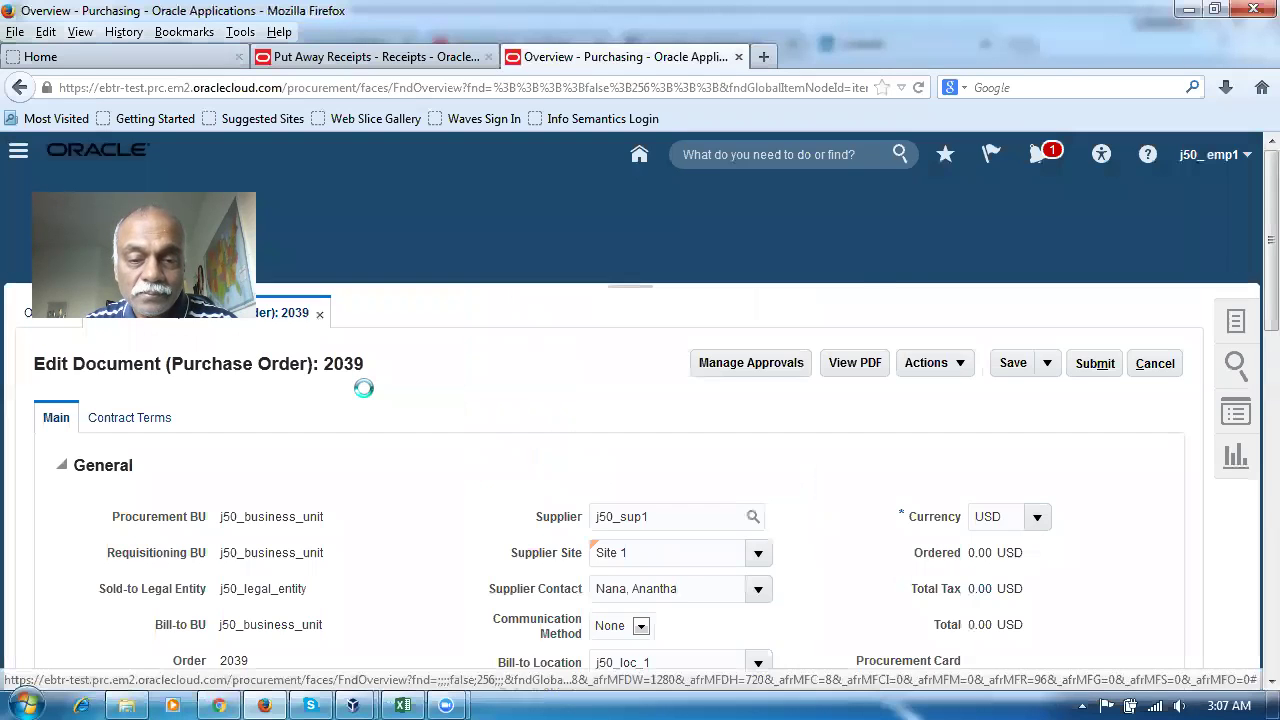
# Add line 1 to order 2039 with item nana_insp_test
pyautogui.scroll(-10, 366, 392)
pyautogui.scroll(-3, 368, 392)
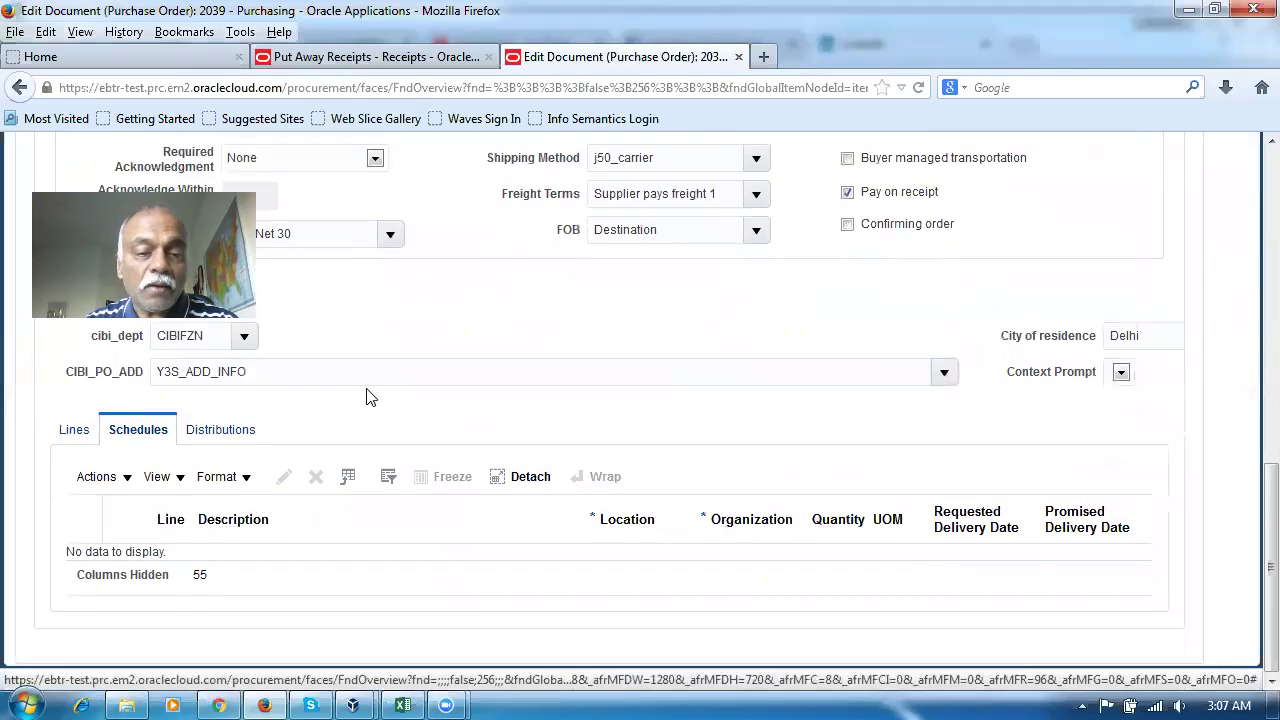
pyautogui.click(68, 436)
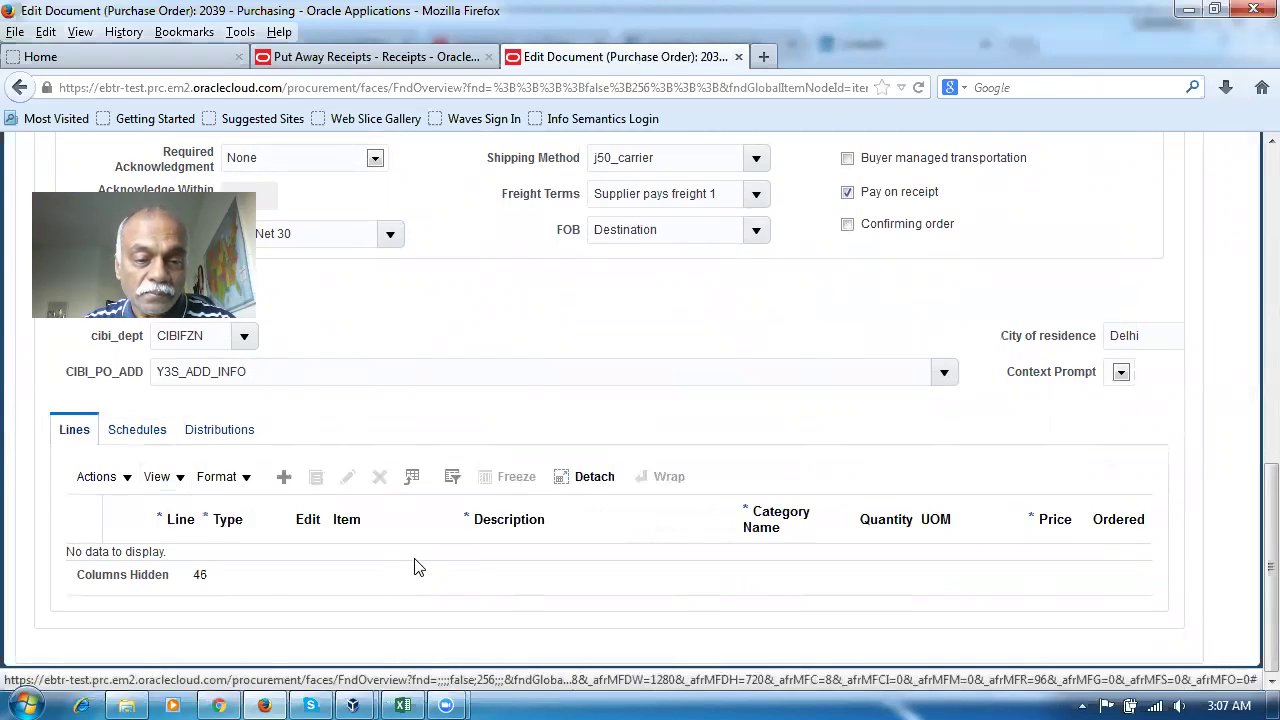
pyautogui.click(283, 478)
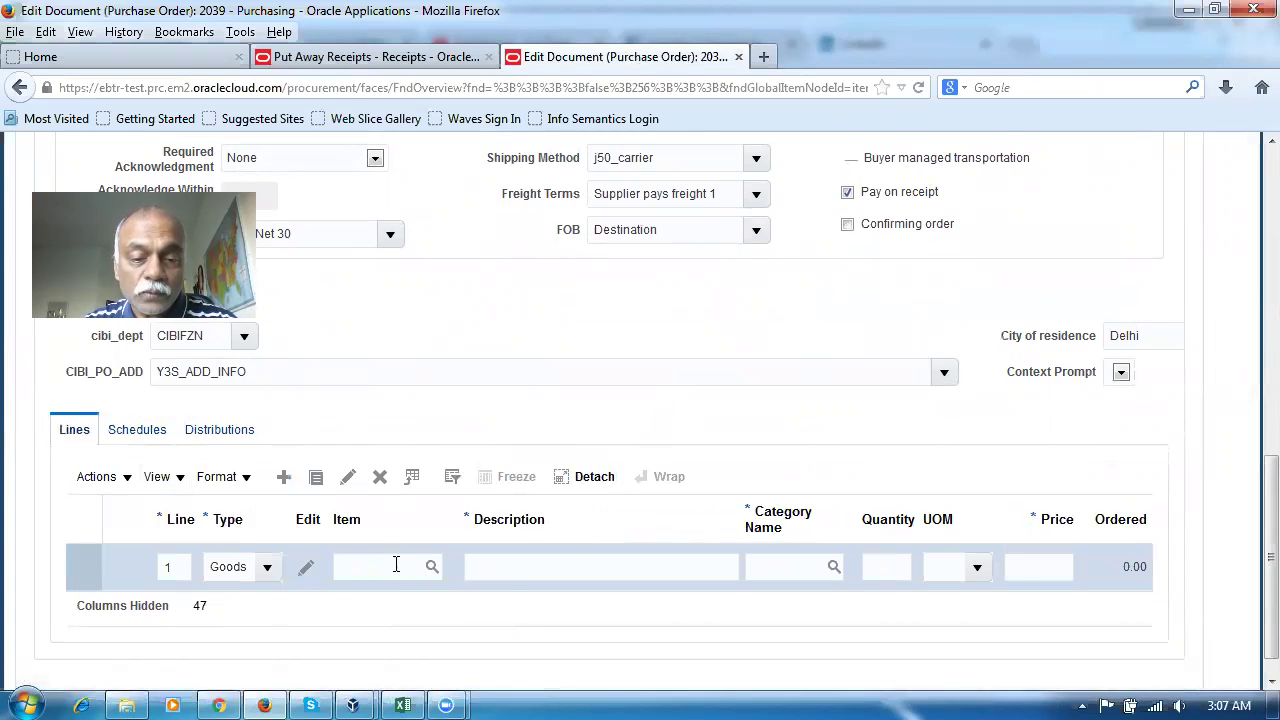
pyautogui.click(396, 567)
pyautogui.write('nana_insp')
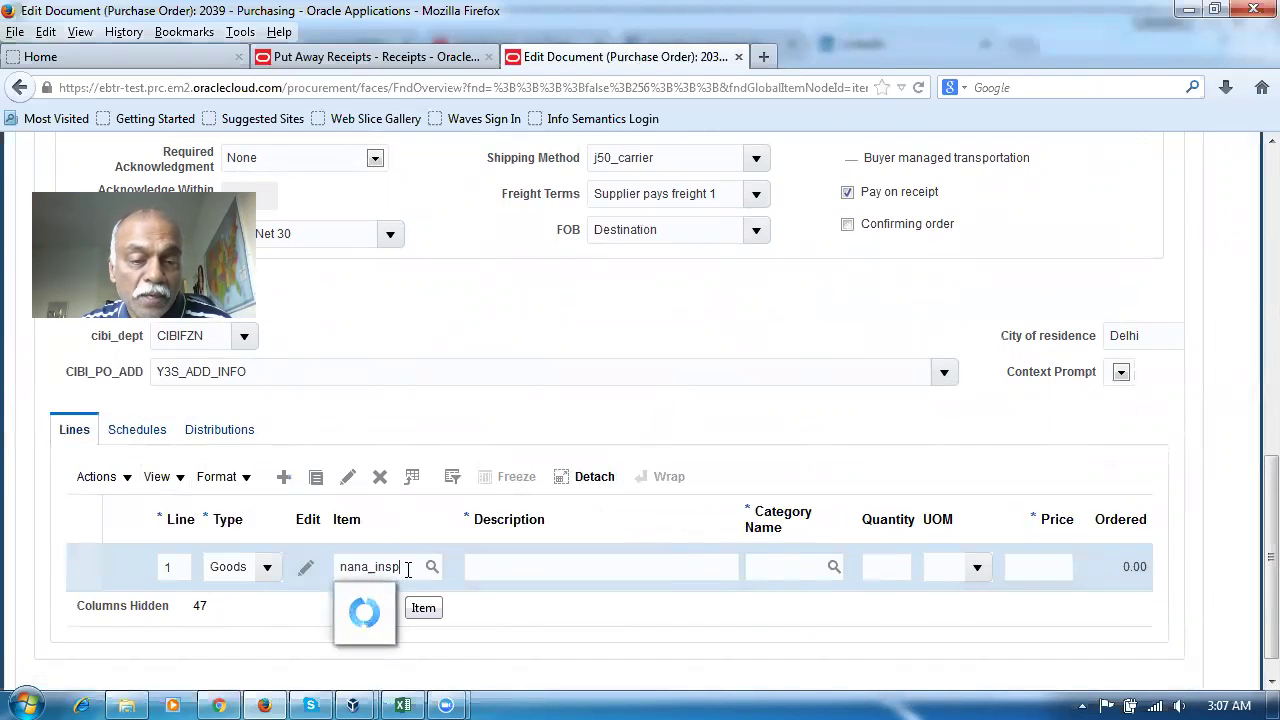
pyautogui.scroll(10, 404, 572)
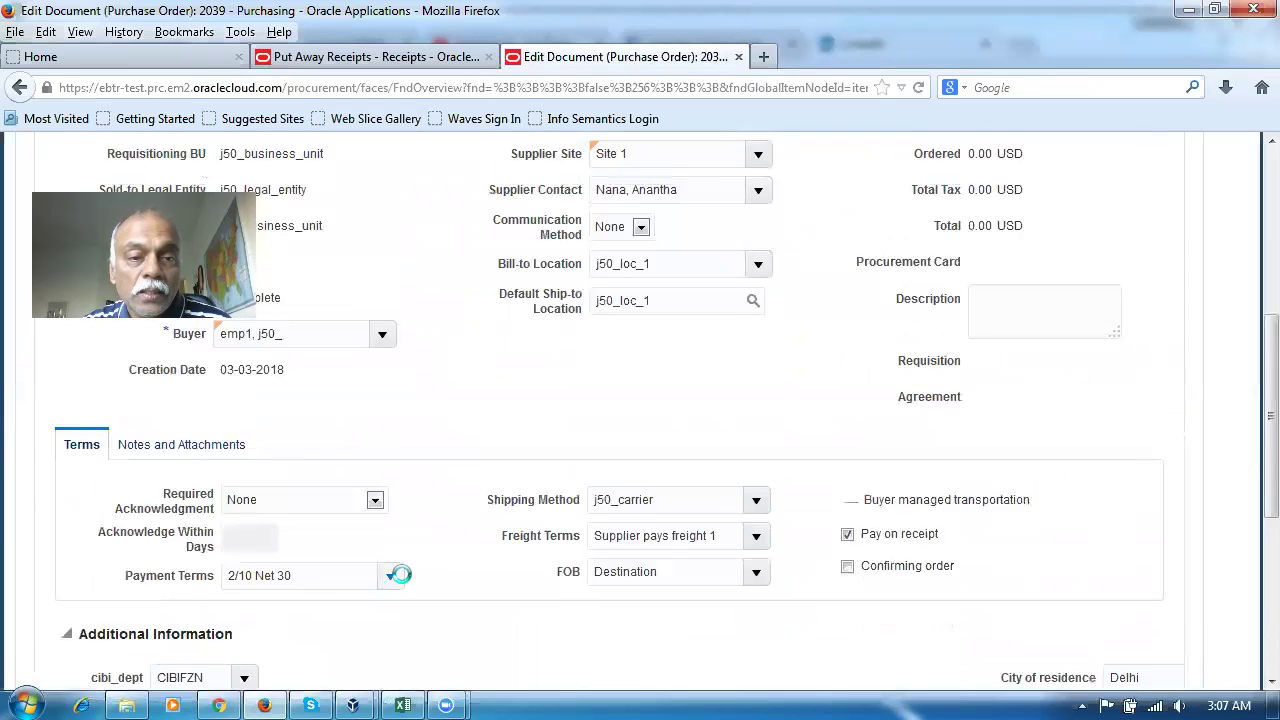
pyautogui.scroll(-8, 404, 588)
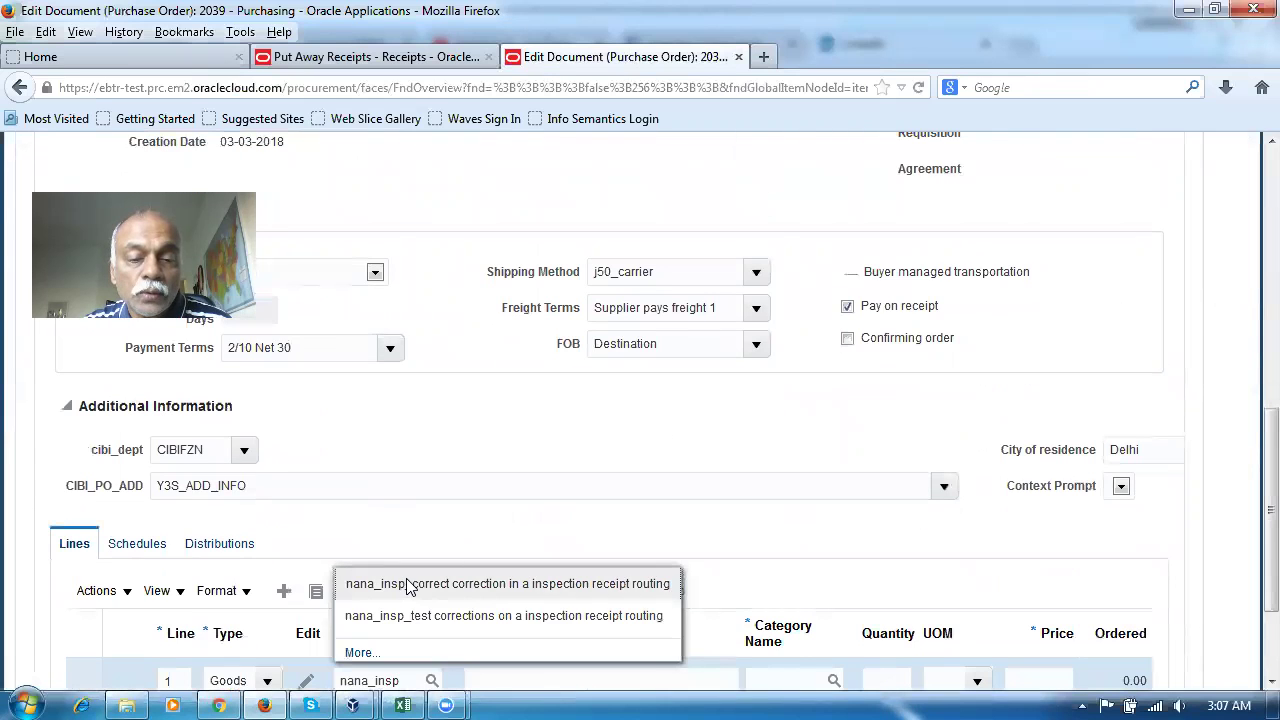
pyautogui.click(412, 617)
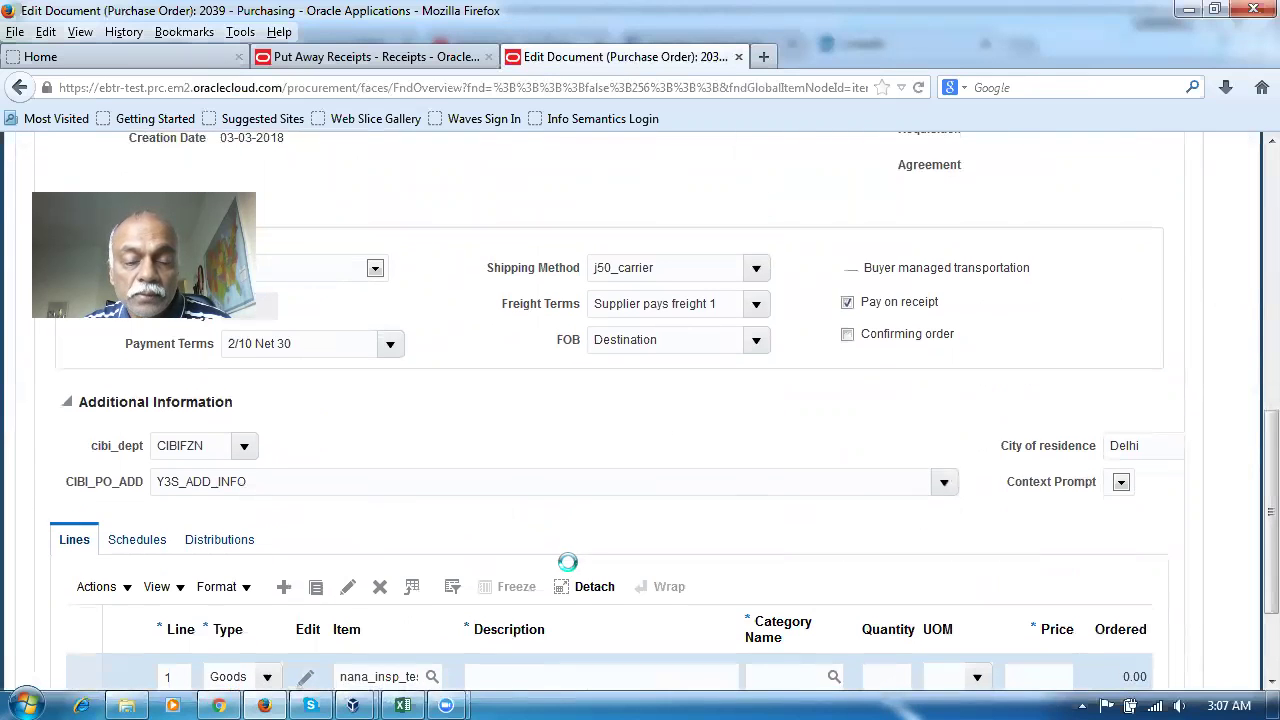
# Set line 1 quantity to 100 Each at 1.50 and view its j50_loc_1 schedule
pyautogui.scroll(-3, 590, 568)
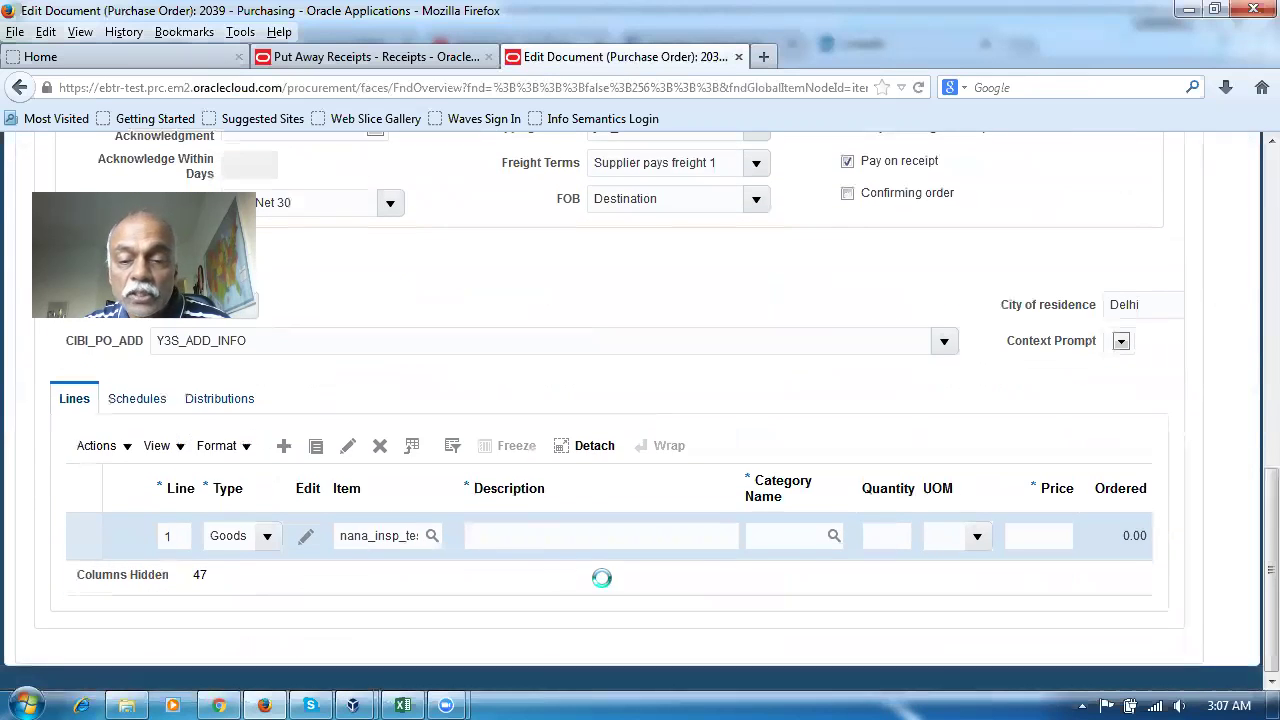
pyautogui.click(892, 540)
pyautogui.write('100')
pyautogui.press('Tab')
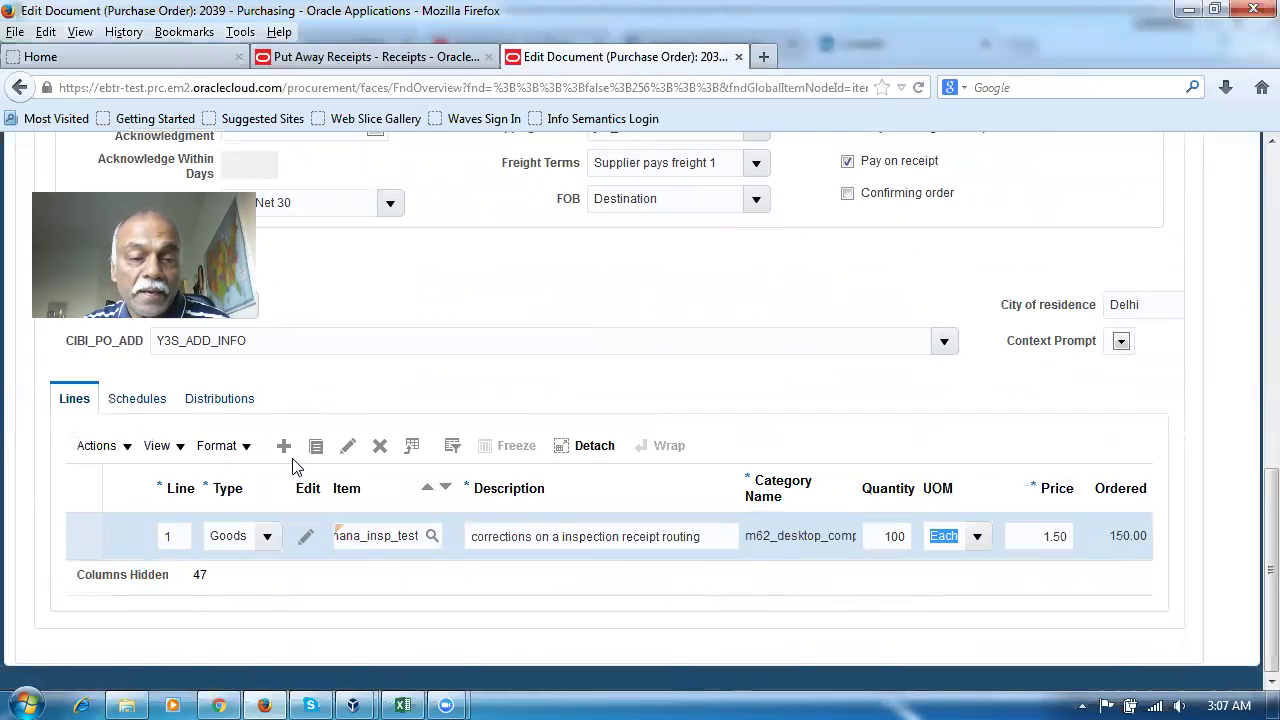
pyautogui.click(145, 402)
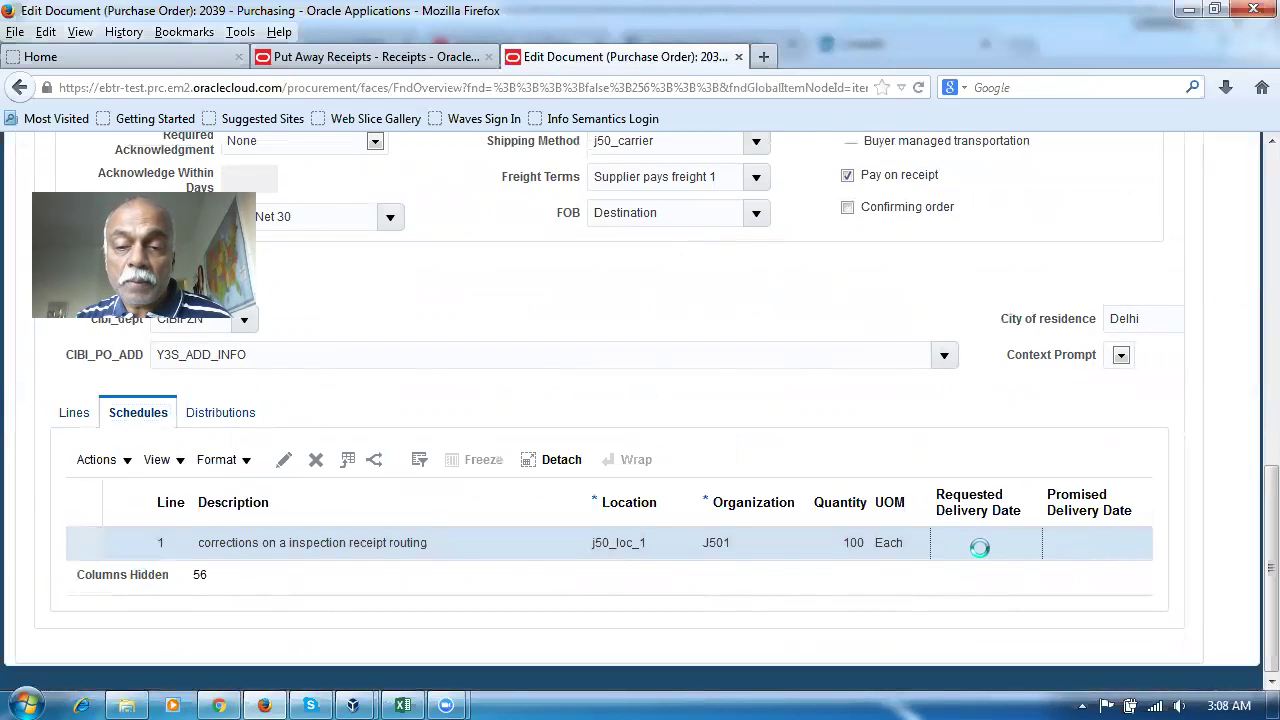
# Set schedule 1's requested delivery date to 03-03-2018
pyautogui.click(977, 550)
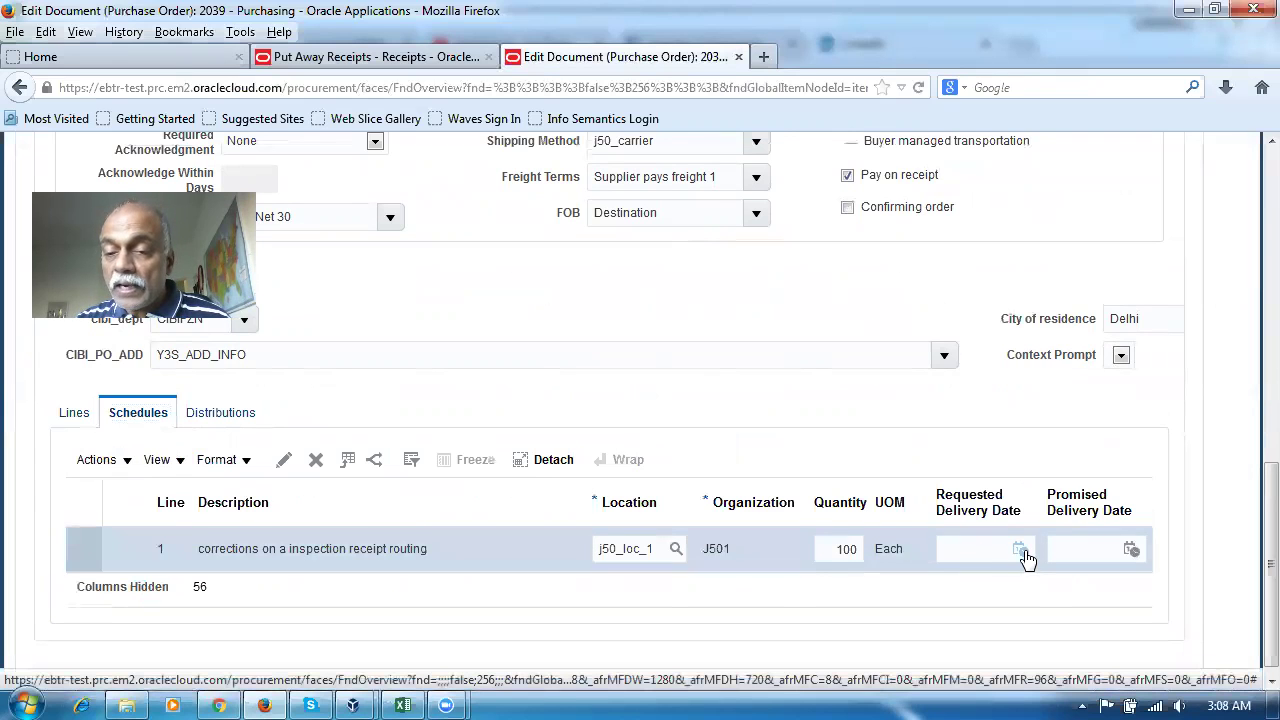
pyautogui.click(1020, 551)
pyautogui.click(988, 408)
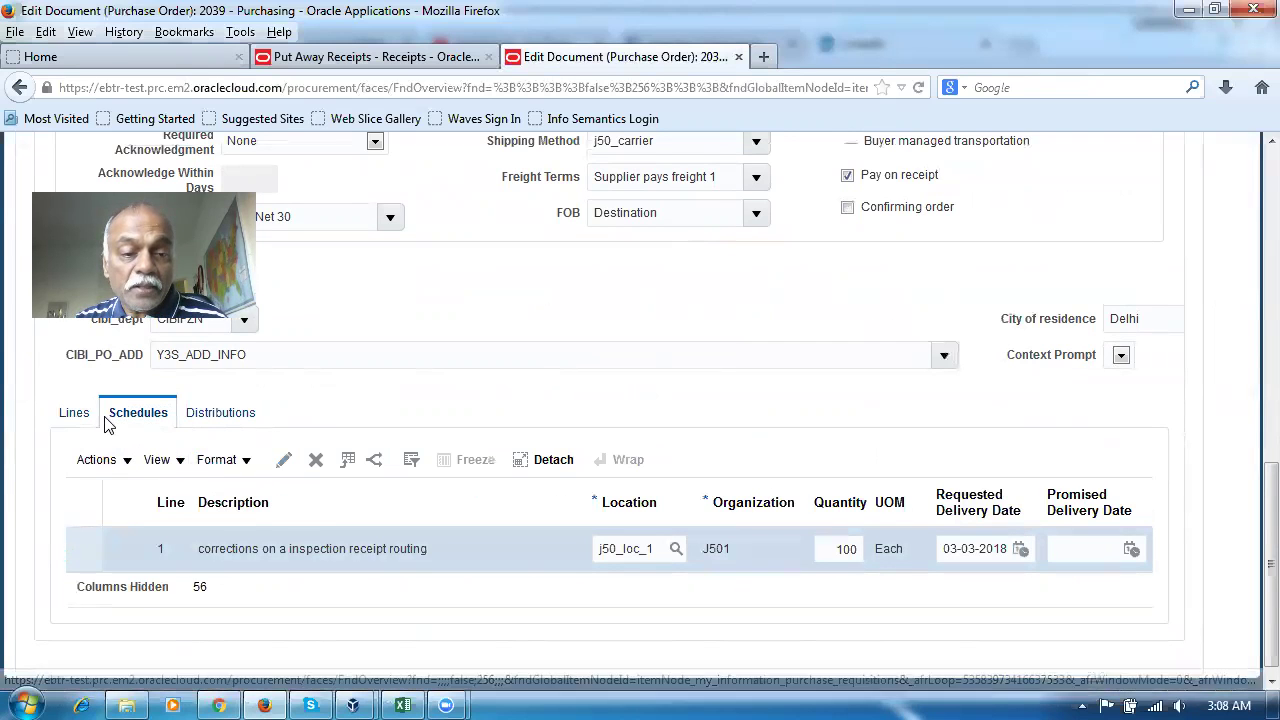
# Set schedule 1's receipt routing to Inspection required in its full details
pyautogui.click(283, 459)
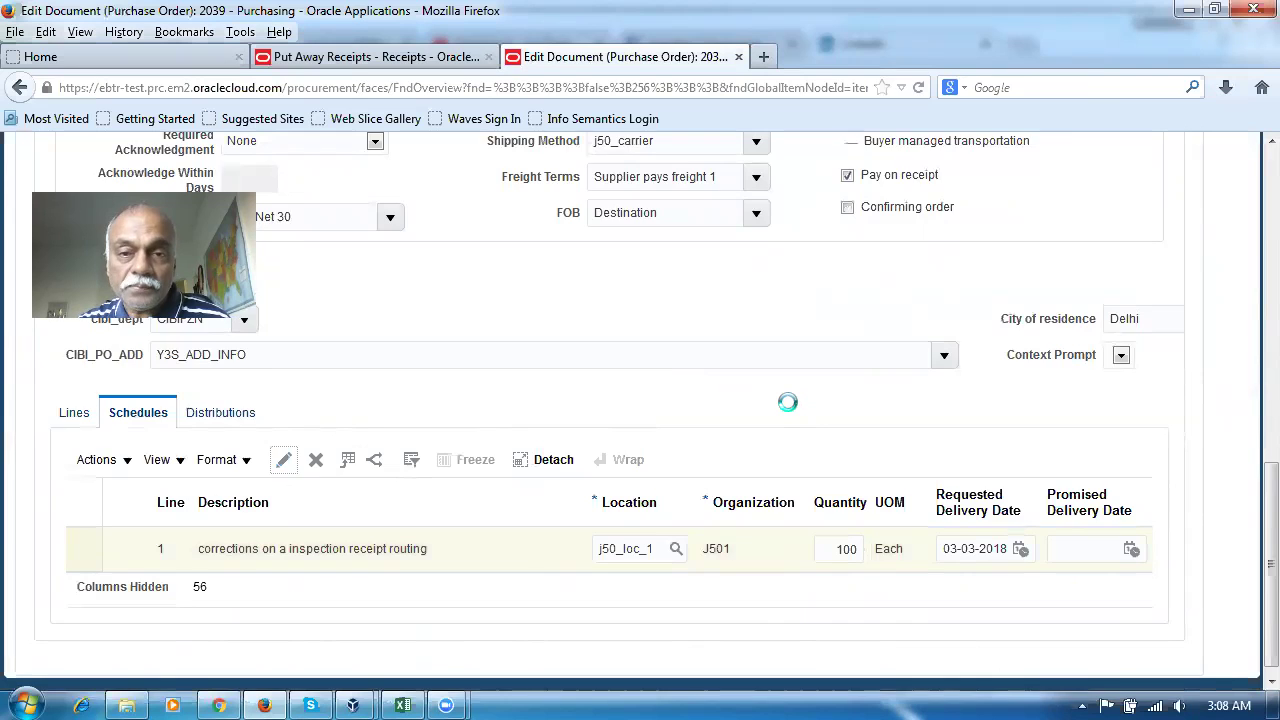
pyautogui.scroll(-10, 786, 420)
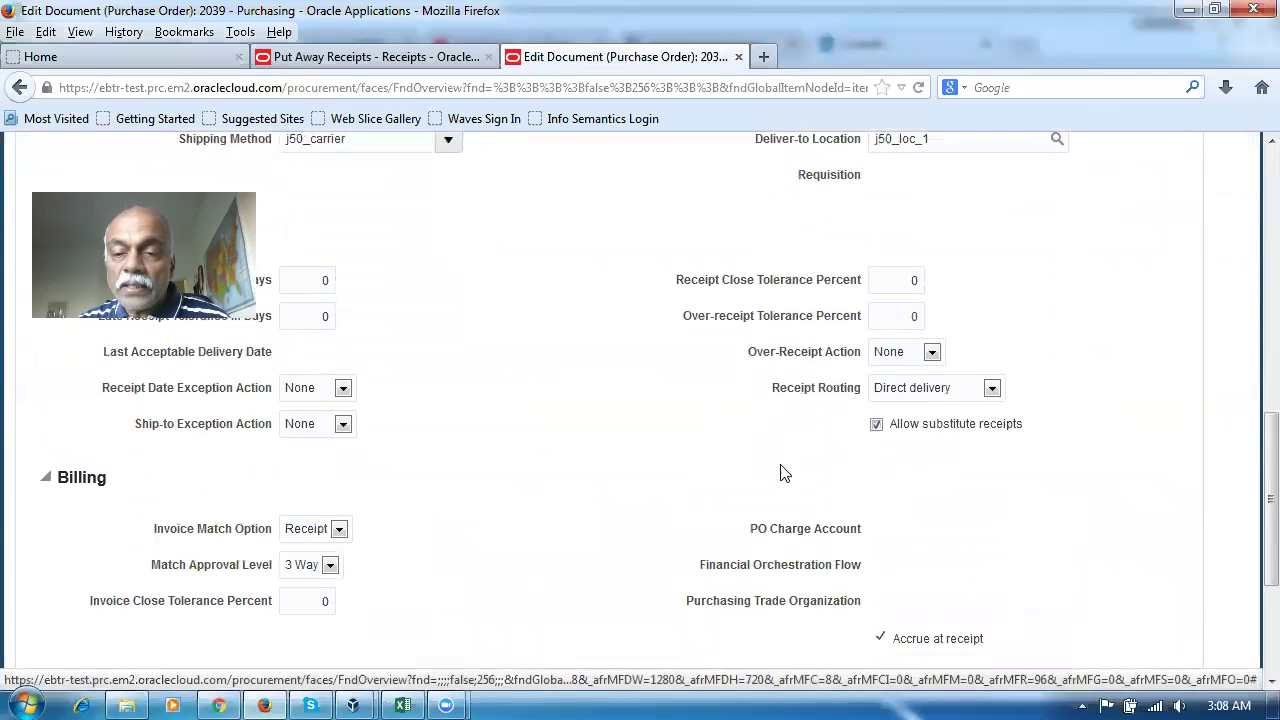
pyautogui.click(970, 345)
pyautogui.click(925, 380)
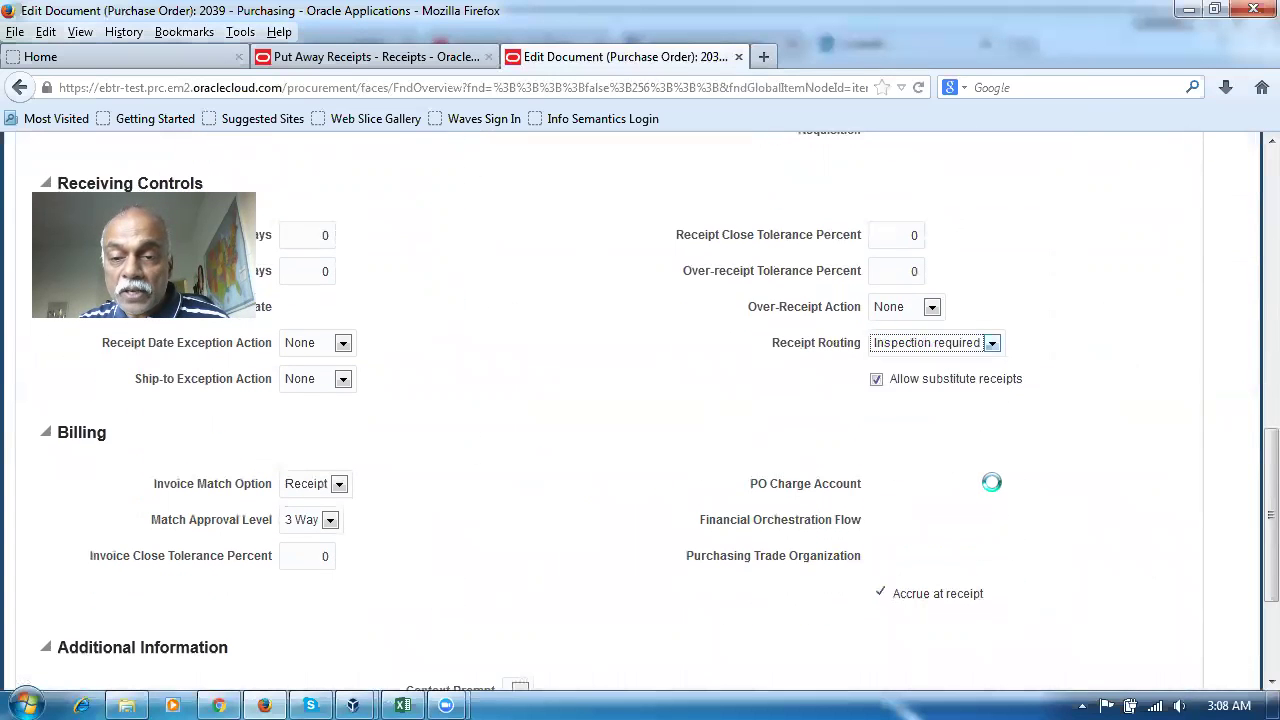
pyautogui.scroll(10, 1108, 460)
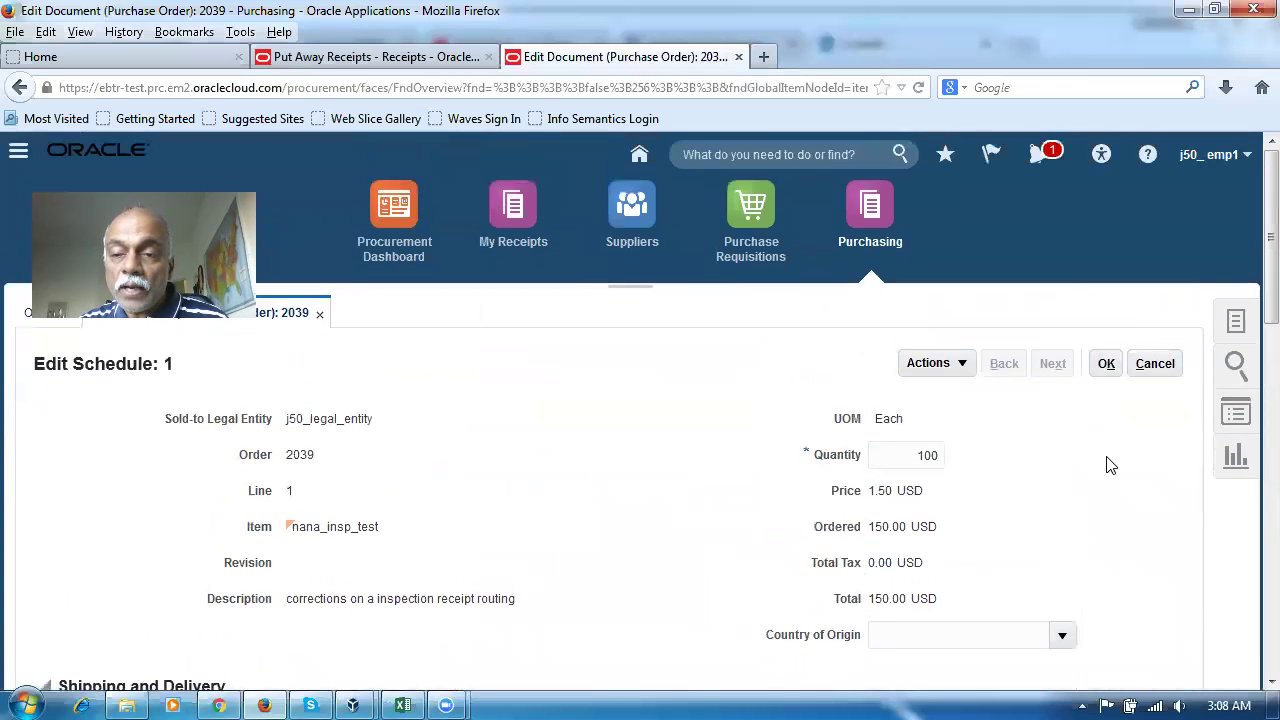
# Save the schedule changes, submit purchase order 2039, and dismiss the approval confirmation
pyautogui.click(1108, 366)
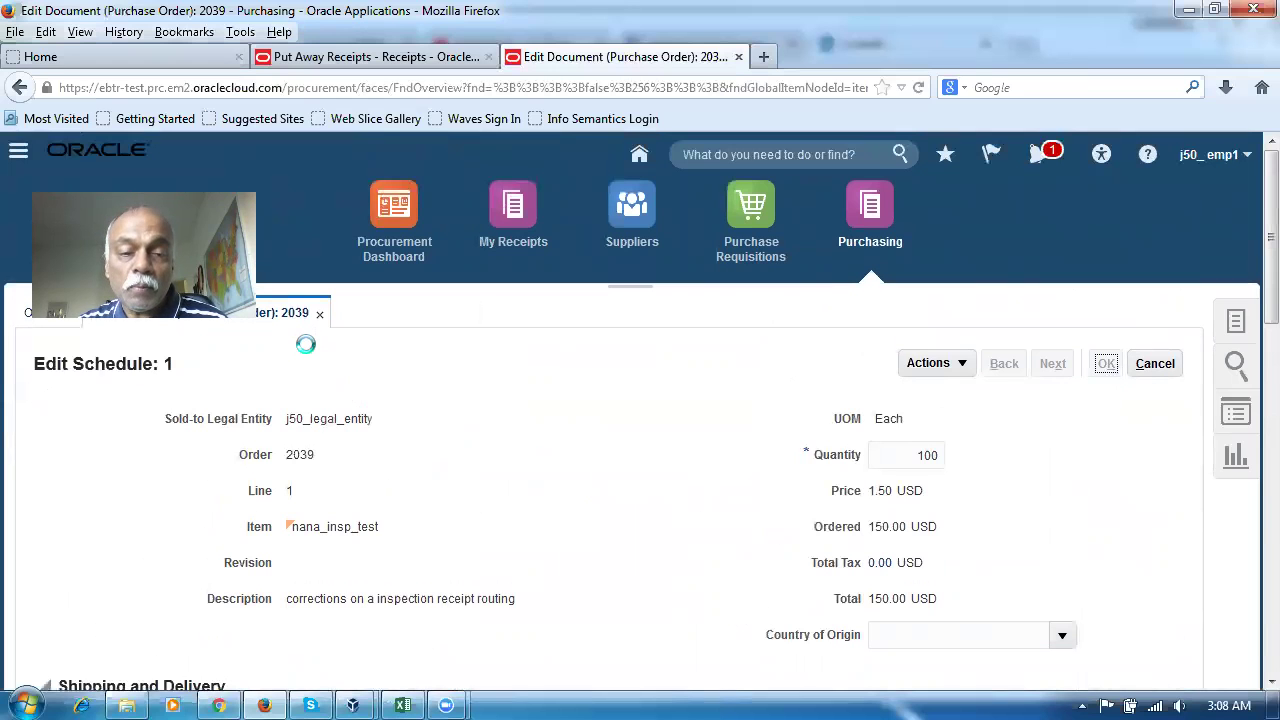
pyautogui.click(1094, 364)
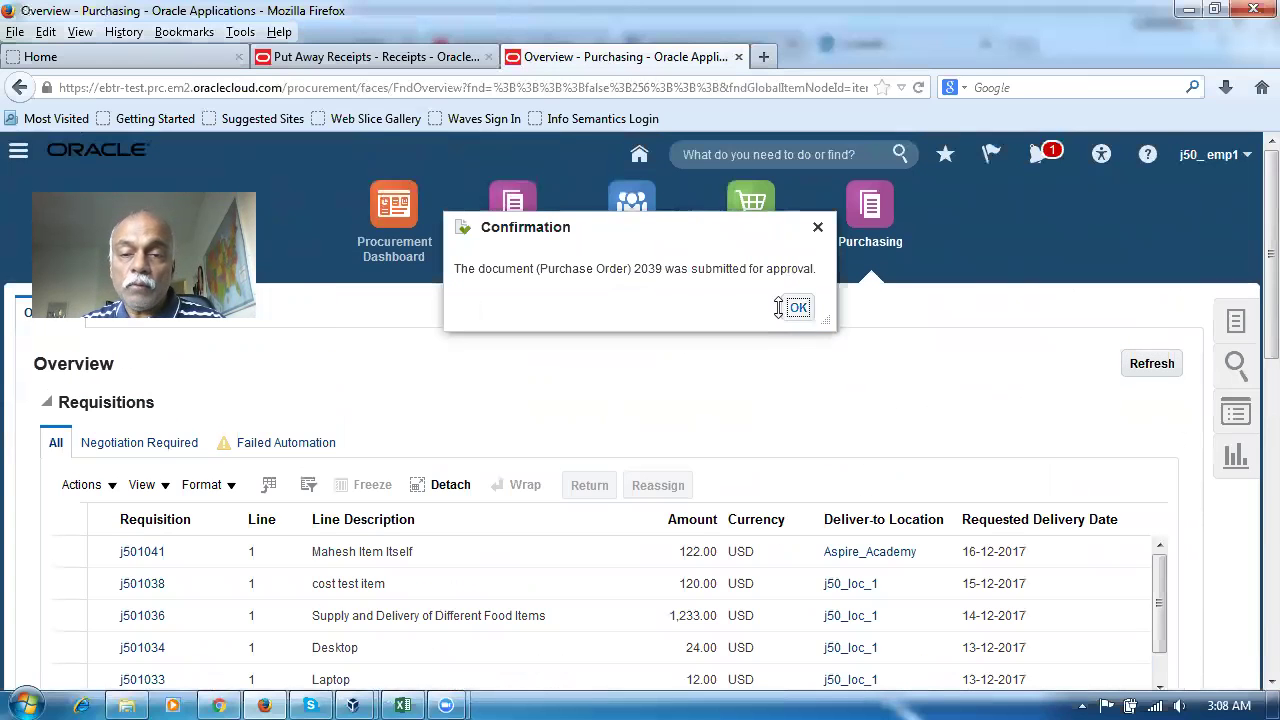
pyautogui.click(797, 308)
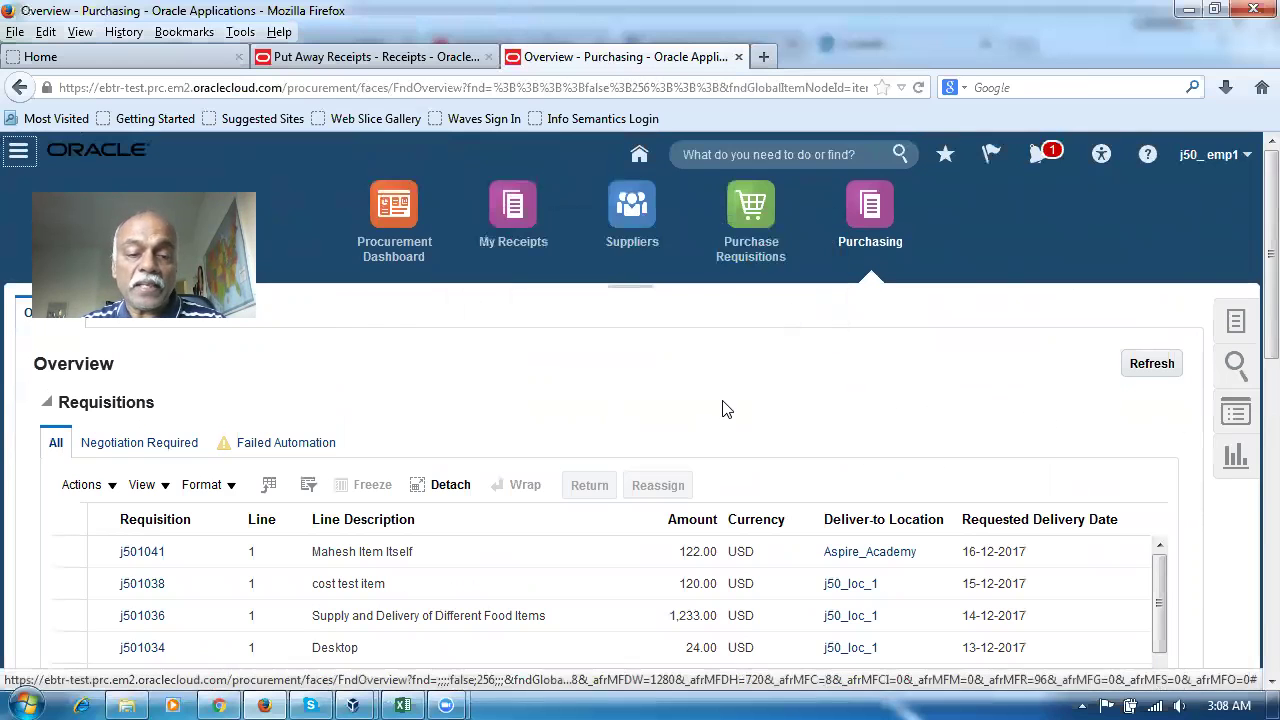
pyautogui.click(402, 705)
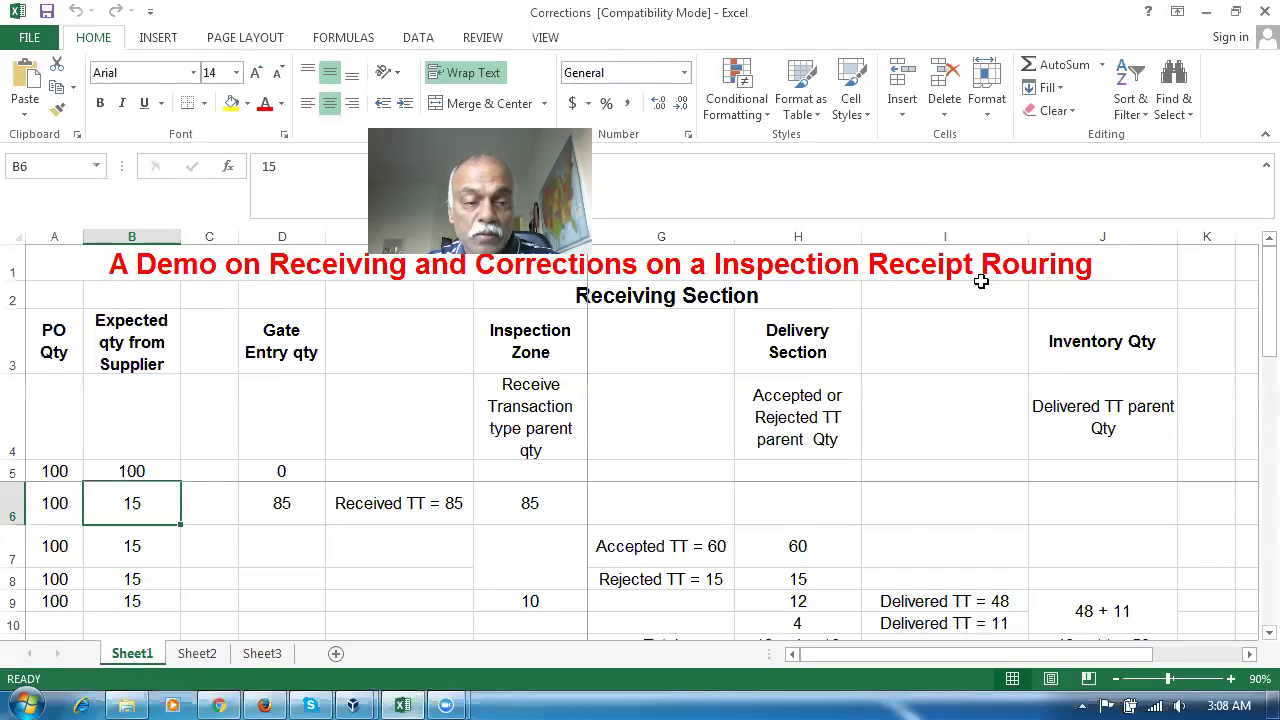
pyautogui.click(48, 471)
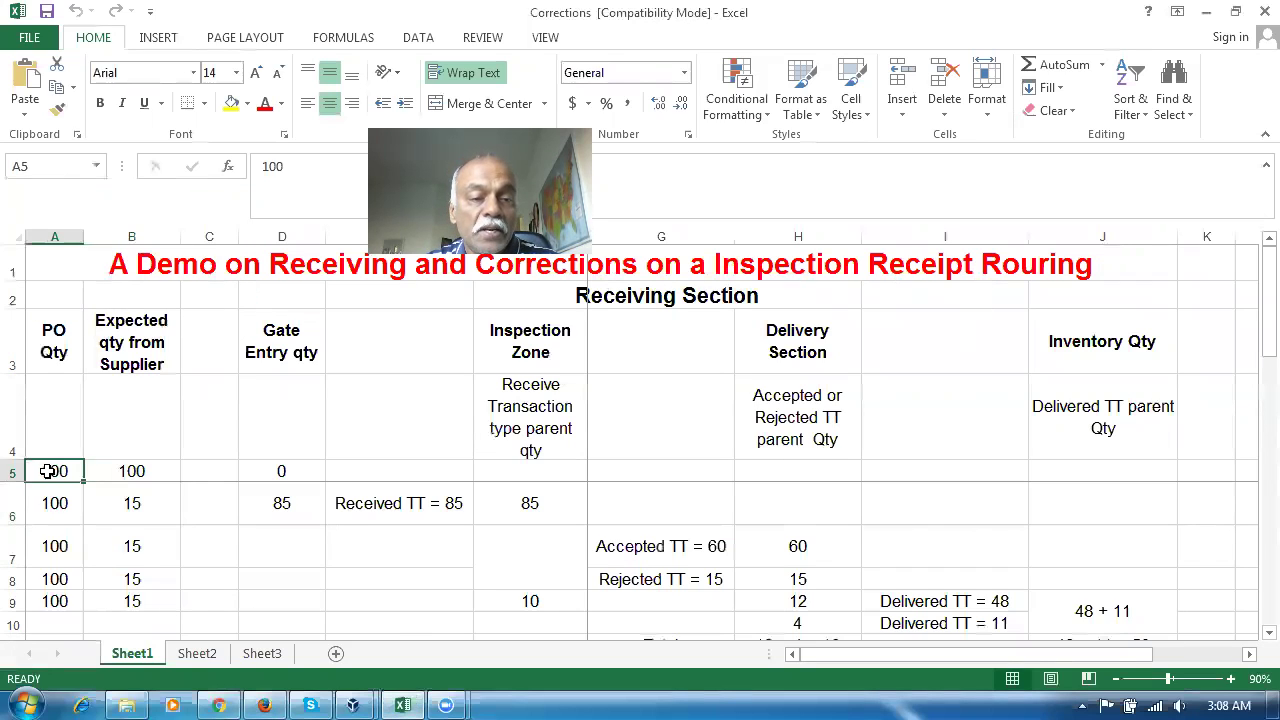
pyautogui.click(134, 471)
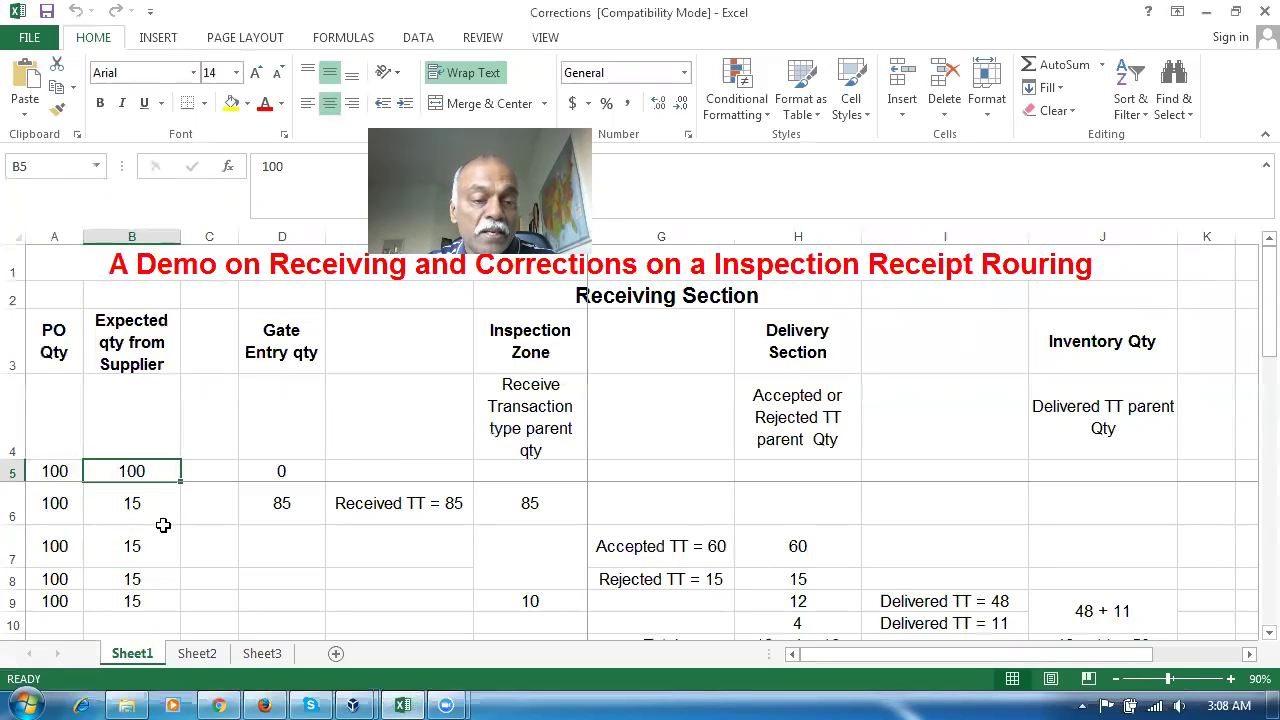
pyautogui.click(301, 509)
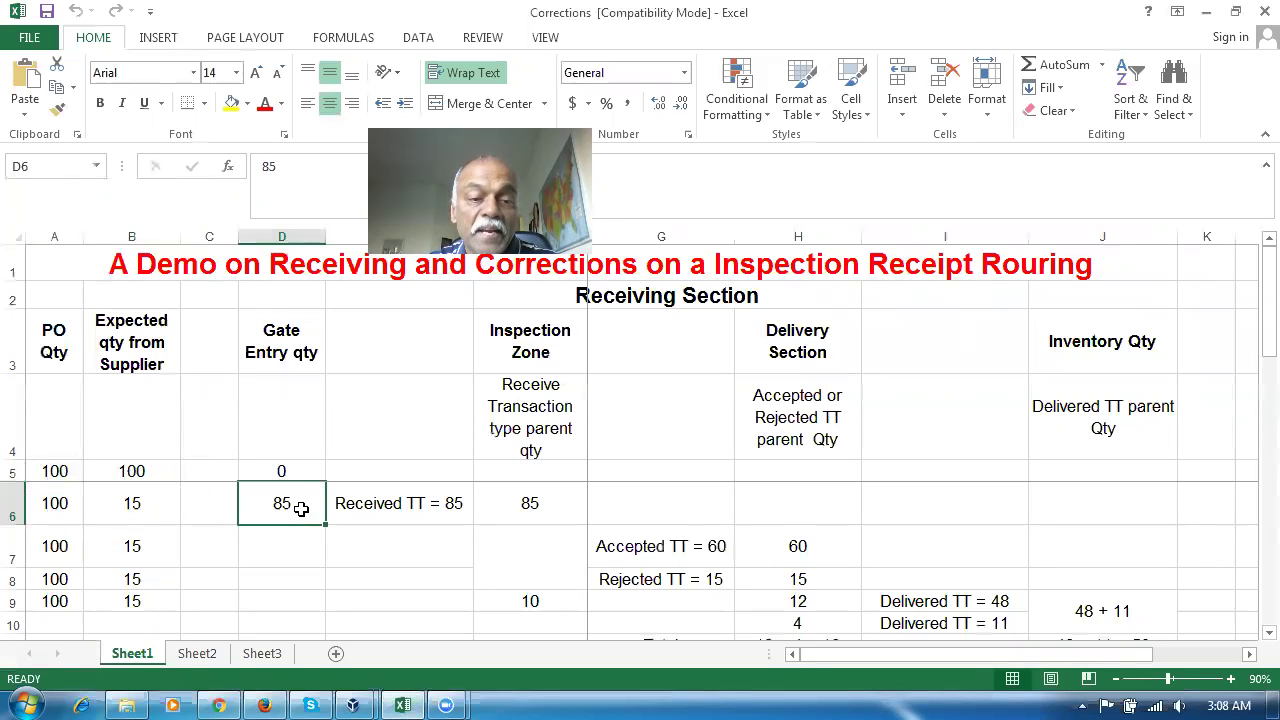
pyautogui.click(264, 705)
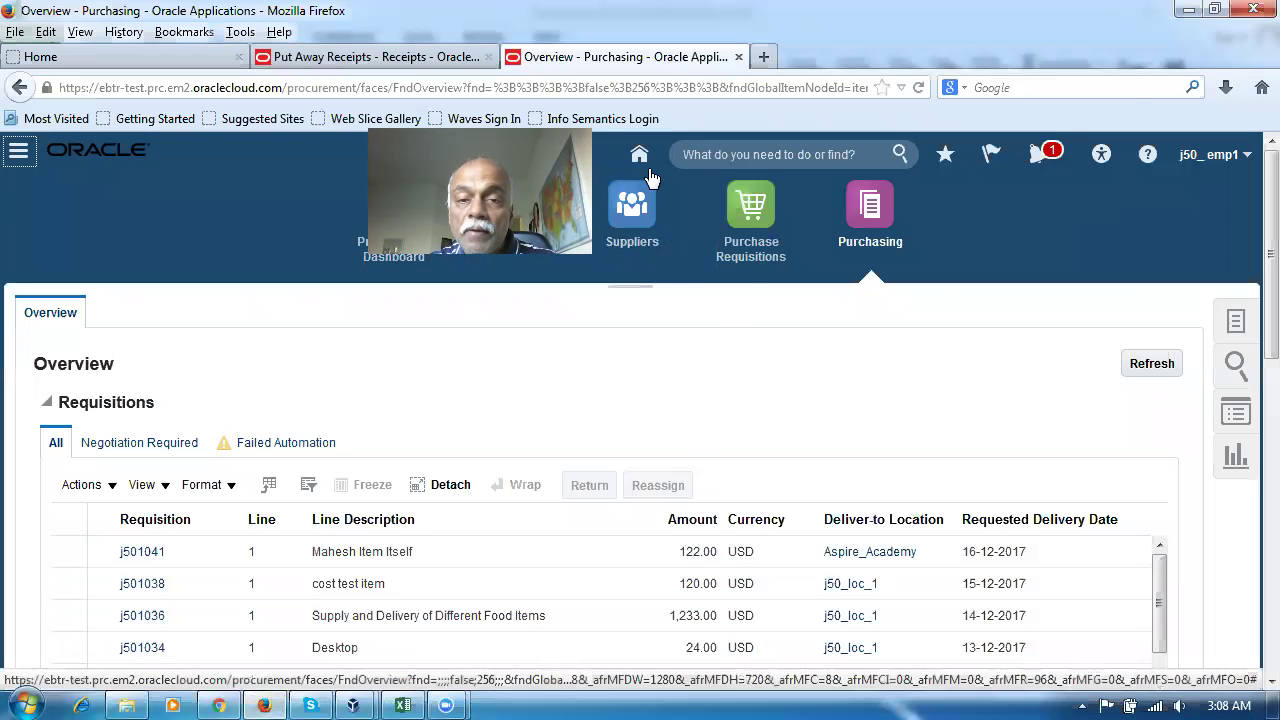
# Go from the home page to the Receipts work area for organization J501
pyautogui.click(639, 157)
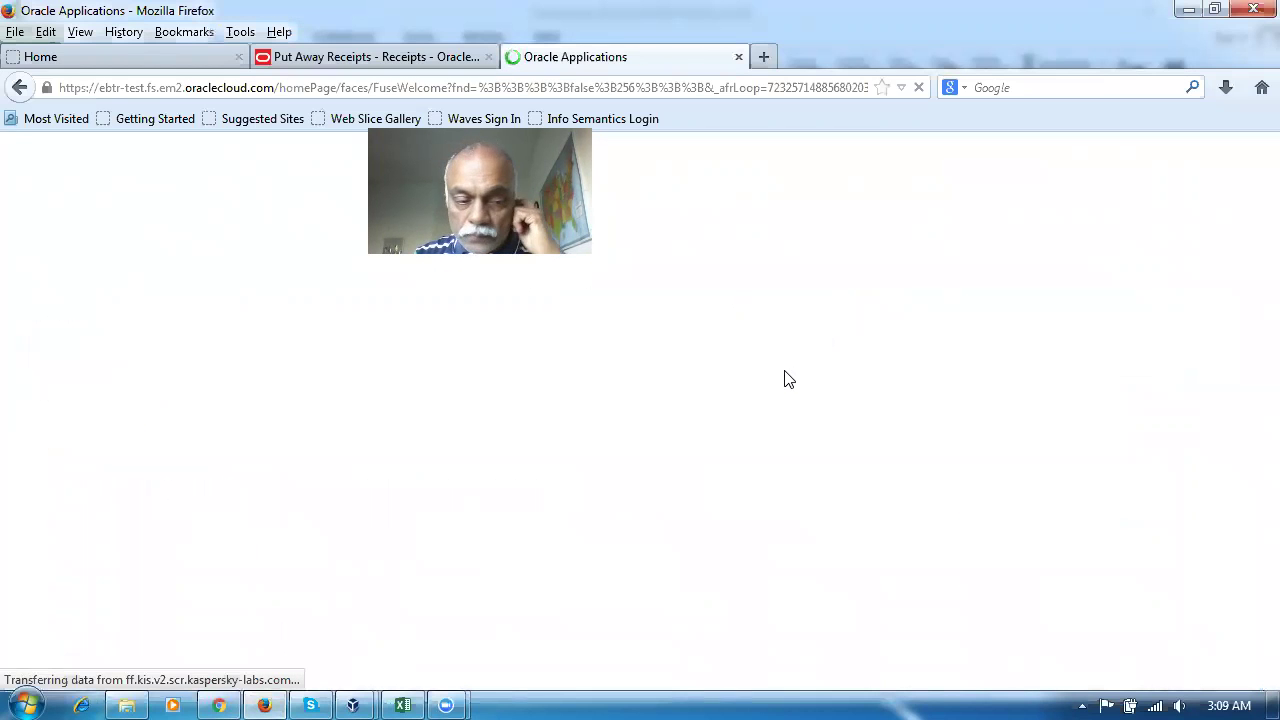
pyautogui.scroll(-2, 790, 383)
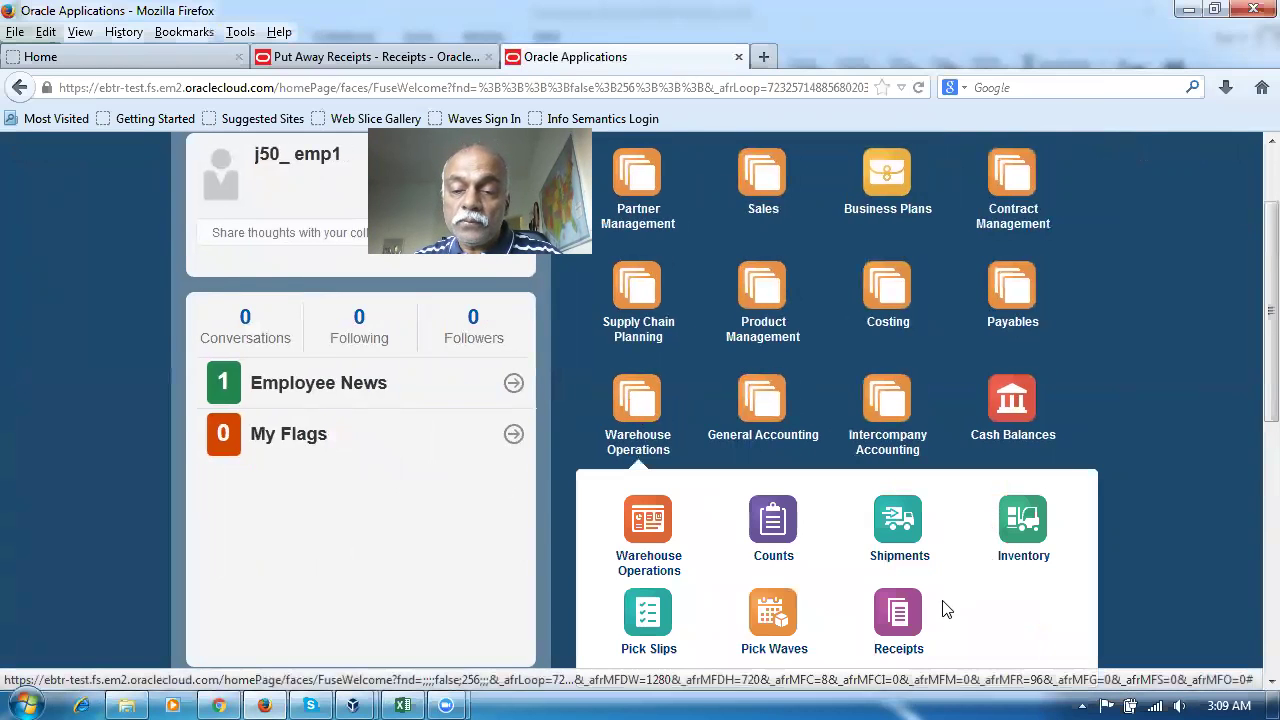
pyautogui.click(898, 613)
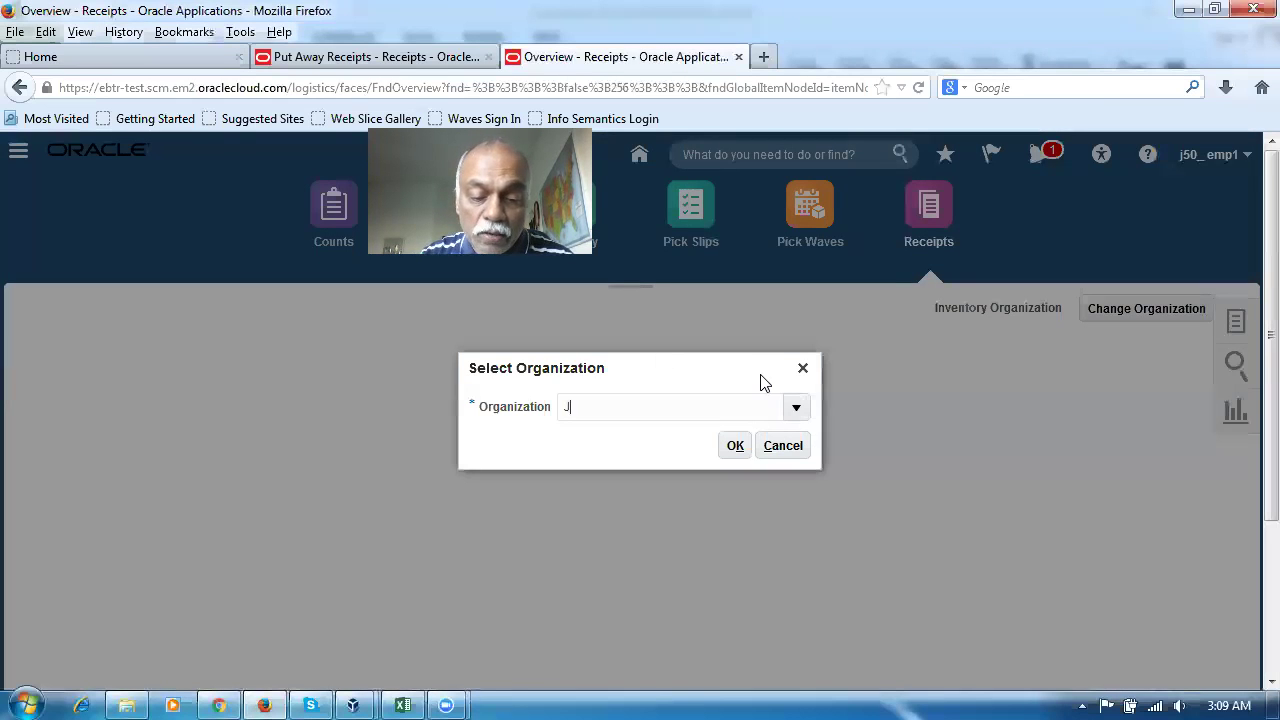
pyautogui.press('Return')
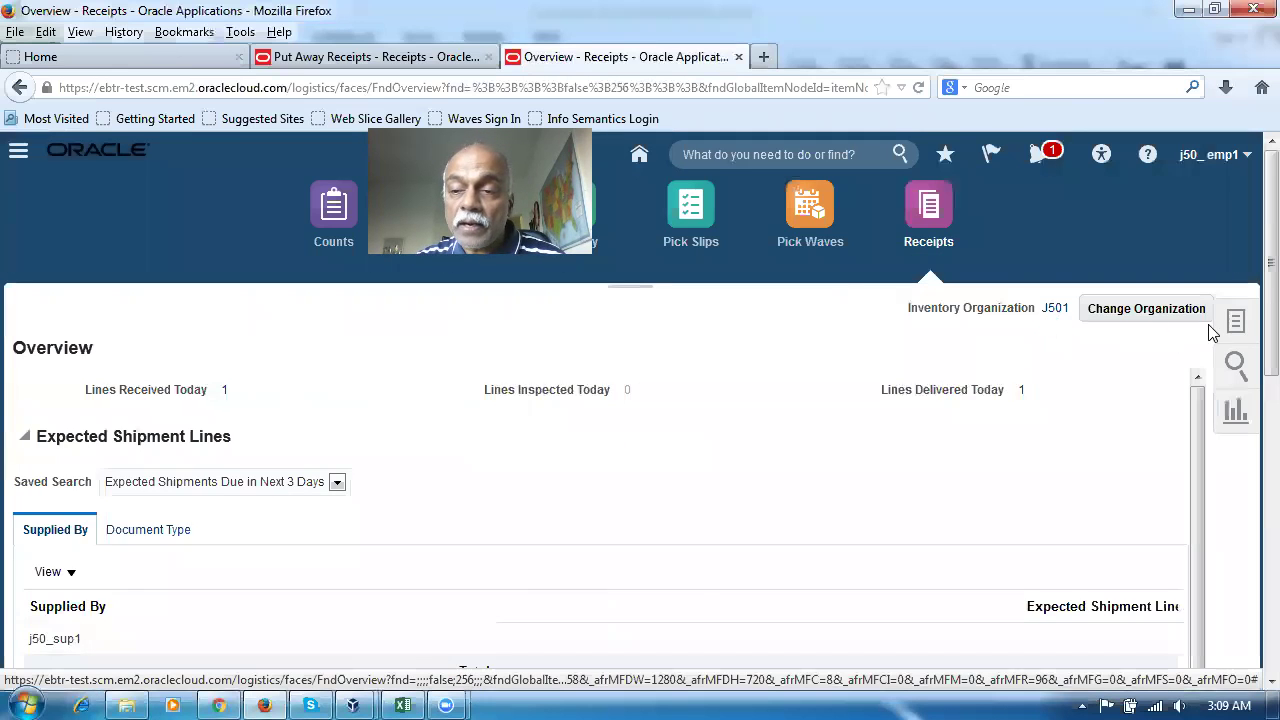
pyautogui.click(1238, 324)
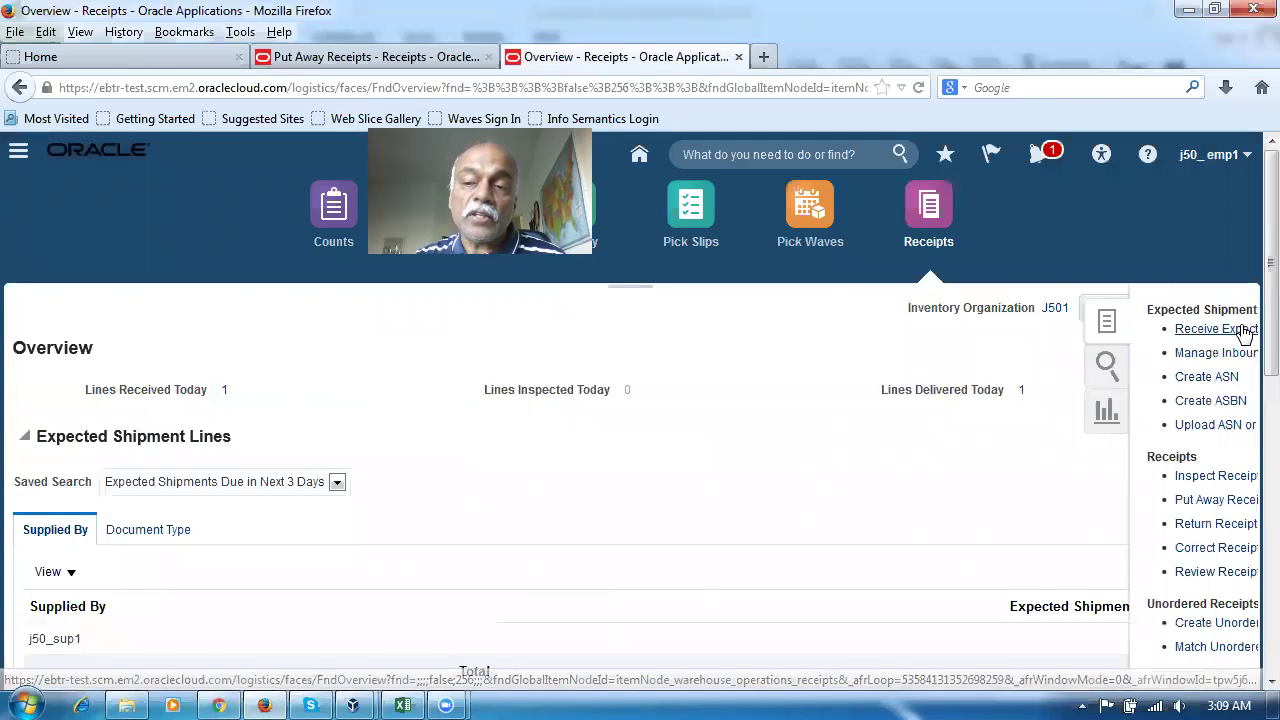
# Search expected shipments for PO 2039 and start receiving its nana_insp_test line
pyautogui.click(1168, 330)
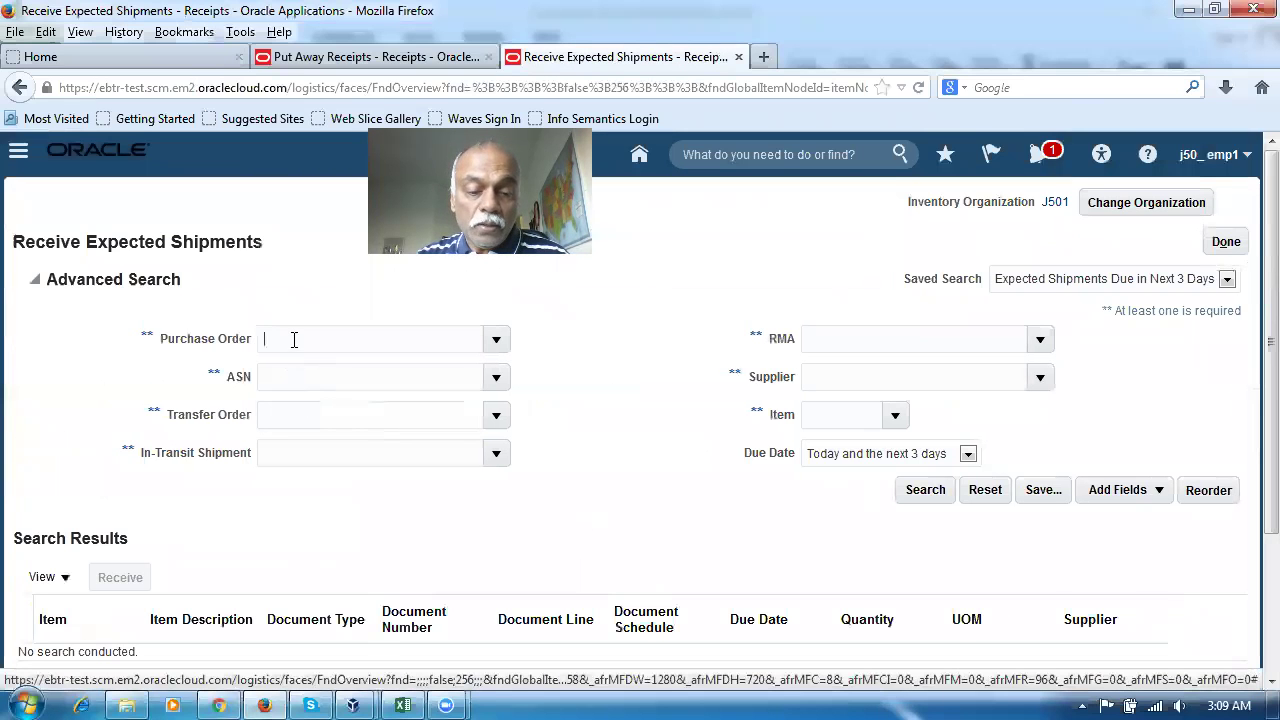
pyautogui.write('2039')
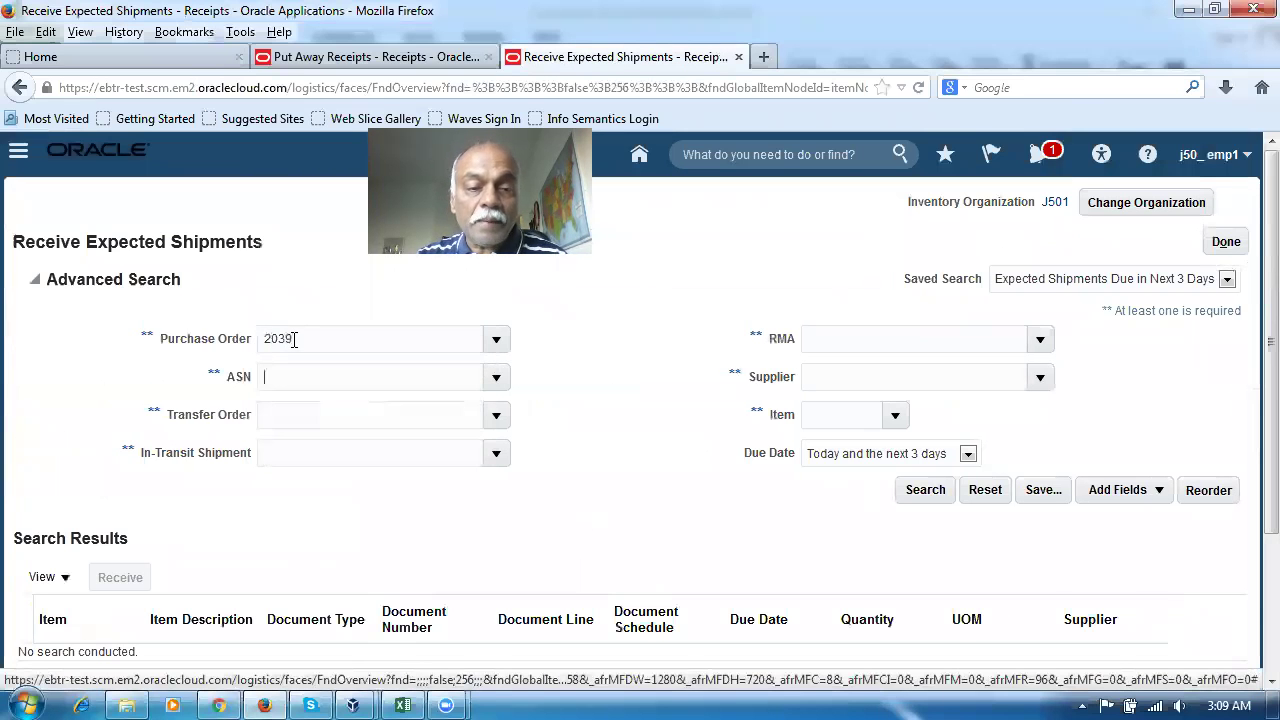
pyautogui.click(925, 489)
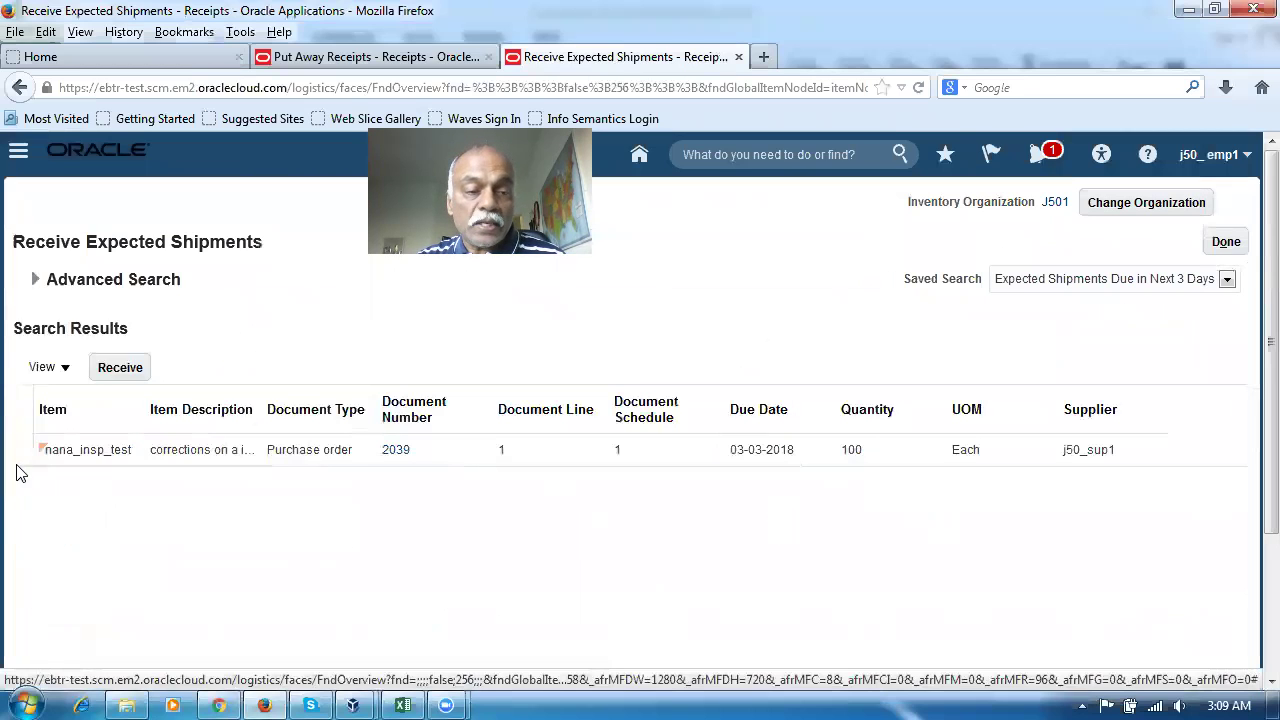
pyautogui.click(20, 450)
pyautogui.click(122, 369)
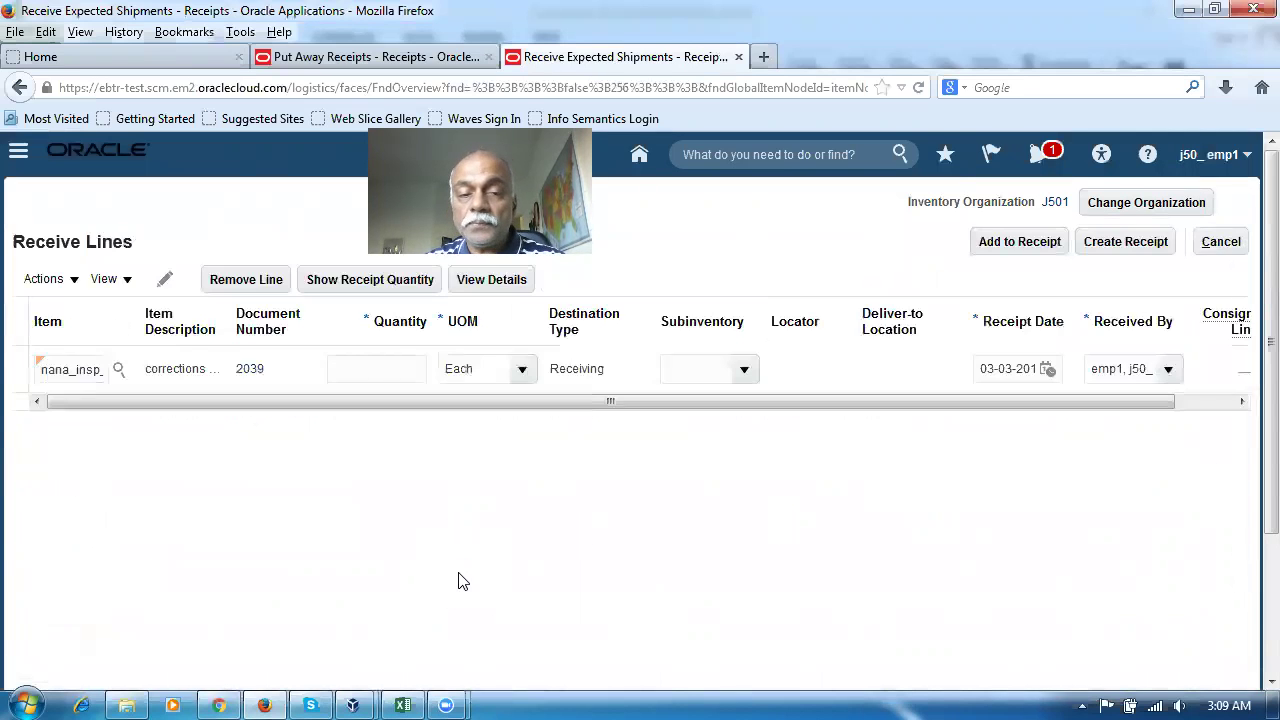
# Enter a receipt quantity of 85 Each on the PO 2039 line, leaving subinventory unset
pyautogui.click(352, 286)
pyautogui.click(350, 287)
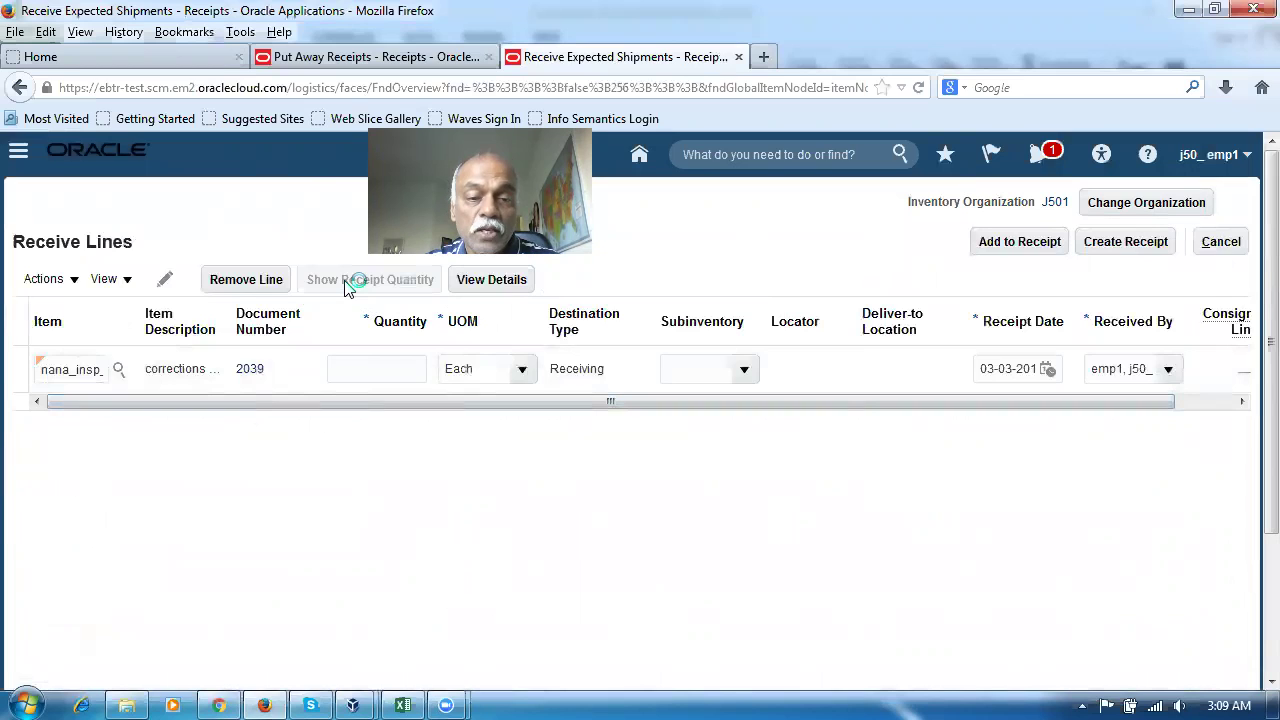
pyautogui.doubleClick(398, 374)
pyautogui.write('85')
pyautogui.press('Tab')
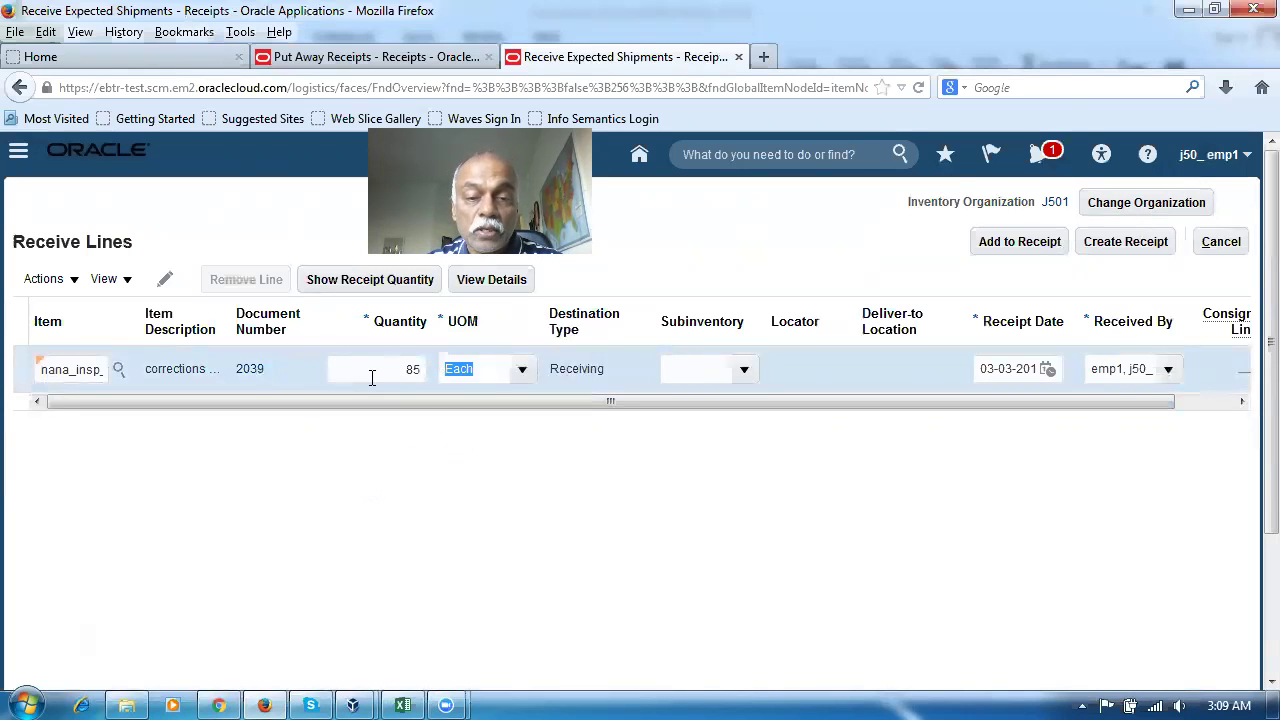
pyautogui.click(744, 370)
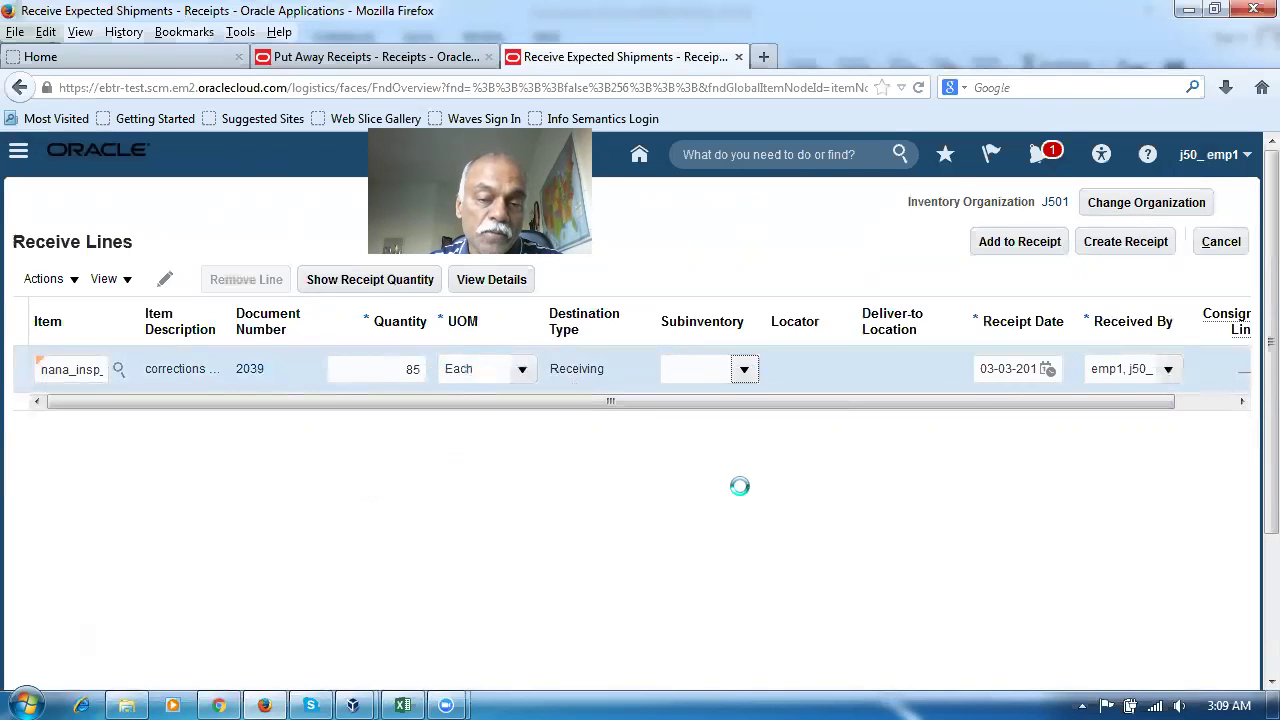
pyautogui.click(740, 496)
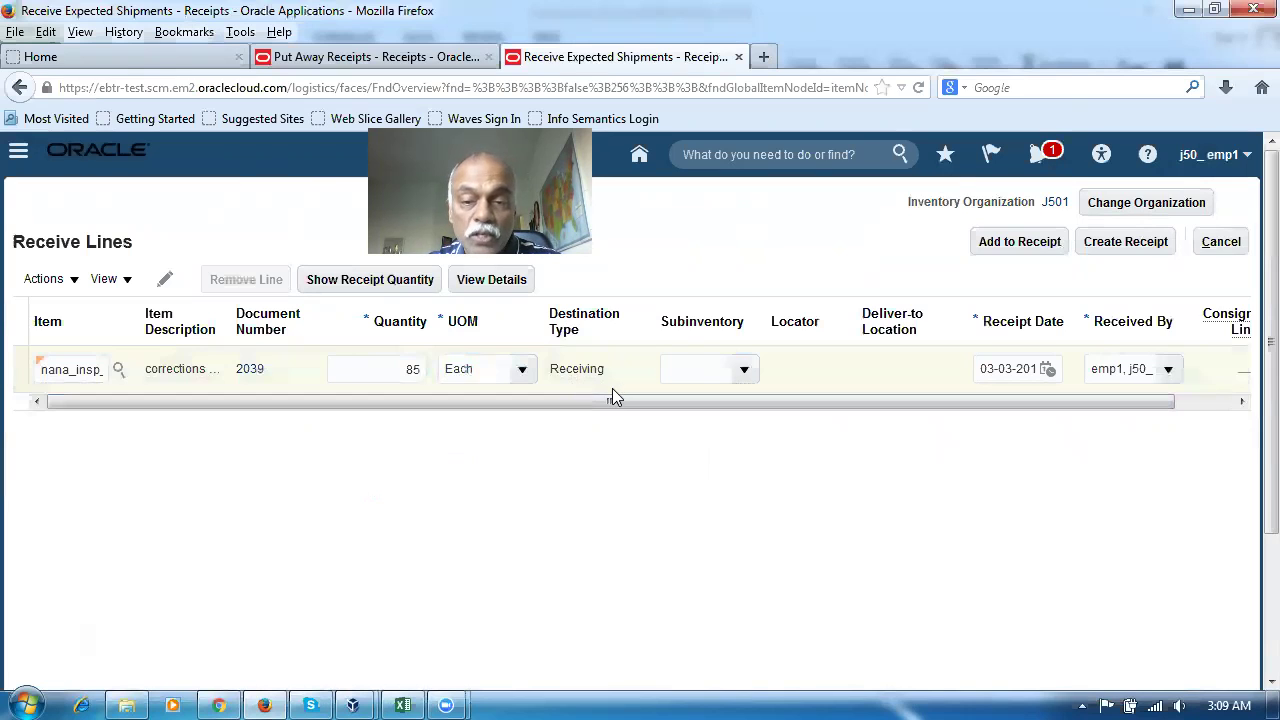
pyautogui.click(1152, 242)
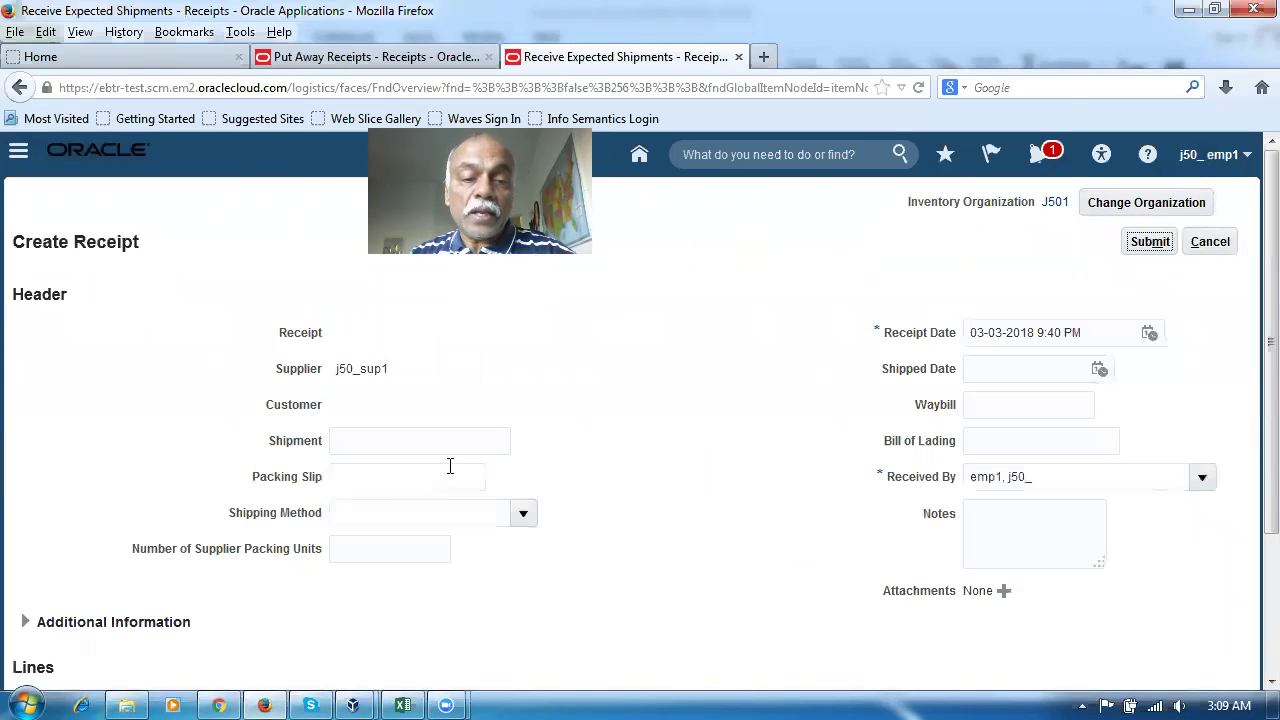
# Submit the one-line receipt for supplier j50_sup1 and highlight the new number 1025
pyautogui.click(410, 442)
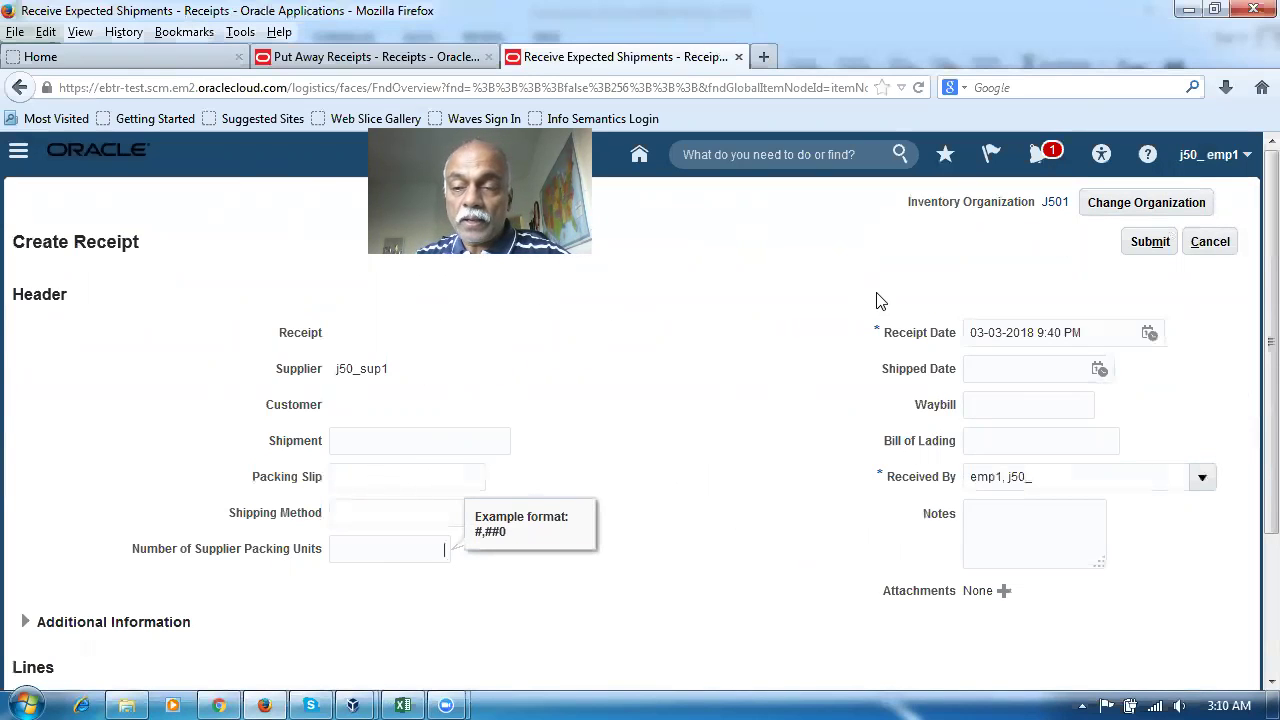
pyautogui.click(1150, 242)
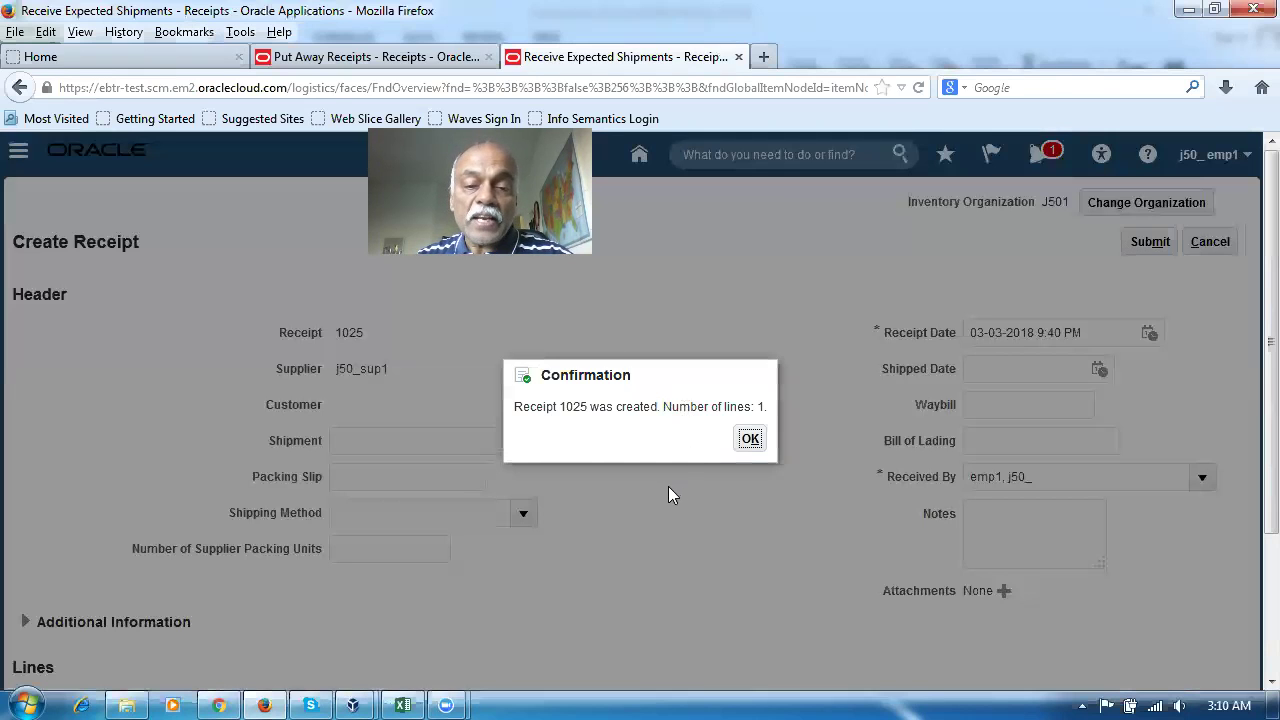
pyautogui.moveTo(557, 409); pyautogui.dragTo(598, 415)
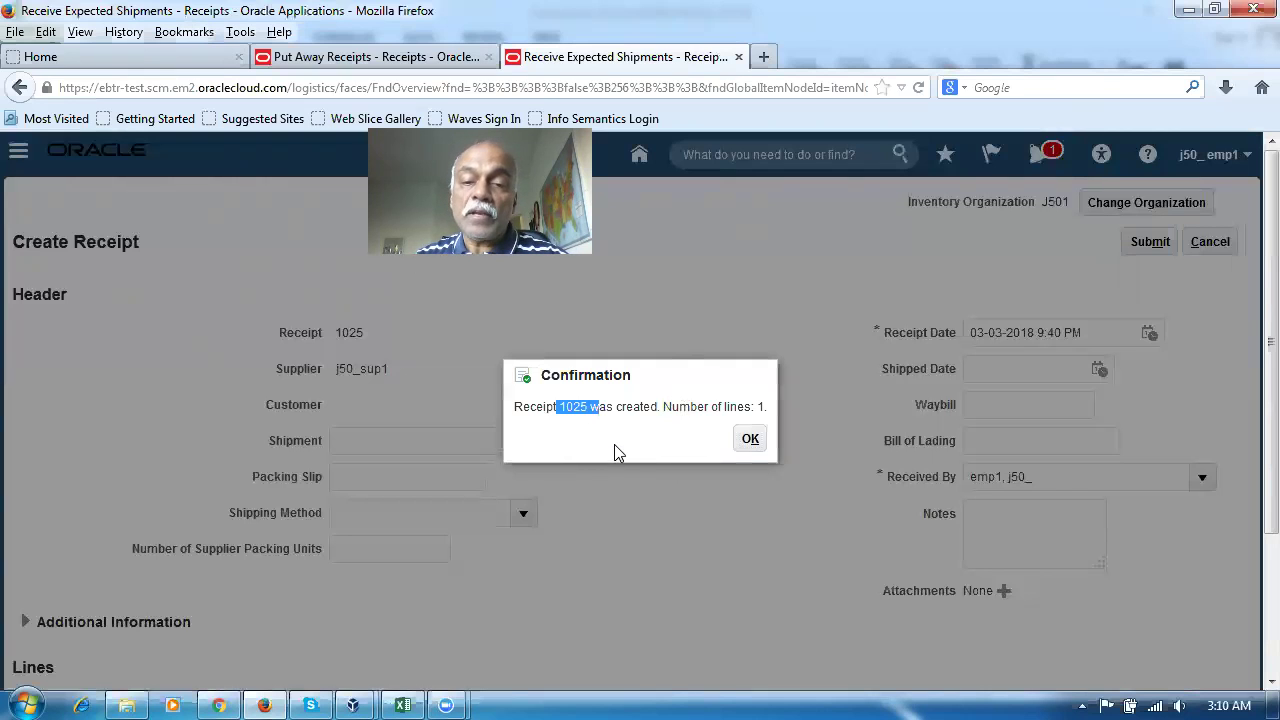
# Dismiss the receipt confirmation and open Warehouse Operations > Inventory in a new browser tab
pyautogui.click(751, 446)
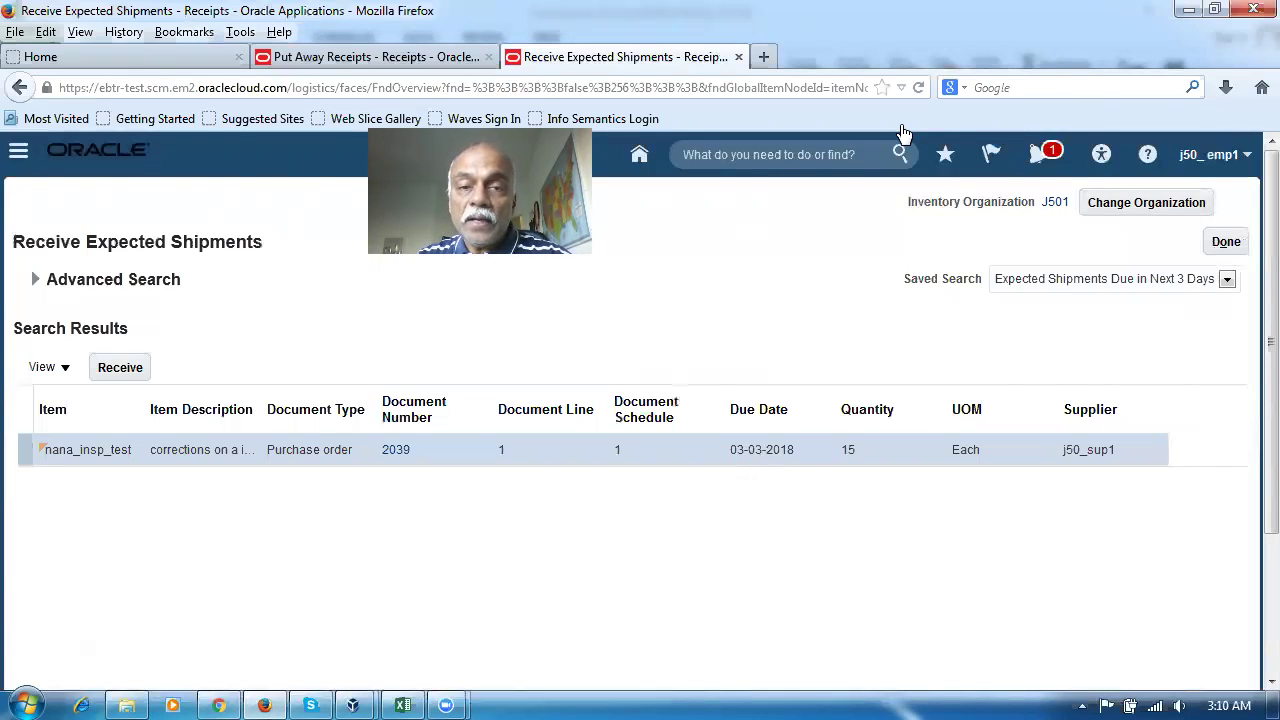
pyautogui.click(763, 56)
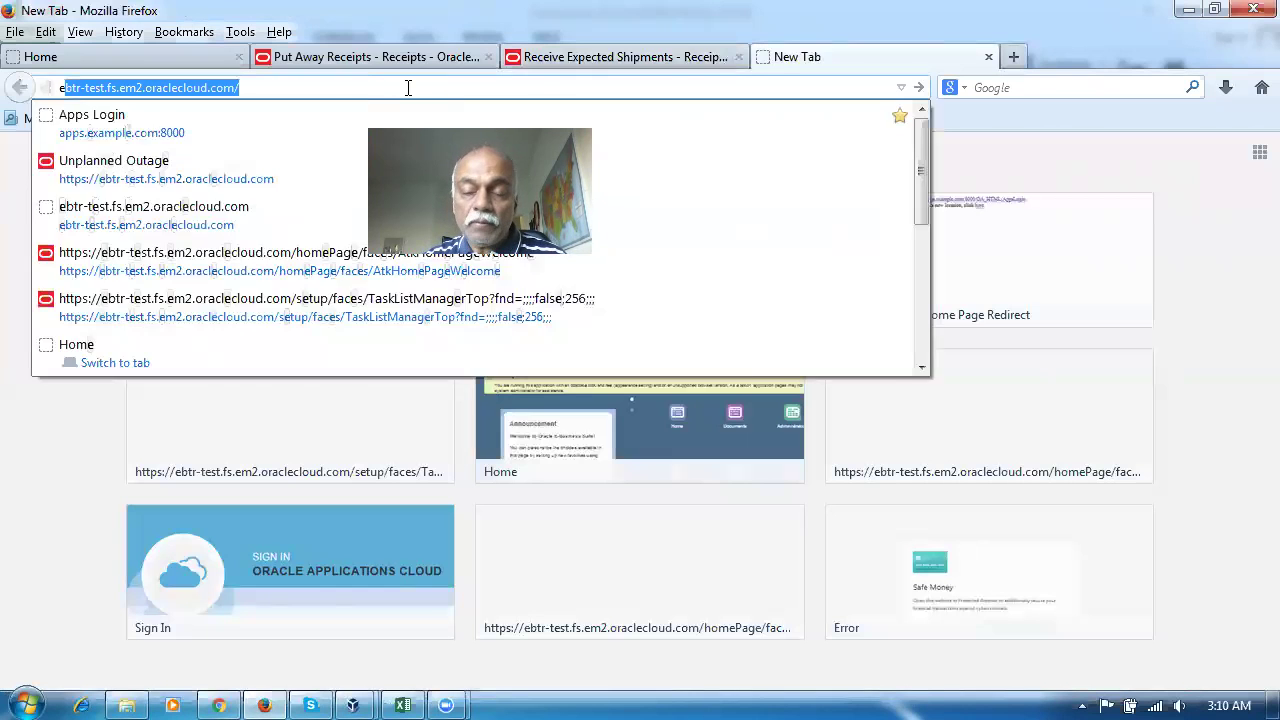
pyautogui.press('Return')
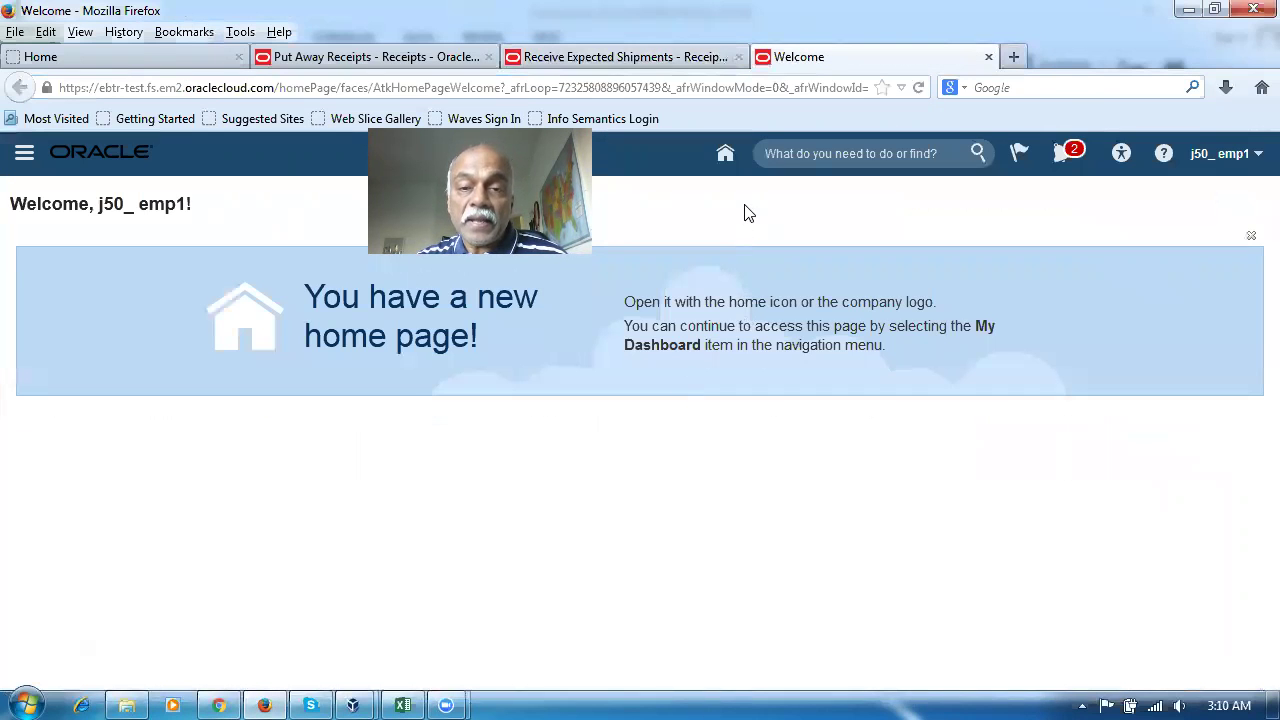
pyautogui.click(725, 153)
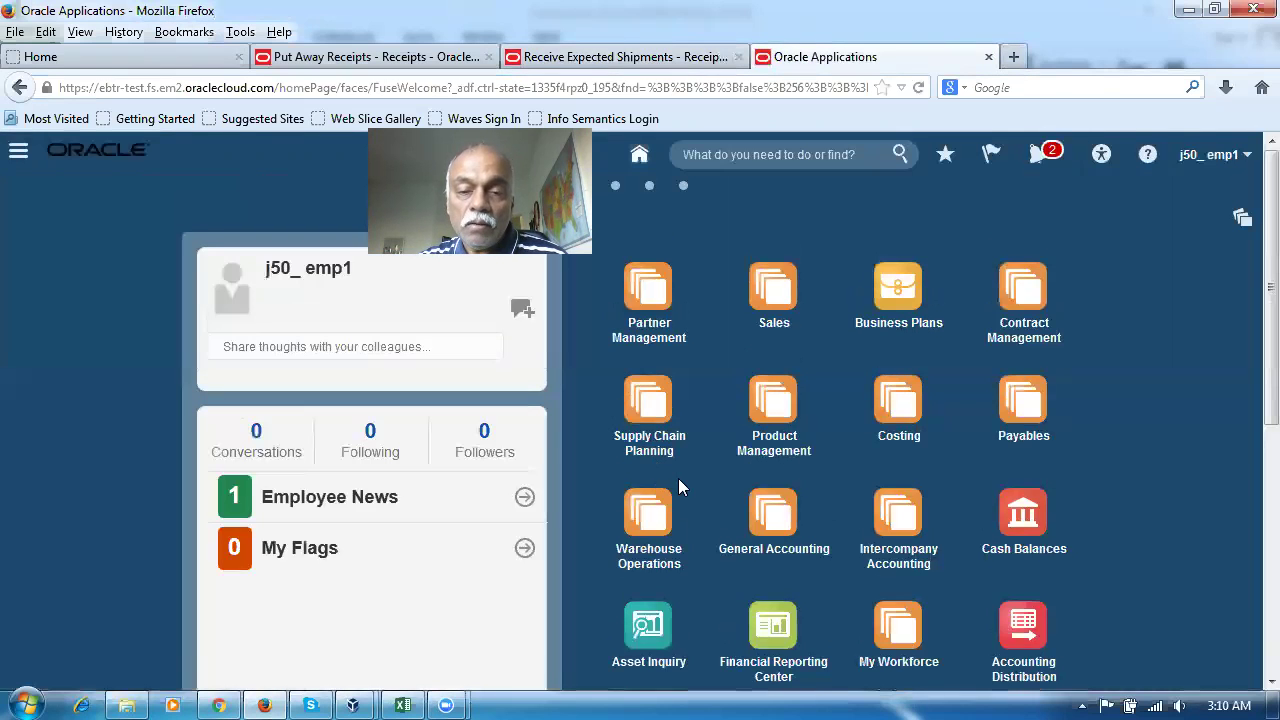
pyautogui.scroll(-2, 654, 462)
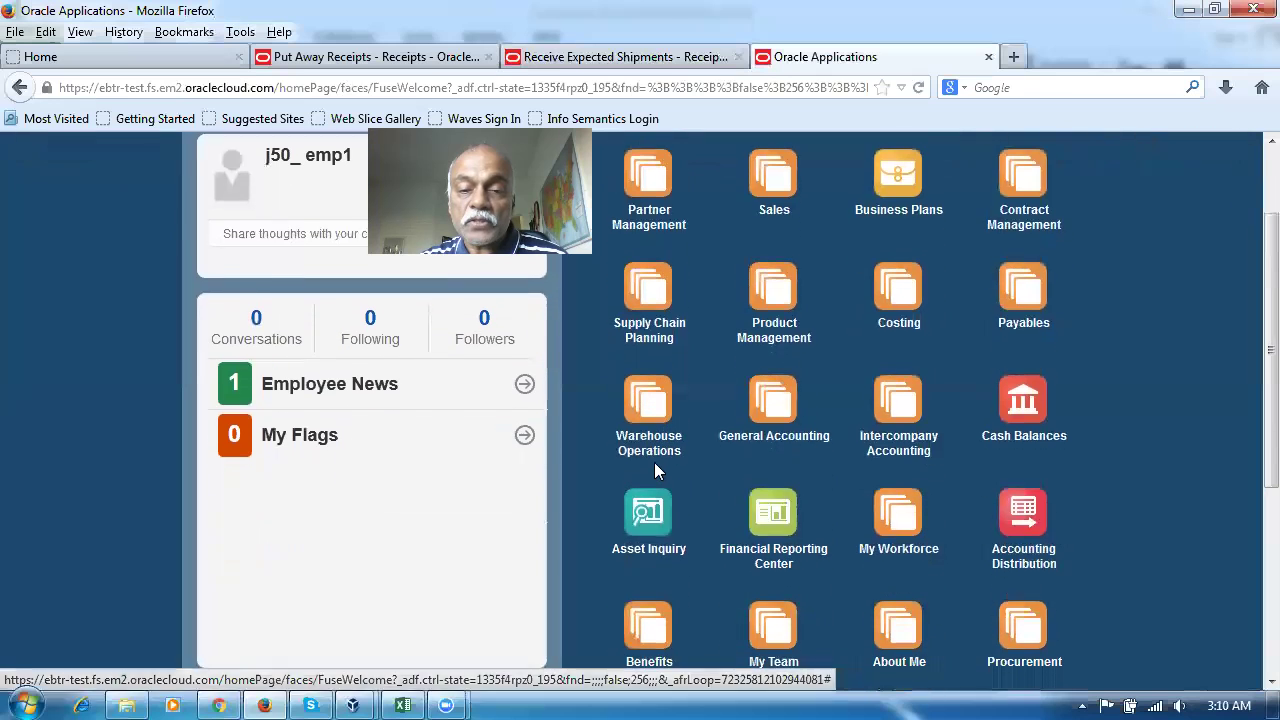
pyautogui.click(640, 404)
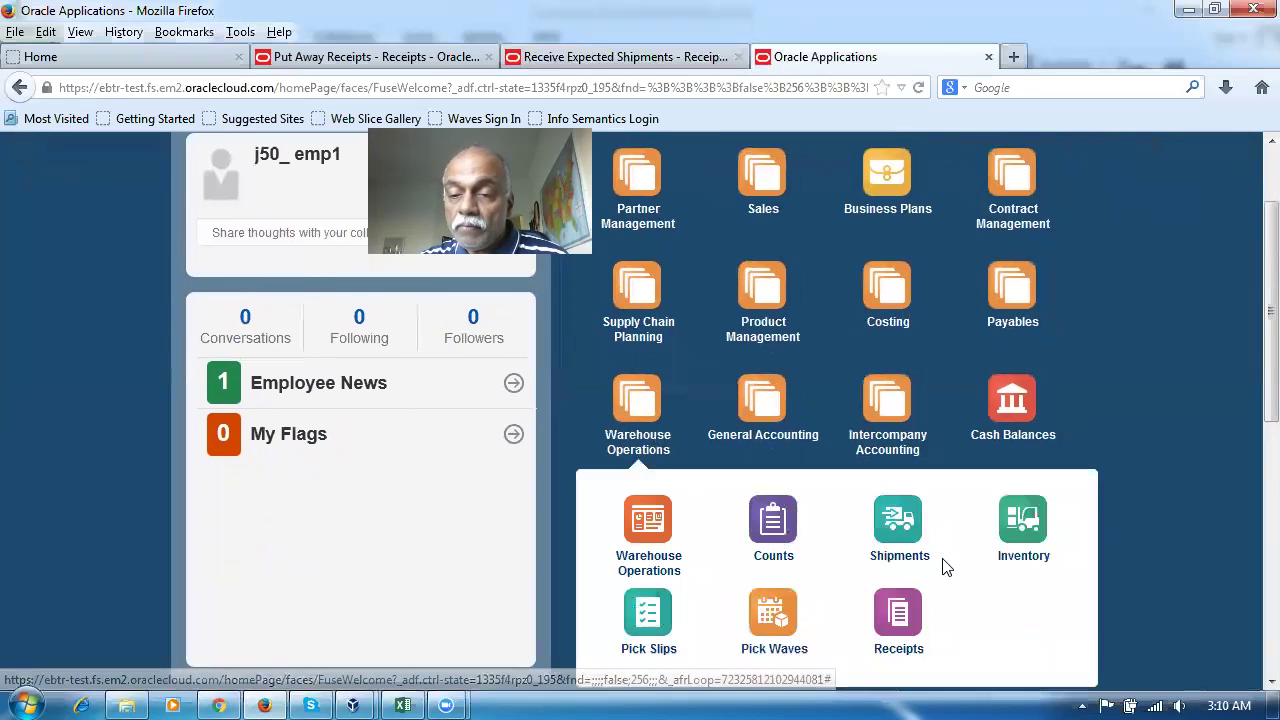
pyautogui.click(1035, 533)
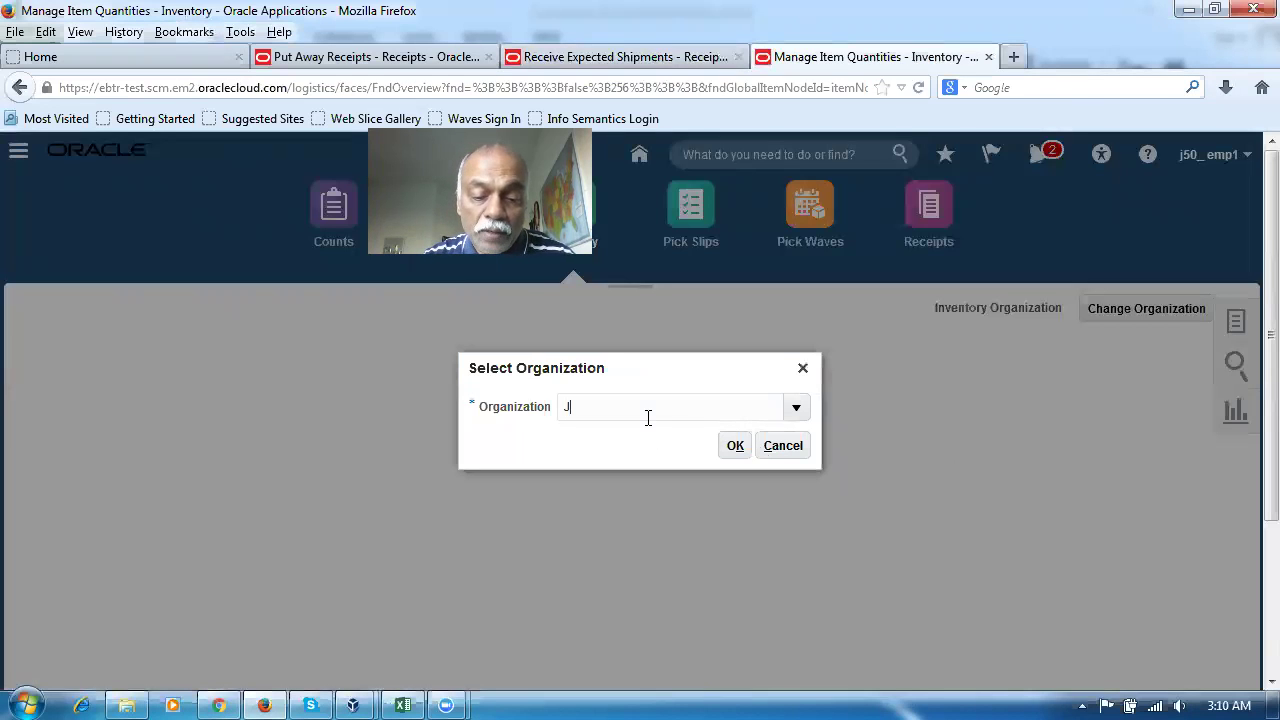
# Search J501 quantities for item nana_insp_test, including Receiving and Inbound
pyautogui.press('Return')
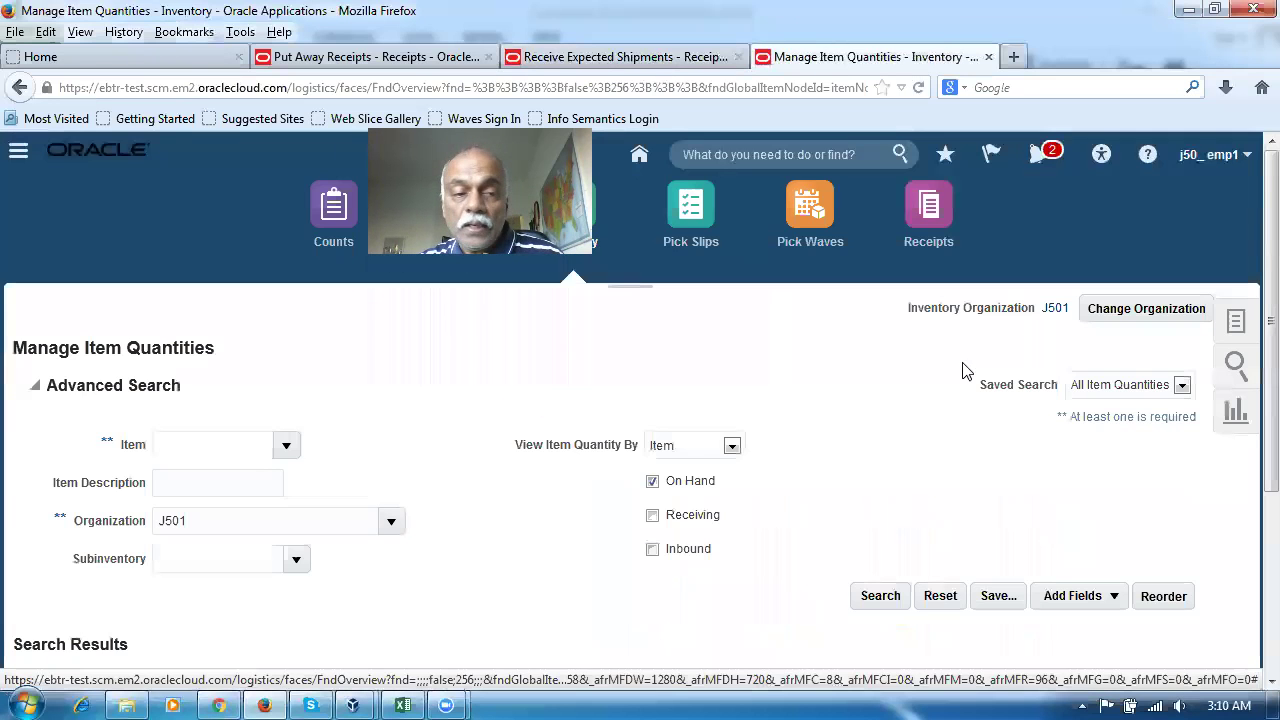
pyautogui.click(210, 440)
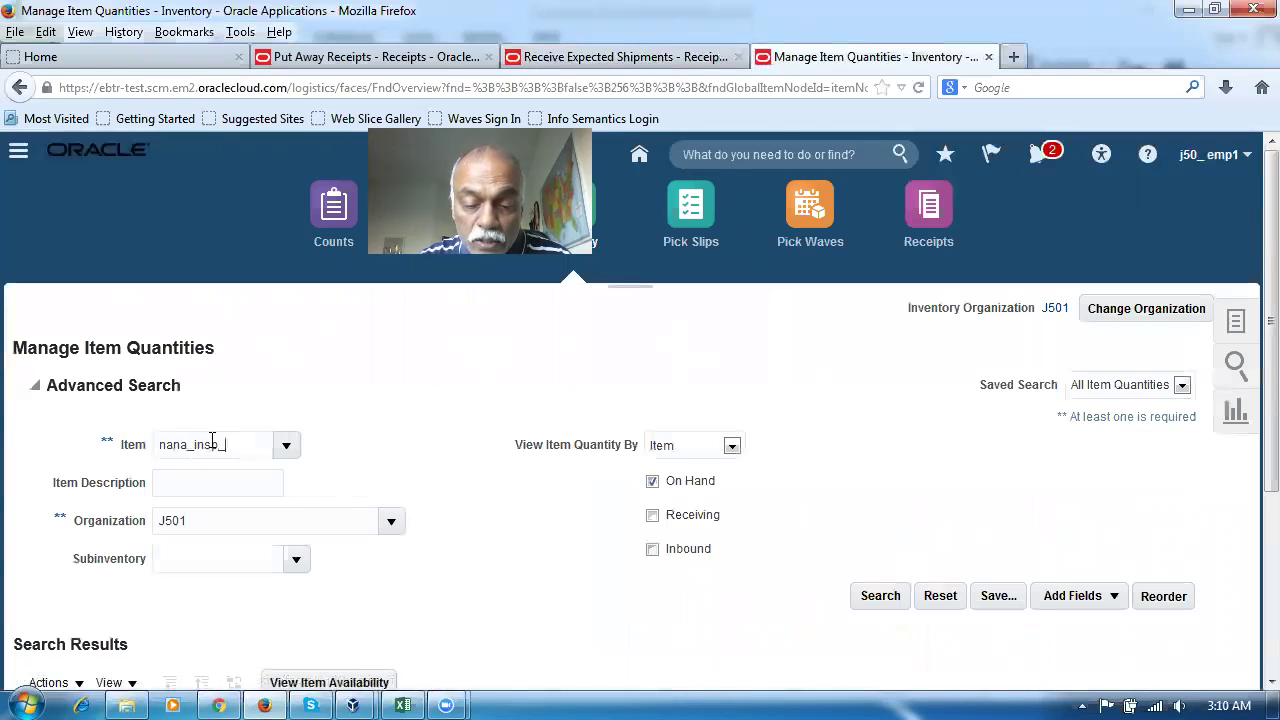
pyautogui.press('Tab')
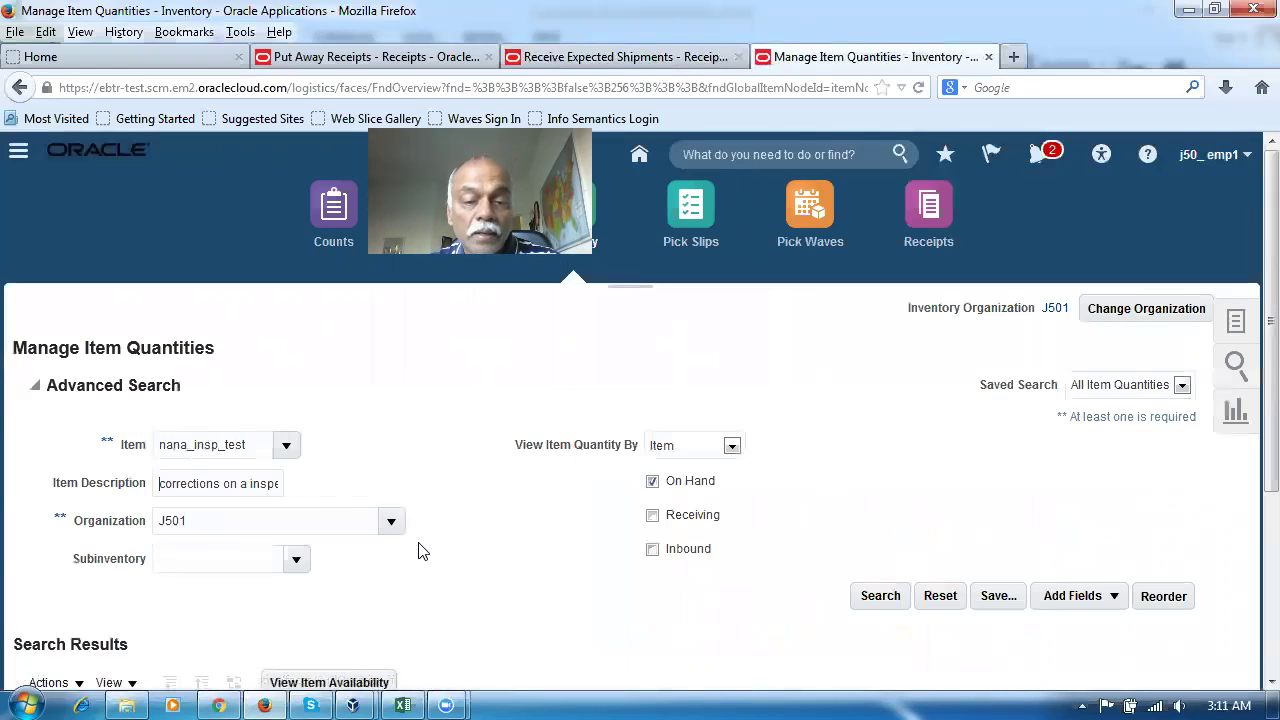
pyautogui.click(653, 515)
pyautogui.click(653, 549)
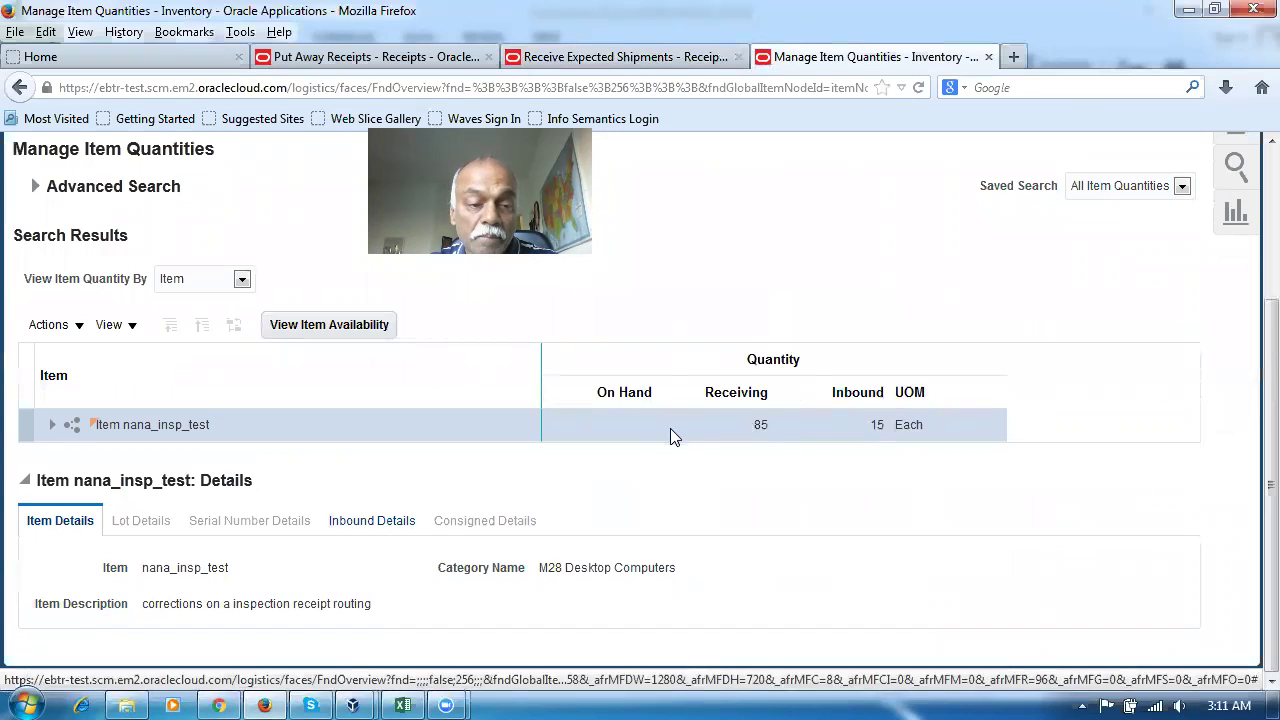
# Expand the item's inbound details, showing 85 receiving and 15 inbound from PO 2039
pyautogui.click(389, 525)
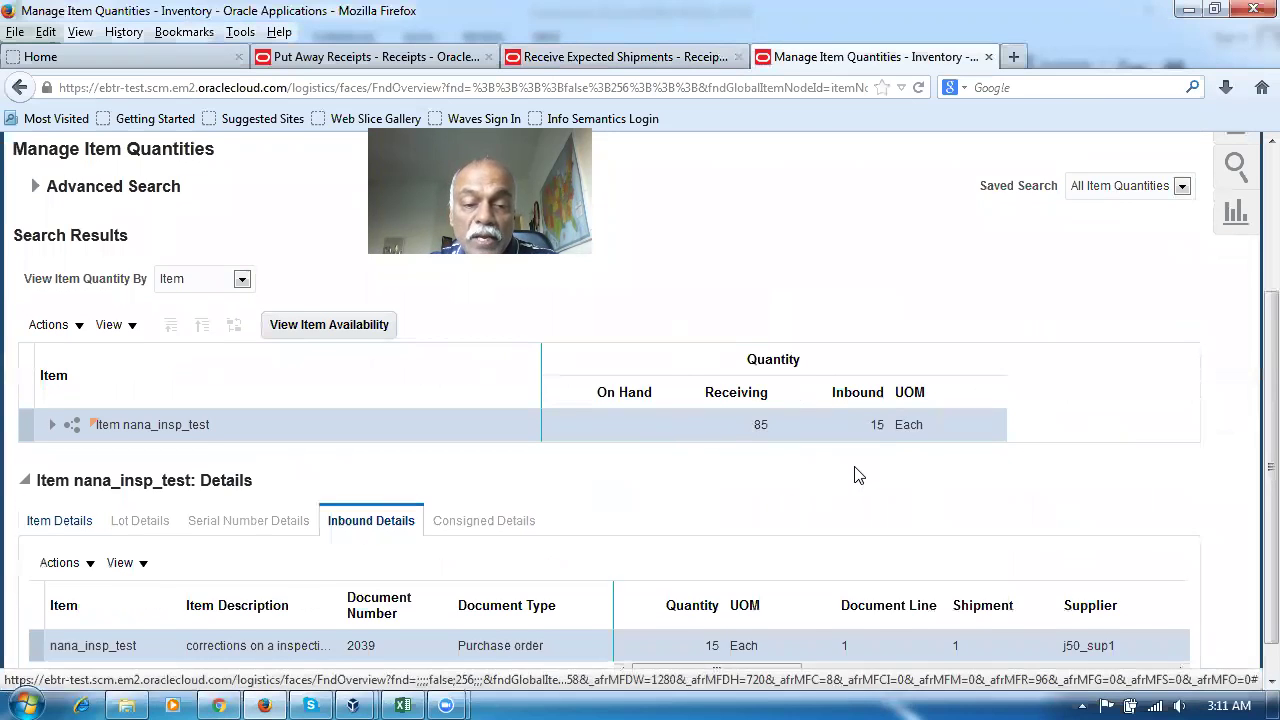
pyautogui.scroll(-1, 810, 540)
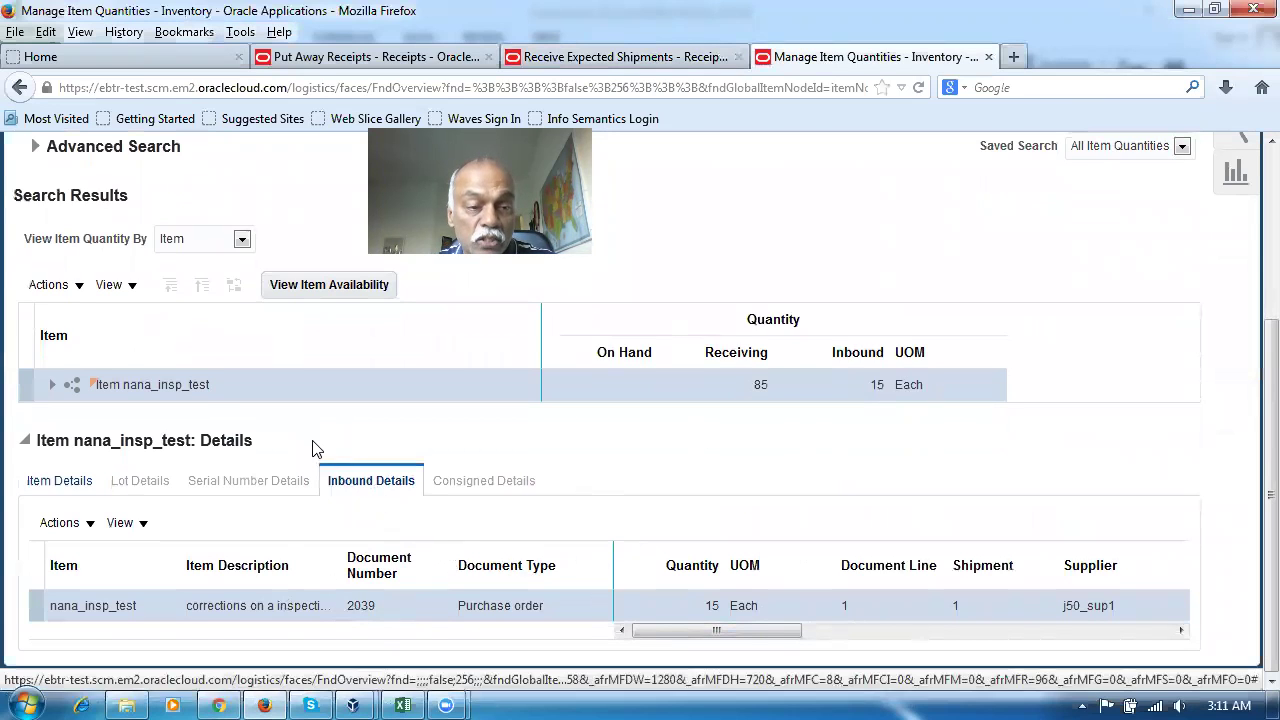
pyautogui.click(53, 390)
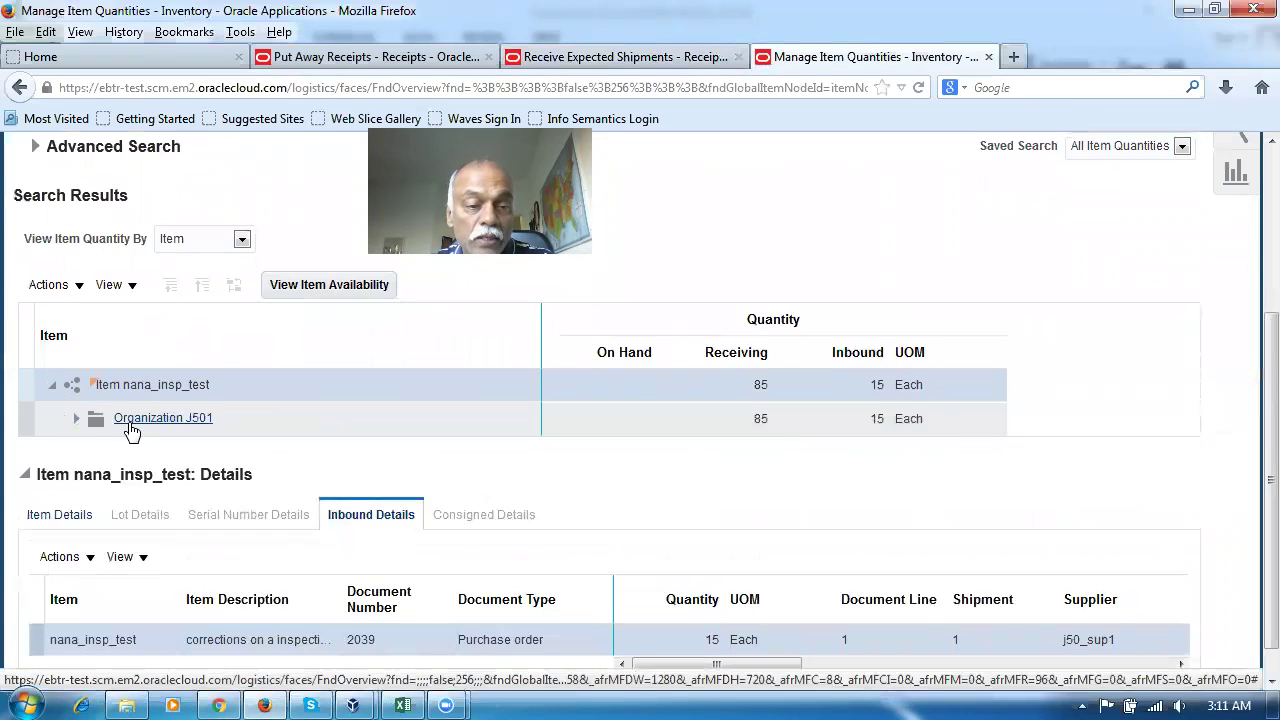
pyautogui.click(79, 420)
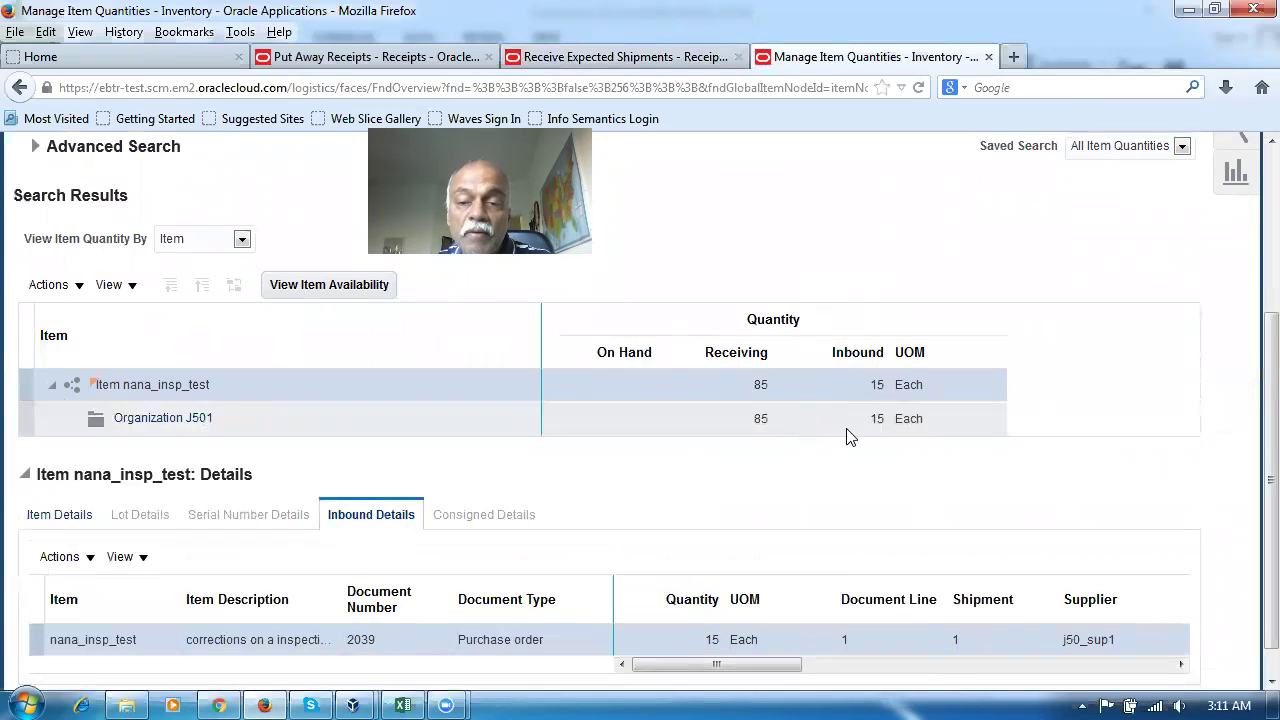
# Search Put Away Receipts in J501 for receipt 1025, which returns no lines
pyautogui.click(630, 56)
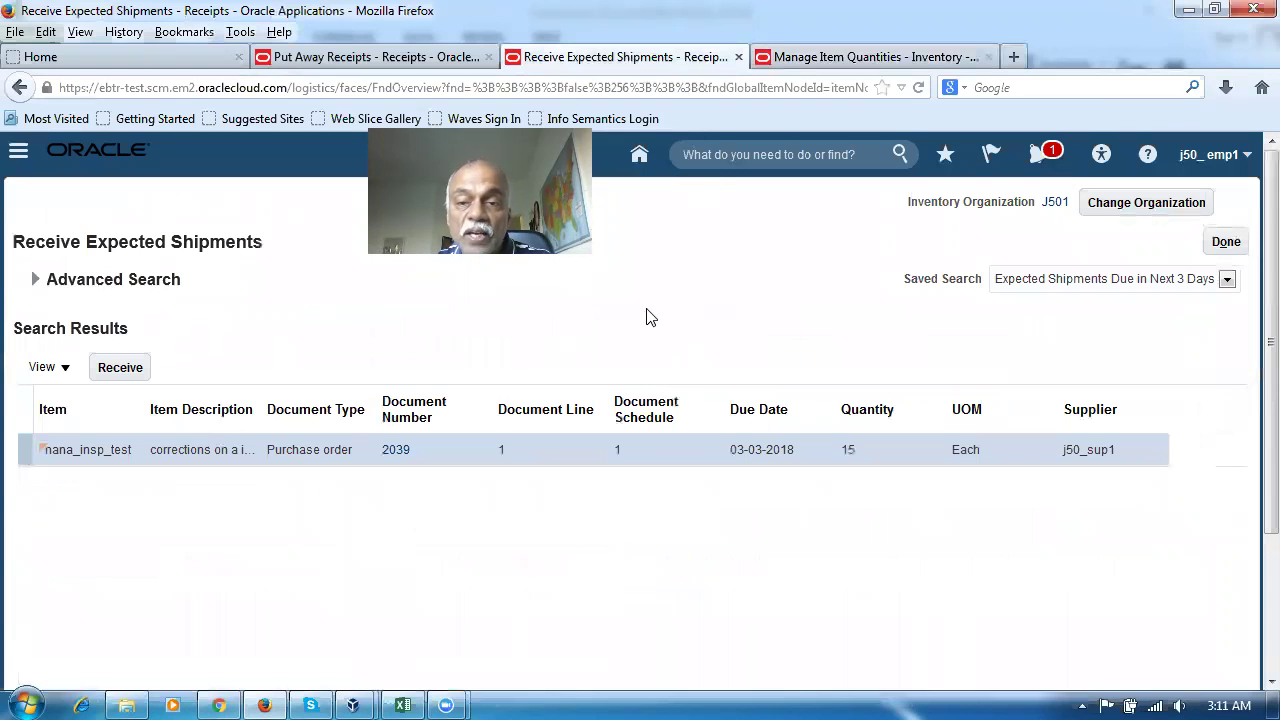
pyautogui.click(1225, 242)
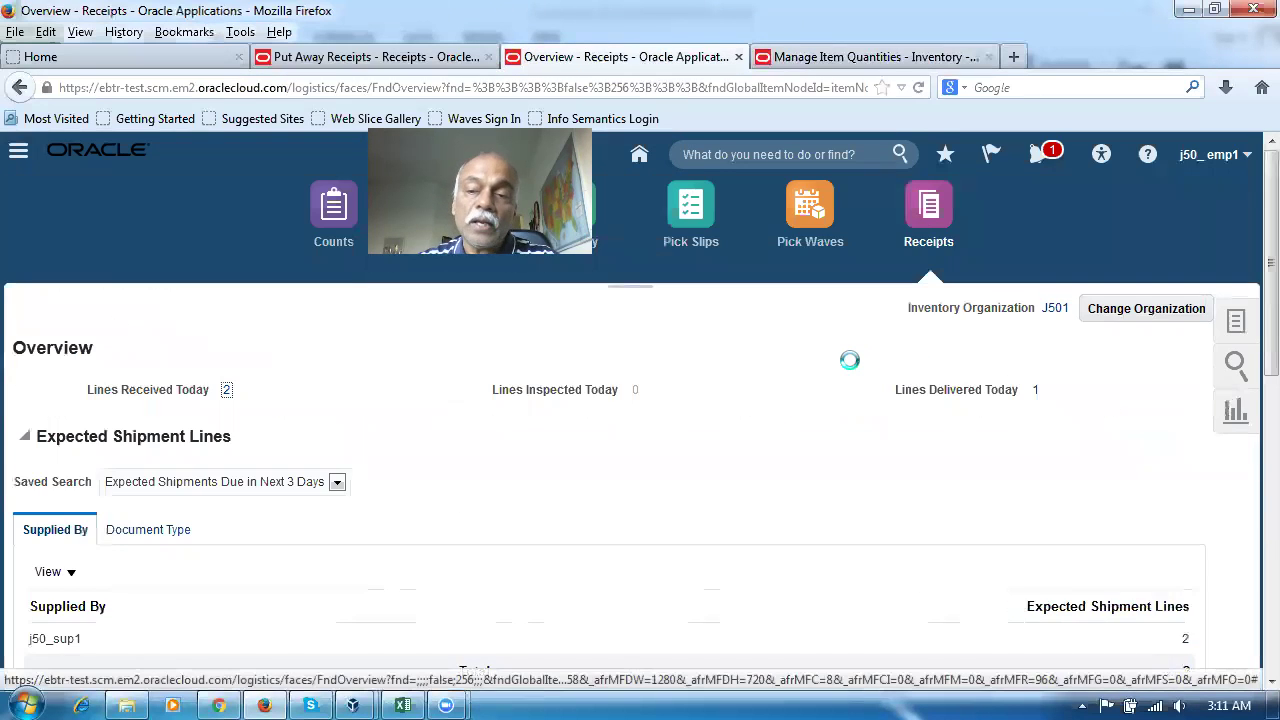
pyautogui.click(1237, 334)
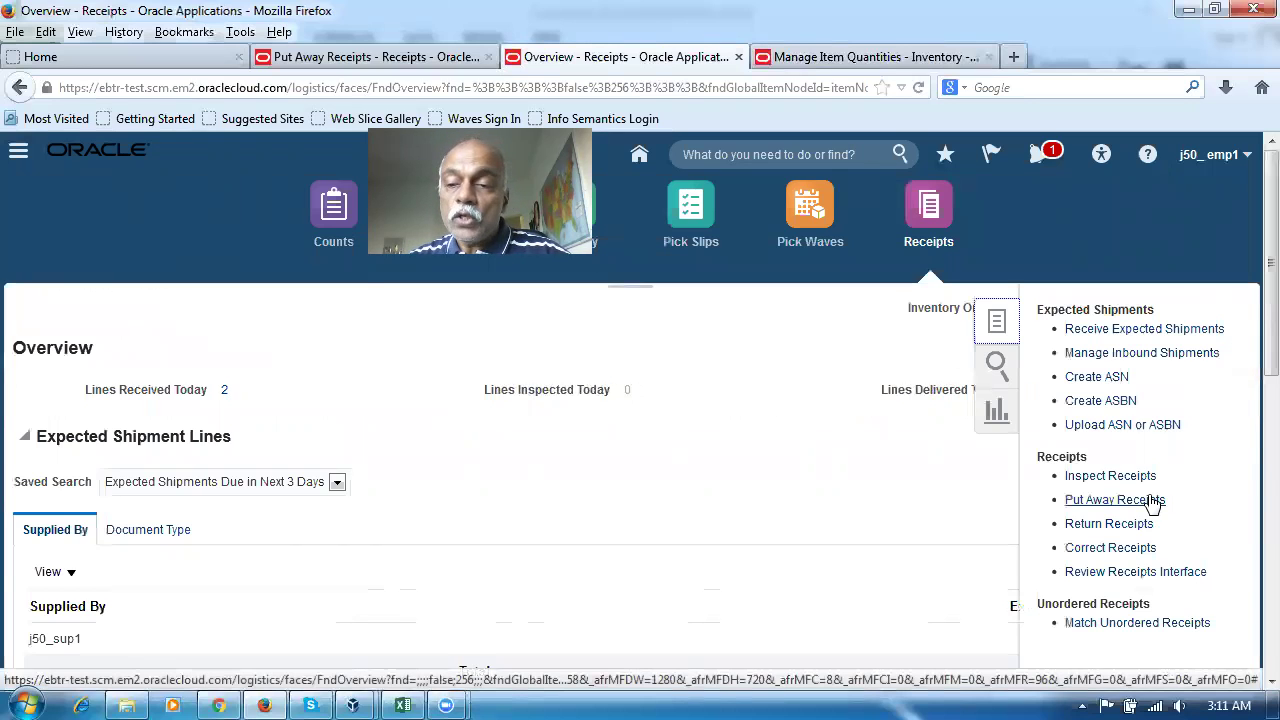
pyautogui.click(1153, 503)
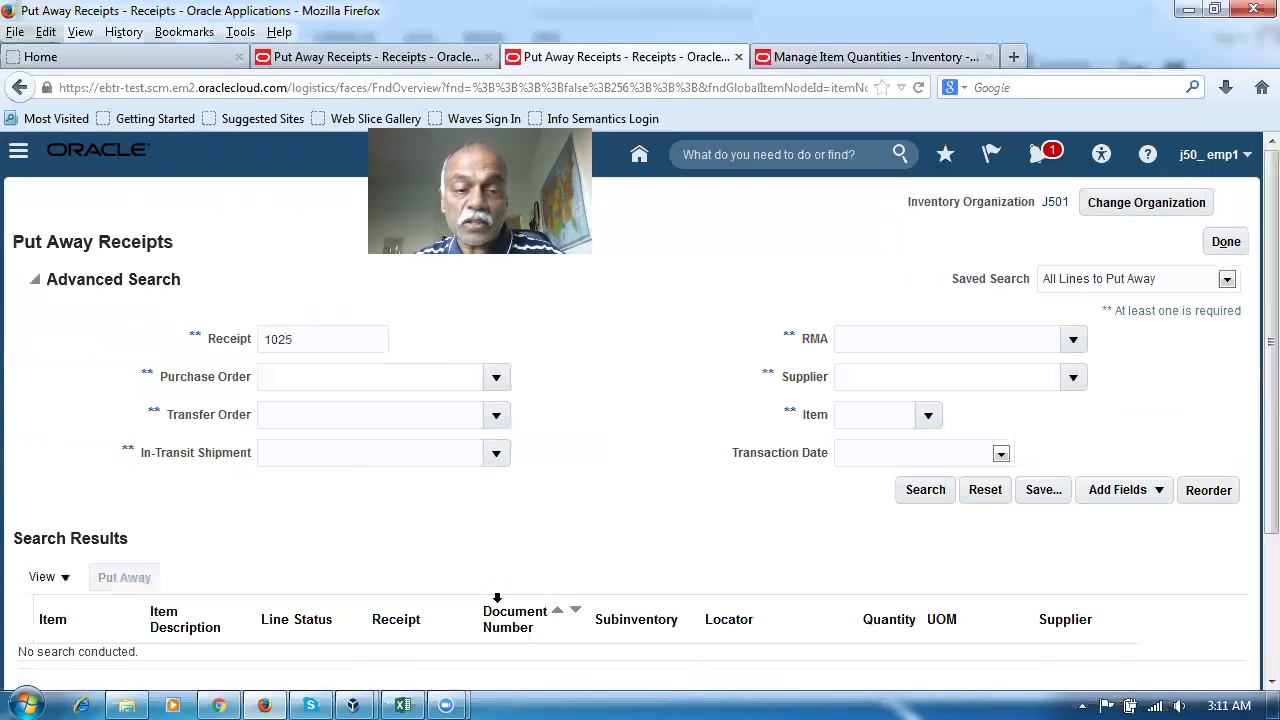
pyautogui.click(919, 487)
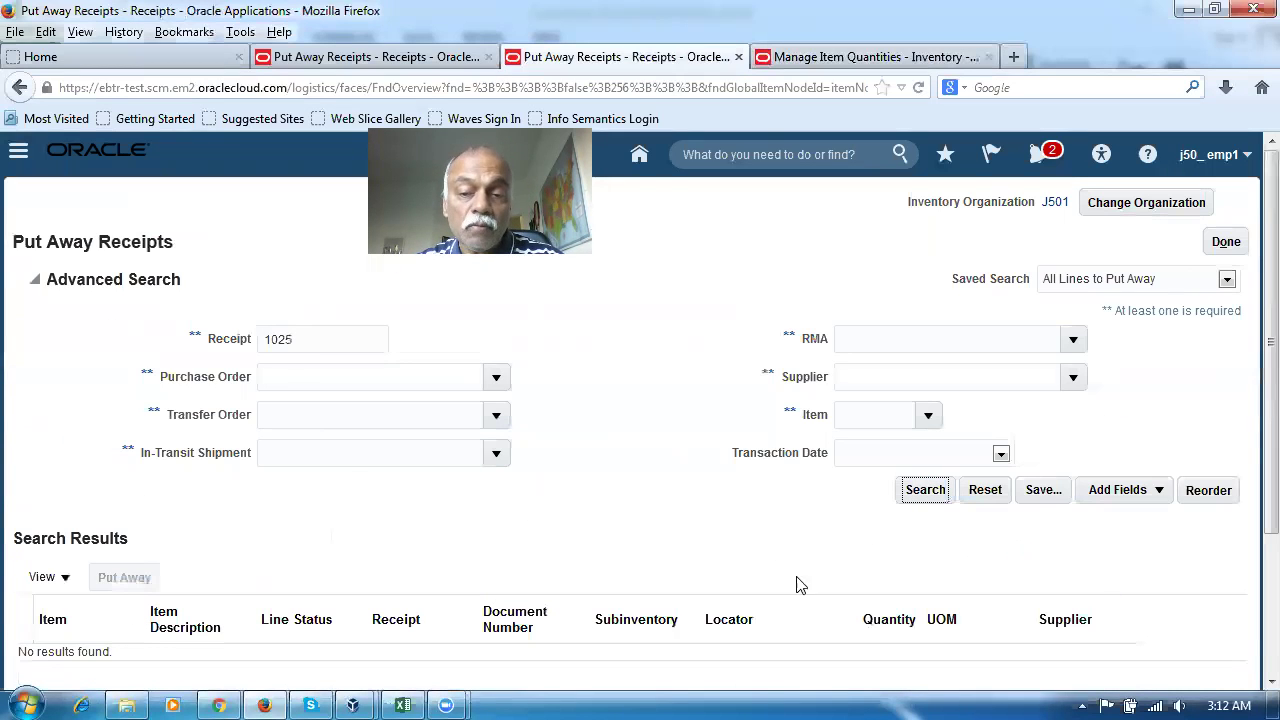
pyautogui.click(921, 500)
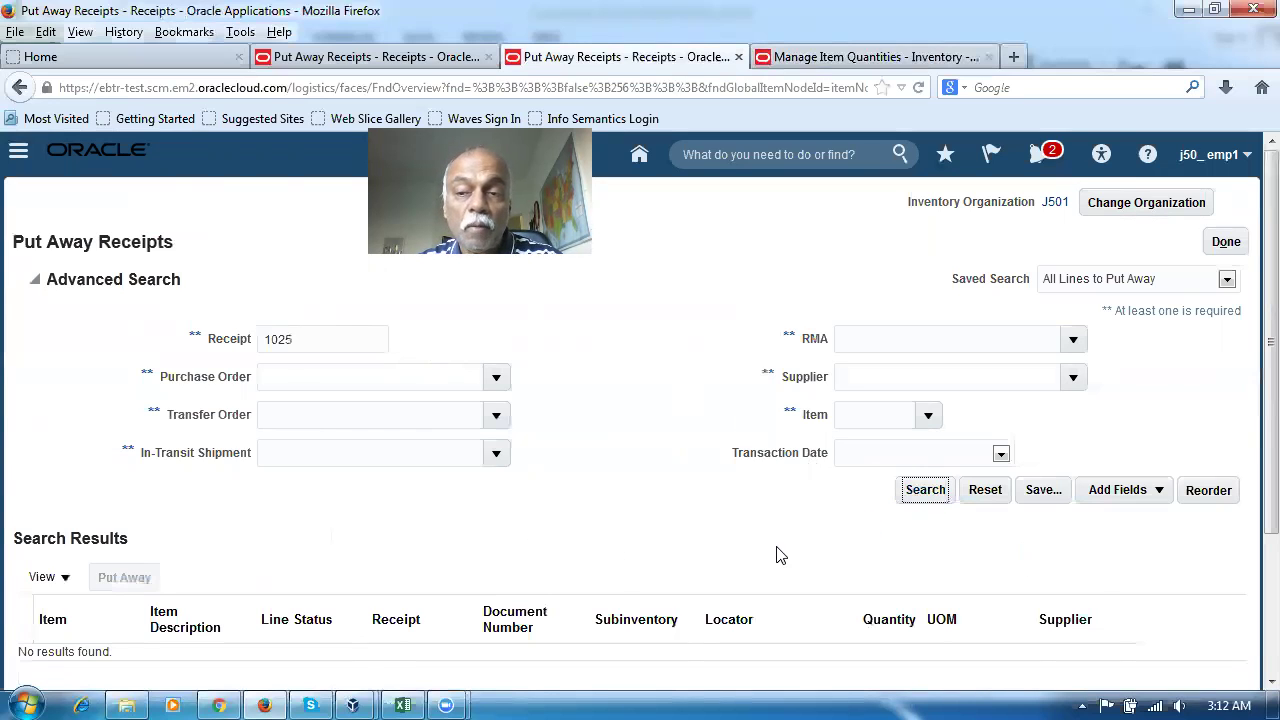
pyautogui.click(403, 705)
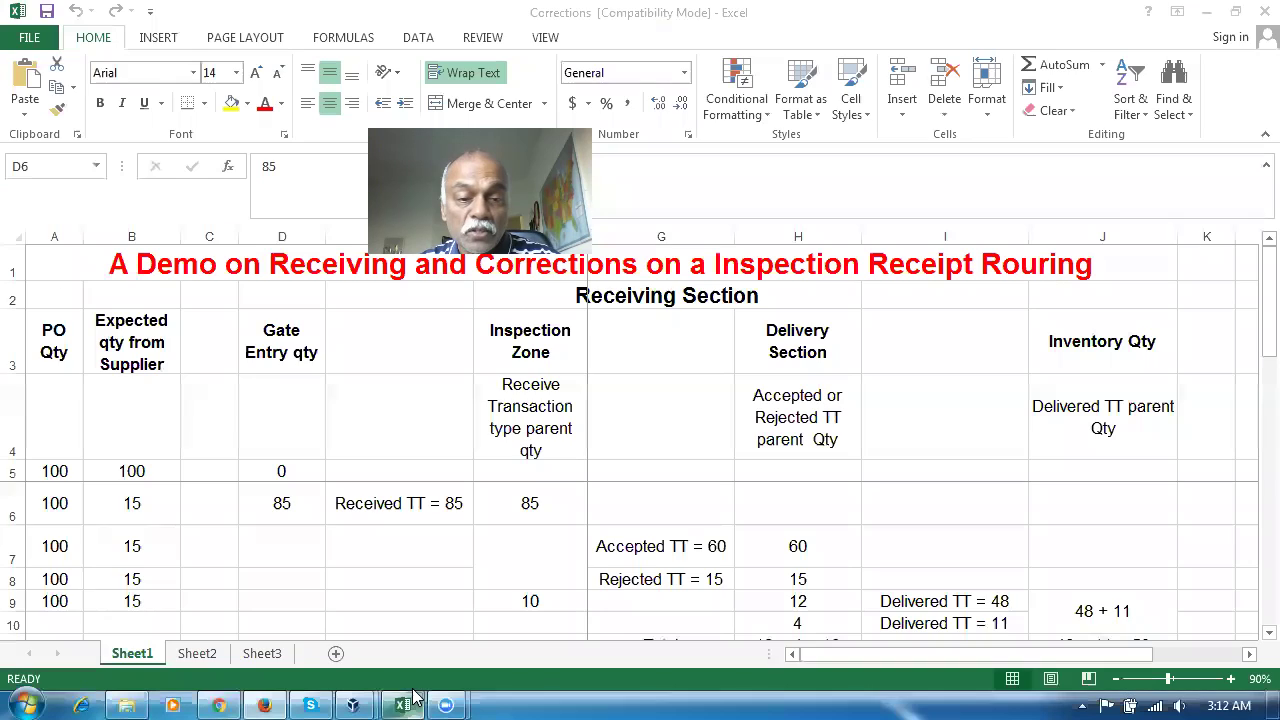
# Check the Received quantity of 85 in cell E6, then close Put Away Receipts
pyautogui.click(374, 504)
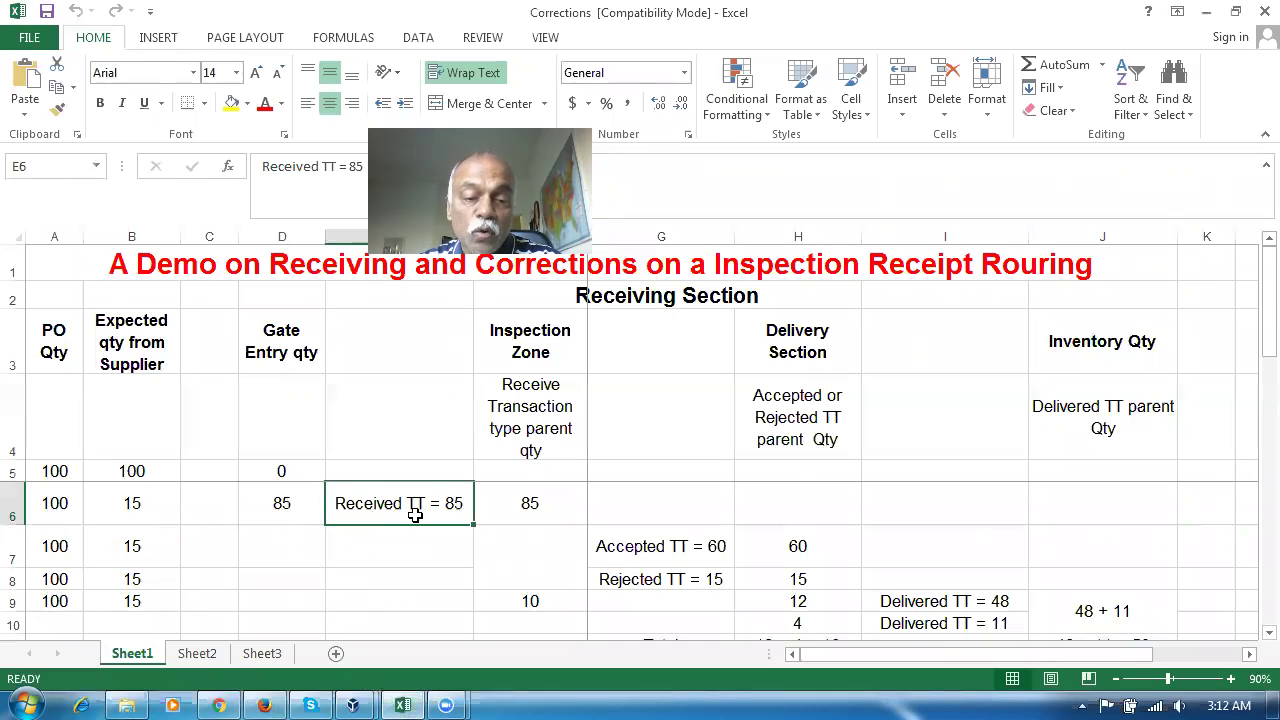
pyautogui.click(264, 706)
pyautogui.click(1224, 243)
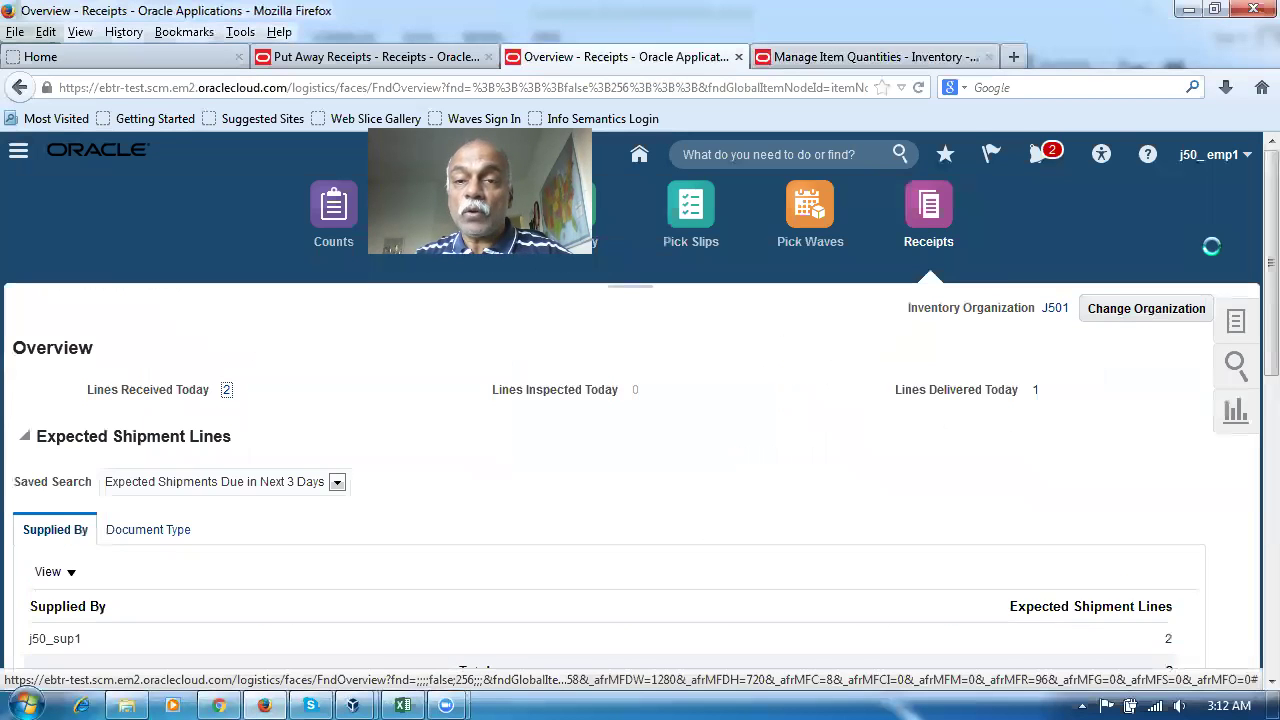
# In a new browser tab, open the Warehouse Operations Receipts work area for organization J501
pyautogui.click(1013, 57)
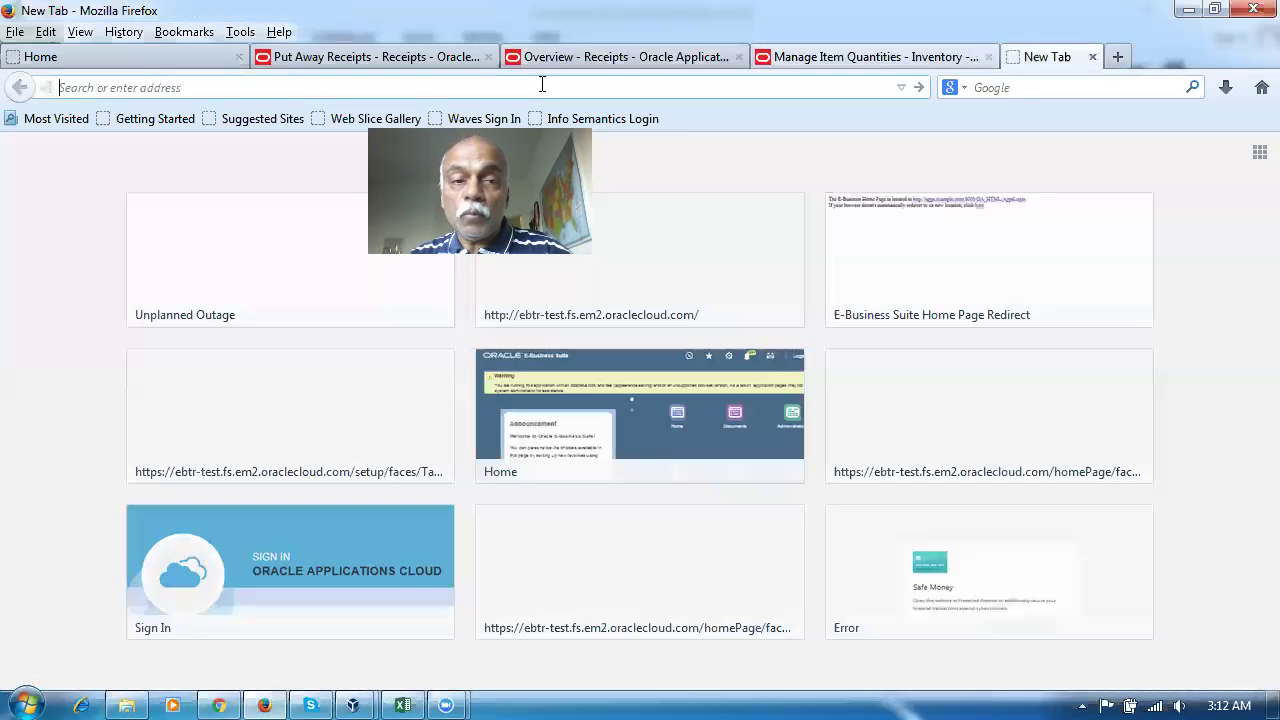
pyautogui.write('e')
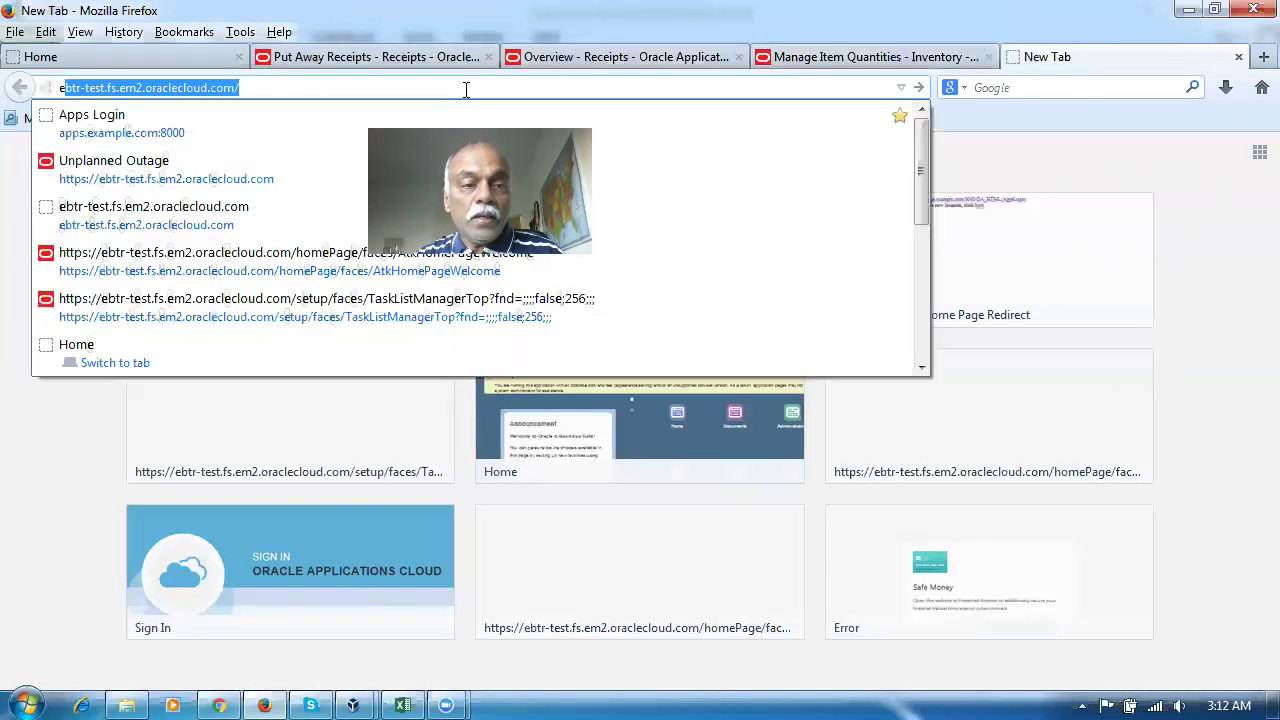
pyautogui.press('Return')
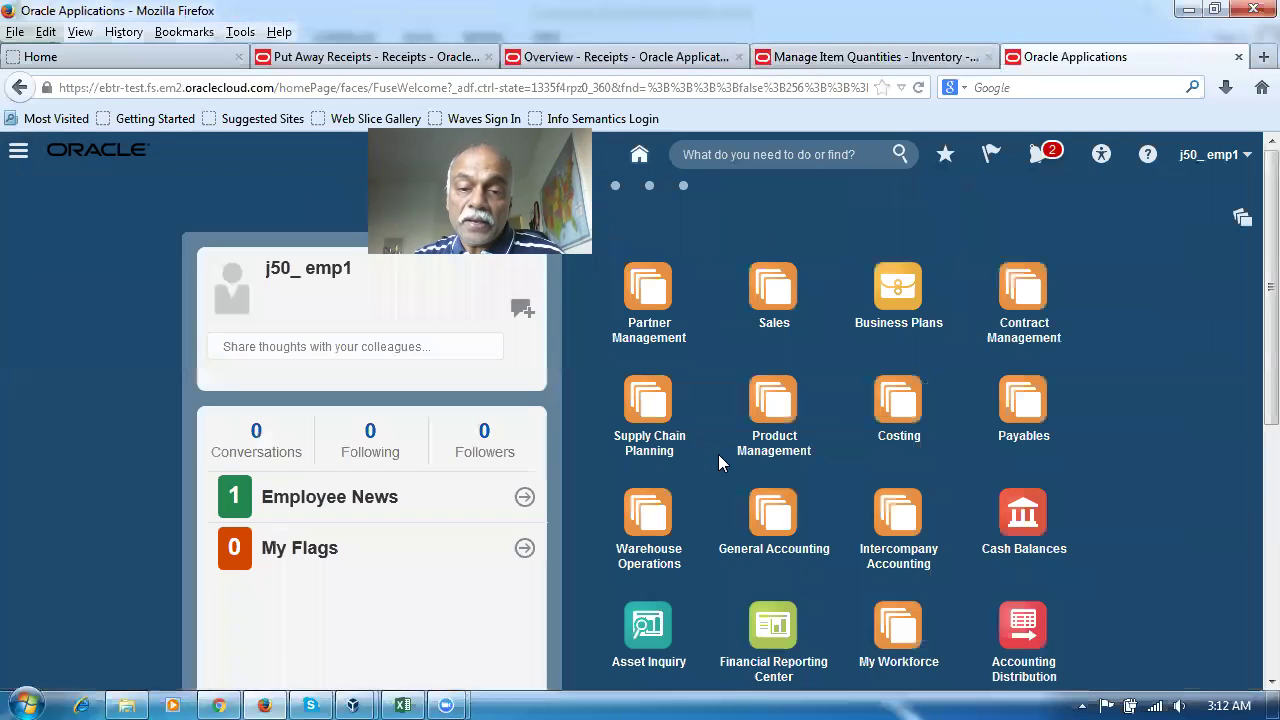
pyautogui.click(655, 535)
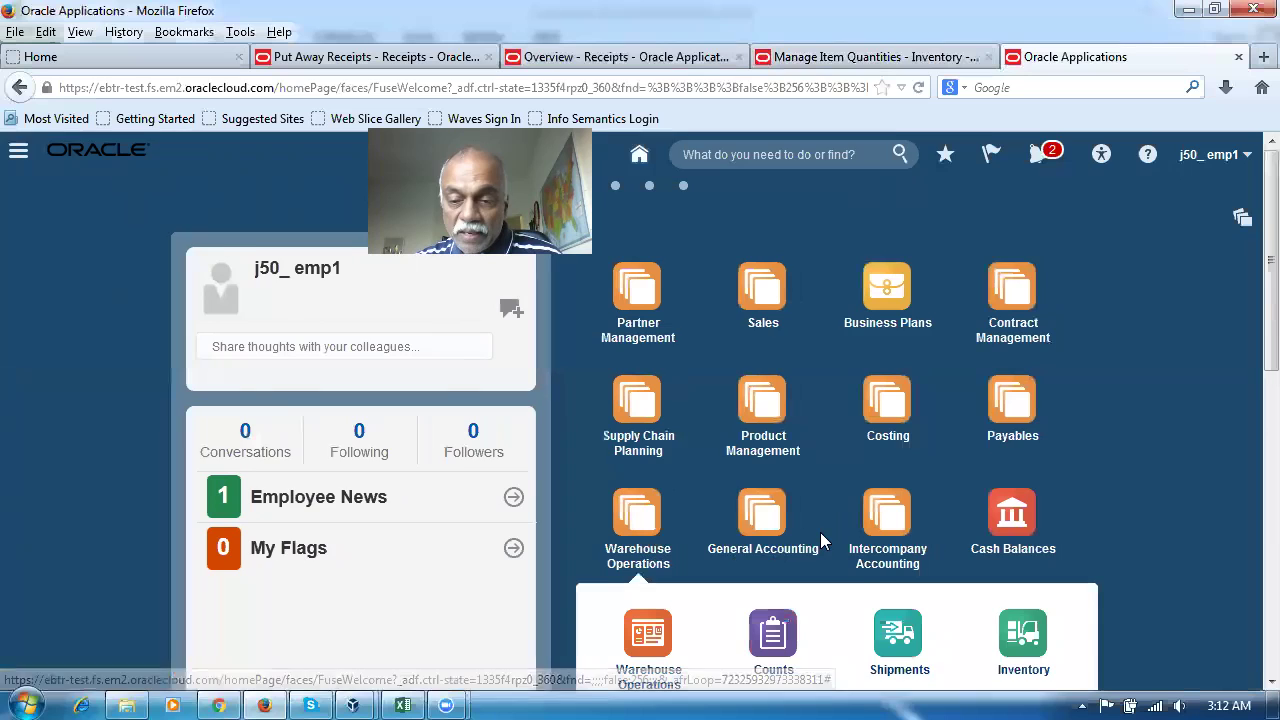
pyautogui.scroll(-2, 816, 534)
pyautogui.click(905, 622)
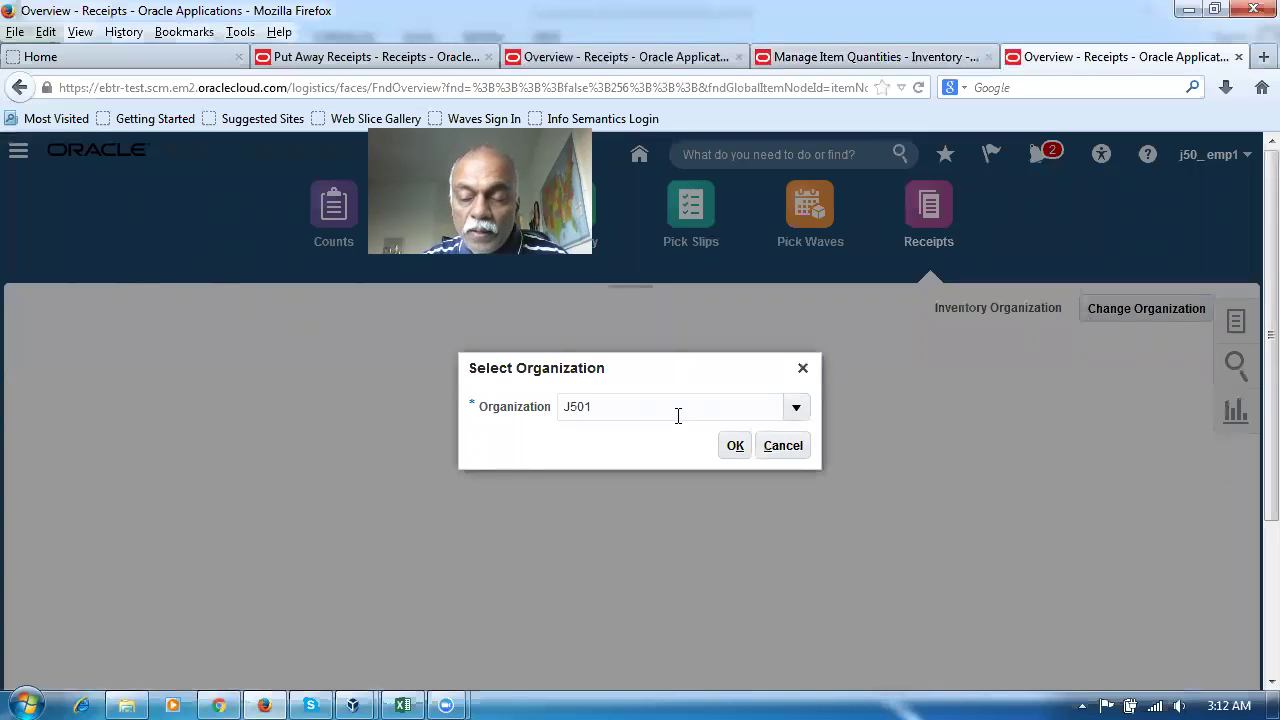
pyautogui.press('Return')
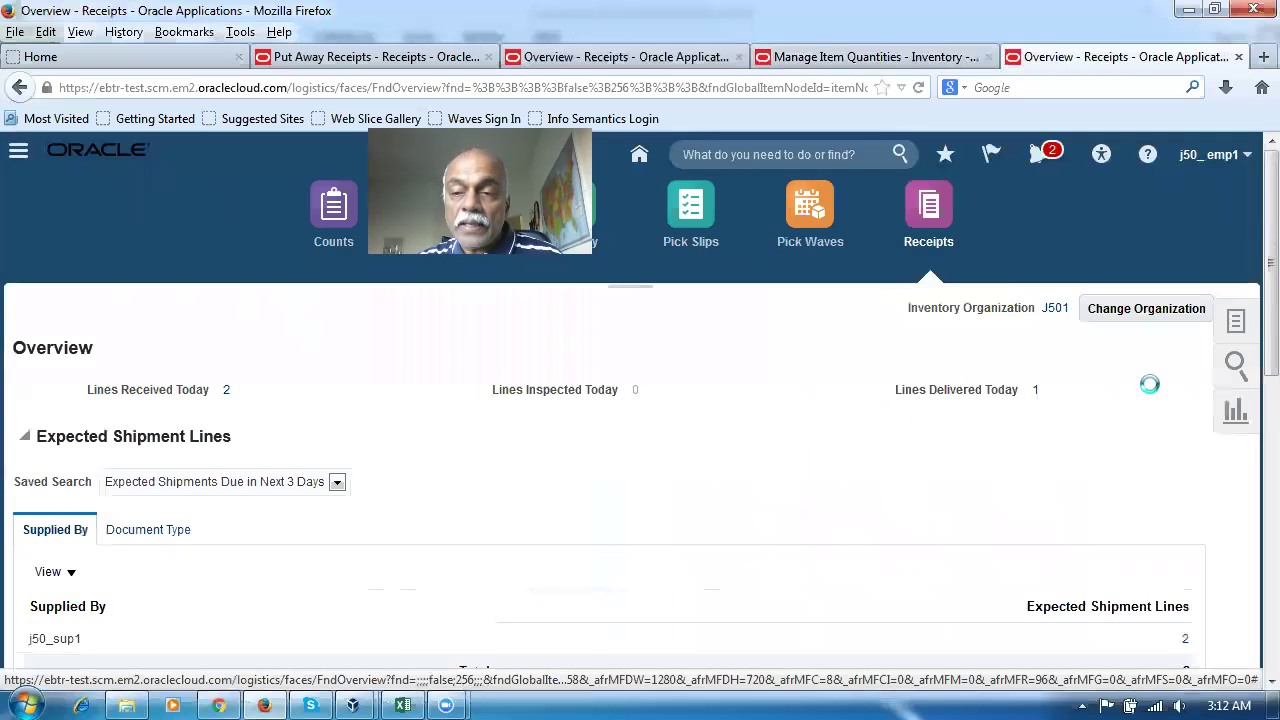
# Launch the Correct Receipts task and start entering the receipt number
pyautogui.click(1240, 328)
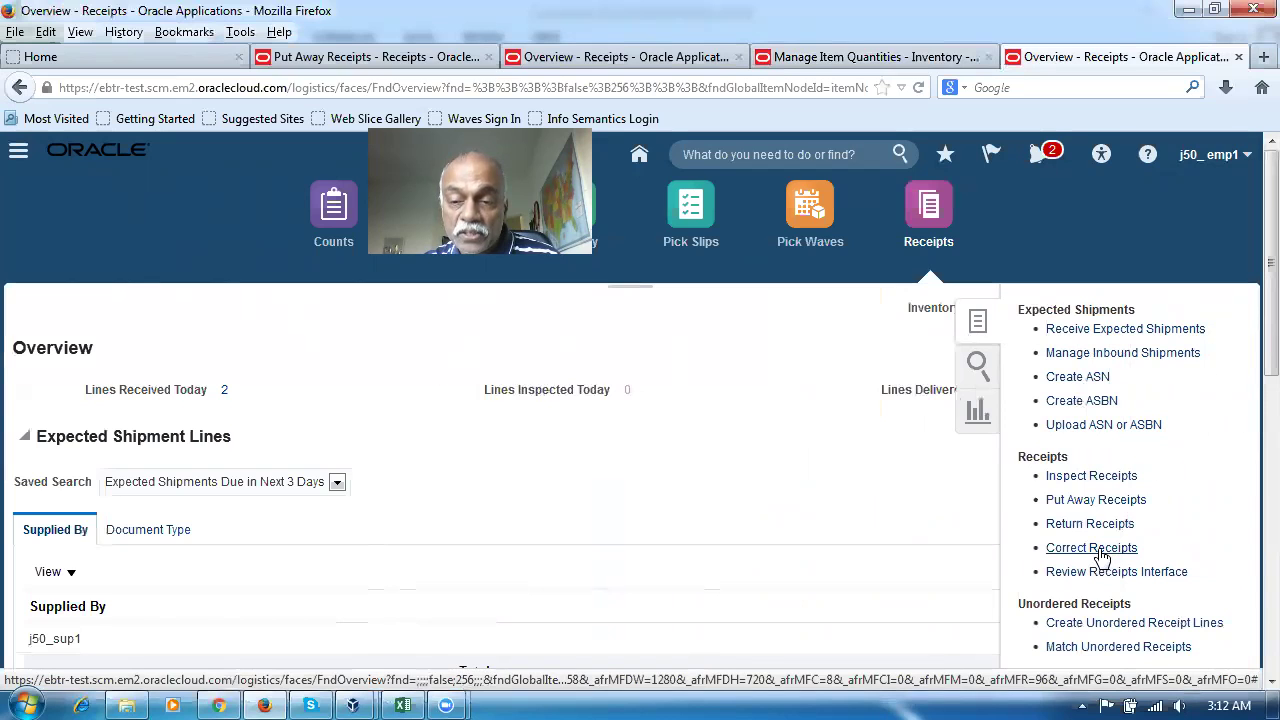
pyautogui.click(1103, 556)
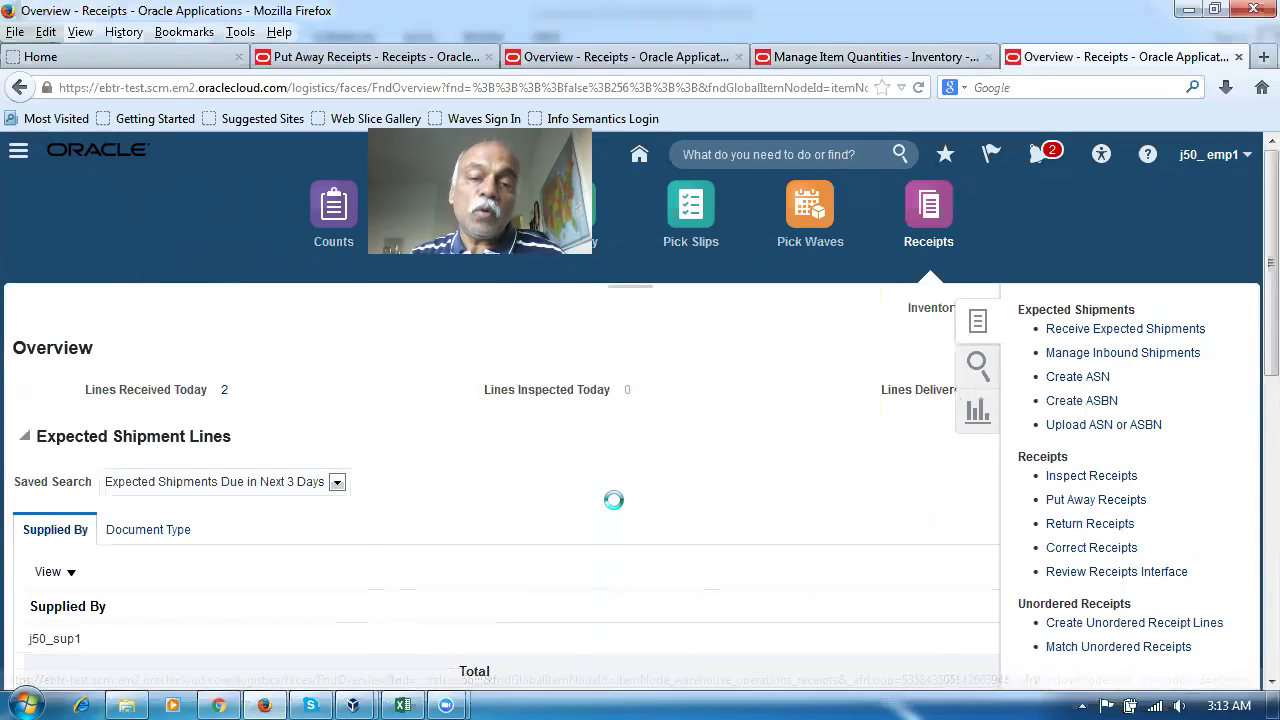
pyautogui.click(284, 341)
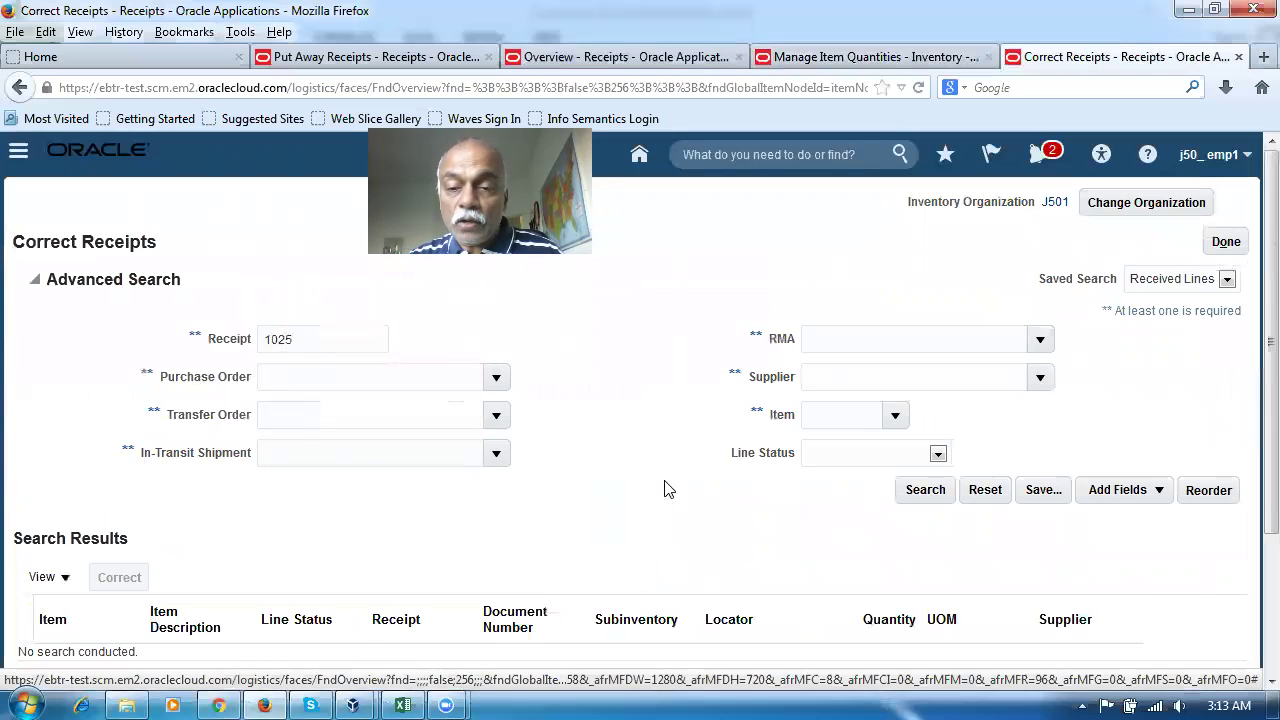
# Search receipt 1025's received lines, then check the inspection-zone quantity 85 in the Corrections workbook
pyautogui.click(923, 489)
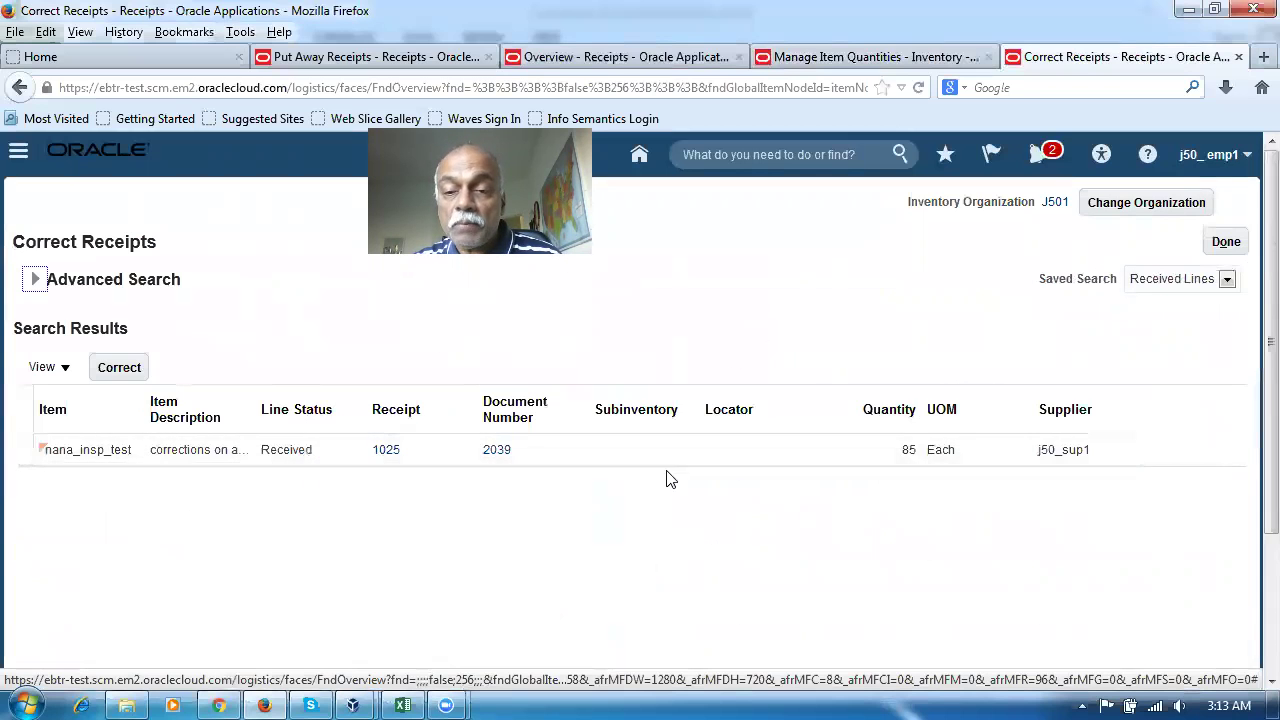
pyautogui.click(406, 700)
pyautogui.click(529, 504)
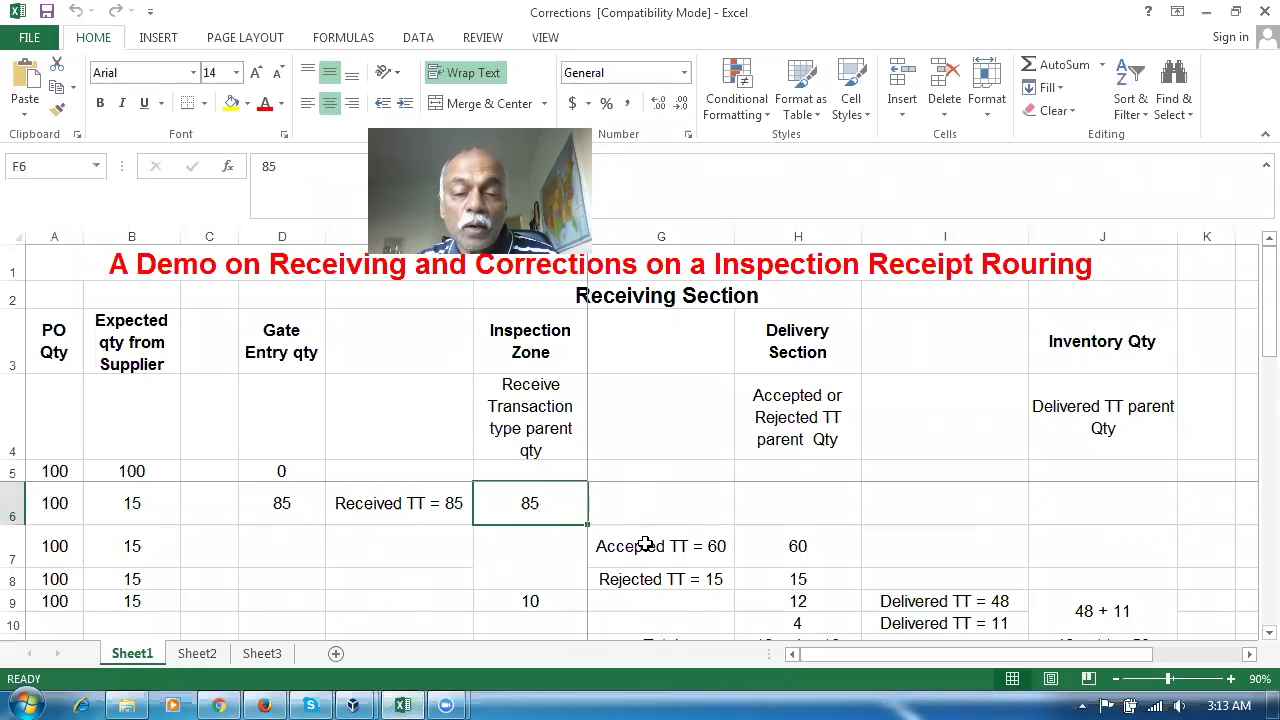
# Review the sheet's quantity 10 in F9, Accepted TT = 60 and Rejected TT = 15, then return to Firefox
pyautogui.click(549, 604)
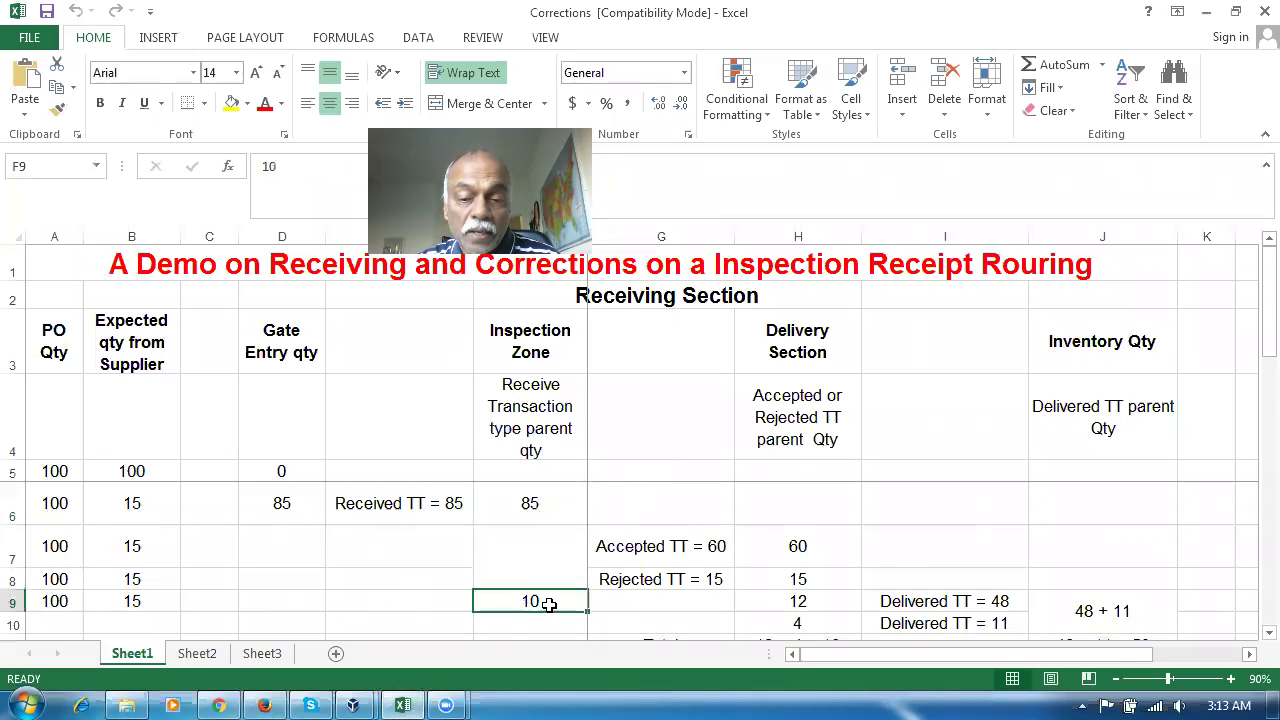
pyautogui.click(651, 553)
pyautogui.click(653, 579)
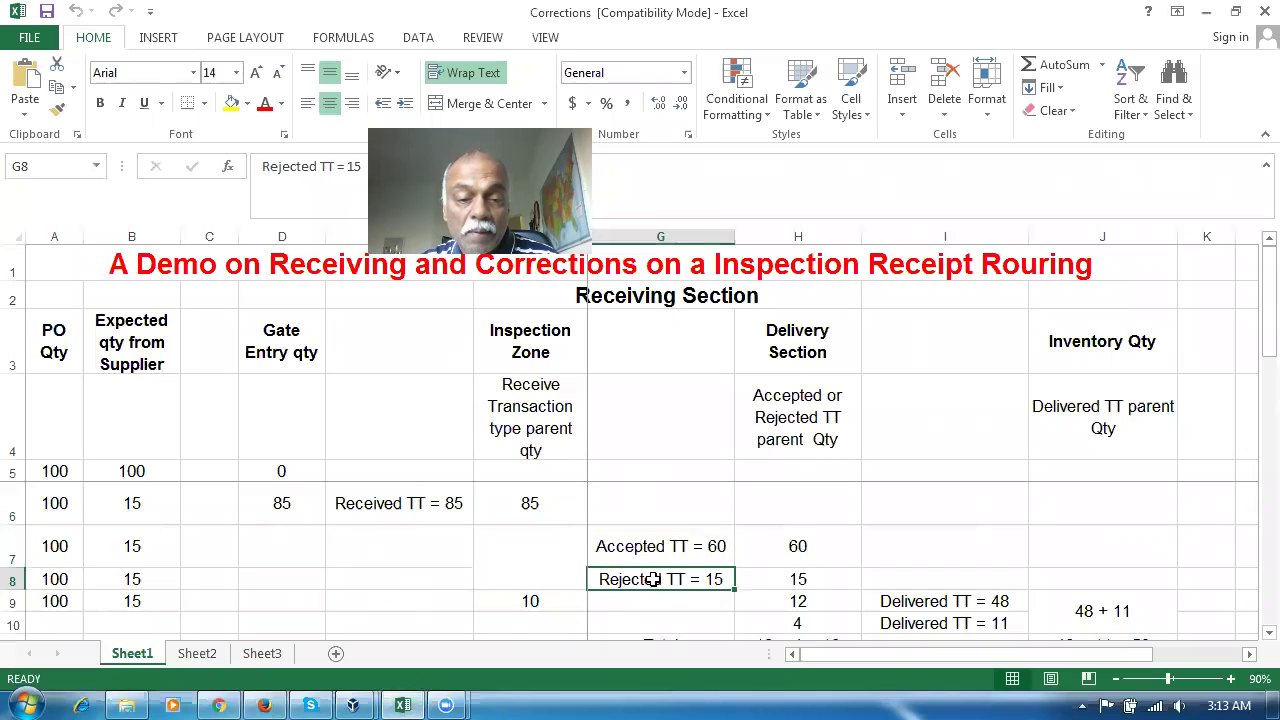
pyautogui.click(649, 549)
pyautogui.click(665, 580)
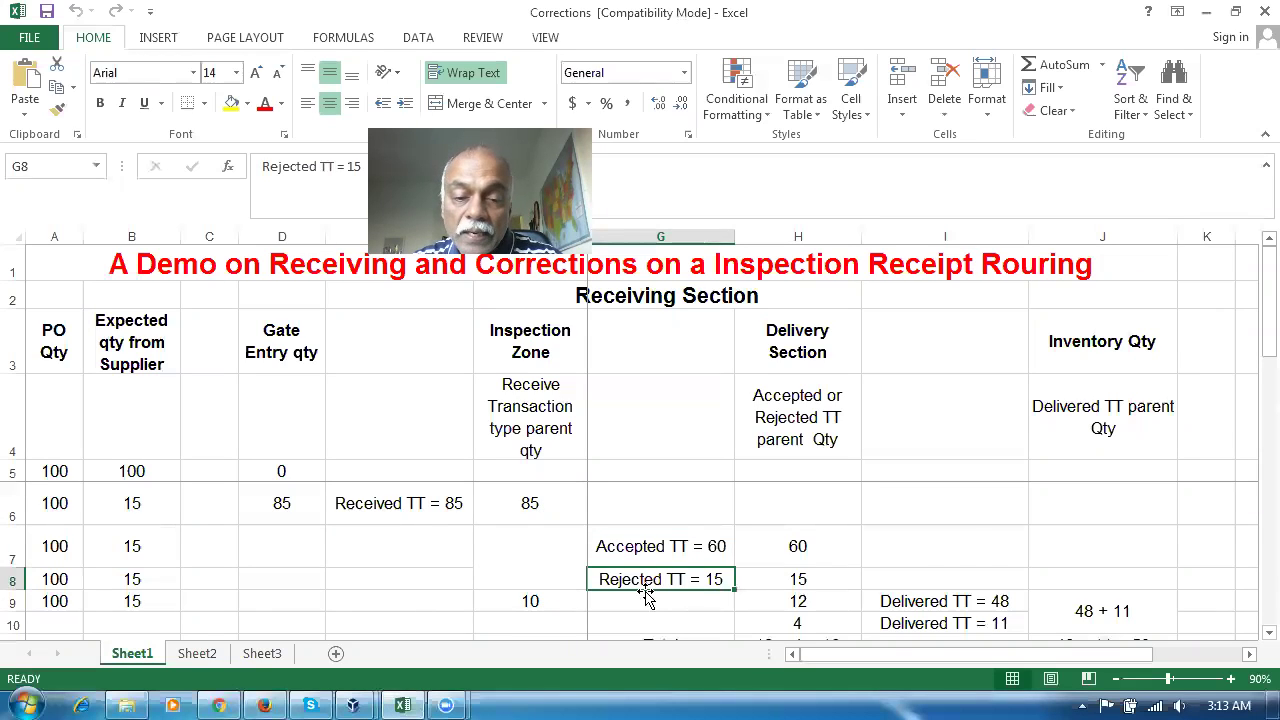
pyautogui.click(535, 601)
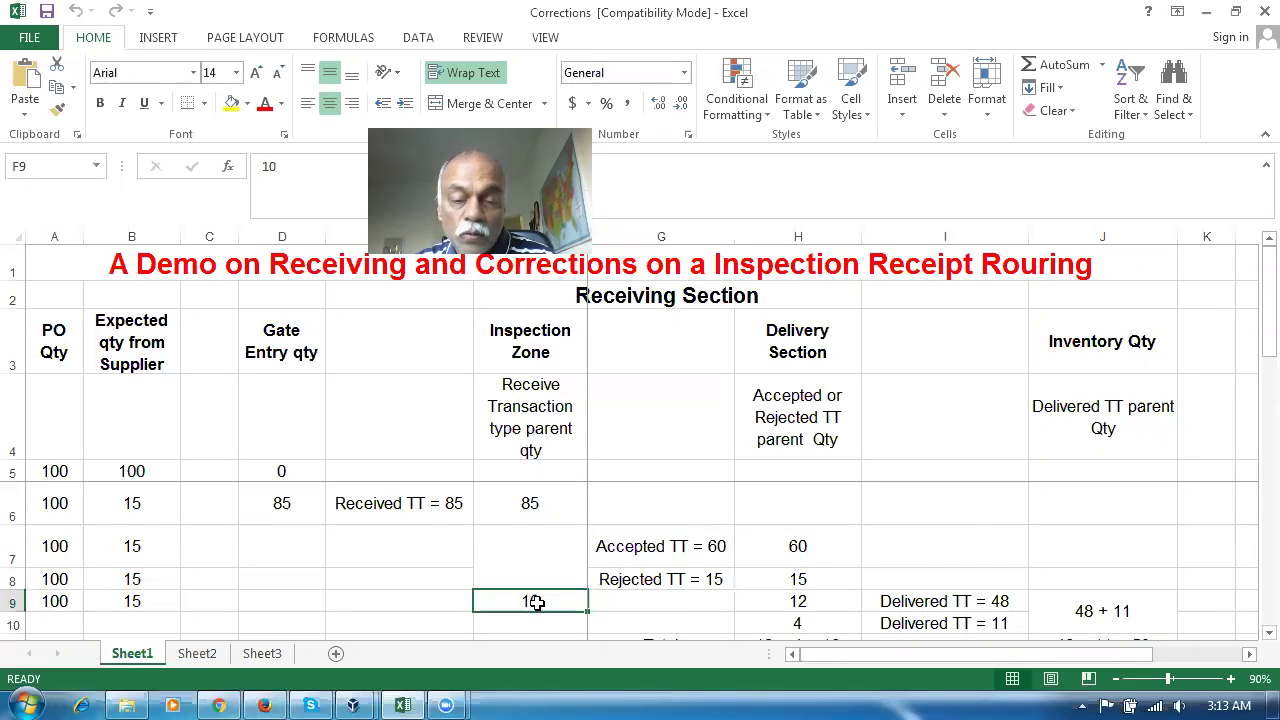
pyautogui.click(656, 556)
pyautogui.click(671, 580)
pyautogui.hotkey('alt', 'Tab')
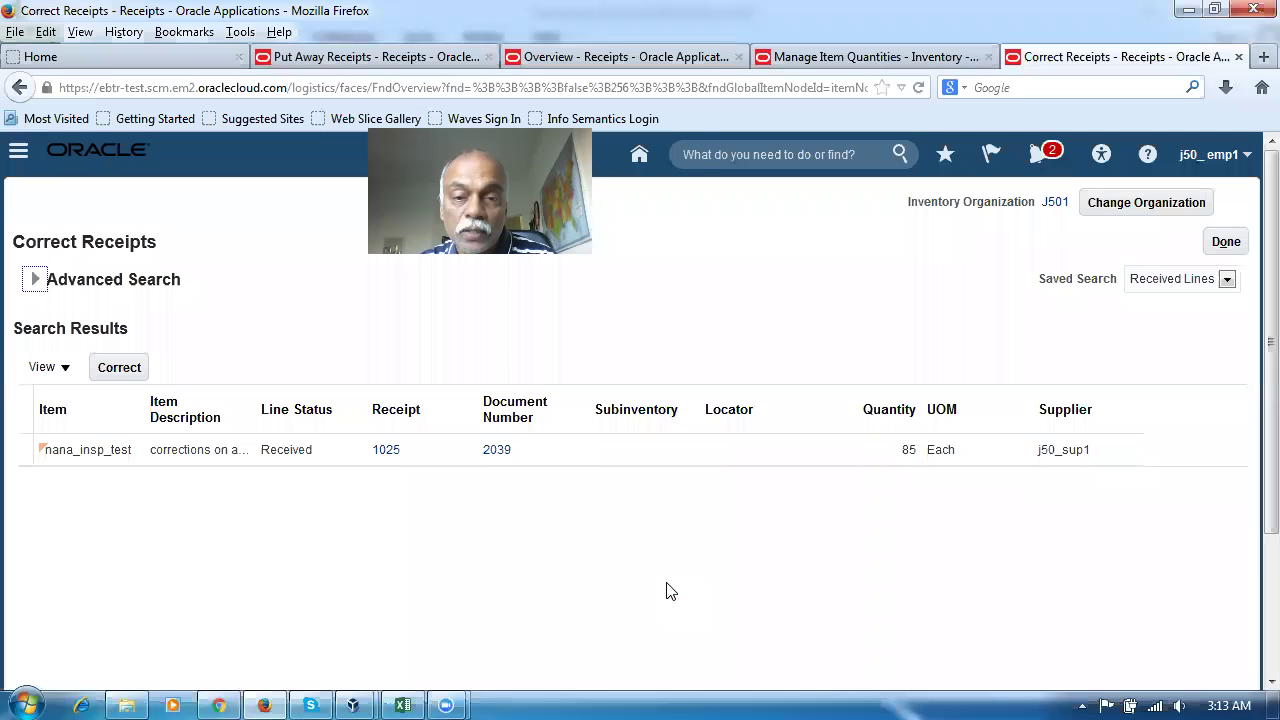
# From Receipts Overview, run Inspect Receipts for receipt 1025 and open its 85-unit line for inspection
pyautogui.click(642, 58)
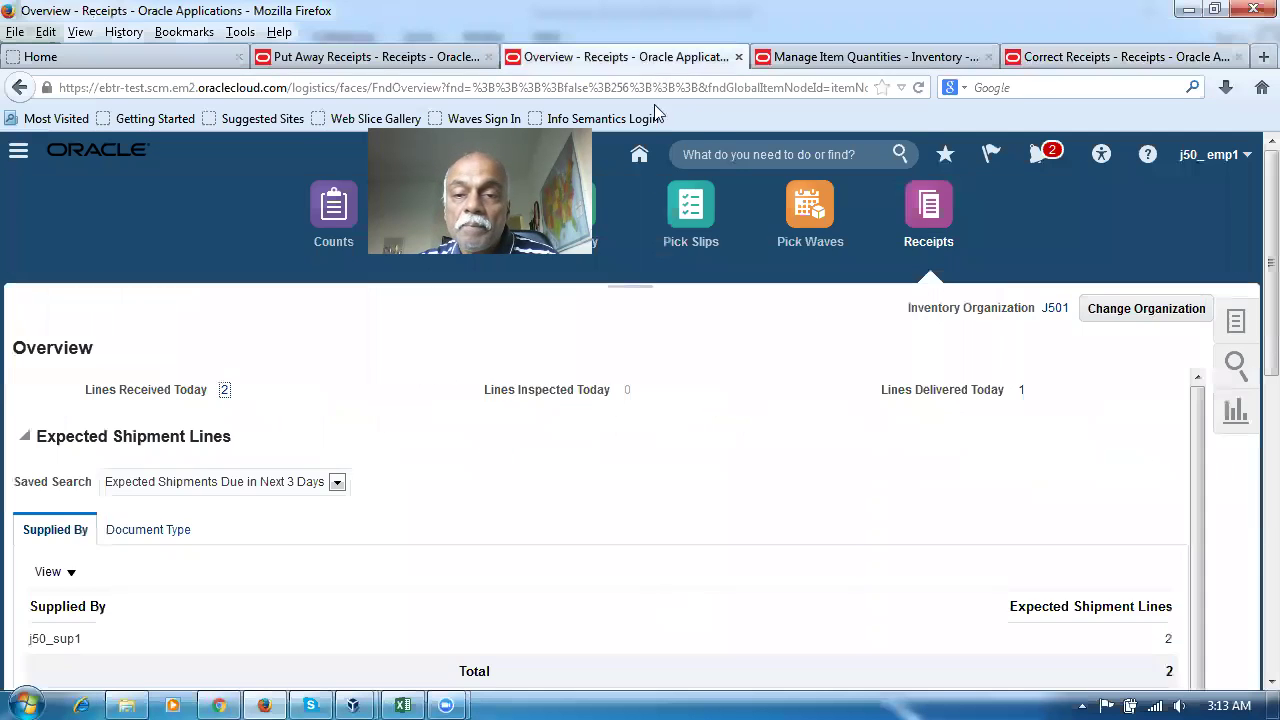
pyautogui.click(1237, 324)
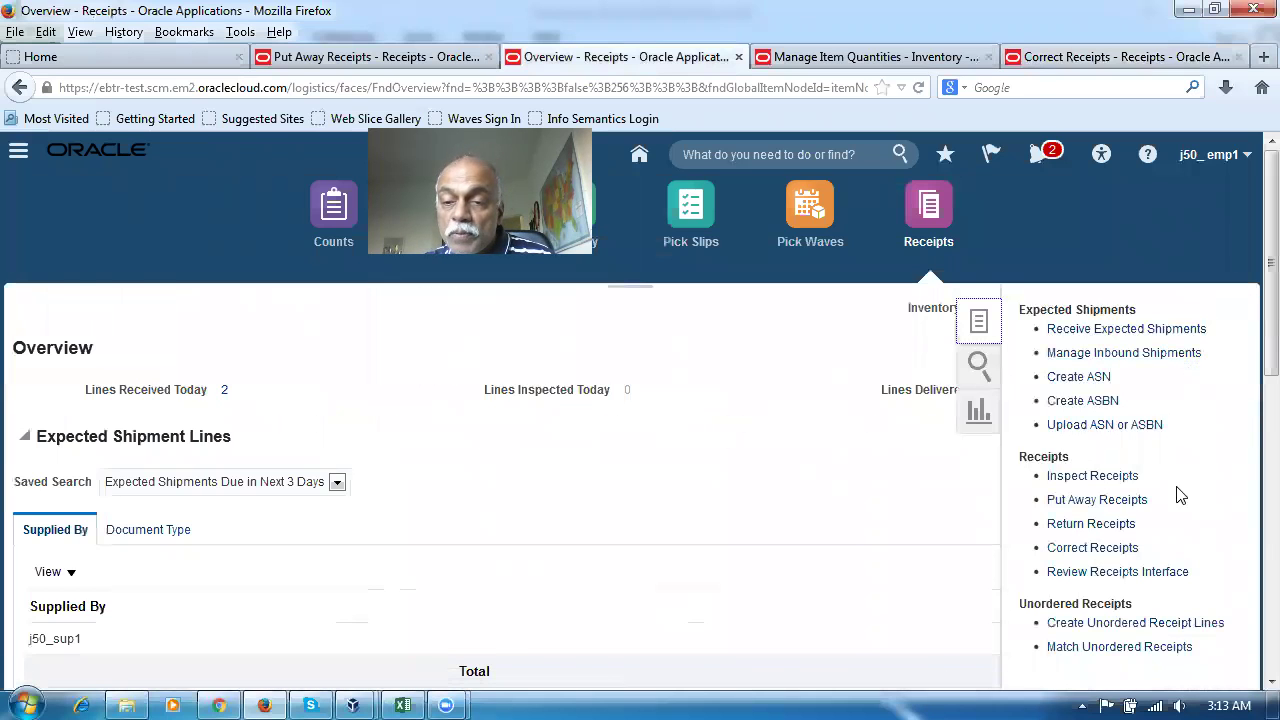
pyautogui.click(1090, 477)
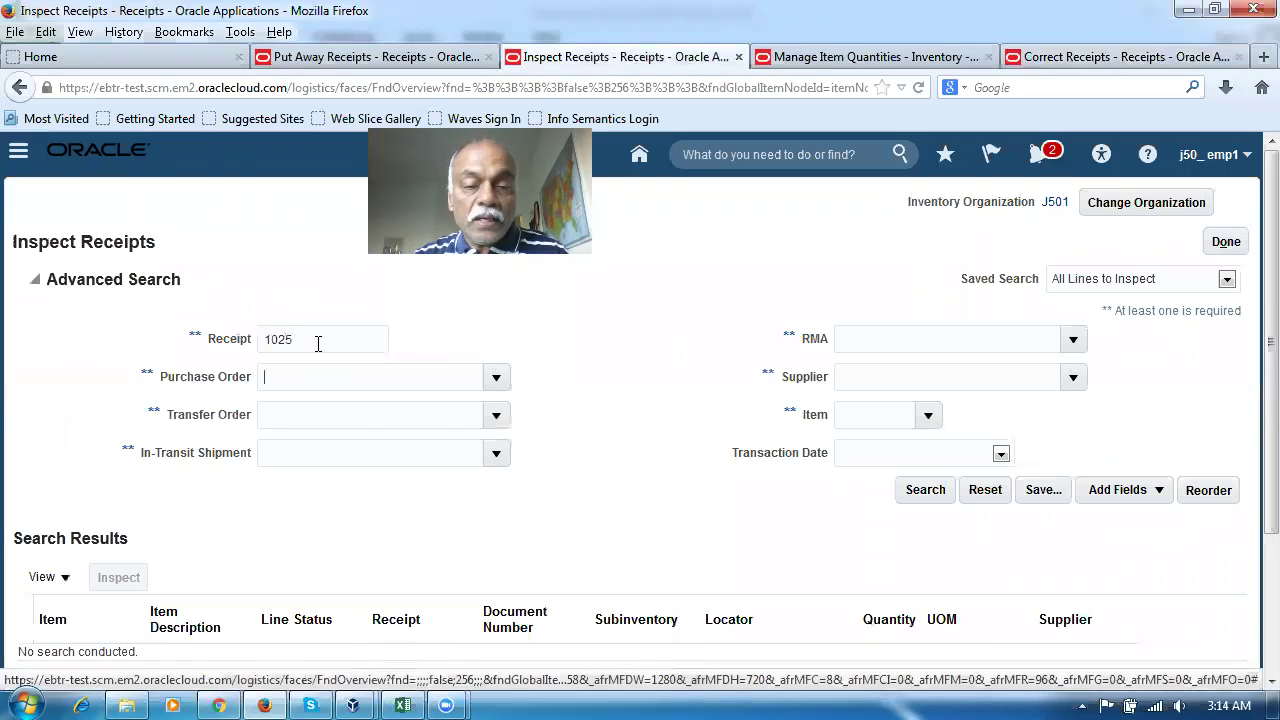
pyautogui.click(908, 499)
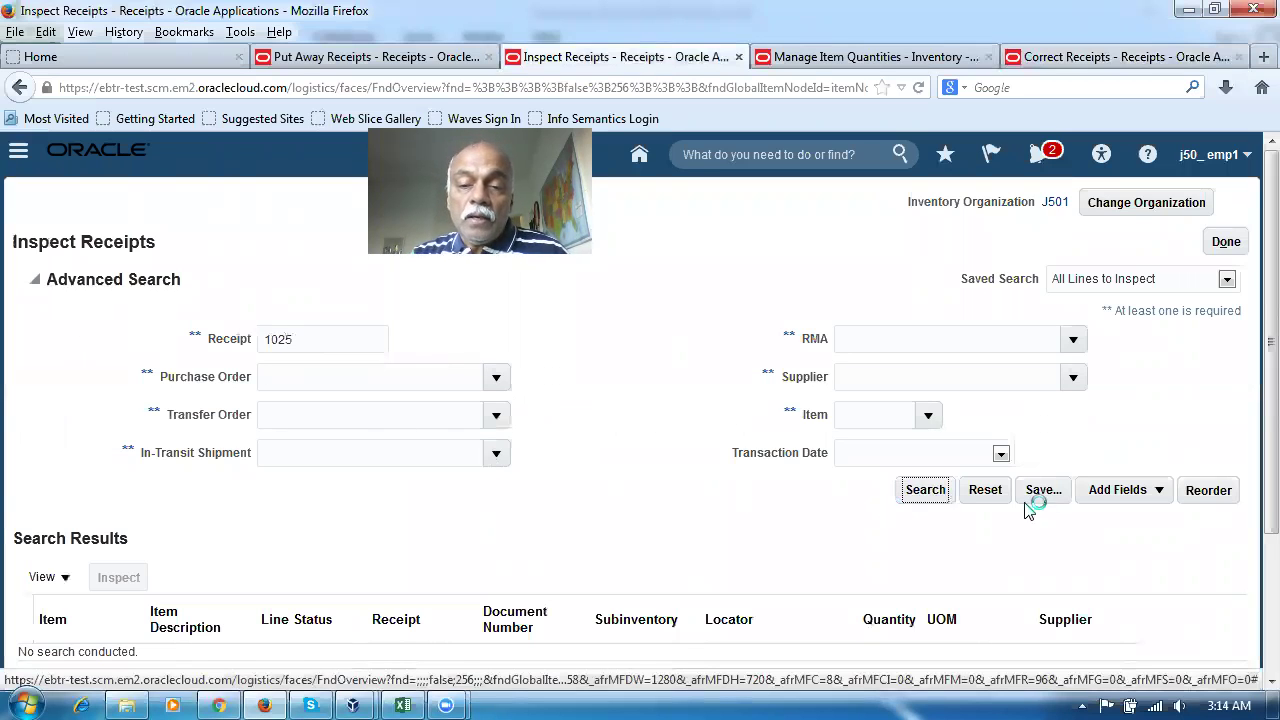
pyautogui.click(15, 451)
pyautogui.click(106, 377)
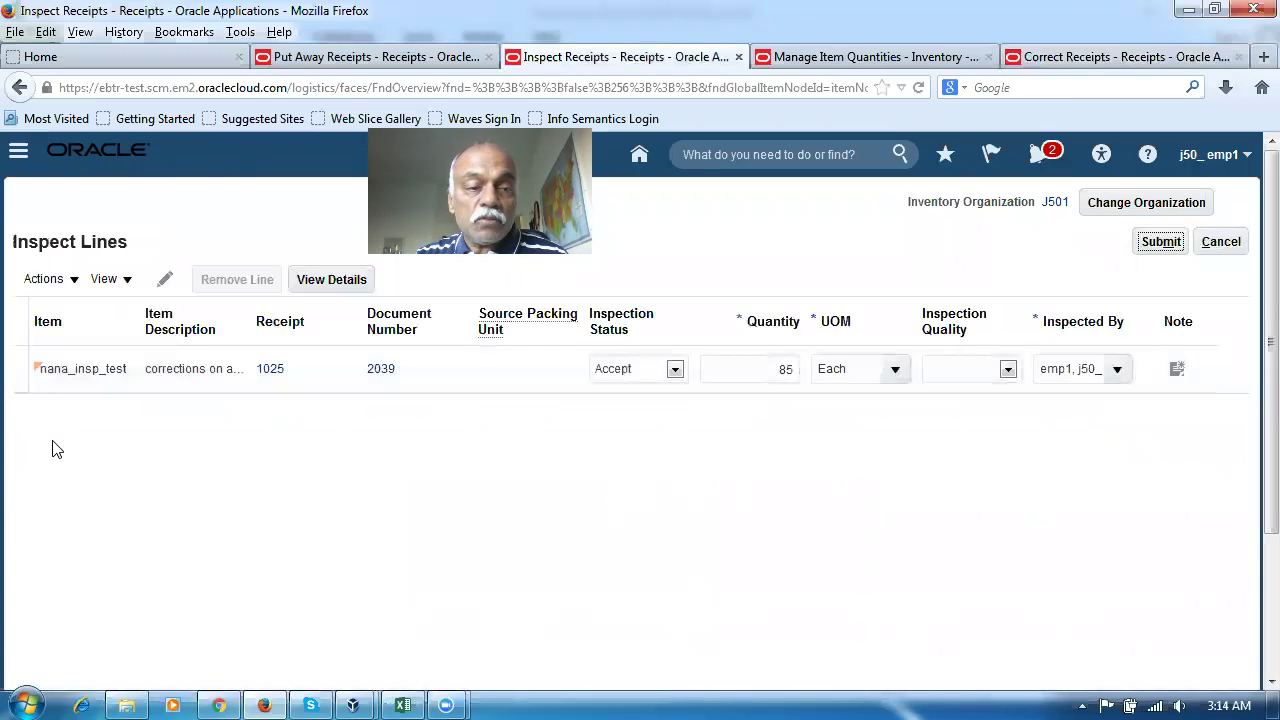
# Split the selected nana_insp_test inspection line, moving 60 units onto a new line
pyautogui.click(44, 279)
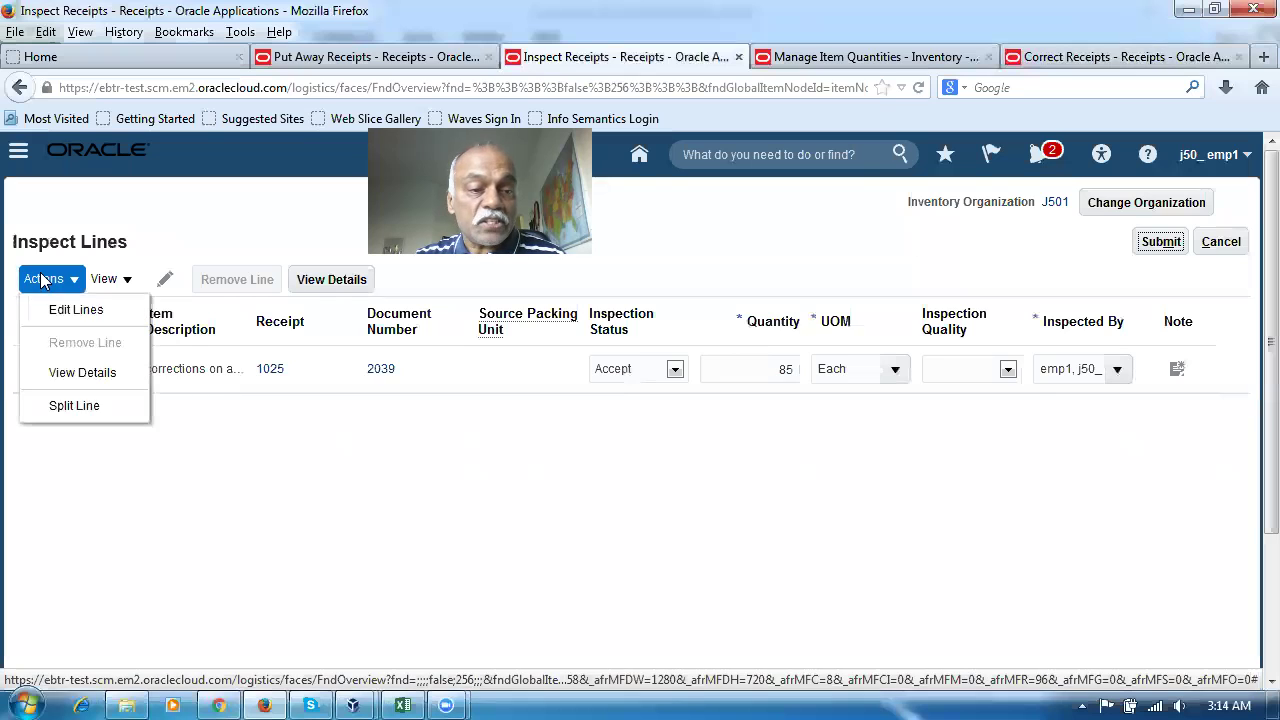
pyautogui.click(58, 401)
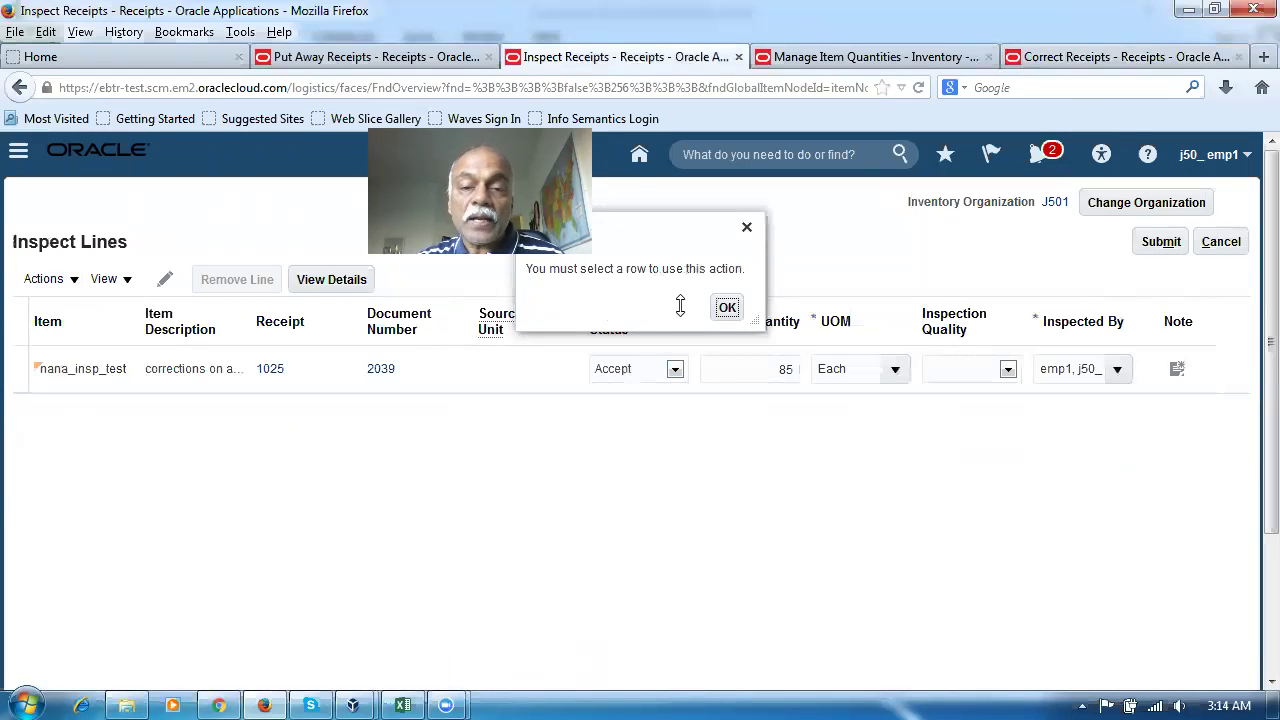
pyautogui.click(726, 306)
pyautogui.click(22, 369)
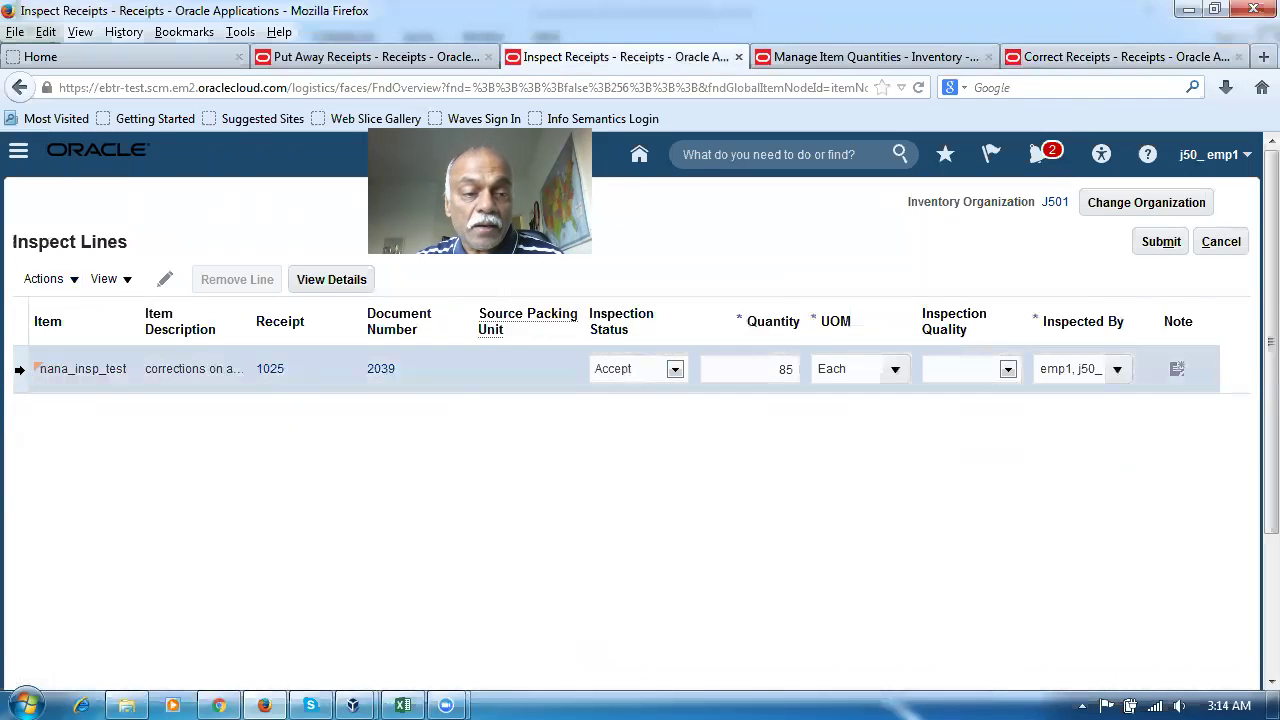
pyautogui.click(44, 280)
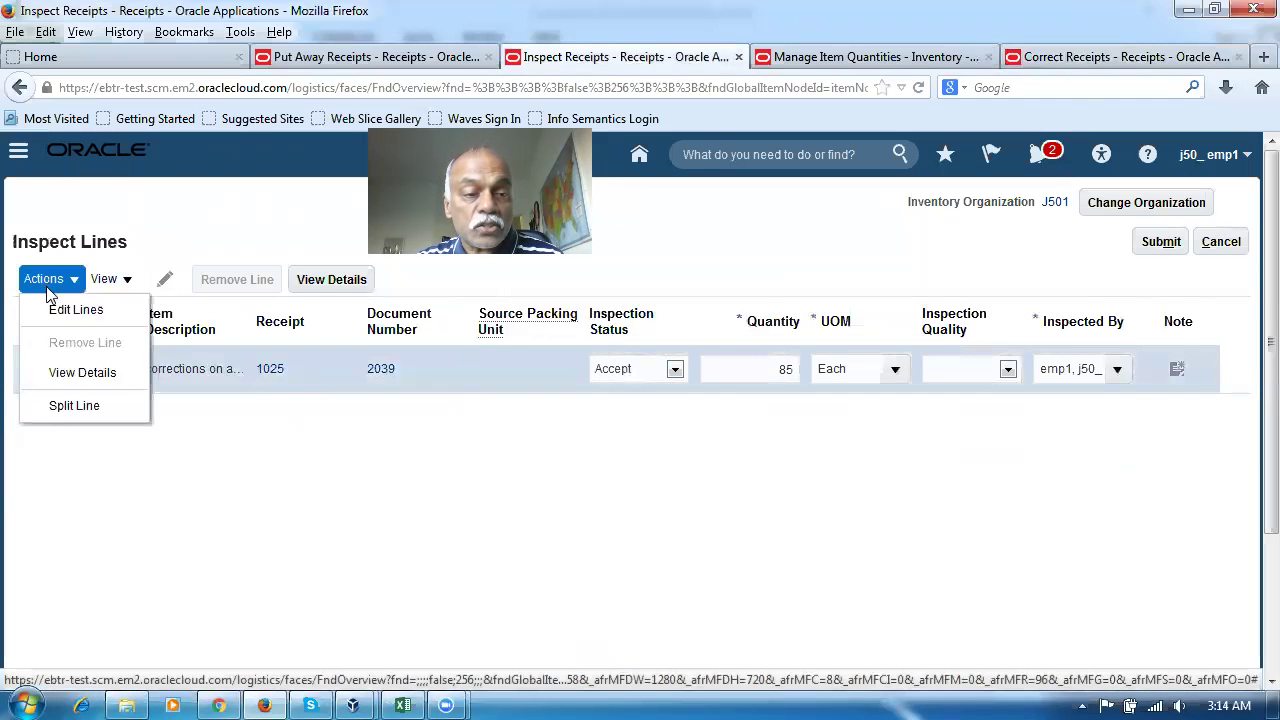
pyautogui.click(57, 406)
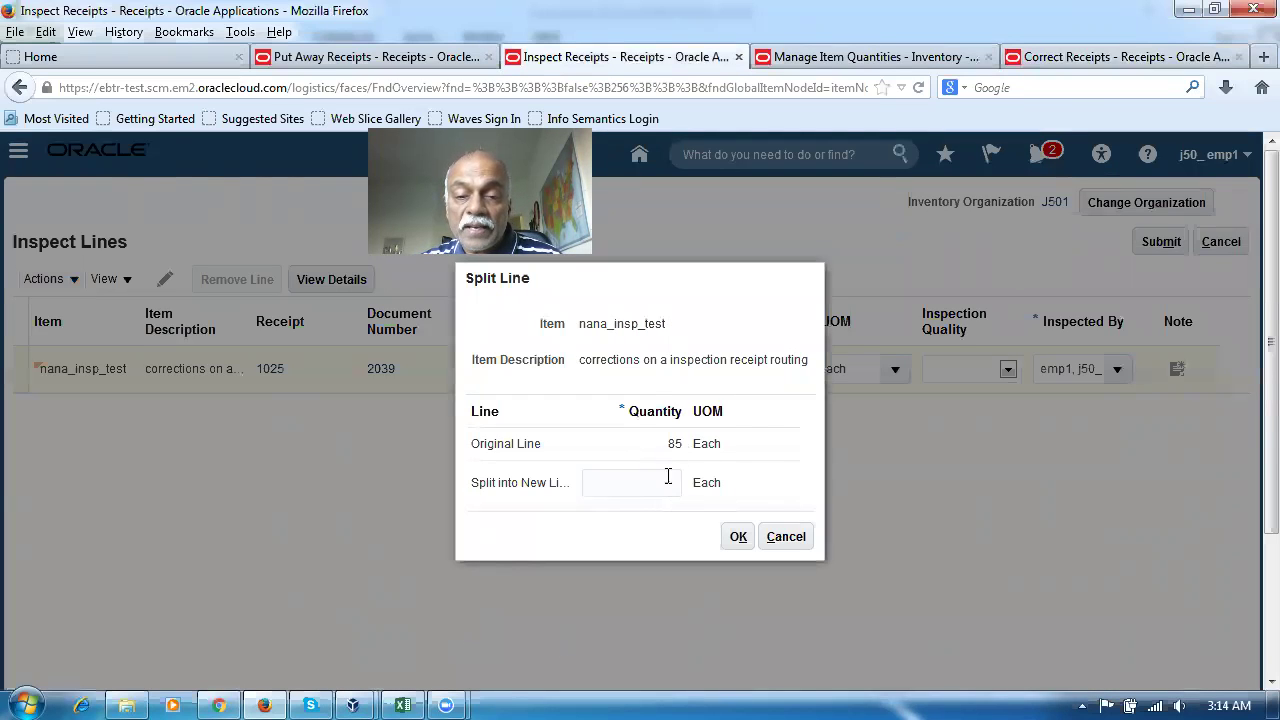
pyautogui.write('0')
pyautogui.click(738, 546)
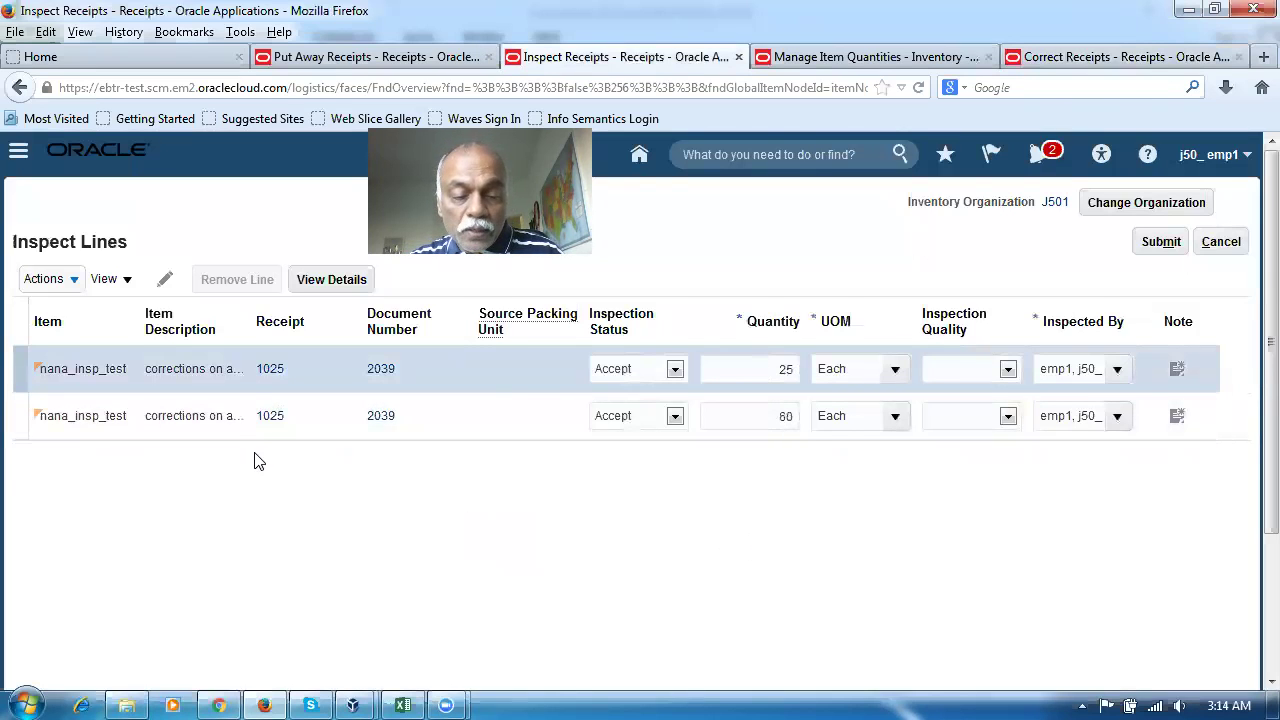
# Cross-check the accepted 60 and rejected 15 figures in the reference spreadsheet
pyautogui.hotkey('alt', 'Tab')
pyautogui.click(643, 548)
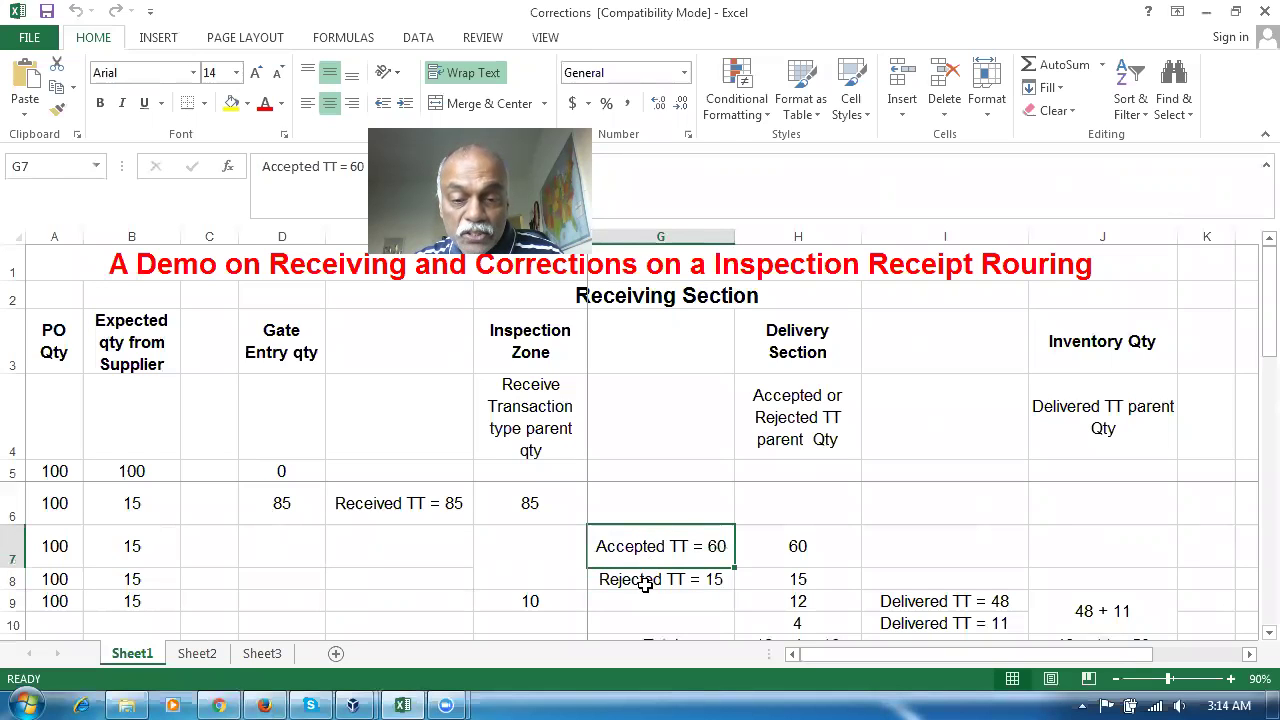
pyautogui.click(643, 578)
pyautogui.hotkey('alt', 'Tab')
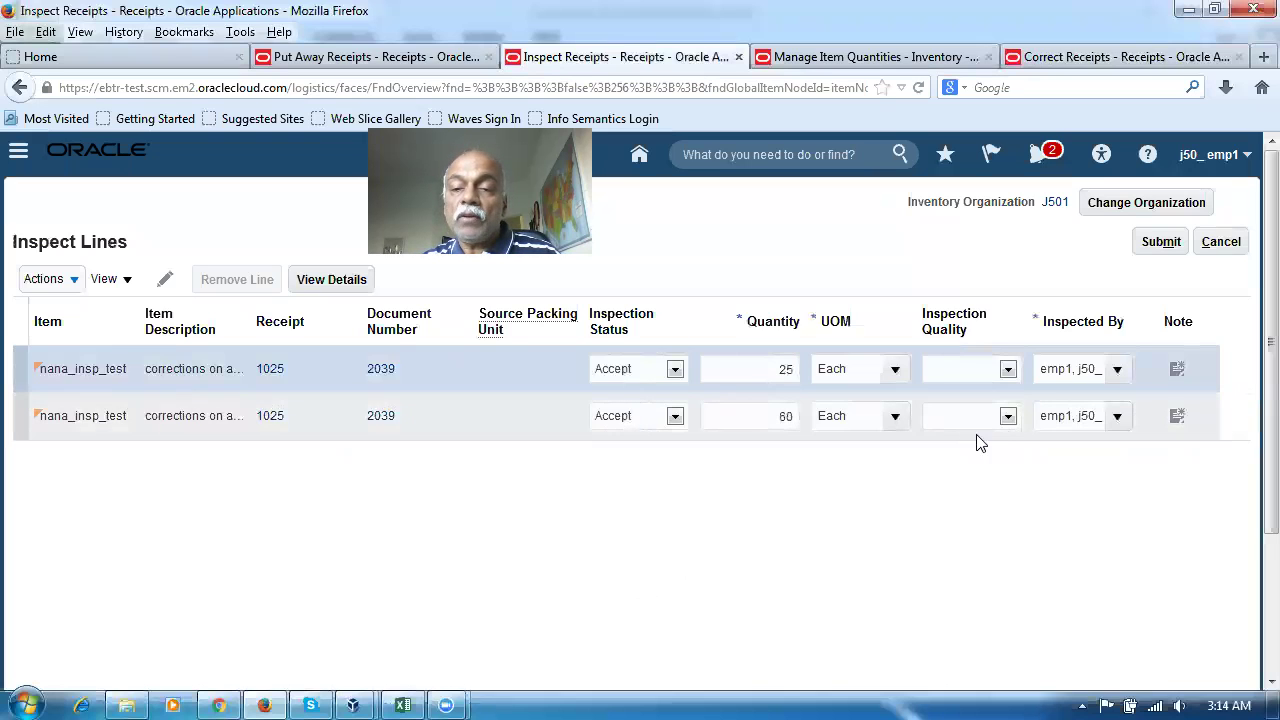
pyautogui.click(1008, 417)
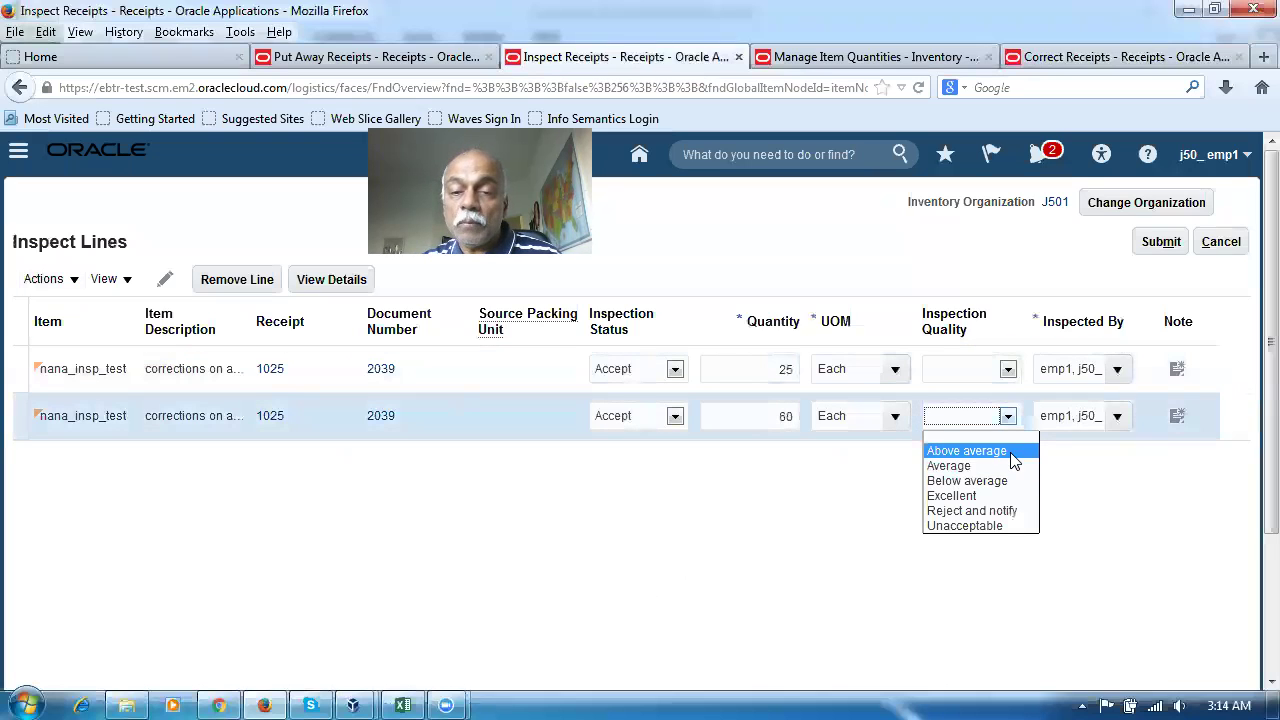
# Rate the 60-unit line Above average; set the first line to 15 Each, Unacceptable, Reject
pyautogui.click(1013, 459)
pyautogui.doubleClick(782, 370)
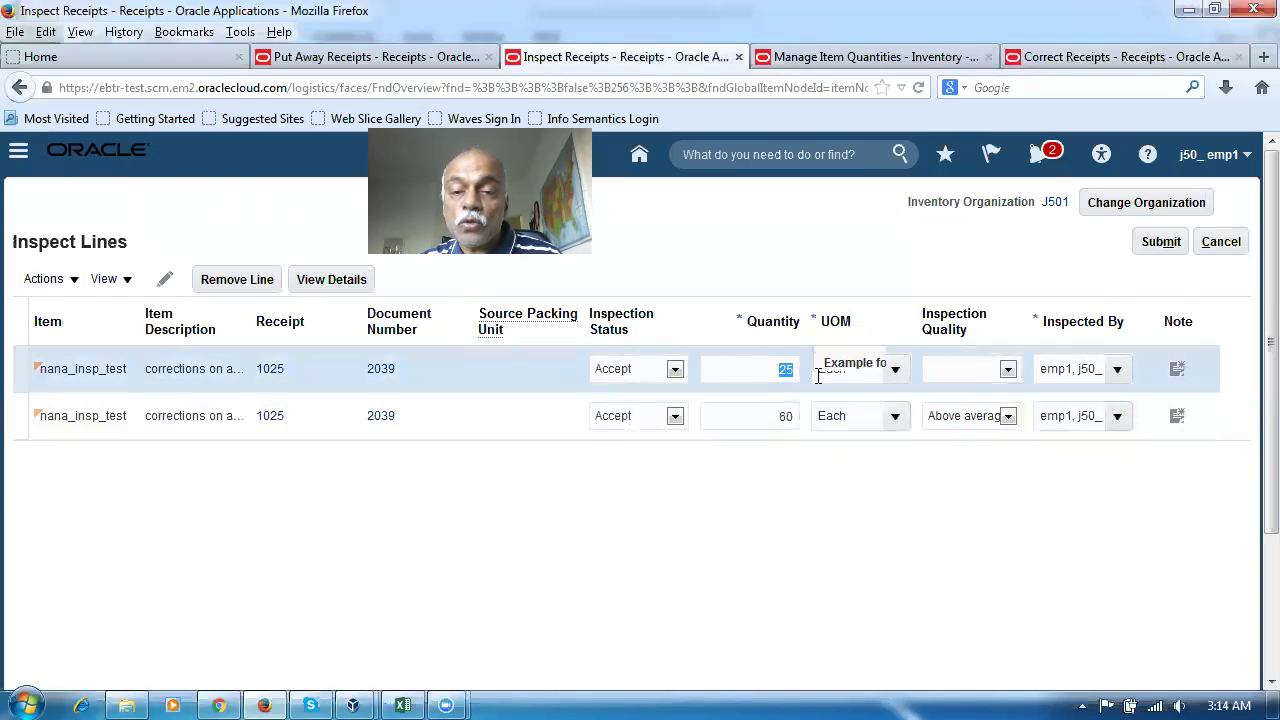
pyautogui.write('15')
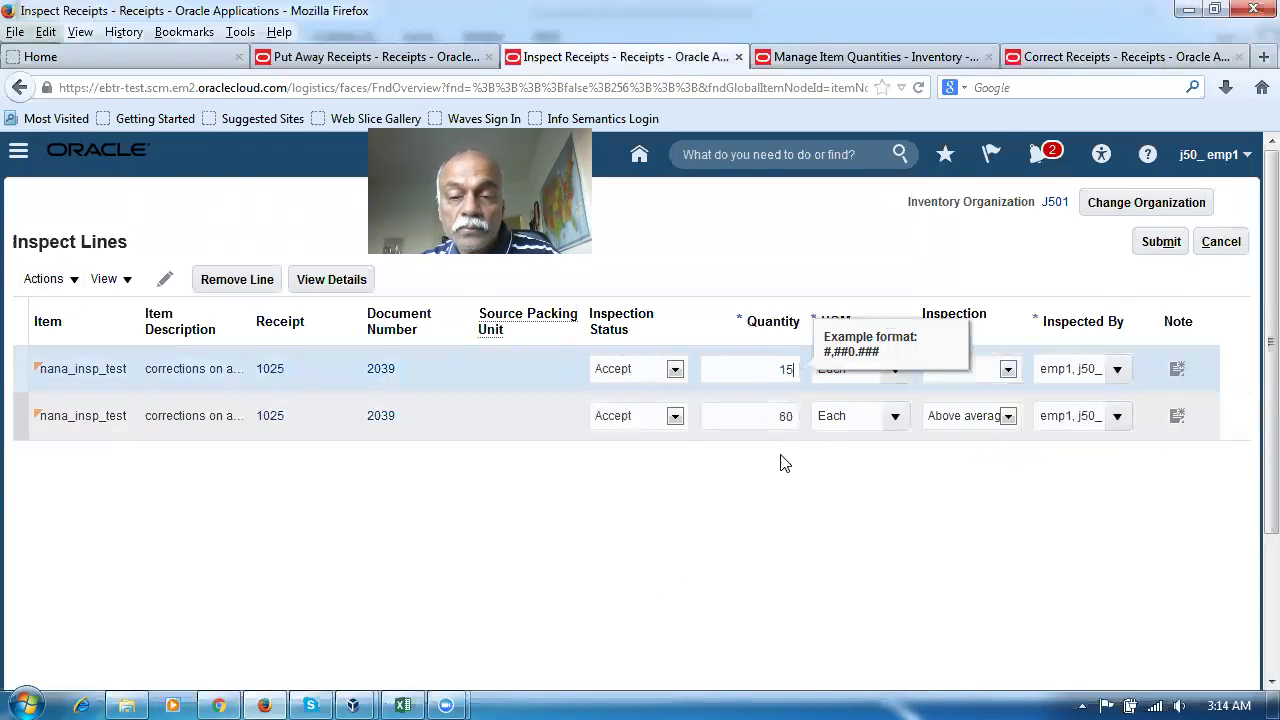
pyautogui.click(750, 535)
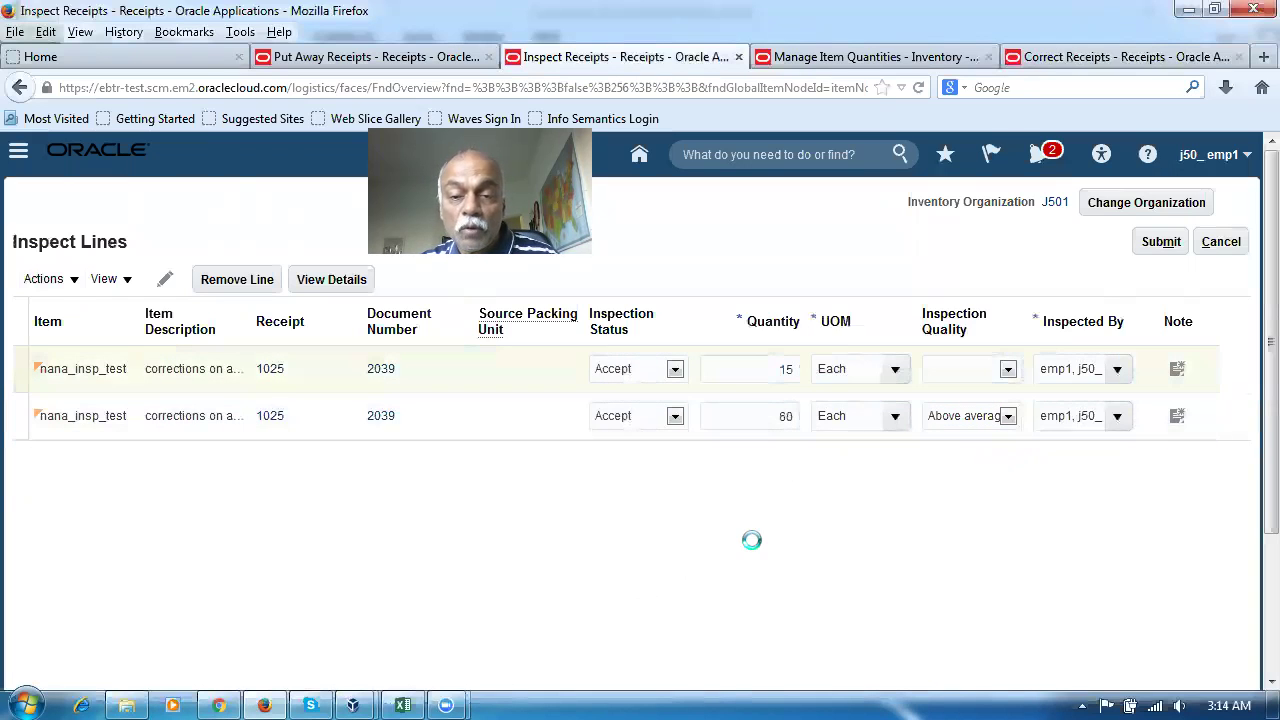
pyautogui.click(1008, 370)
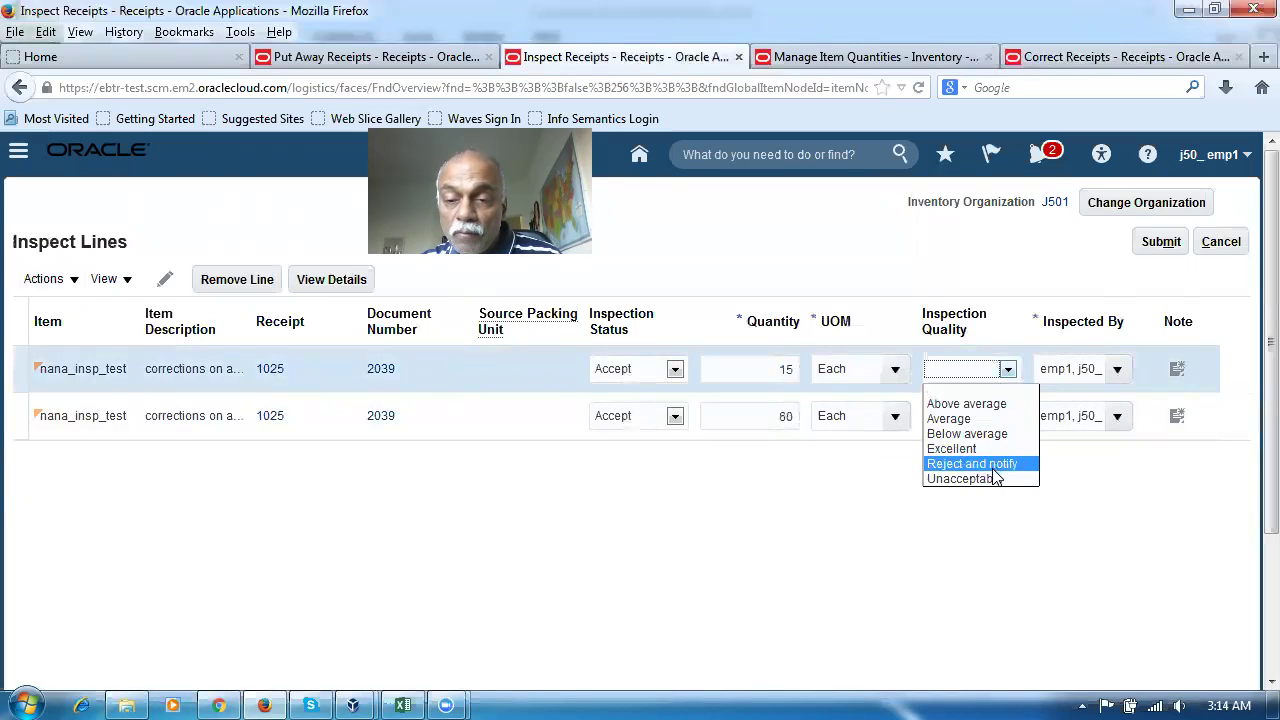
pyautogui.click(962, 480)
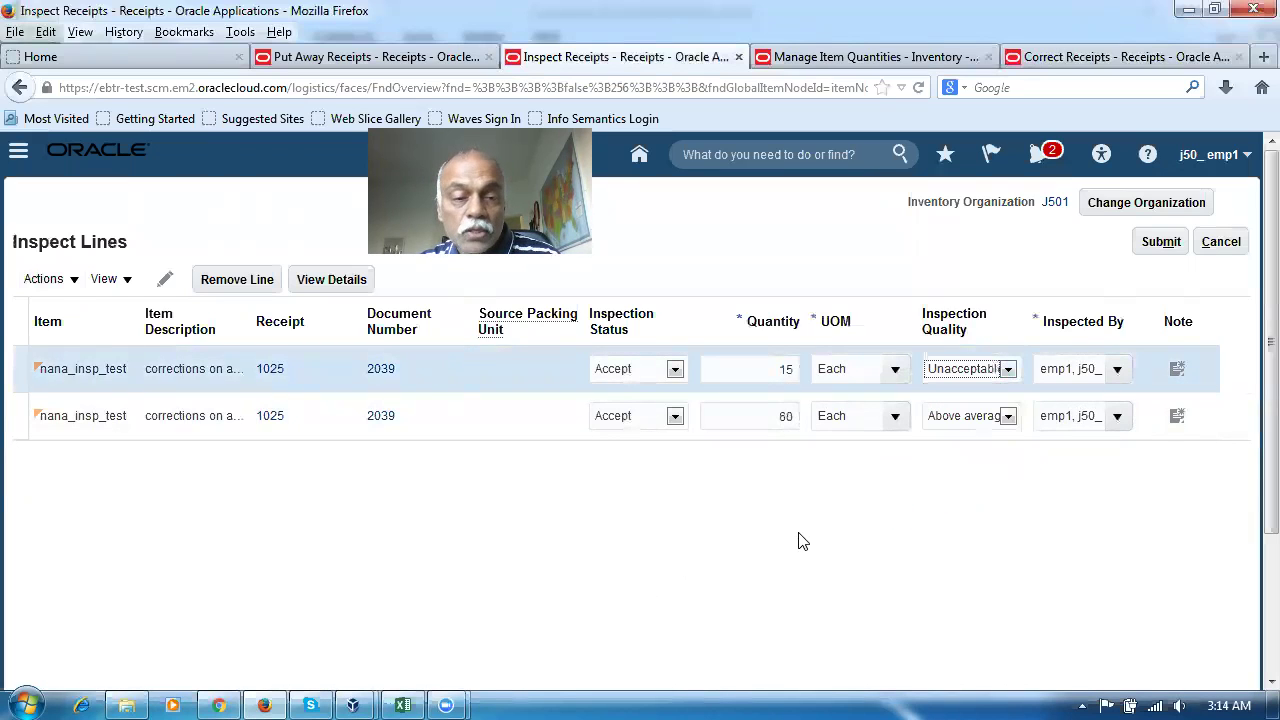
pyautogui.click(641, 370)
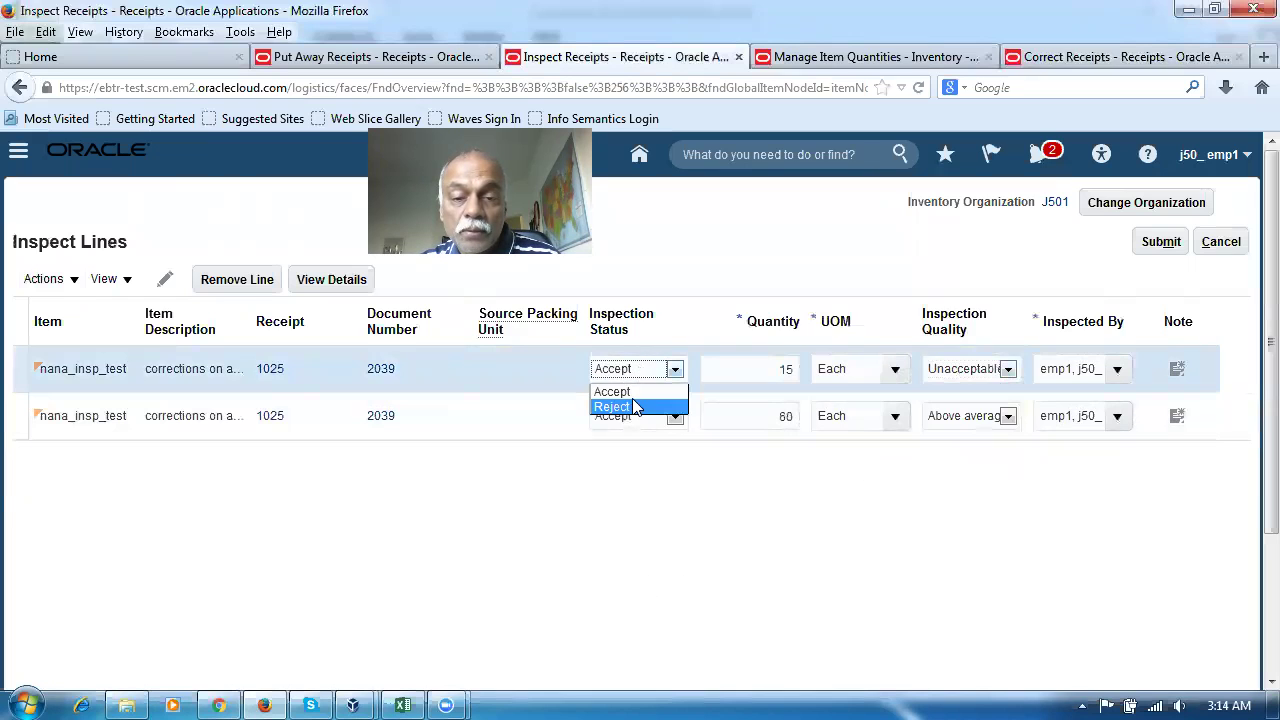
pyautogui.click(638, 407)
pyautogui.click(415, 558)
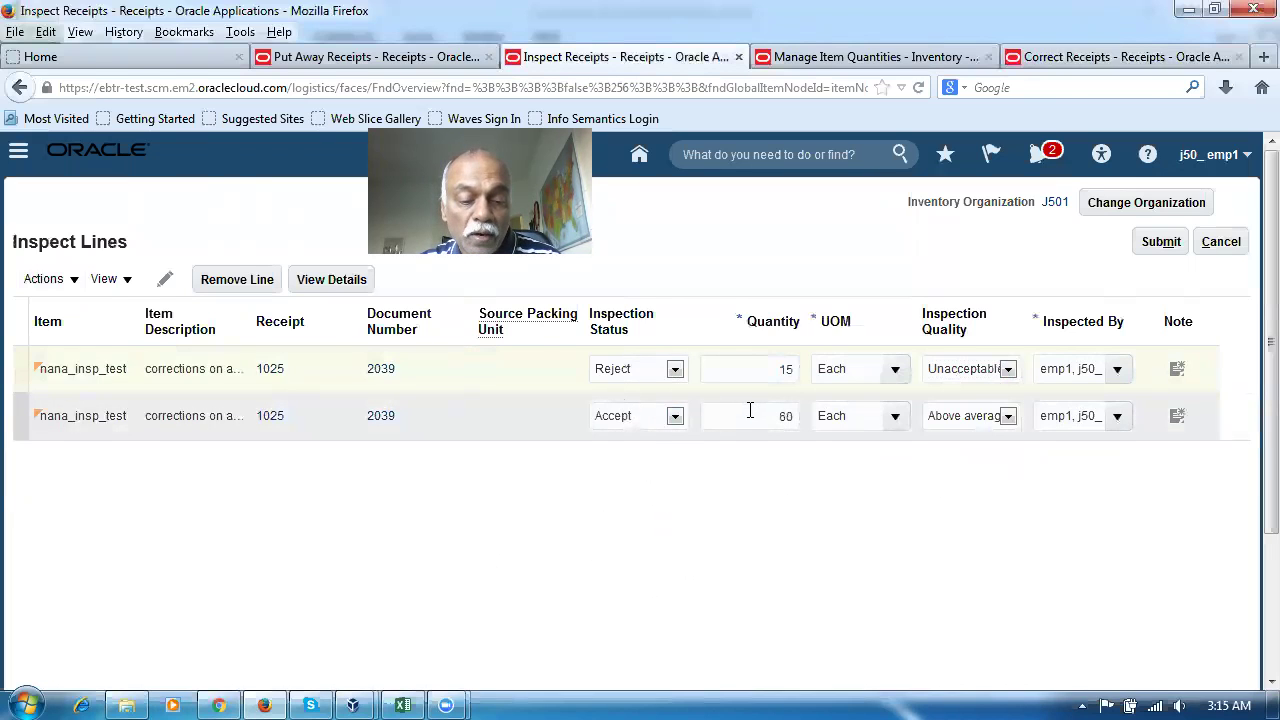
# Recheck received 85, accepted 60, rejected 15 and zone 10 in the spreadsheet, then submit the inspection
pyautogui.hotkey('alt', 'Tab')
pyautogui.click(538, 508)
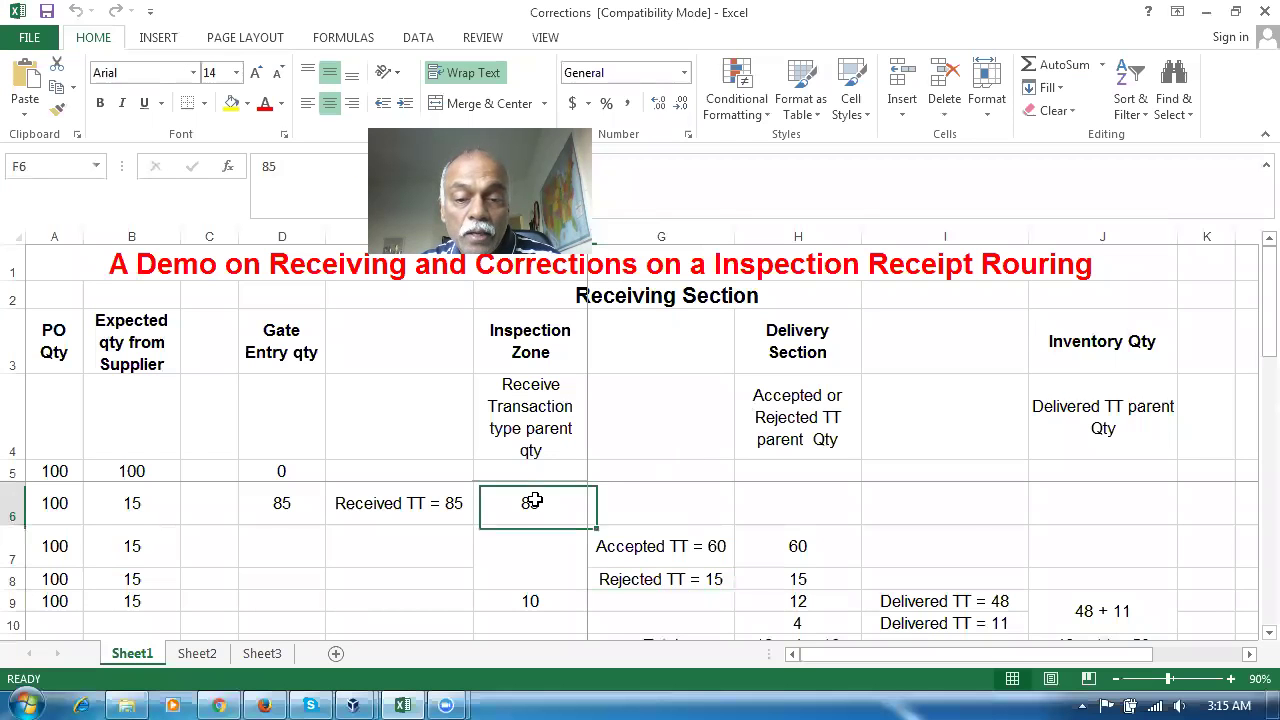
pyautogui.click(720, 546)
pyautogui.click(706, 578)
pyautogui.click(569, 597)
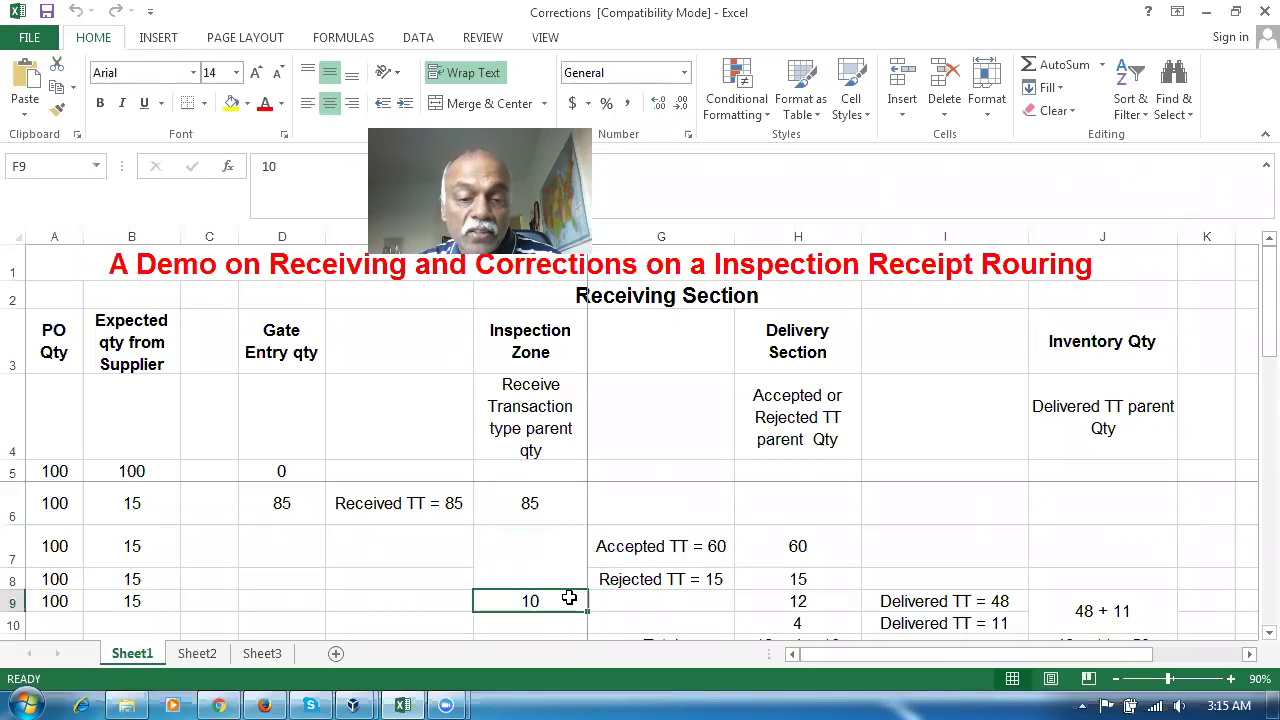
pyautogui.click(648, 546)
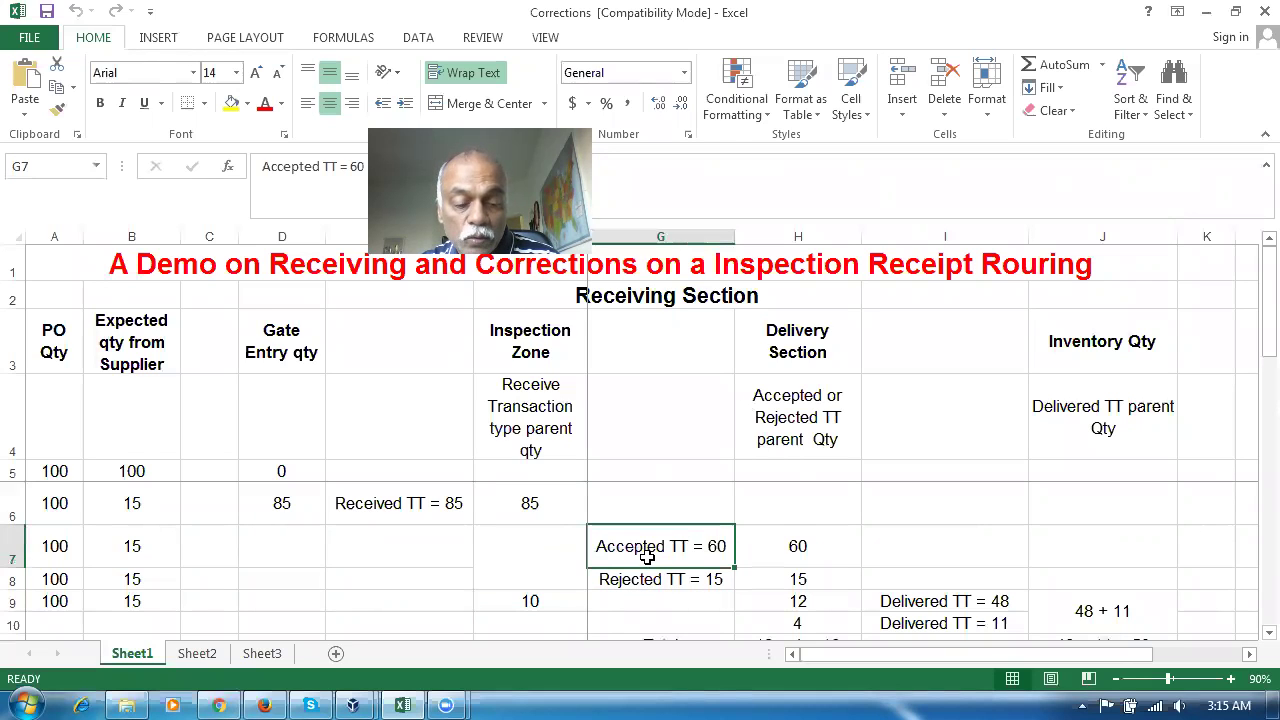
pyautogui.hotkey('alt', 'Tab')
pyautogui.click(1172, 247)
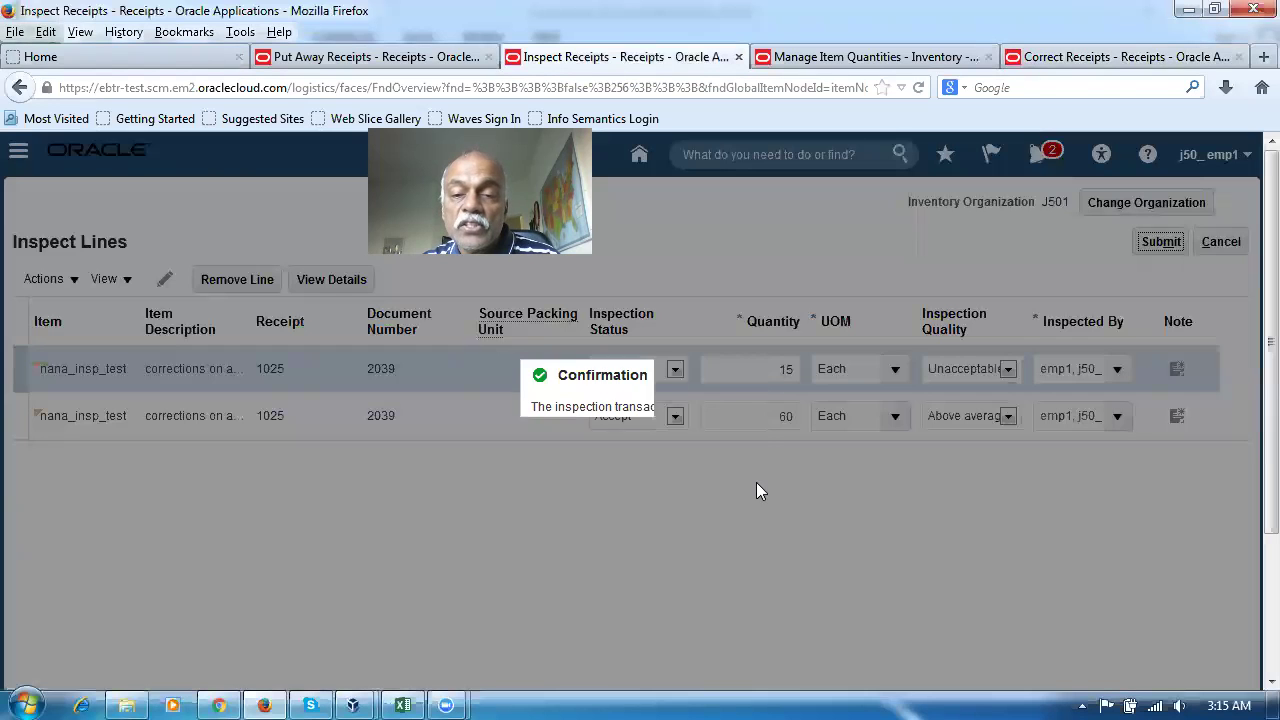
# Dismiss the inspection confirmation and search Correct Receipts for receipt 1025
pyautogui.moveTo(564, 408); pyautogui.dragTo(670, 408)
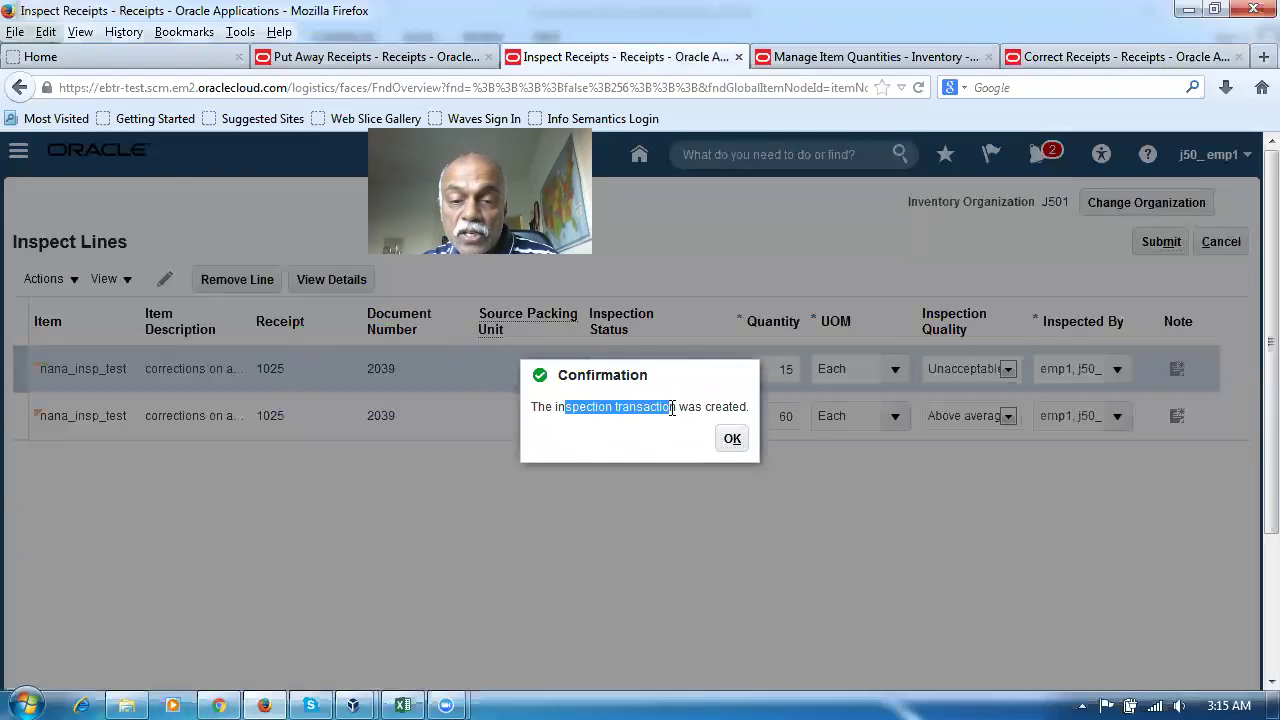
pyautogui.click(732, 438)
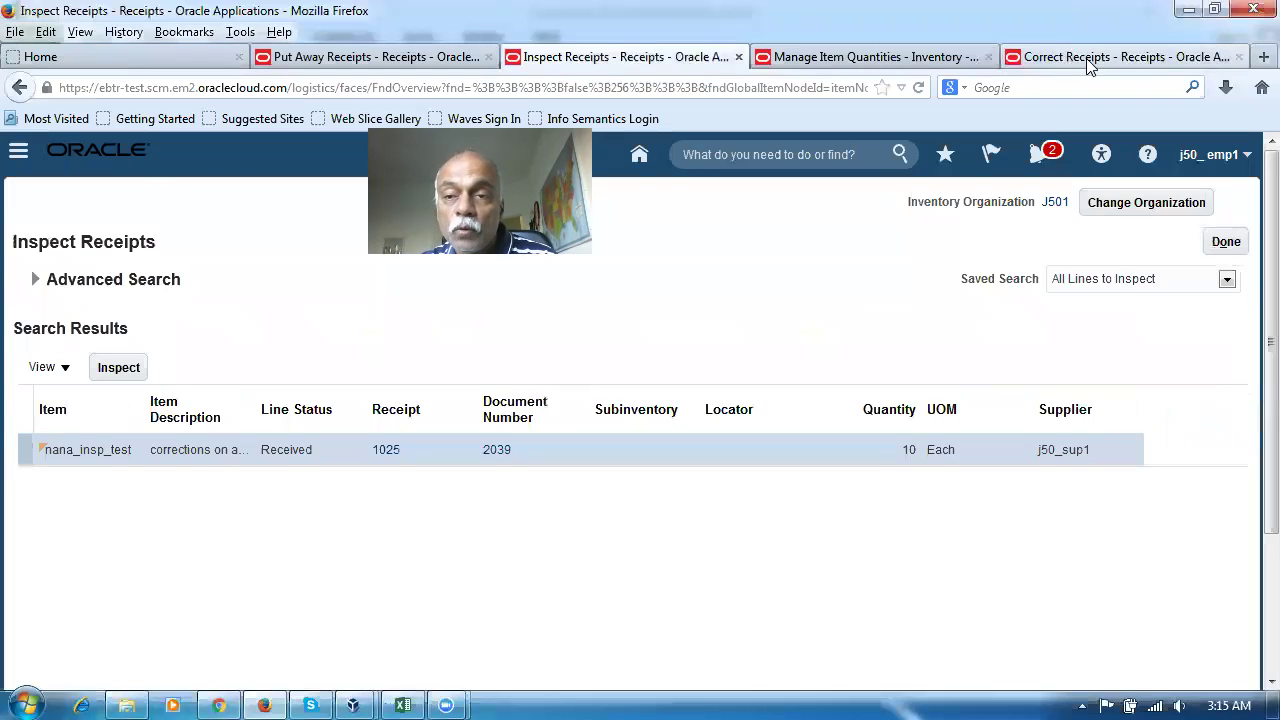
pyautogui.click(1085, 57)
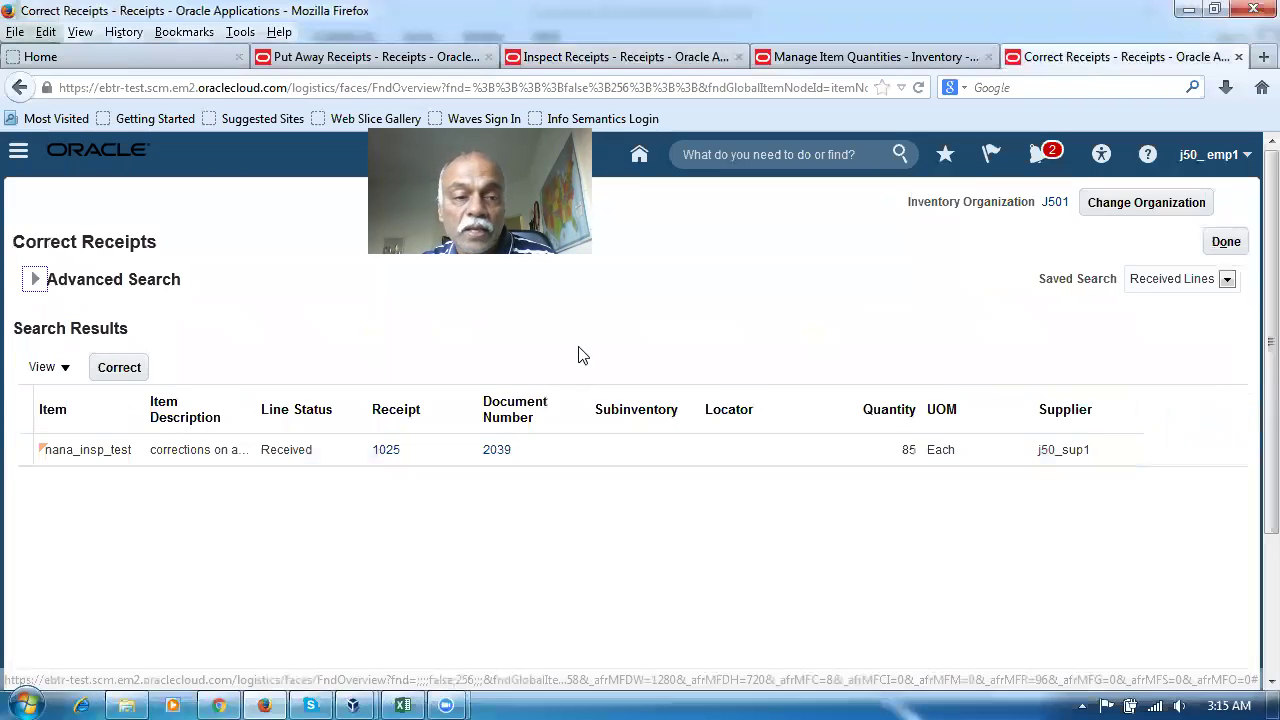
pyautogui.click(35, 279)
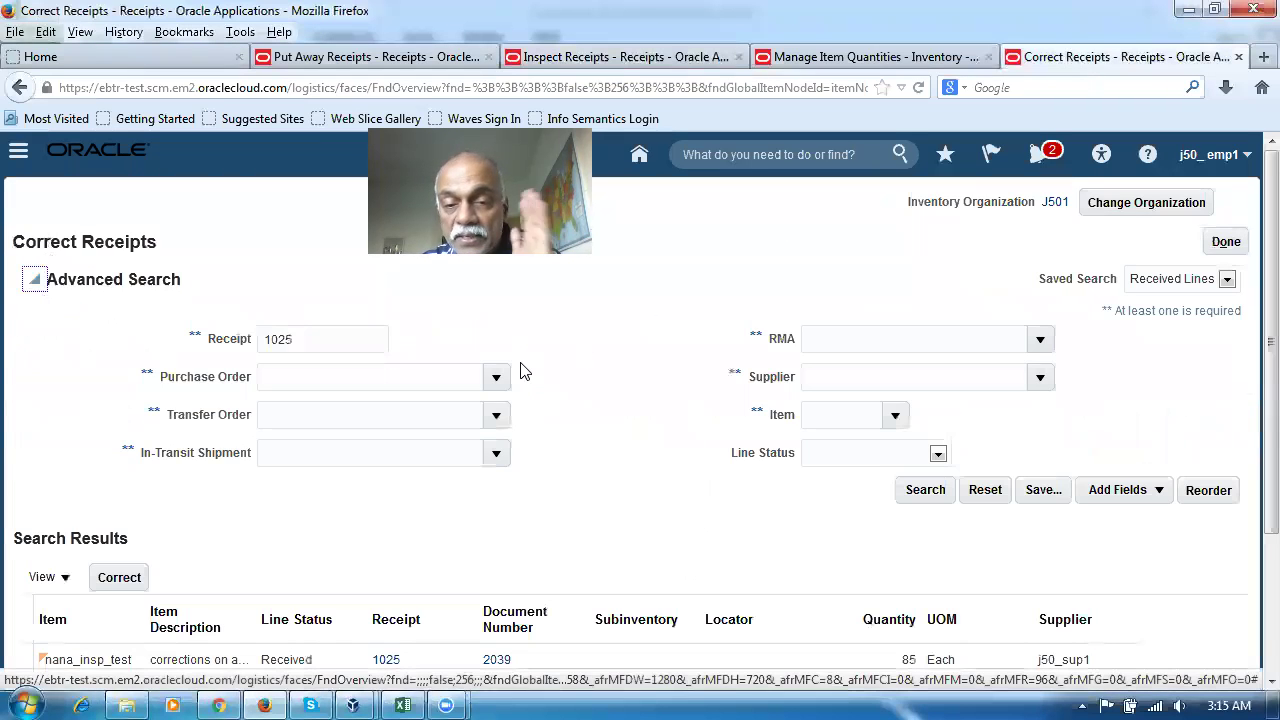
pyautogui.click(916, 496)
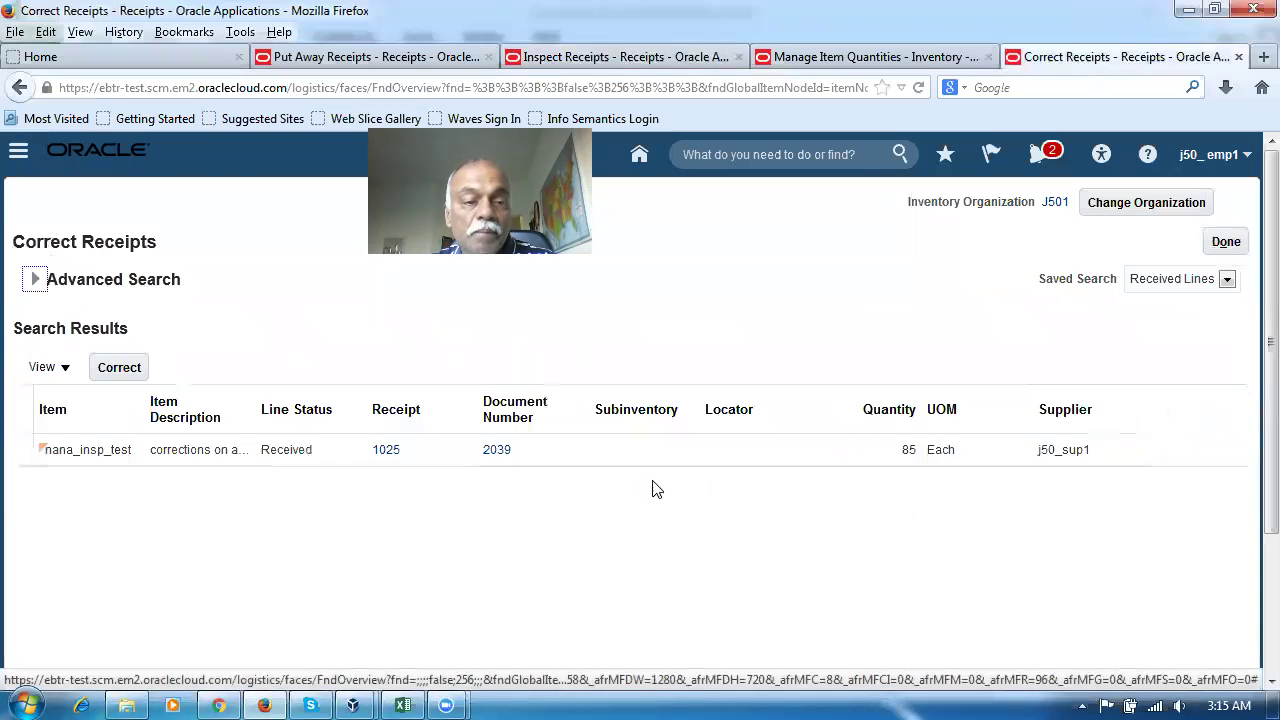
# Expand Advanced Search to confirm receipt 1025, then switch to the Inspect Receipts tab
pyautogui.click(34, 279)
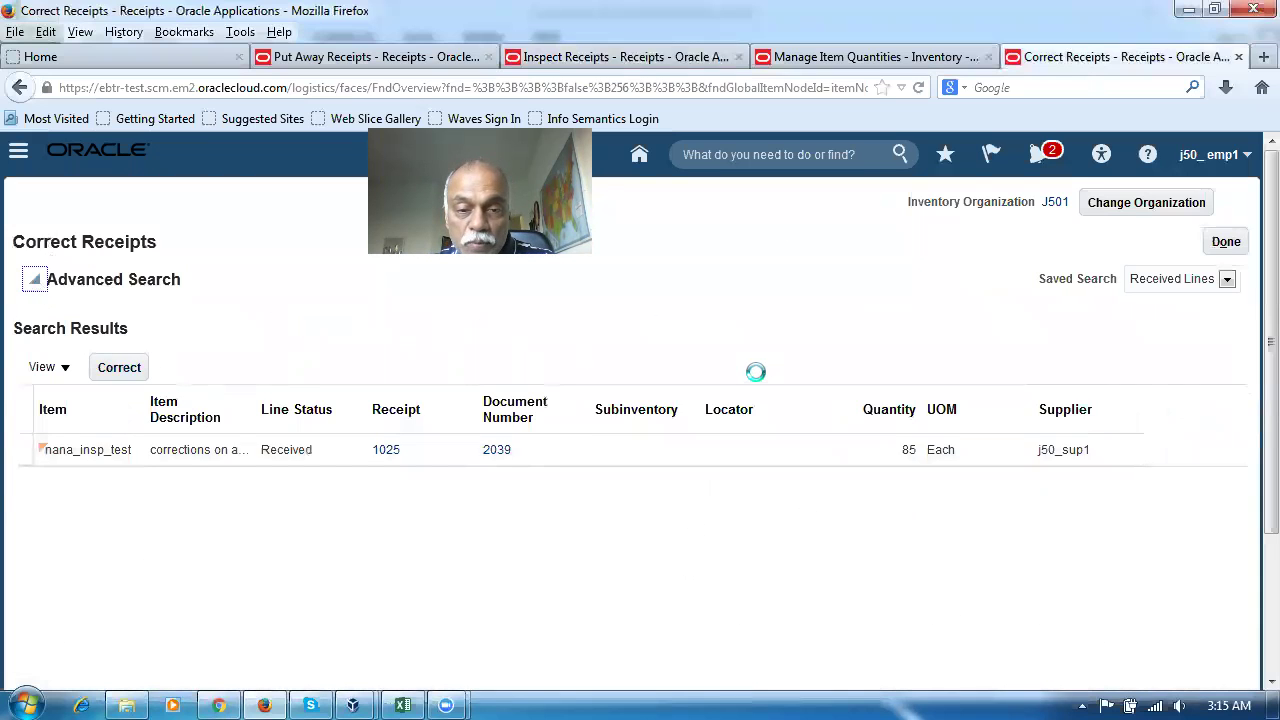
pyautogui.click(924, 492)
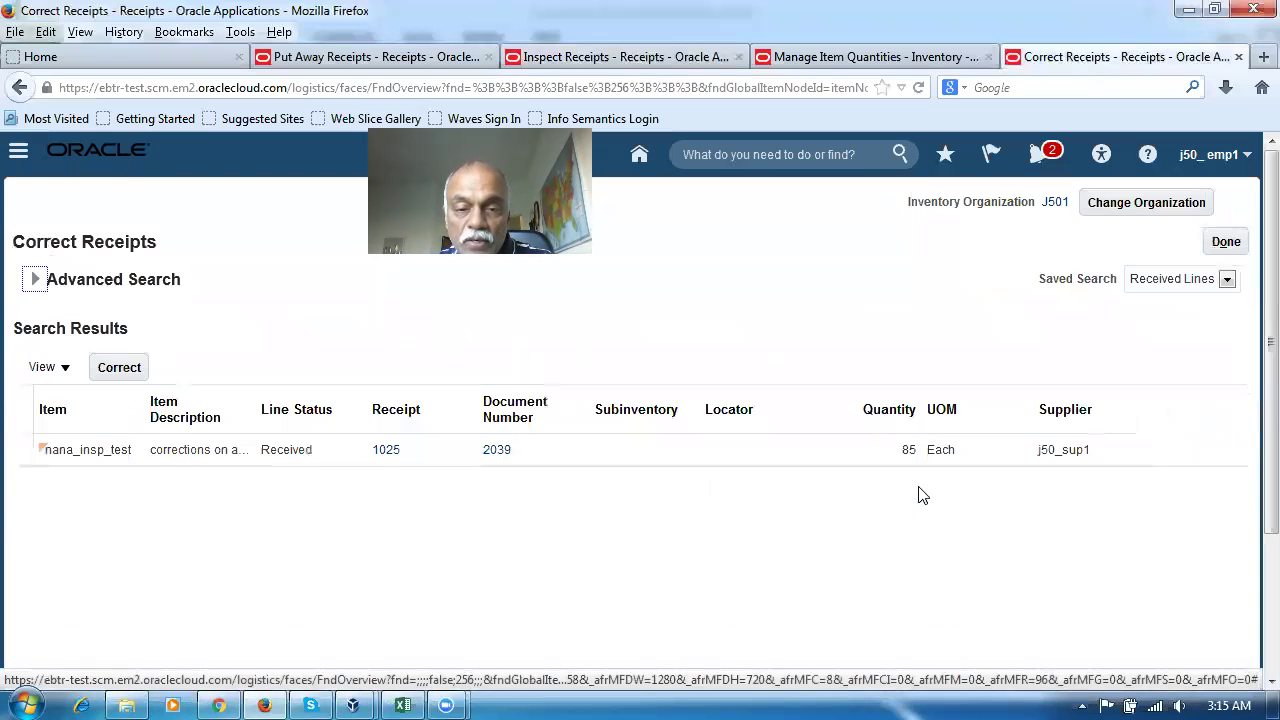
pyautogui.moveTo(52, 463)
pyautogui.click(37, 282)
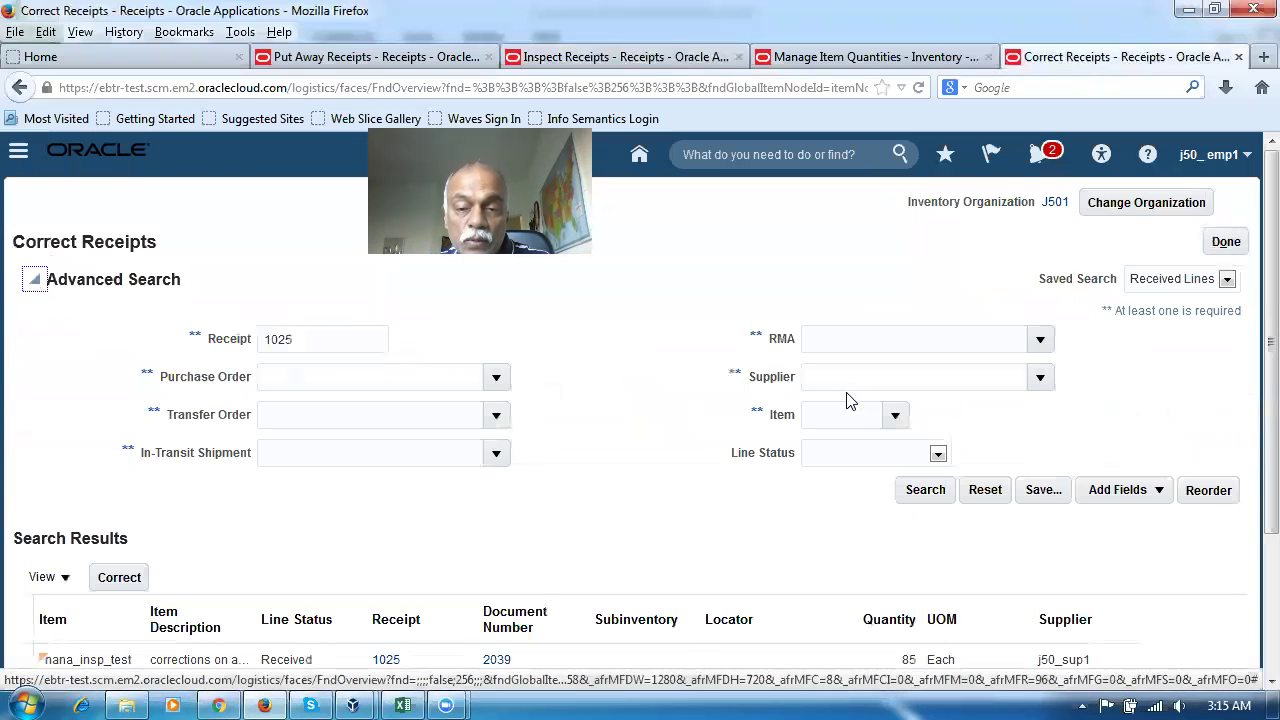
pyautogui.scroll(-2, 720, 554)
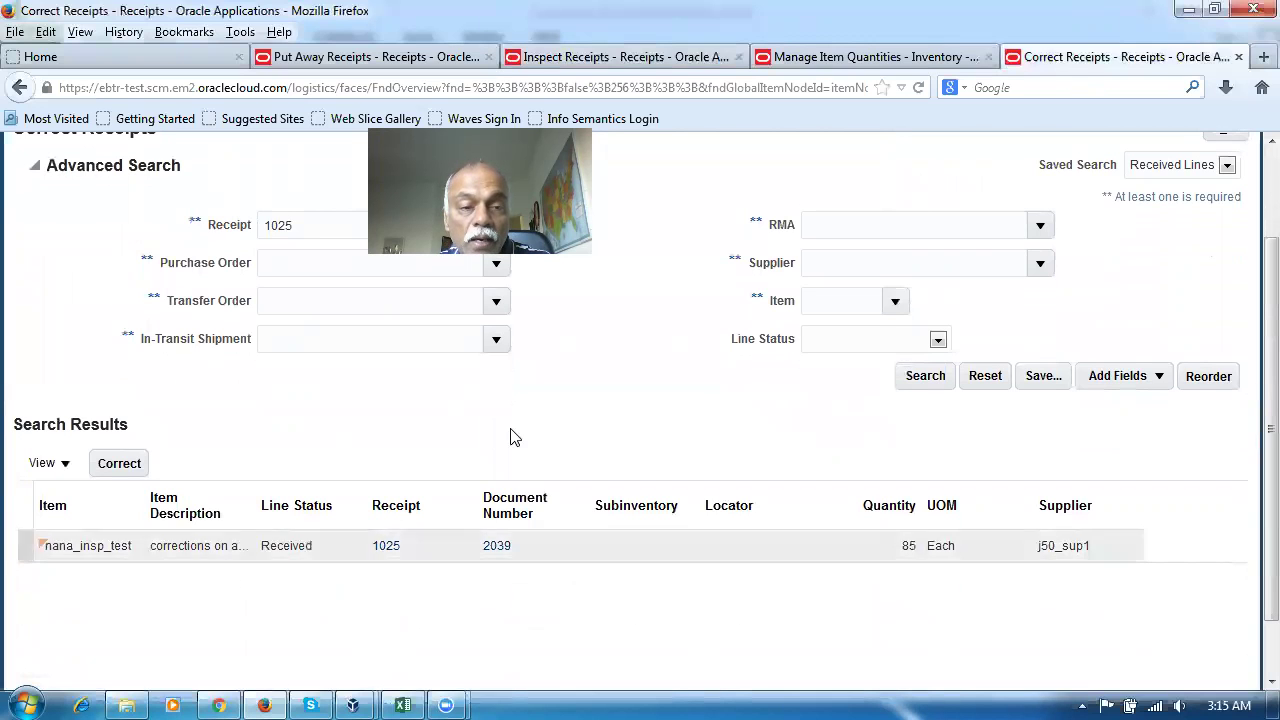
pyautogui.click(675, 60)
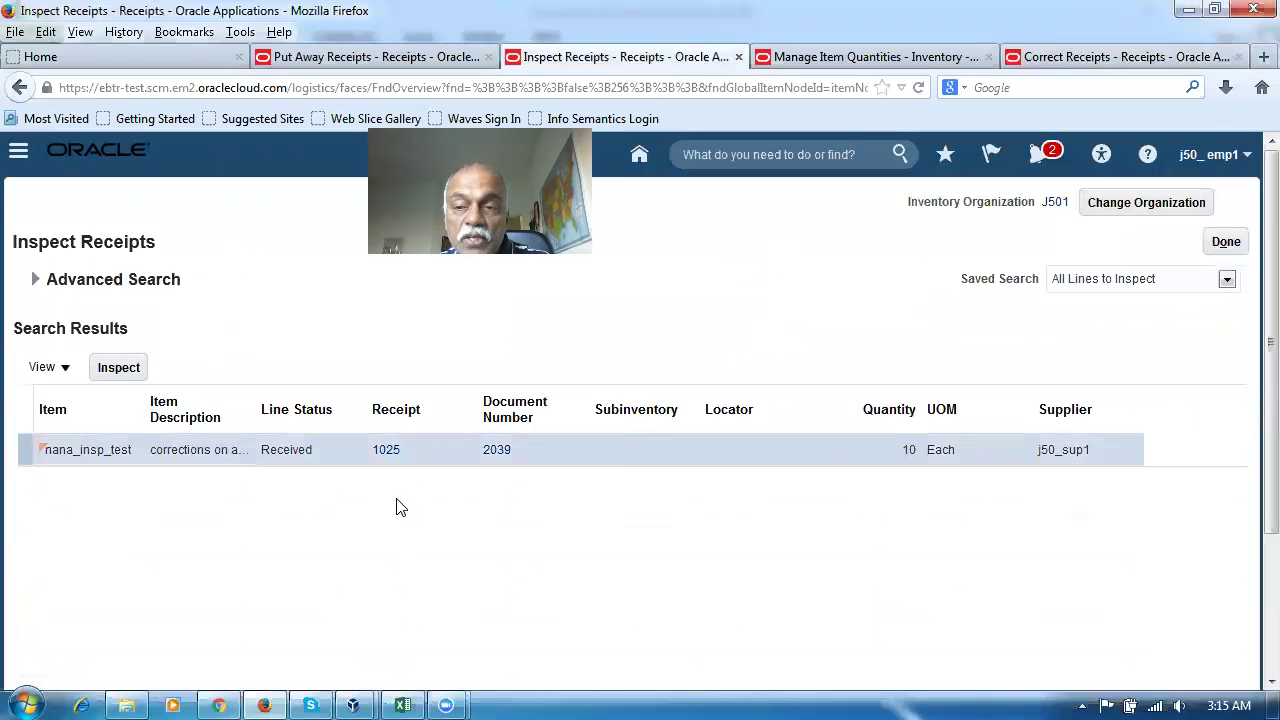
# Close Inspect Receipts and rerun the receipt 1025 search on the Correct Receipts tab
pyautogui.click(1226, 241)
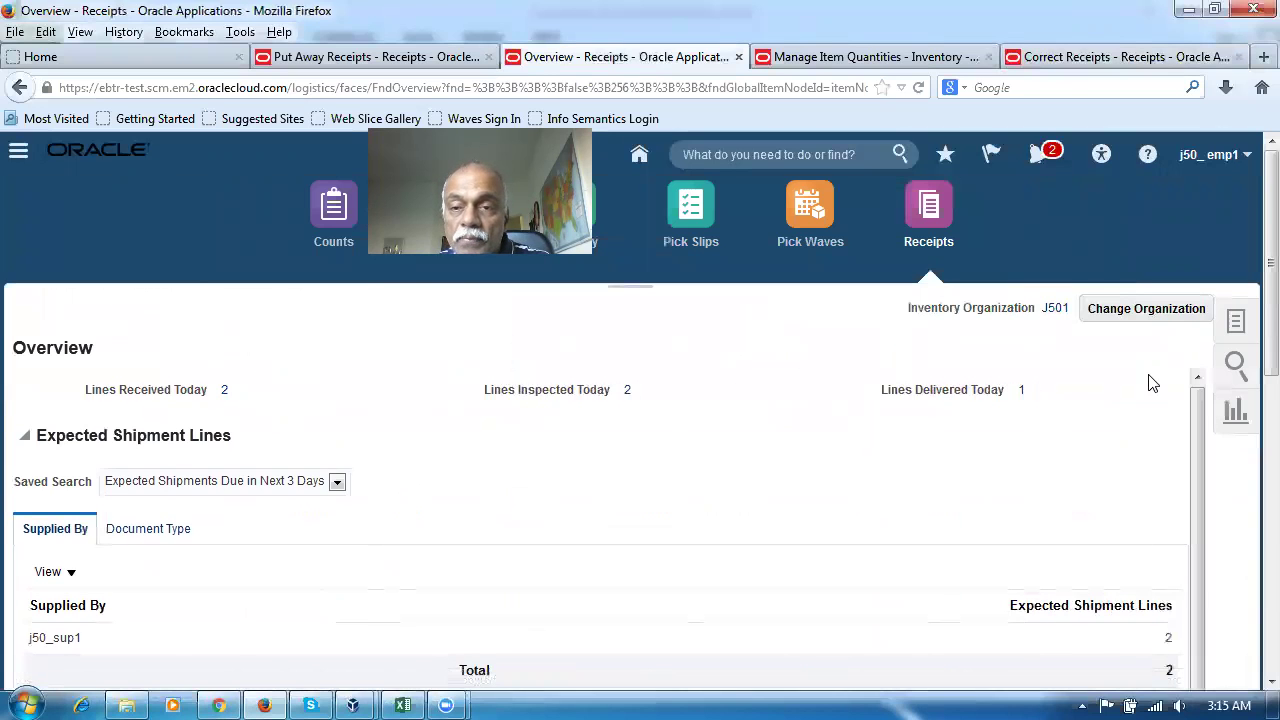
pyautogui.click(1075, 64)
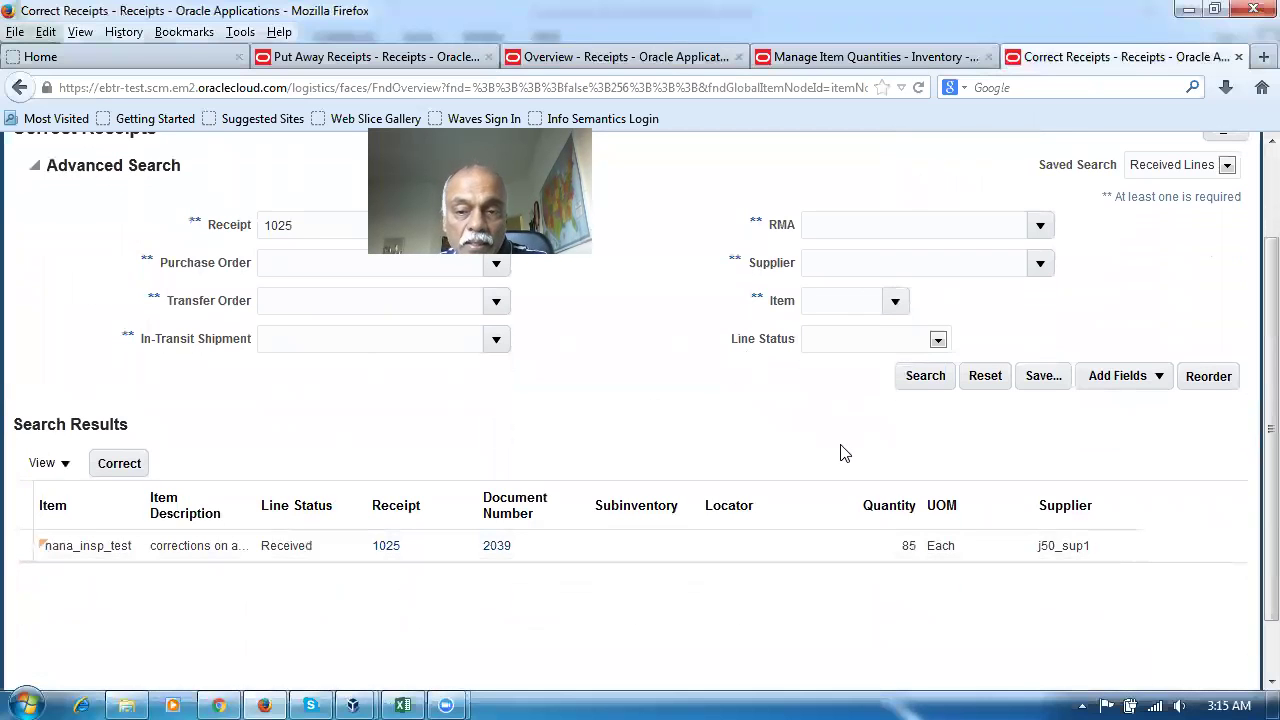
pyautogui.click(925, 380)
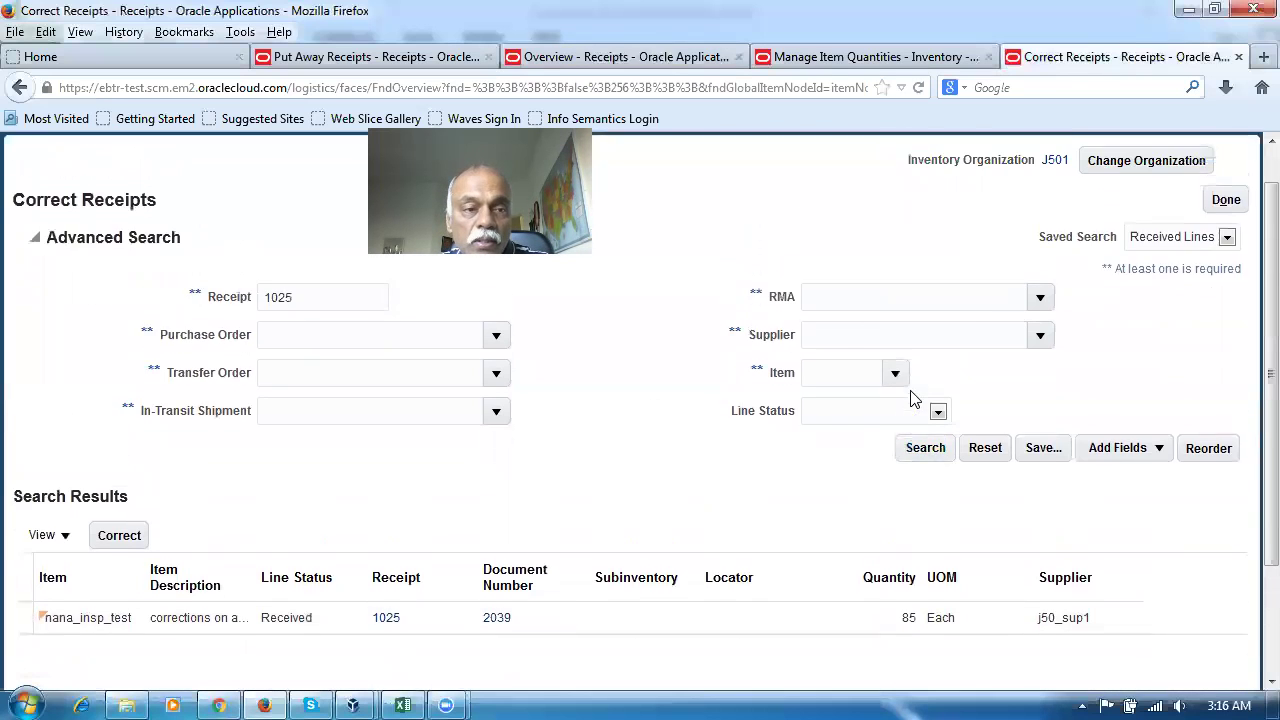
pyautogui.click(925, 492)
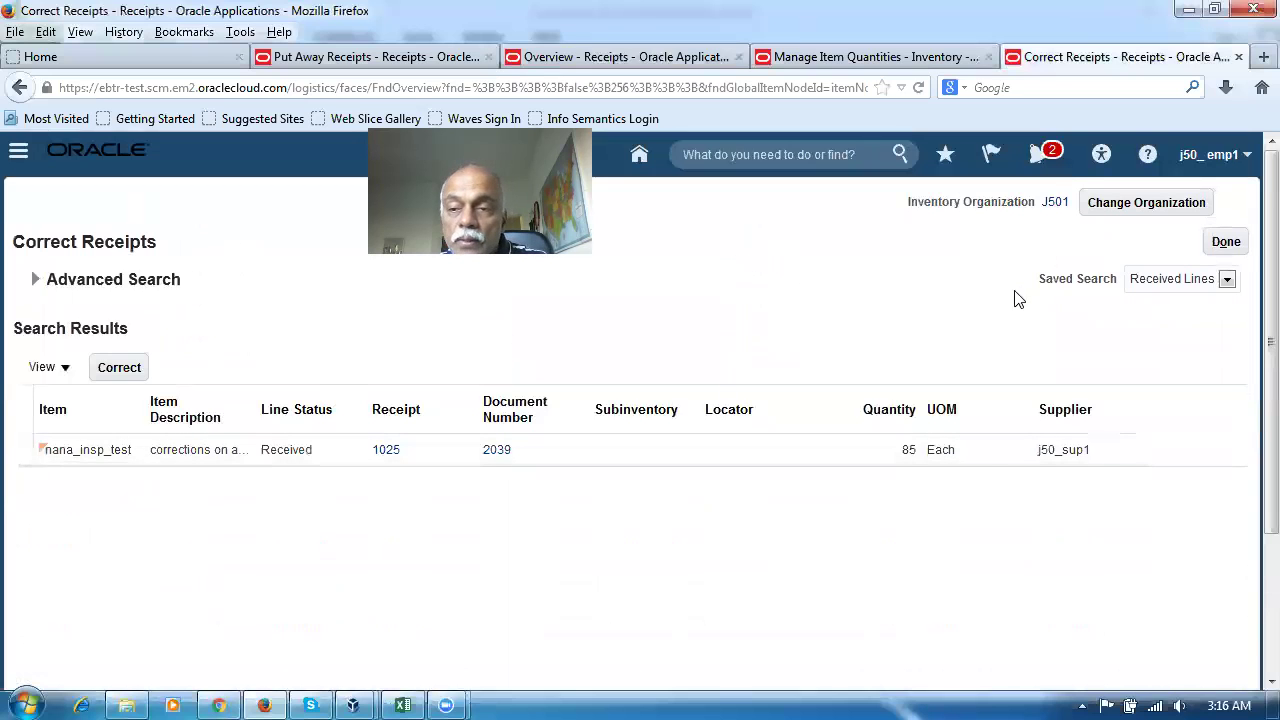
# Reopen Correct Receipts from Tasks, search receipt 1025's lines, then switch to Excel
pyautogui.click(1224, 242)
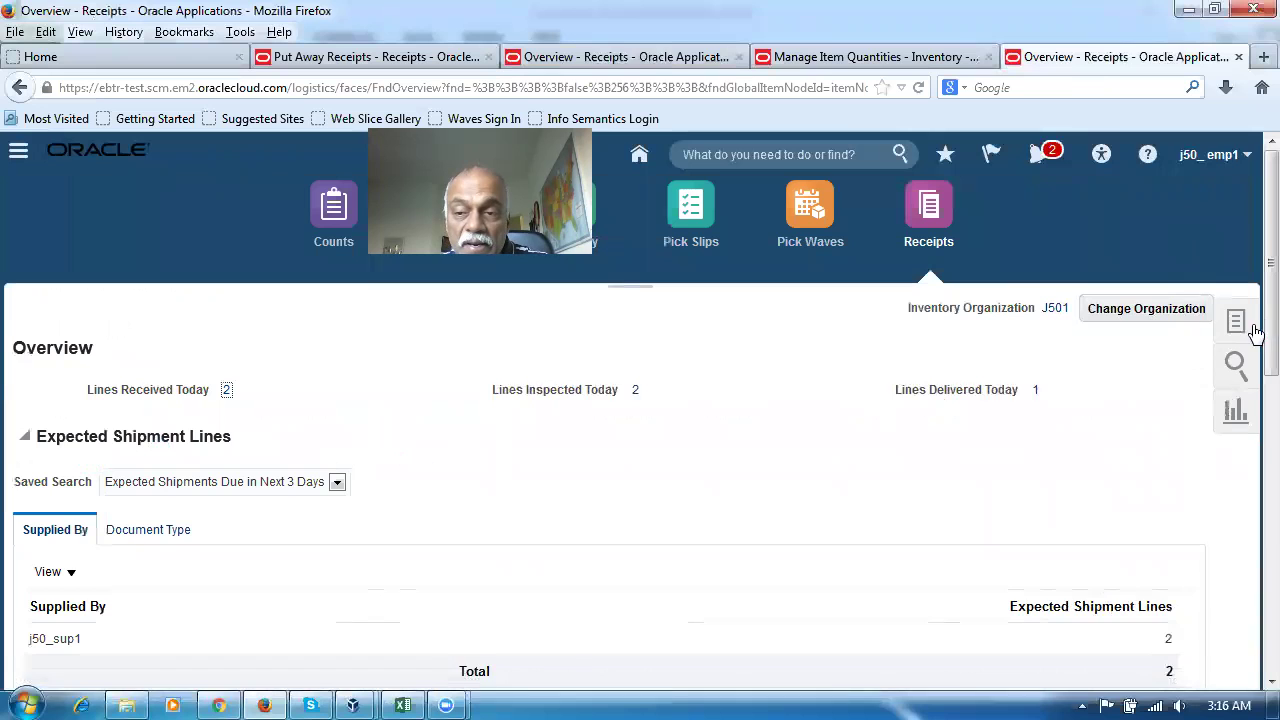
pyautogui.click(1236, 322)
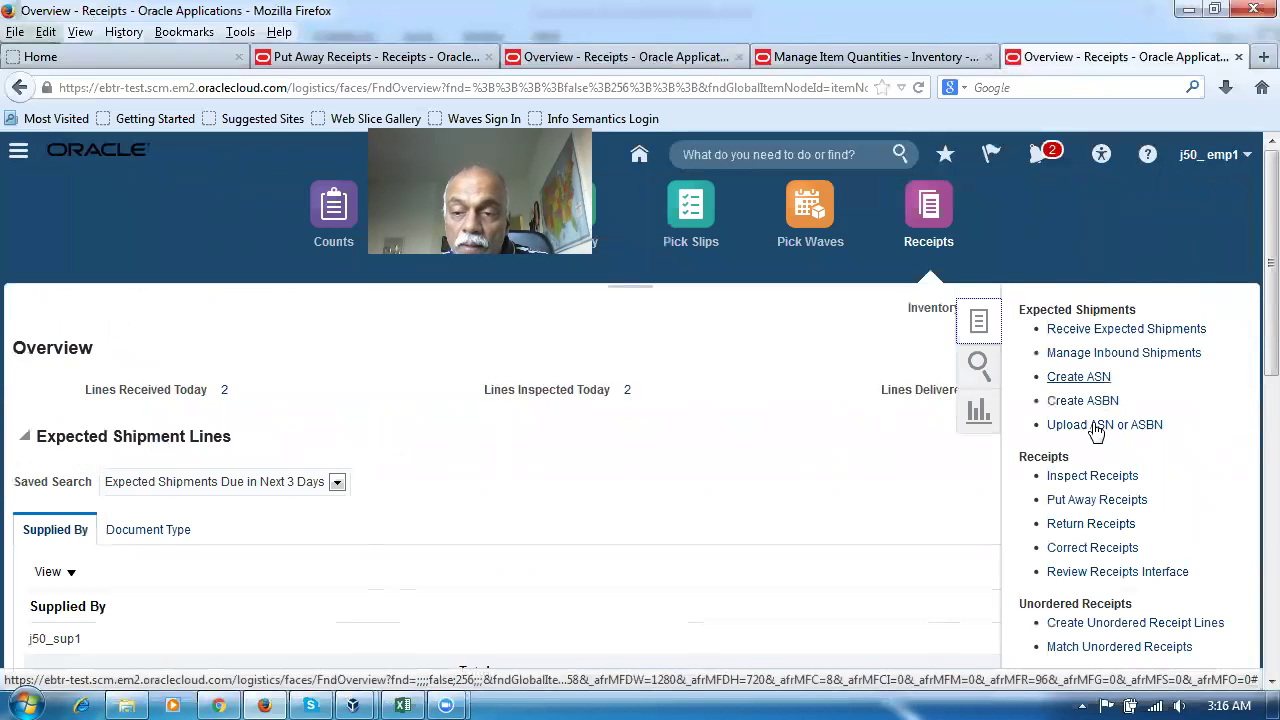
pyautogui.click(1067, 555)
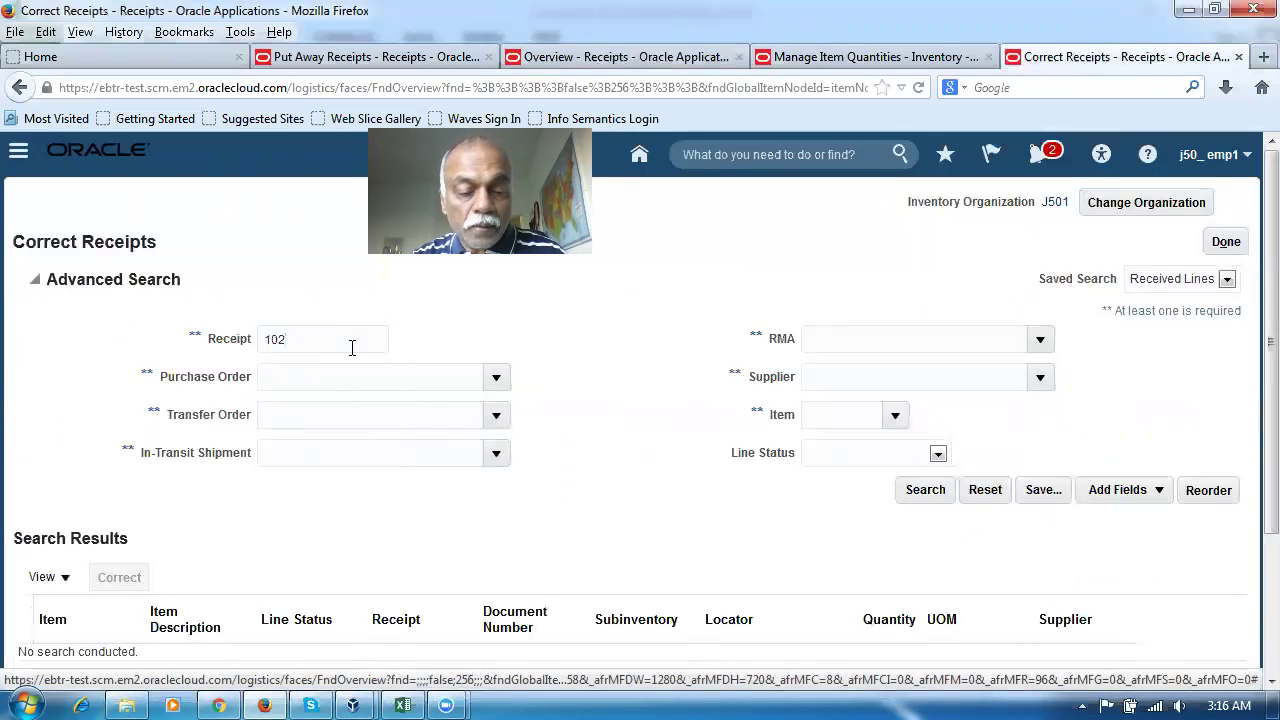
pyautogui.click(925, 489)
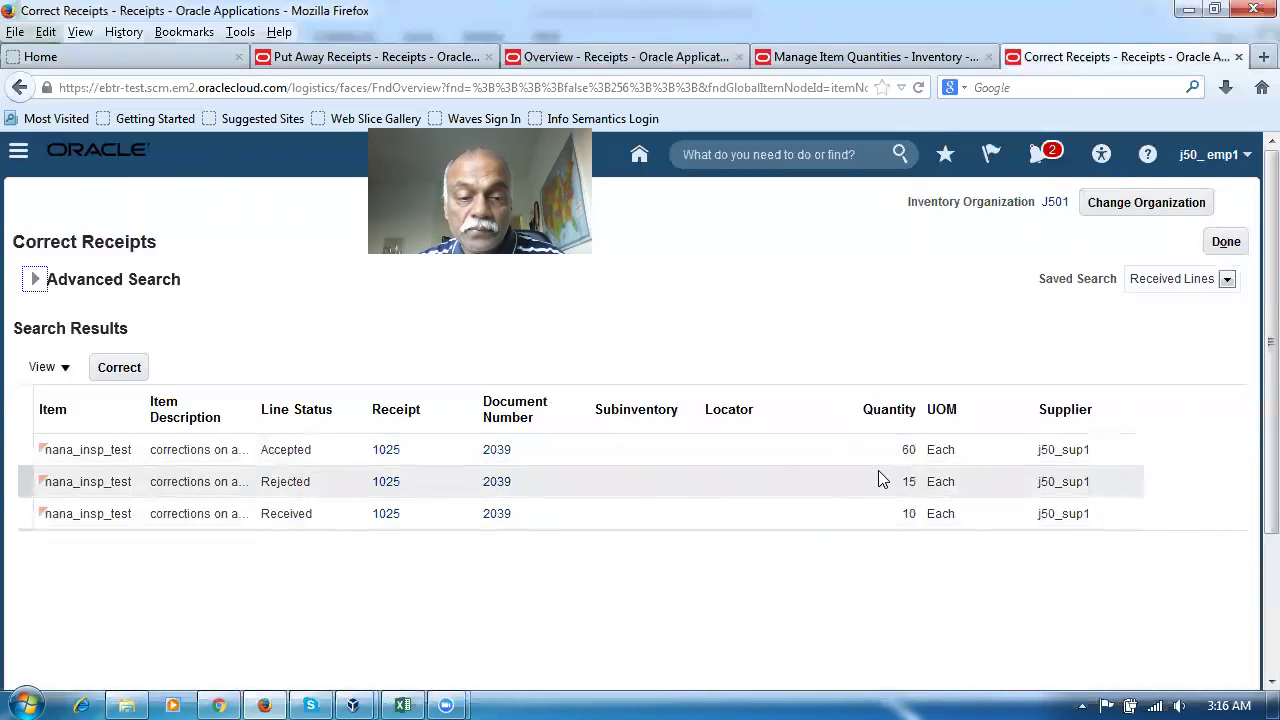
pyautogui.hotkey('alt', 'Tab')
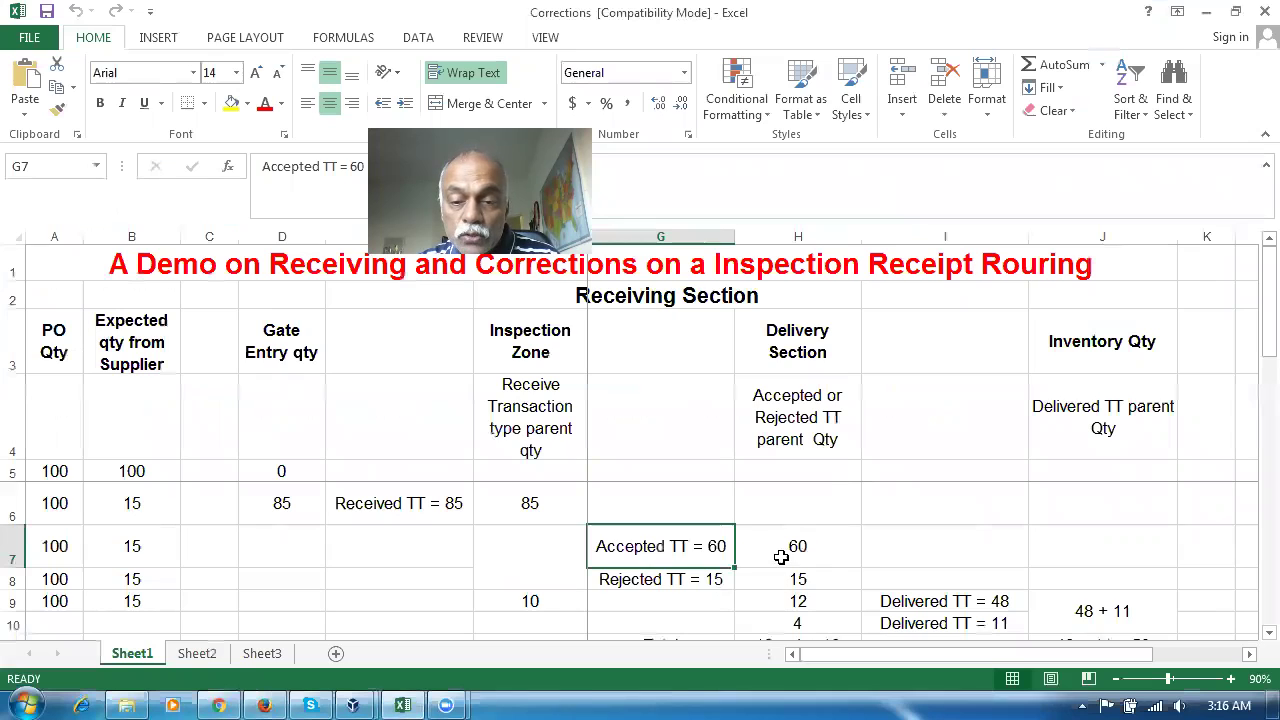
# Review H7 accepted 60, H8 rejected 15, F9 10 and Delivered TT 48 and 11, then return to Oracle
pyautogui.click(781, 556)
pyautogui.click(775, 579)
pyautogui.click(500, 603)
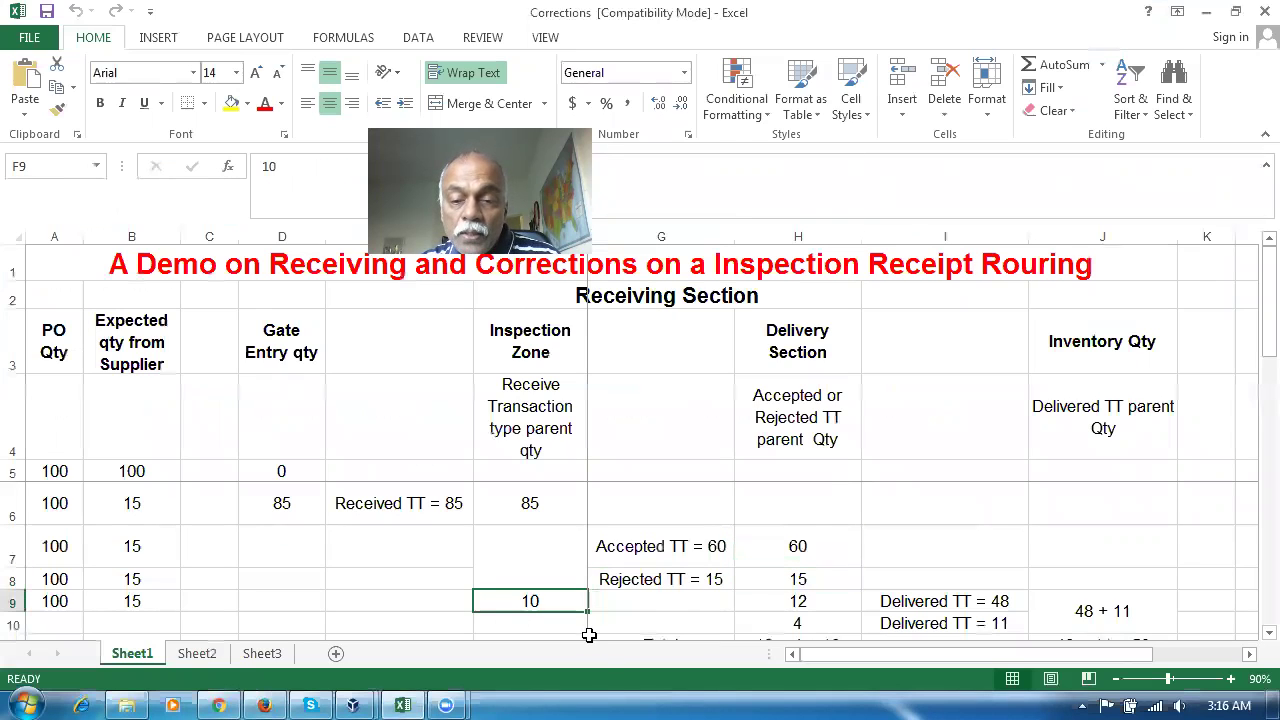
pyautogui.click(667, 559)
pyautogui.click(668, 582)
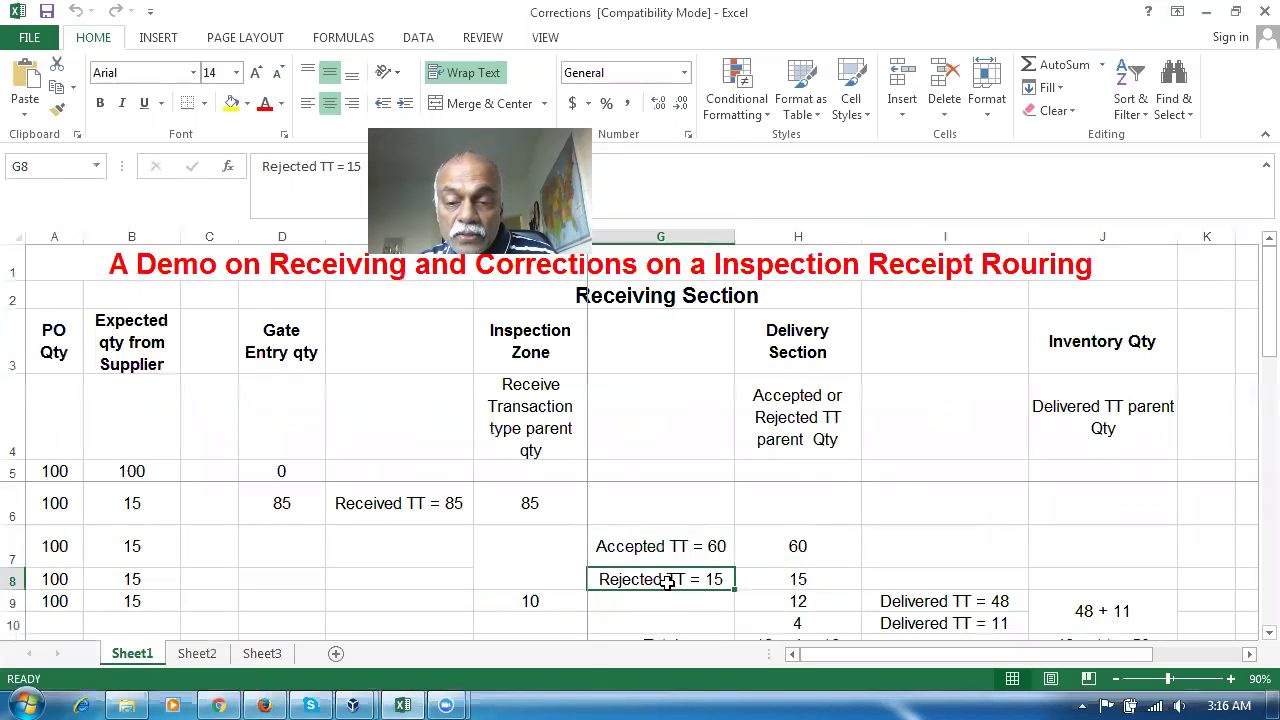
pyautogui.scroll(-1, 665, 582)
pyautogui.scroll(1, 662, 580)
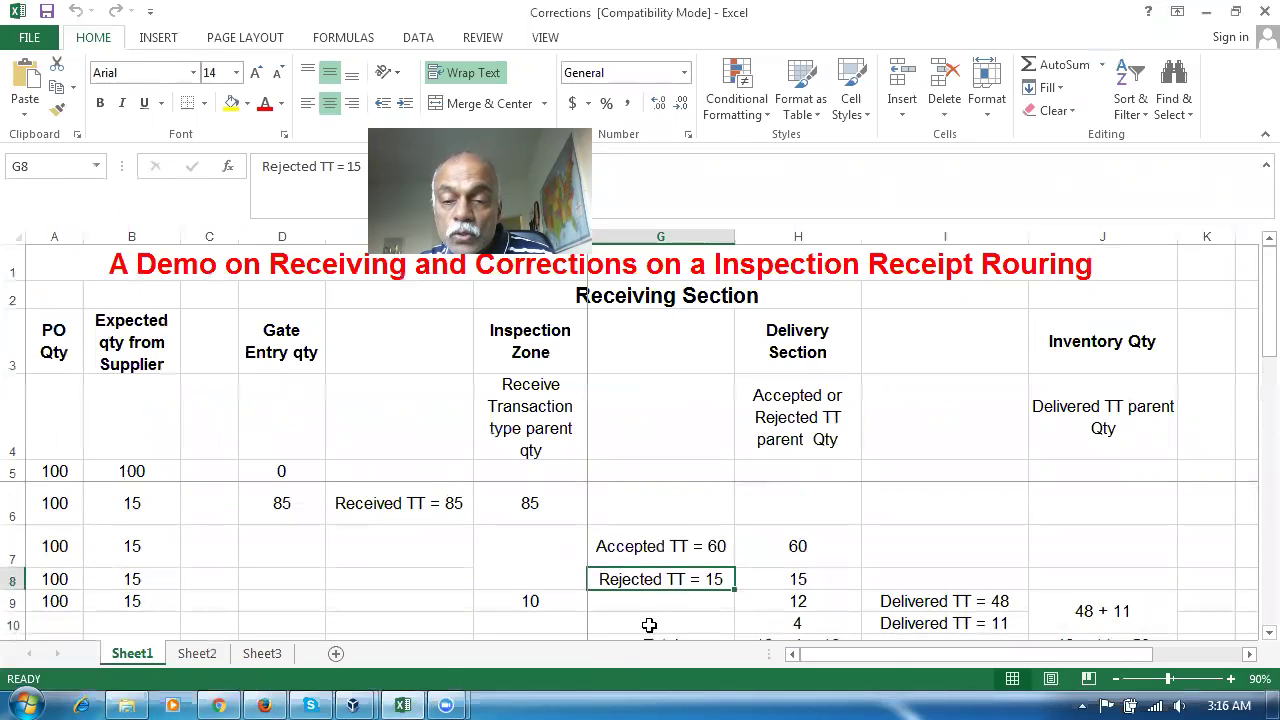
pyautogui.click(798, 536)
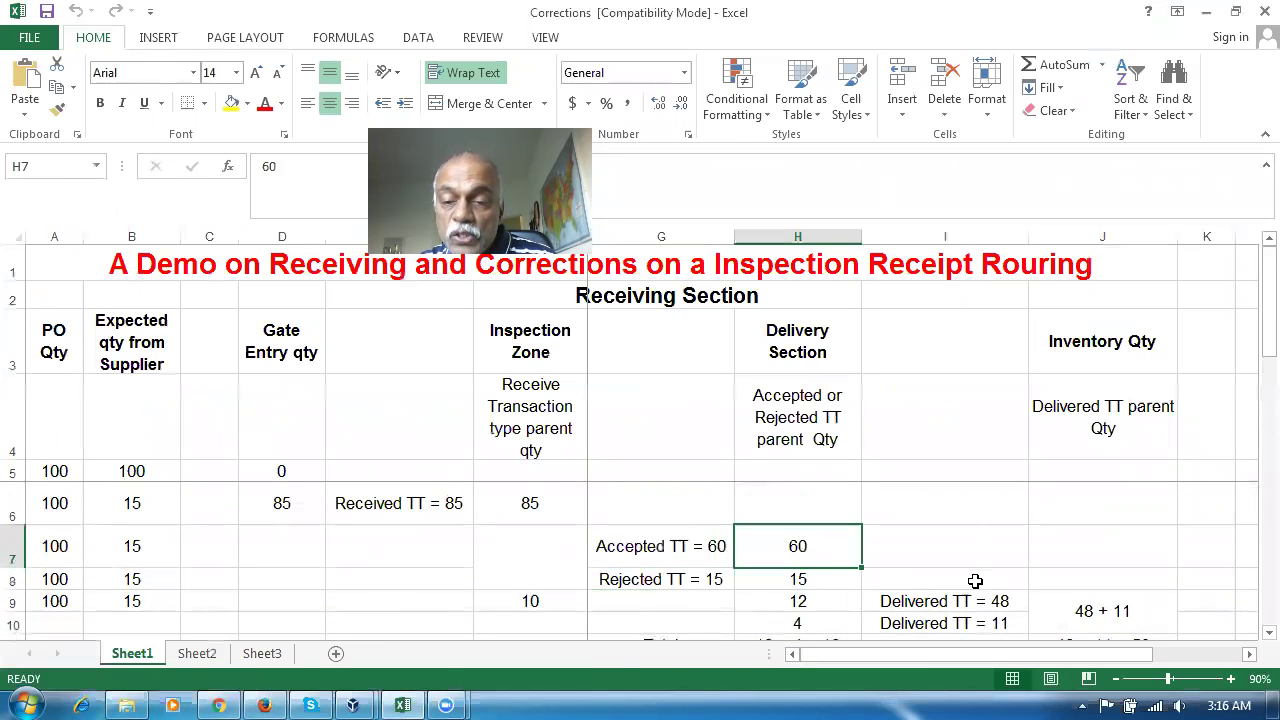
pyautogui.click(973, 601)
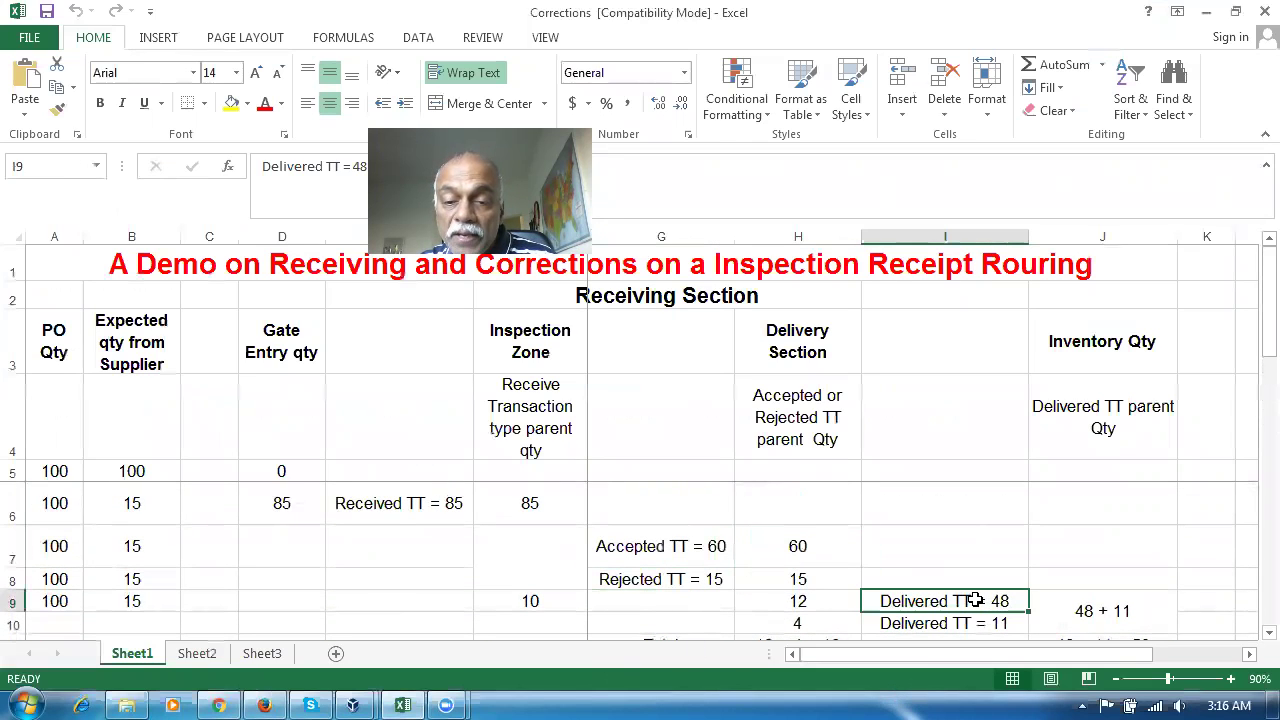
pyautogui.click(821, 576)
pyautogui.click(965, 623)
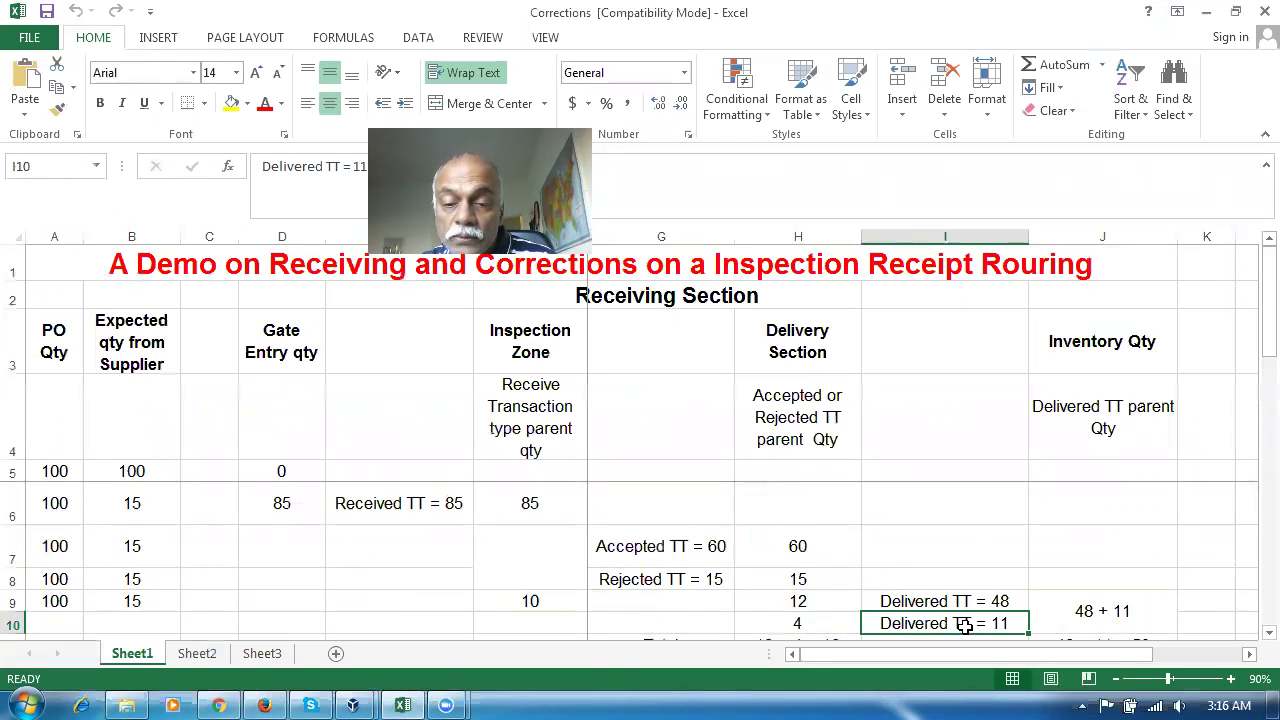
pyautogui.hotkey('alt', 'Tab')
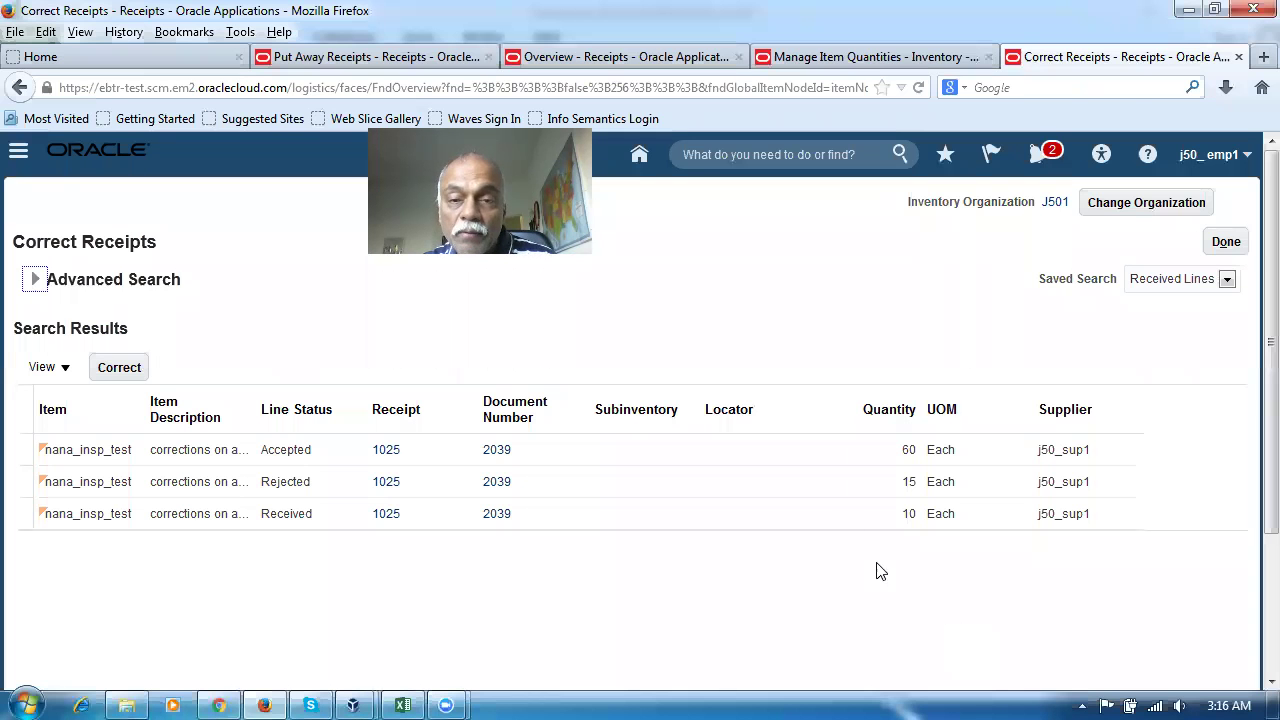
# Search Put Away Receipts for receipt 1025, listing its accepted 60 and rejected 15 lines
pyautogui.hotkey('ctrl', 'pageup')
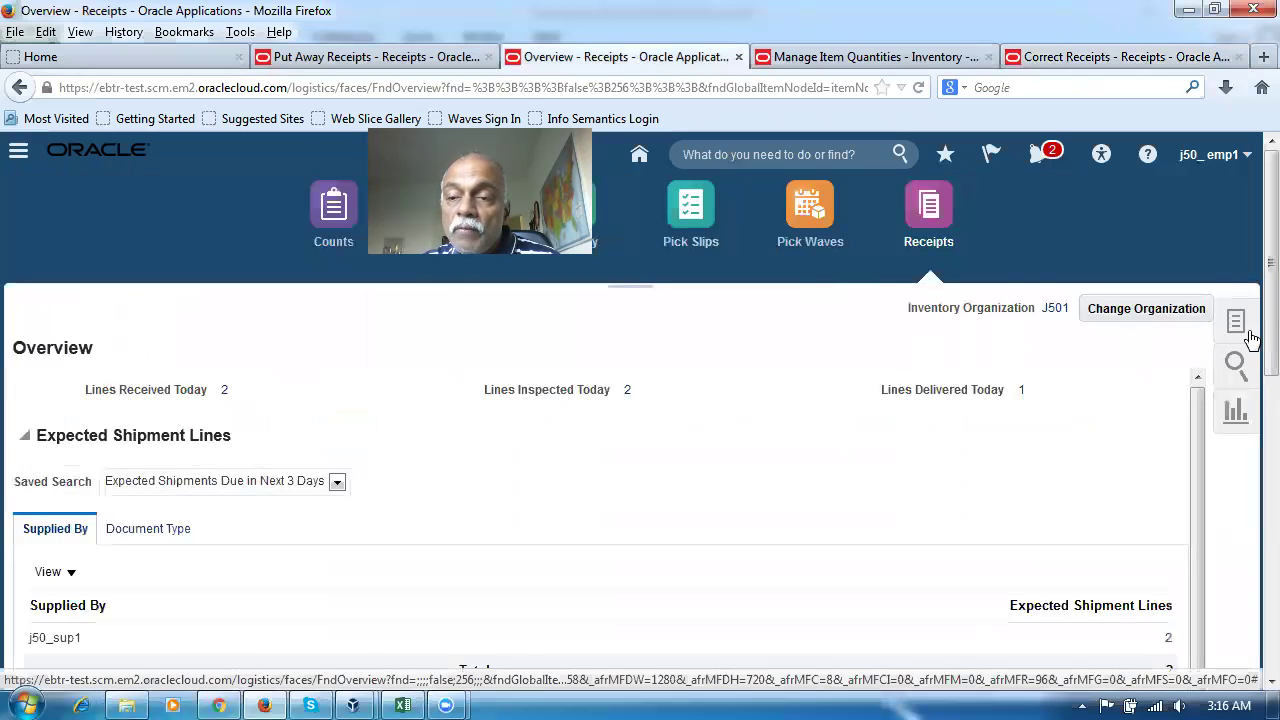
pyautogui.click(1236, 325)
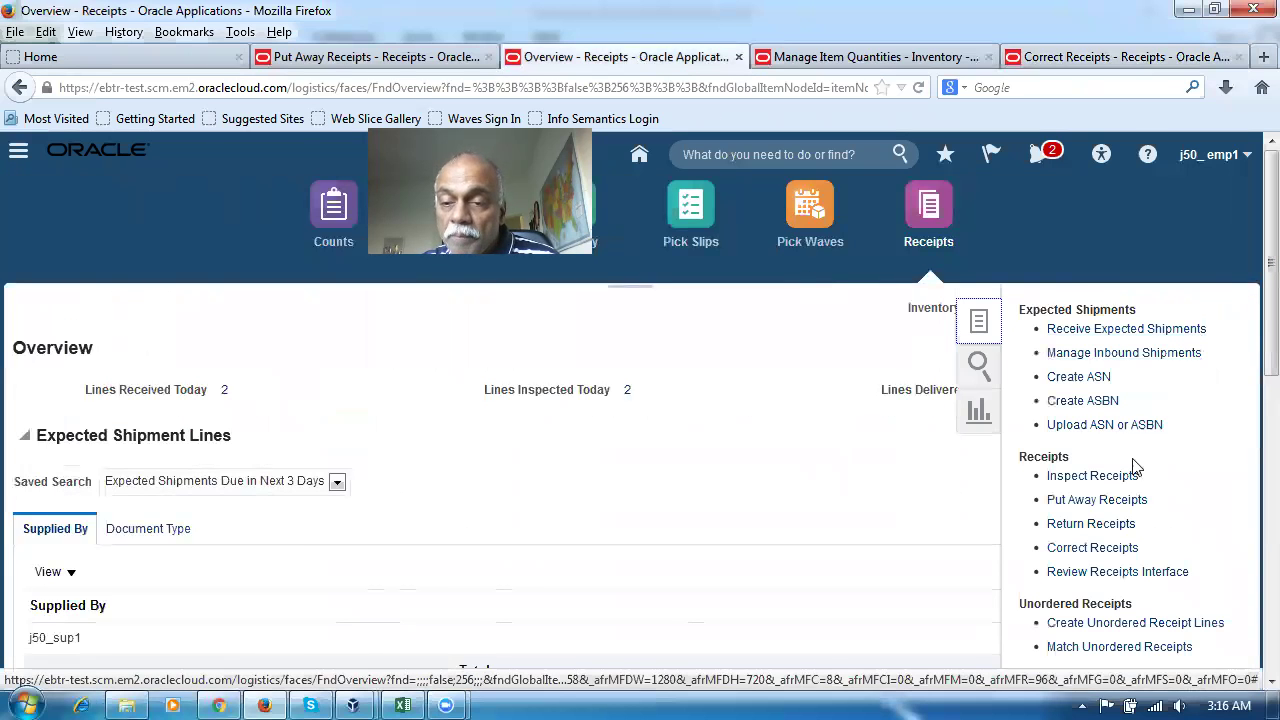
pyautogui.click(1120, 507)
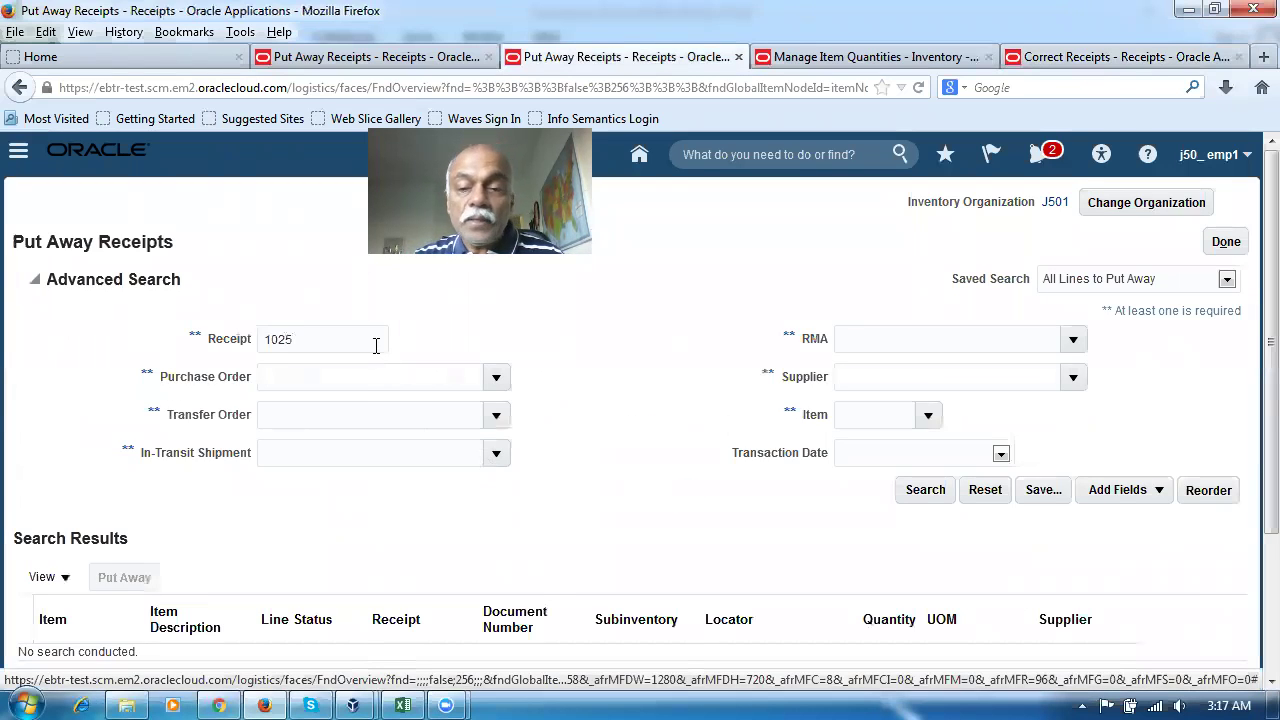
pyautogui.click(910, 491)
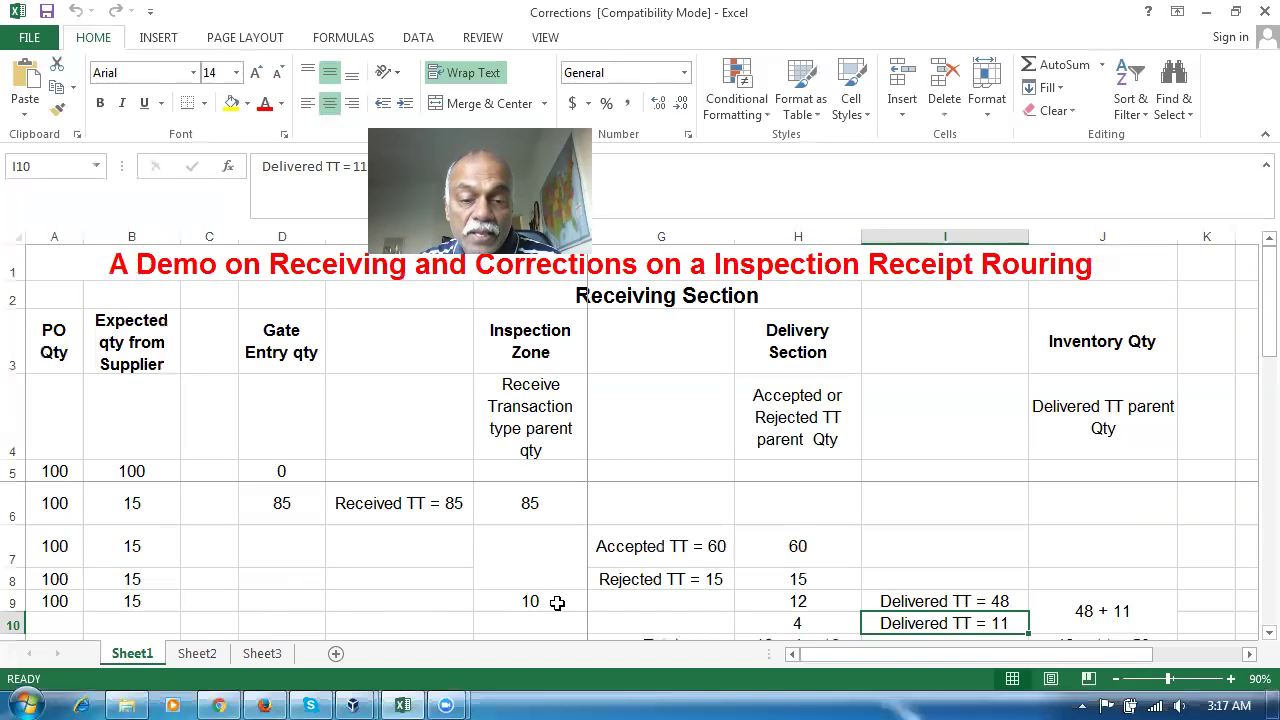
# Review inspection quantity 10 in F9 and the Accepted 60 and Rejected 15 notes, then return to Oracle
pyautogui.click(549, 601)
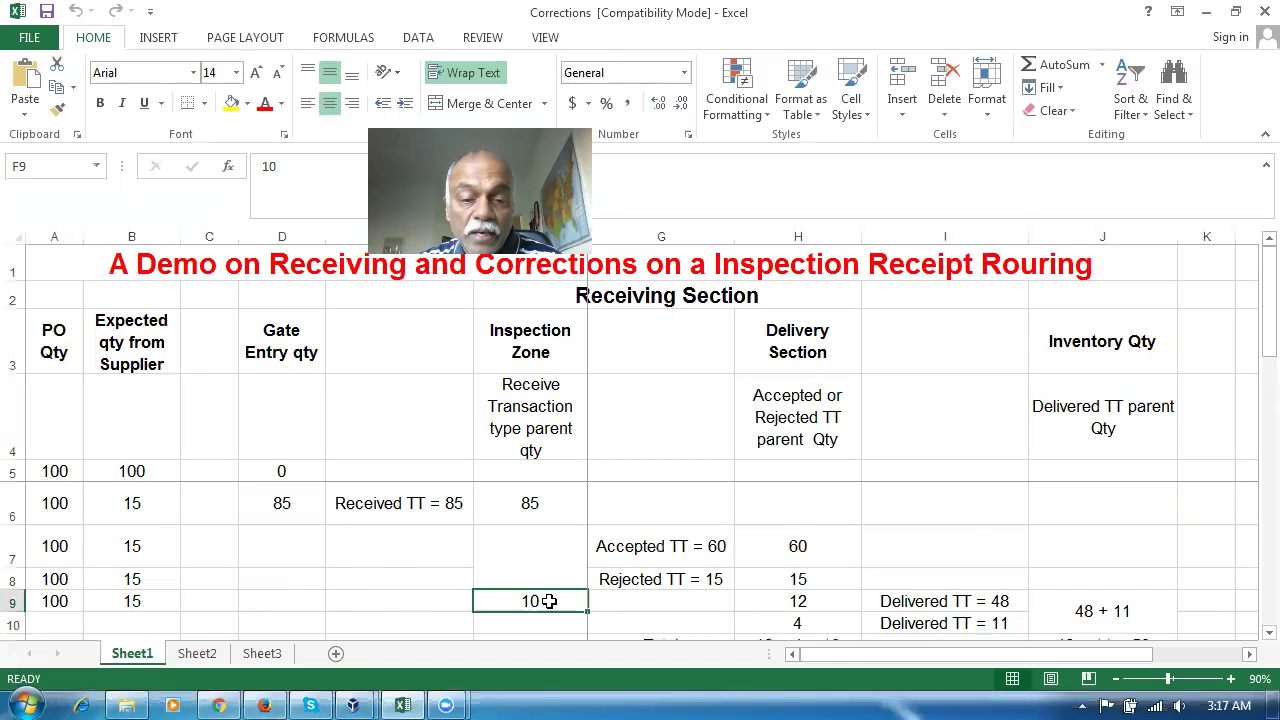
pyautogui.click(698, 550)
pyautogui.click(693, 579)
pyautogui.click(689, 555)
pyautogui.click(680, 580)
pyautogui.click(680, 557)
pyautogui.click(693, 584)
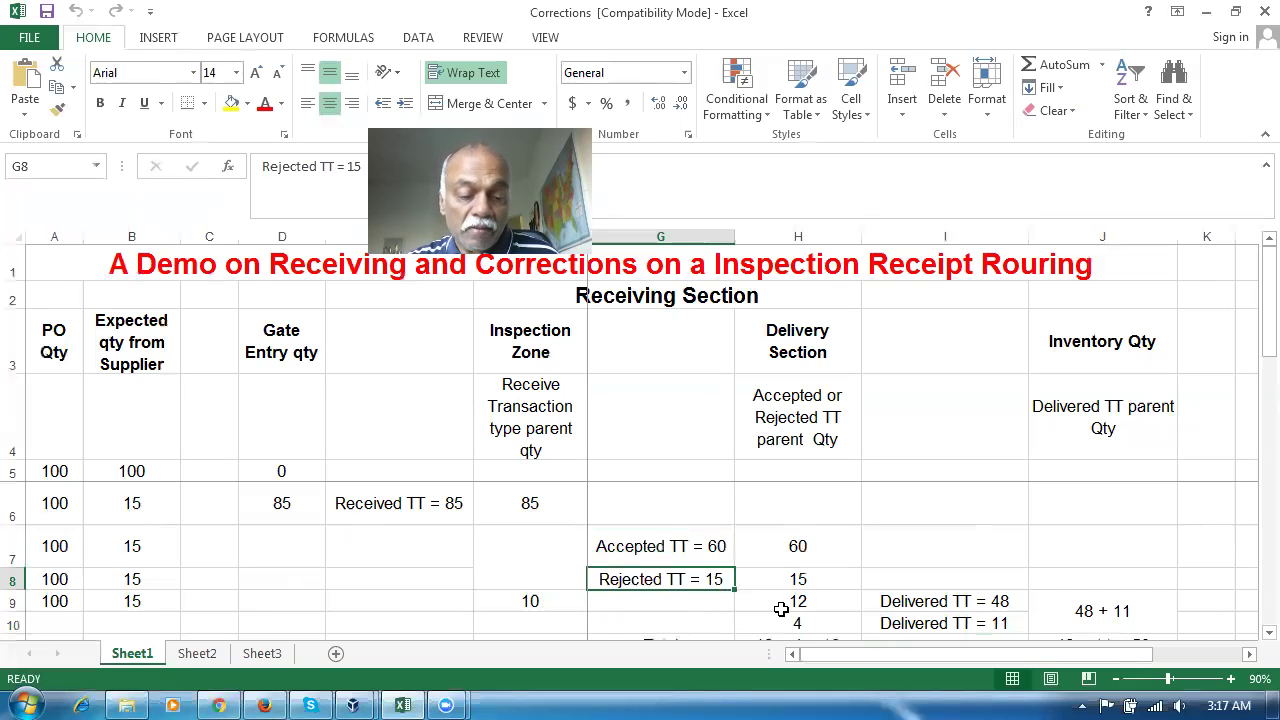
pyautogui.hotkey('alt', 'Tab')
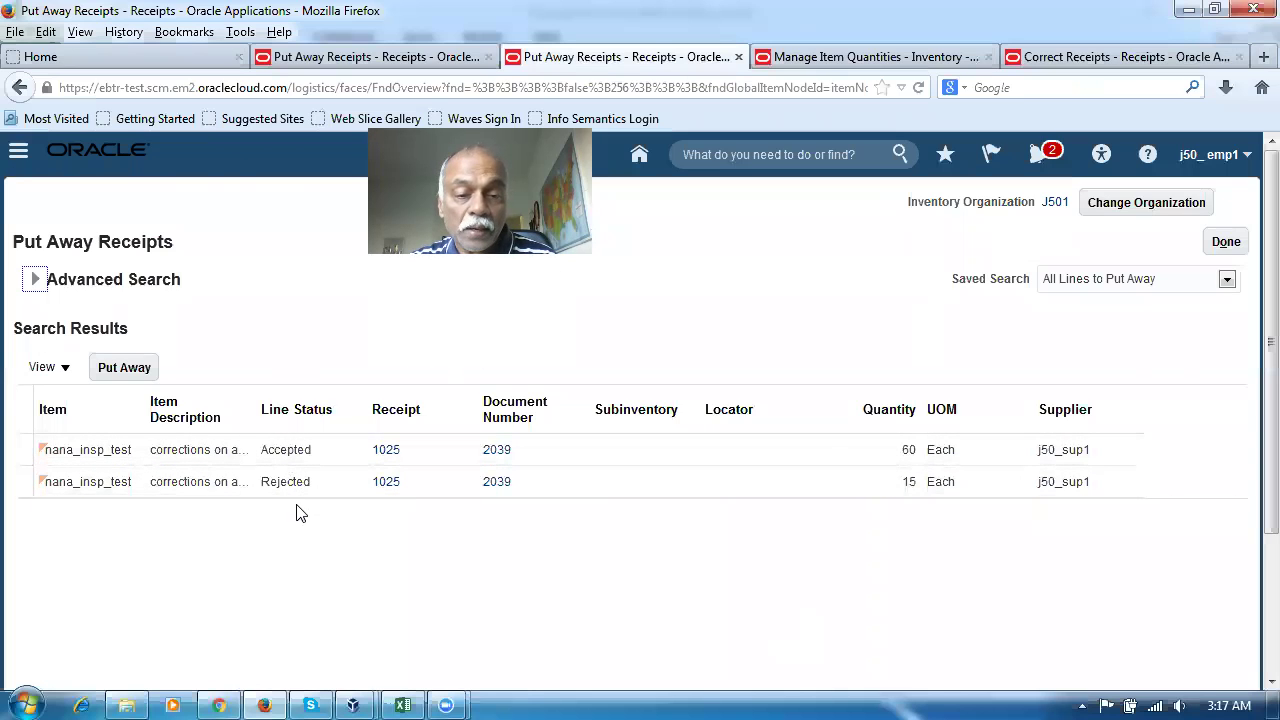
# Start putting away the accepted 60 line, changing its quantity to 48 per the spreadsheet
pyautogui.click(40, 447)
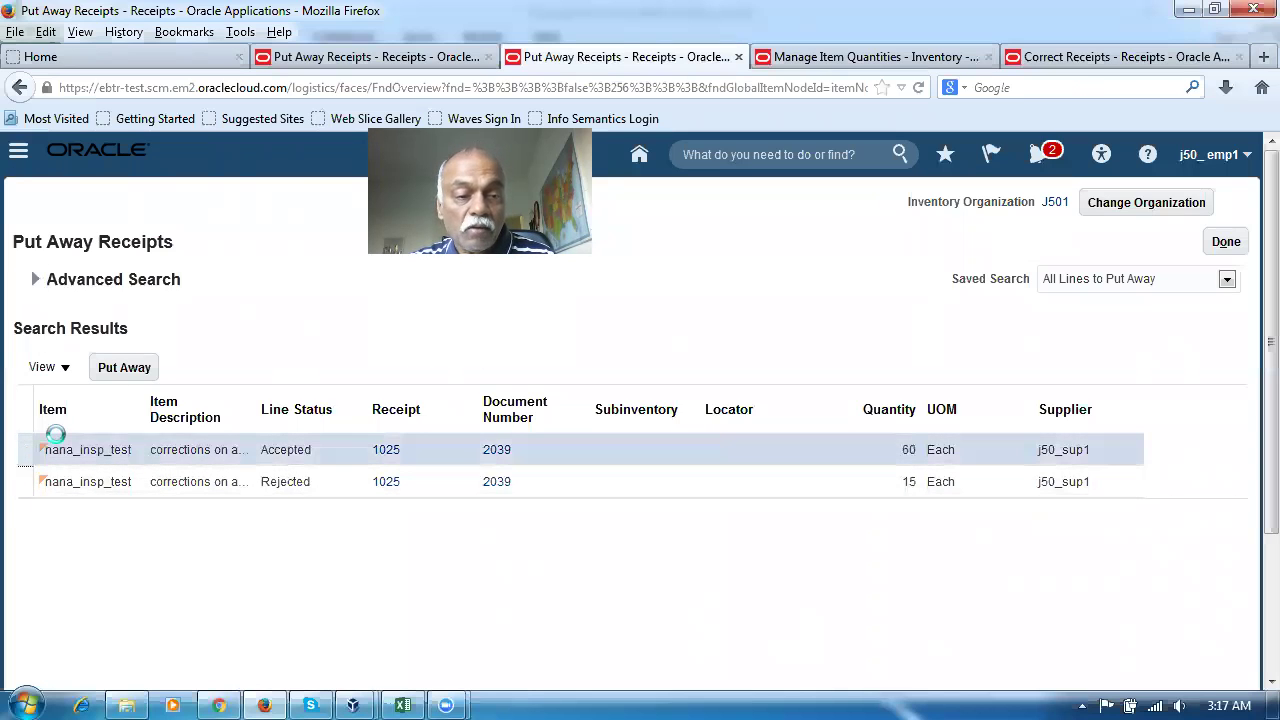
pyautogui.click(124, 368)
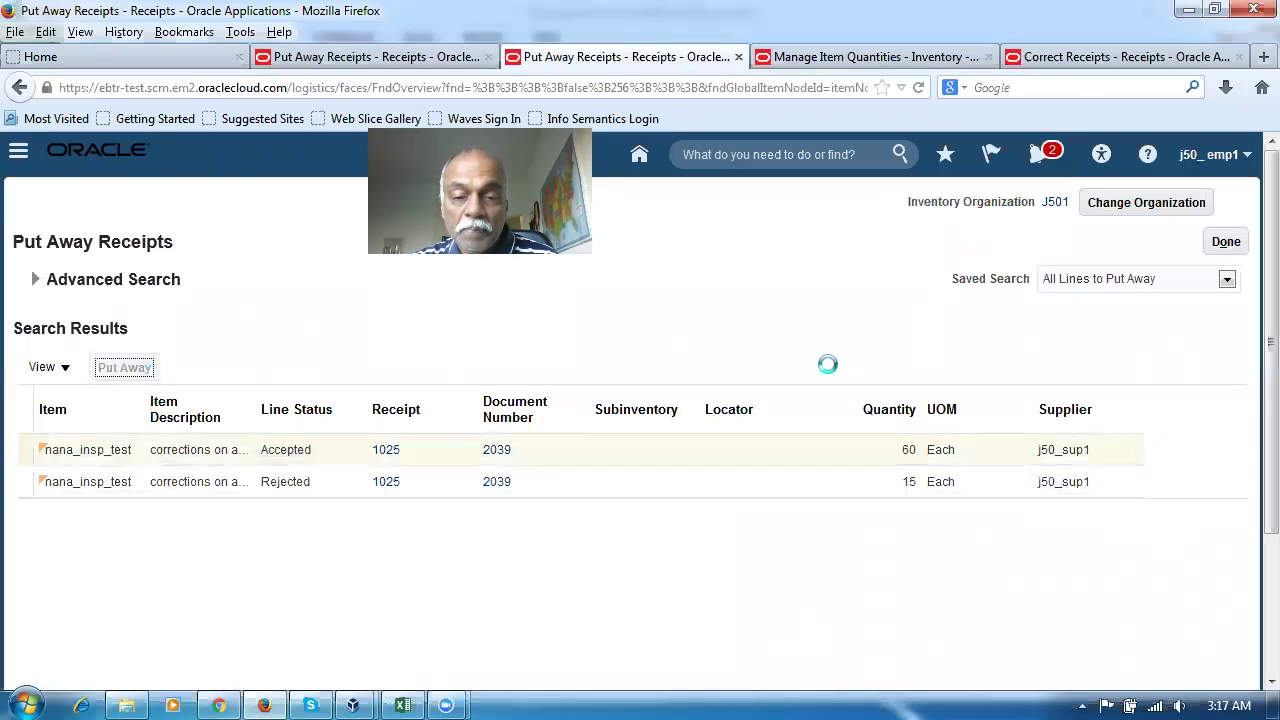
pyautogui.hotkey('alt', 'Tab')
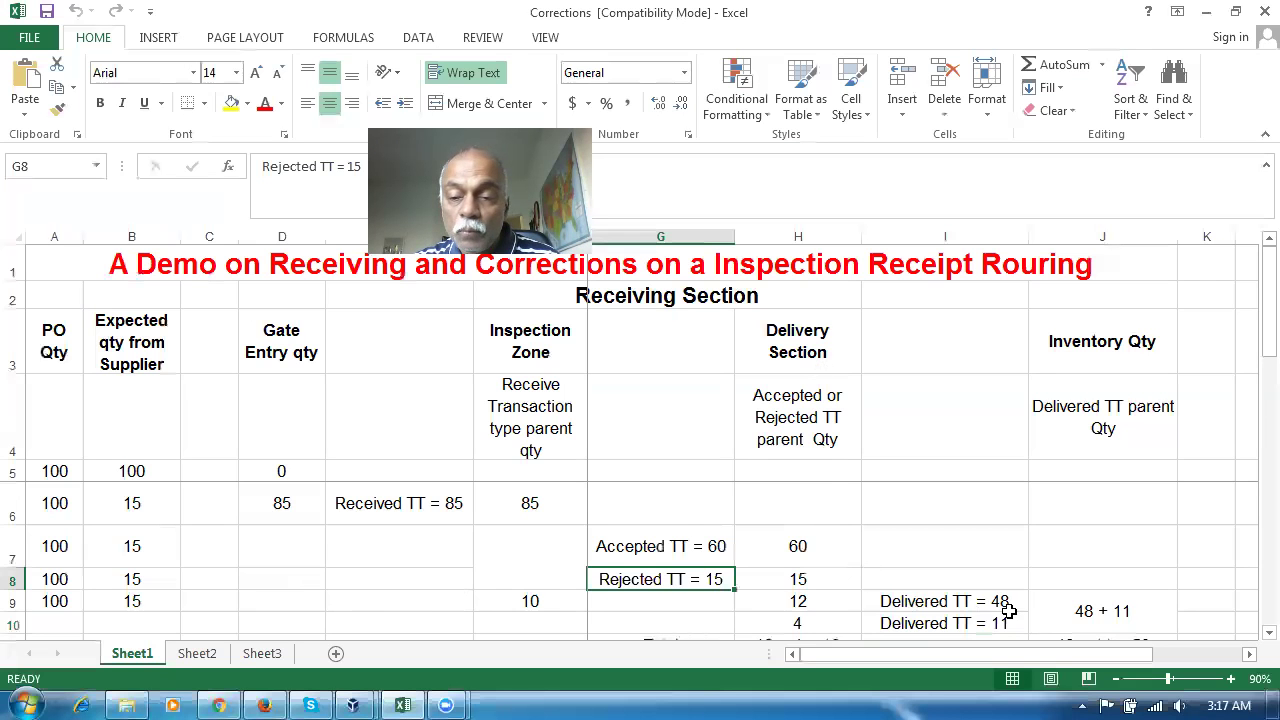
pyautogui.click(1002, 605)
pyautogui.hotkey('alt', 'Tab')
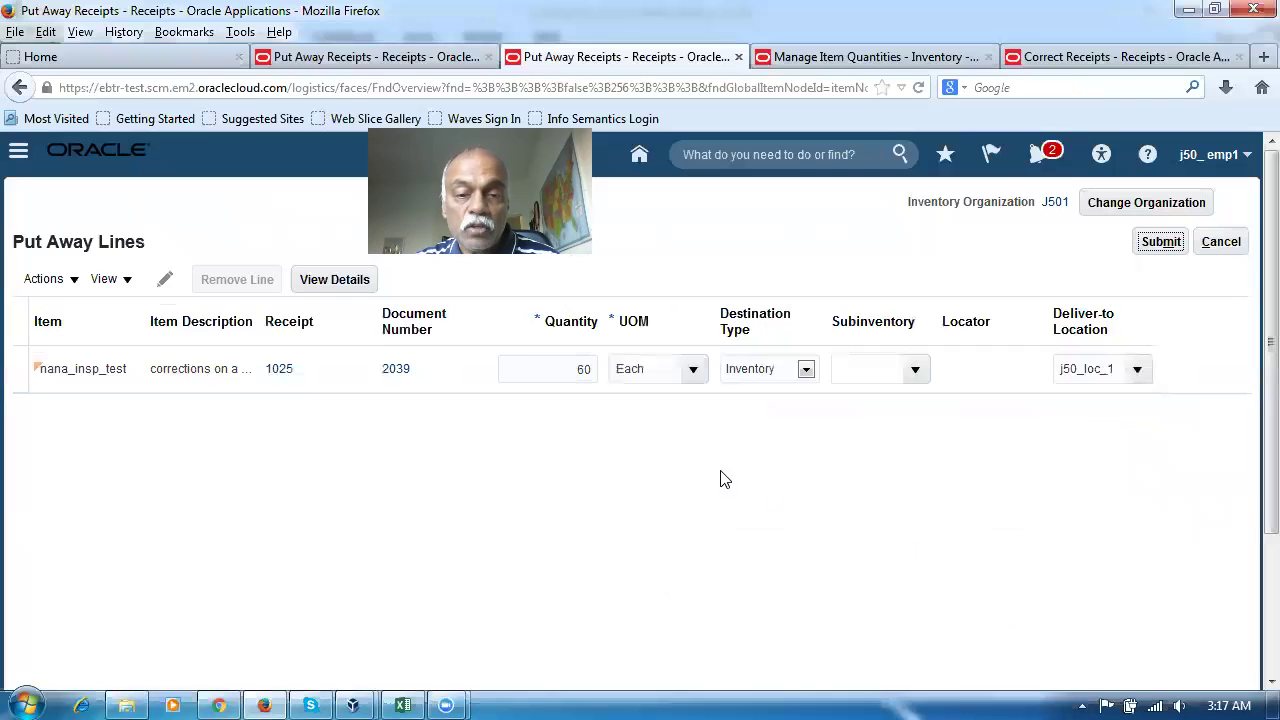
pyautogui.doubleClick(586, 370)
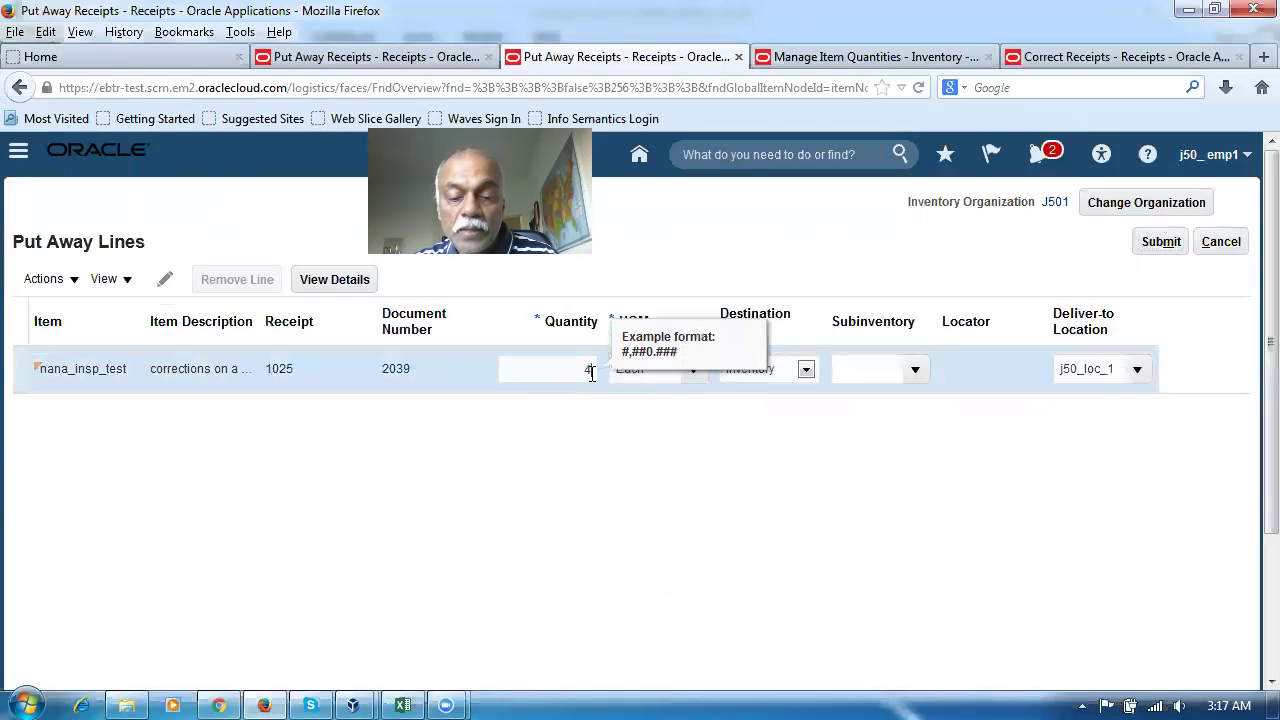
pyautogui.write('48')
pyautogui.click(543, 525)
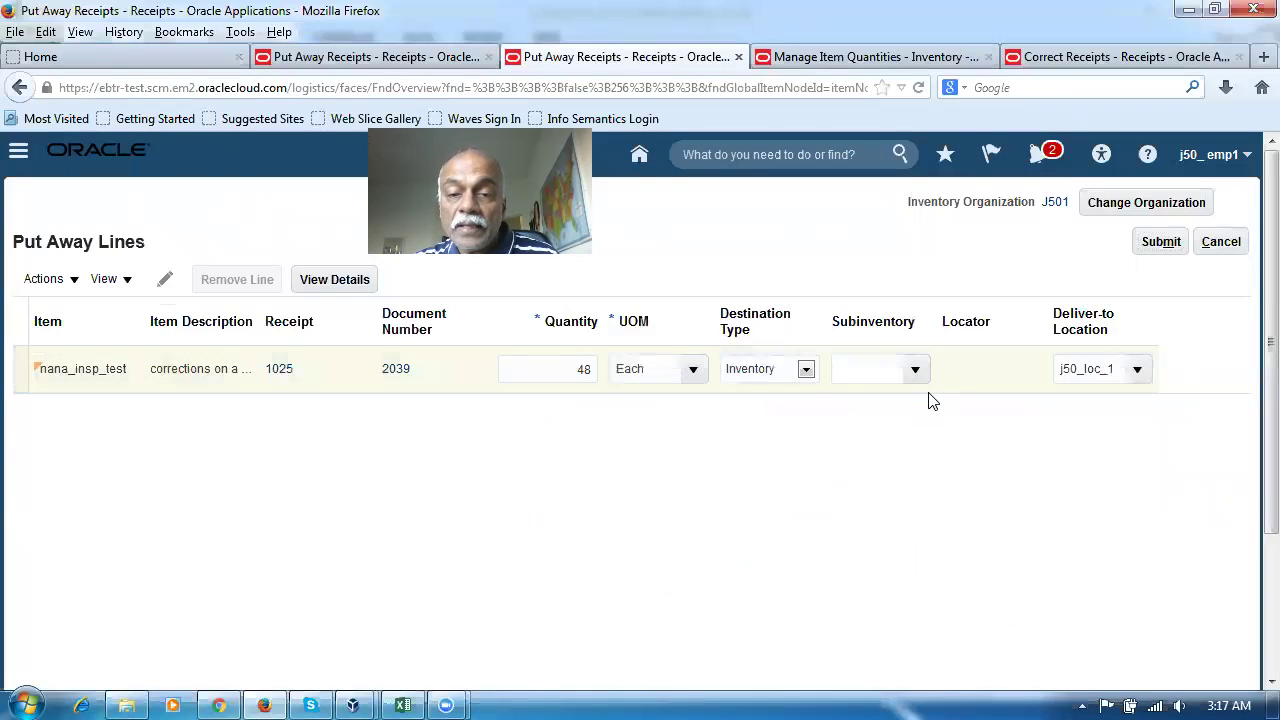
# Put the 48 units into subinventory J501_sub_1 and submit the put away
pyautogui.click(915, 370)
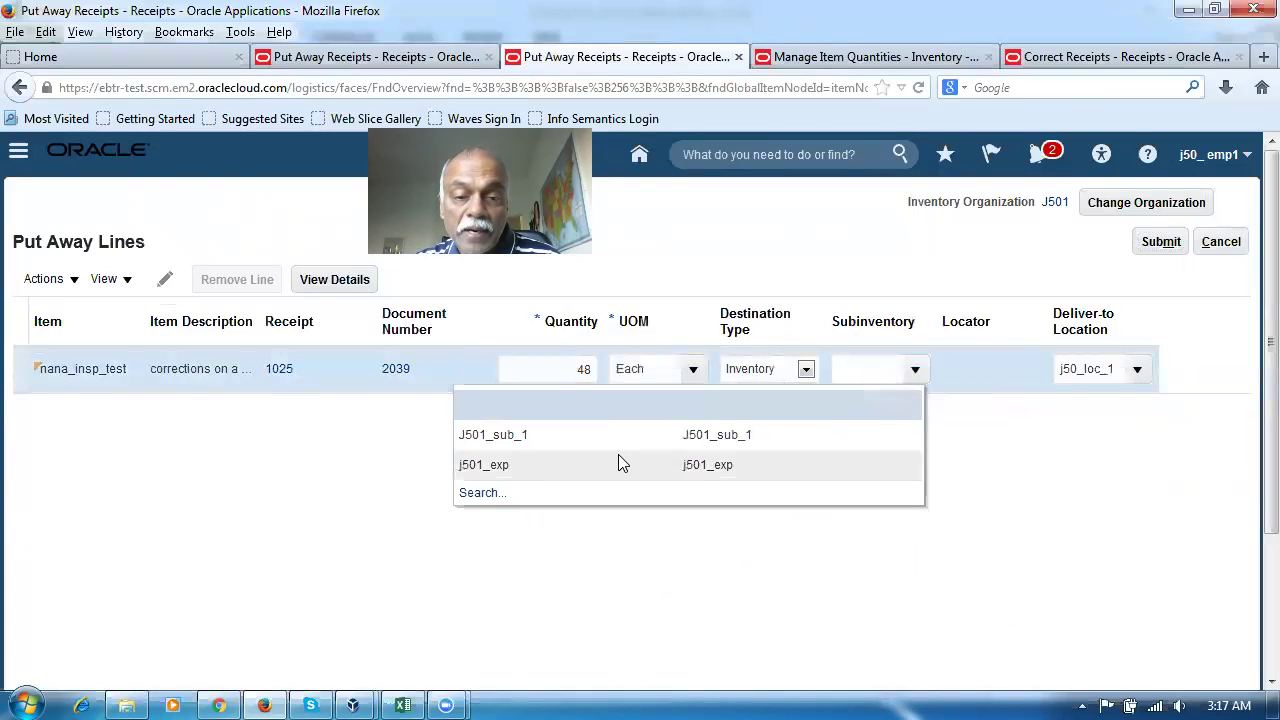
pyautogui.click(612, 436)
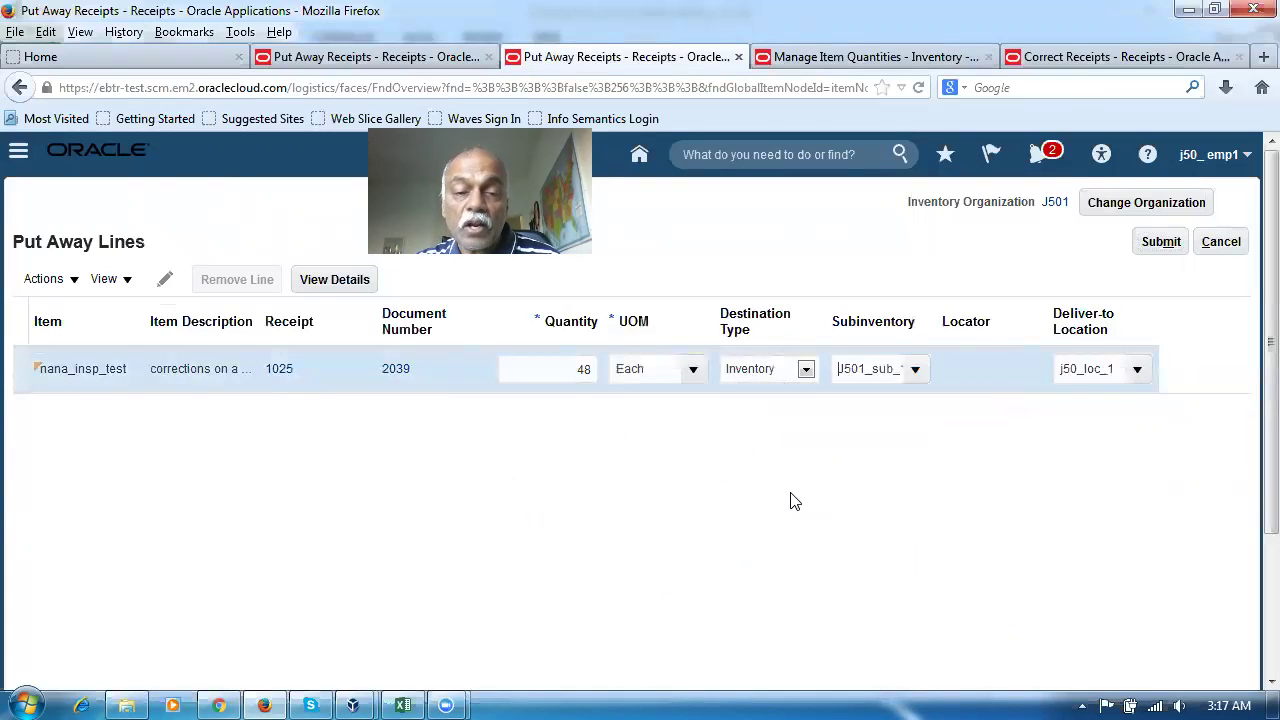
pyautogui.click(1162, 245)
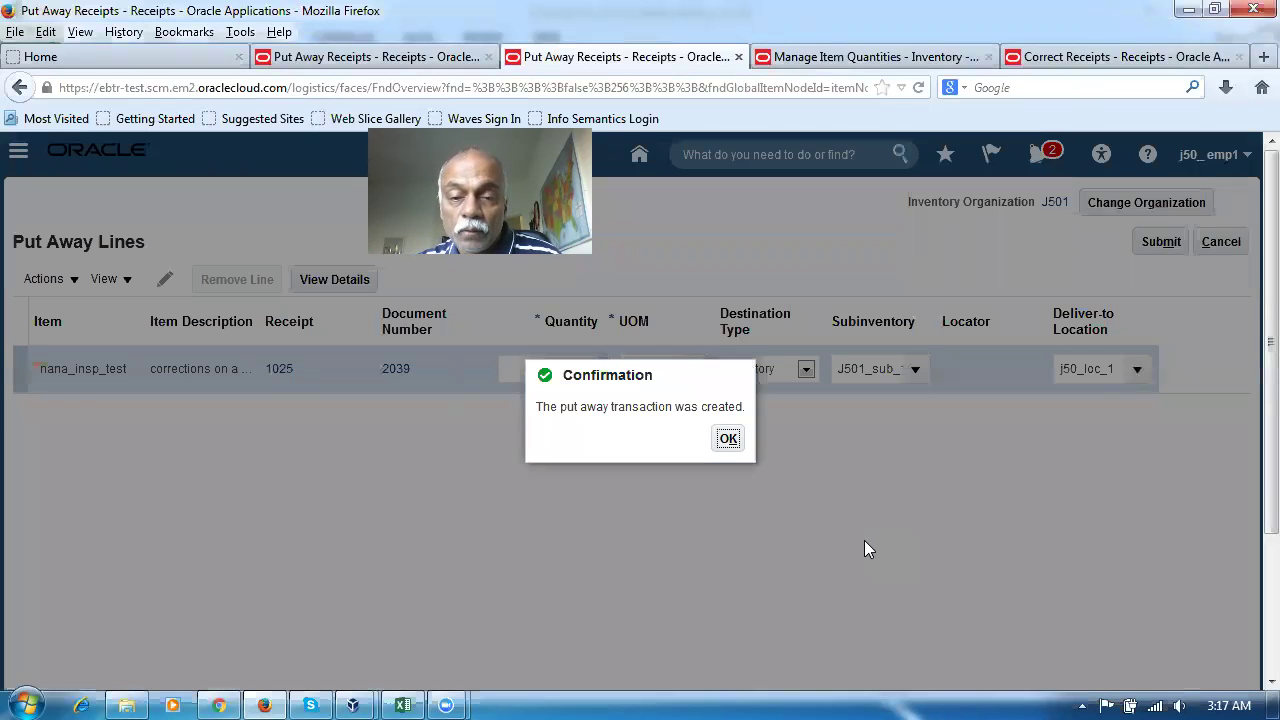
pyautogui.click(727, 438)
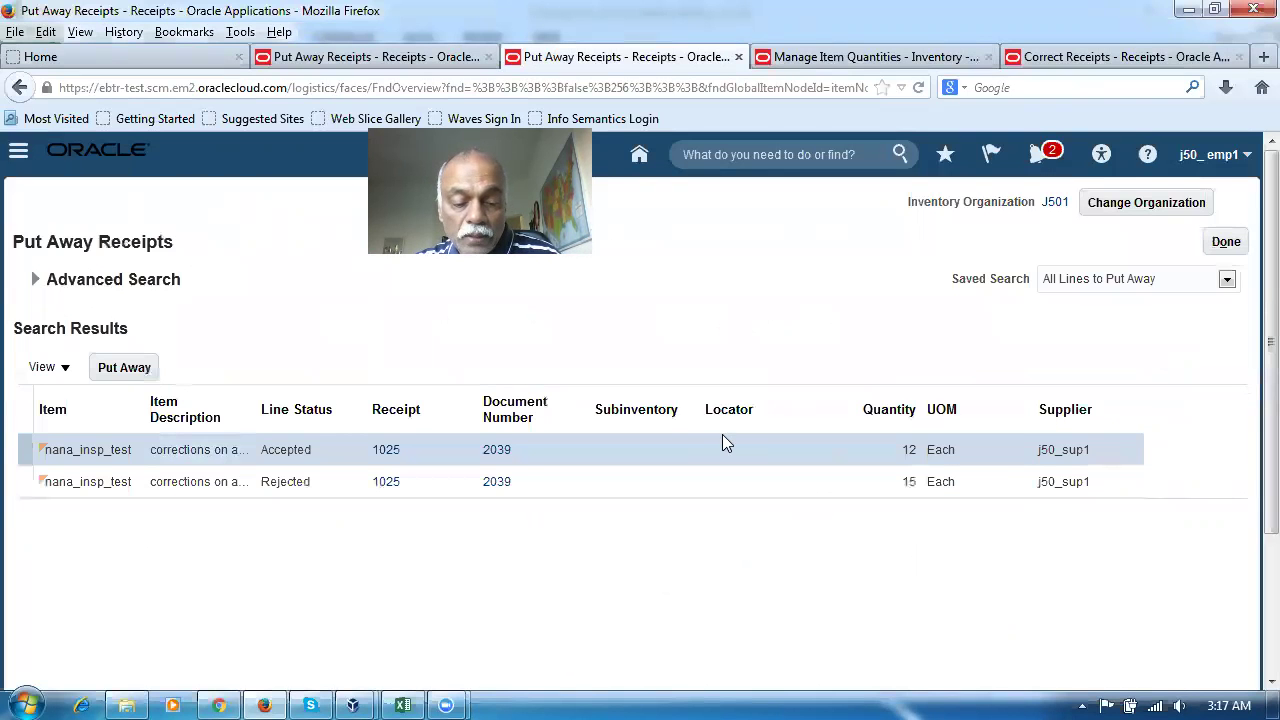
# Check the rejected quantity 15 and delivered quantity 11 in the Corrections workbook
pyautogui.hotkey('alt', 'Tab')
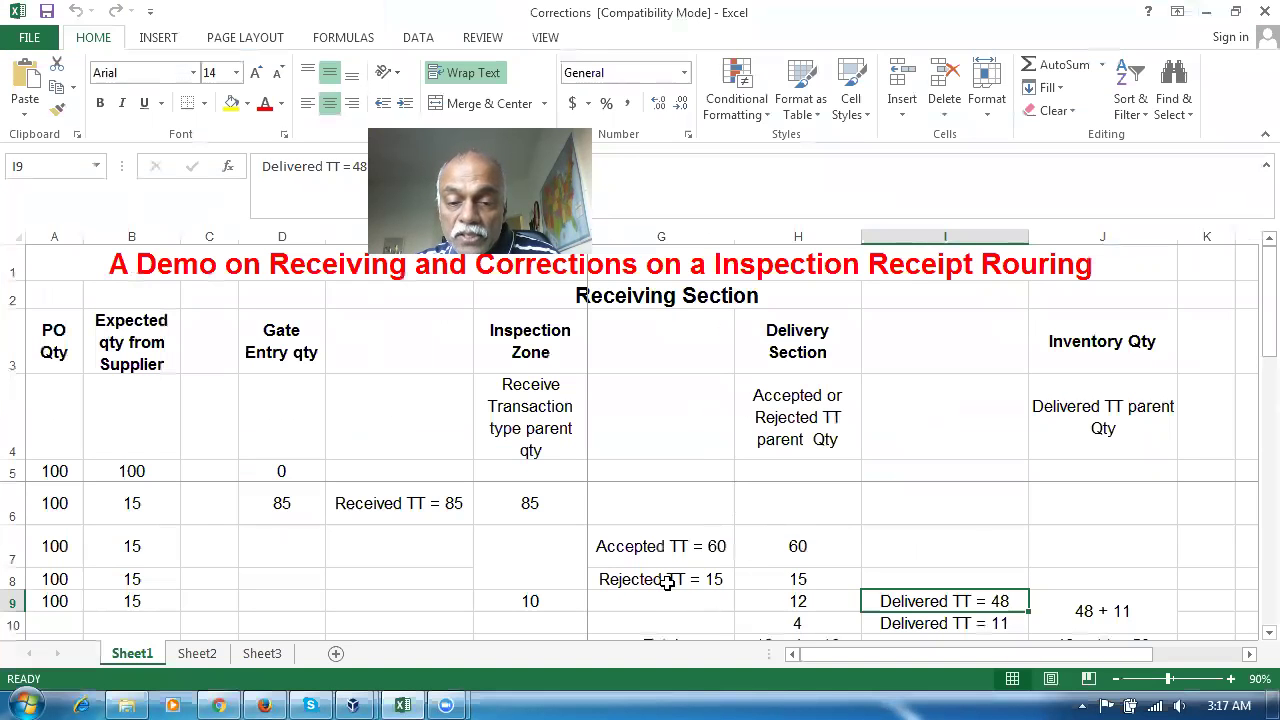
pyautogui.click(668, 583)
pyautogui.click(958, 623)
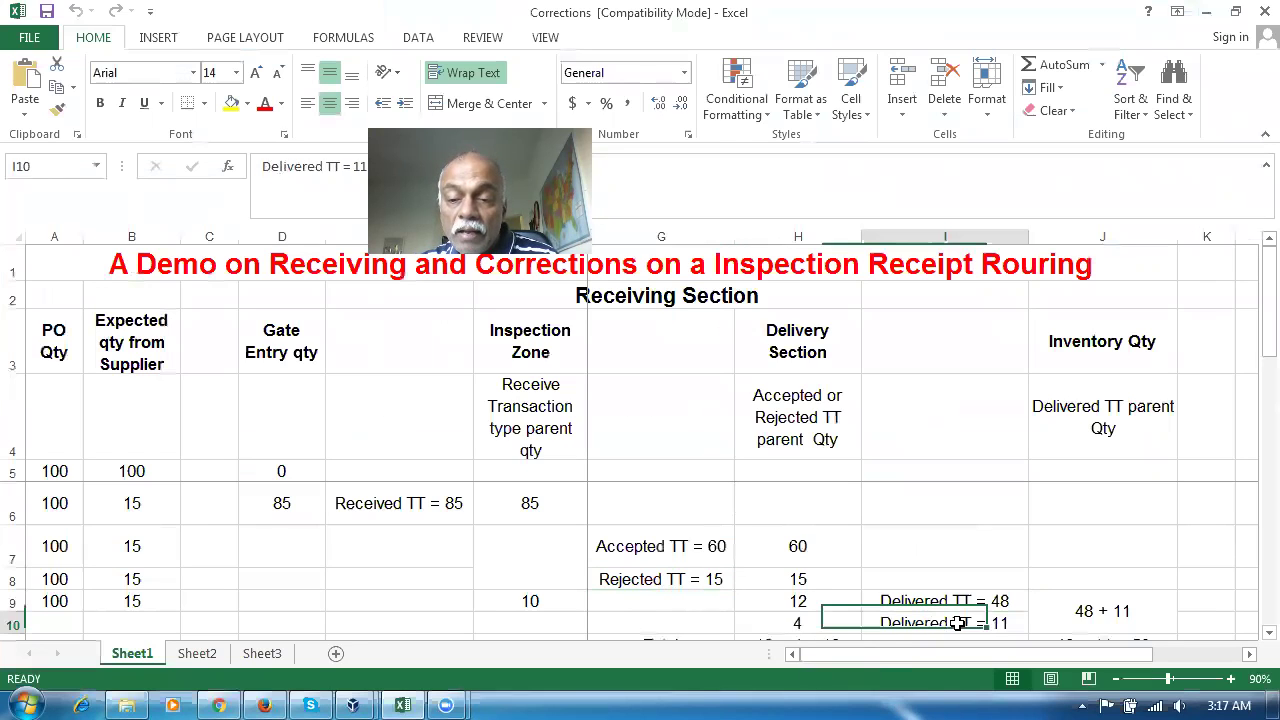
pyautogui.hotkey('alt', 'Tab')
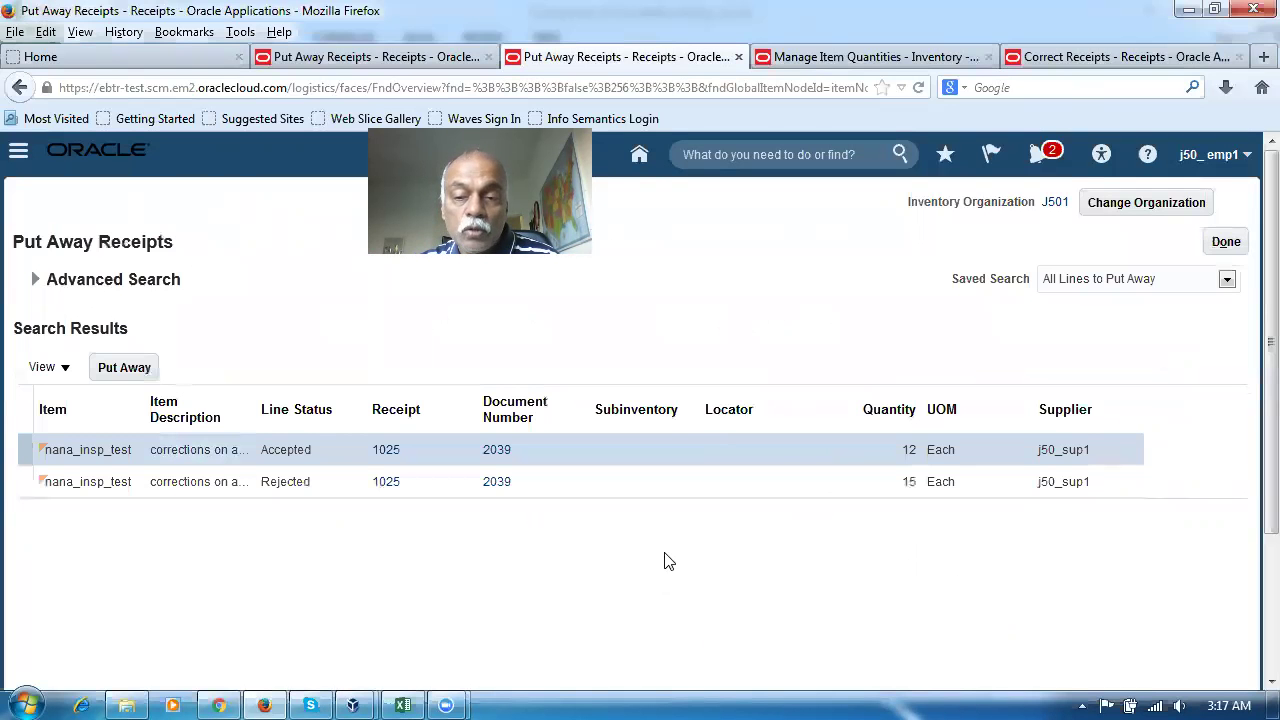
# Put away 11 of the rejected line into J501_sub_1, resubmitting after a missing-subinventory error
pyautogui.click(25, 483)
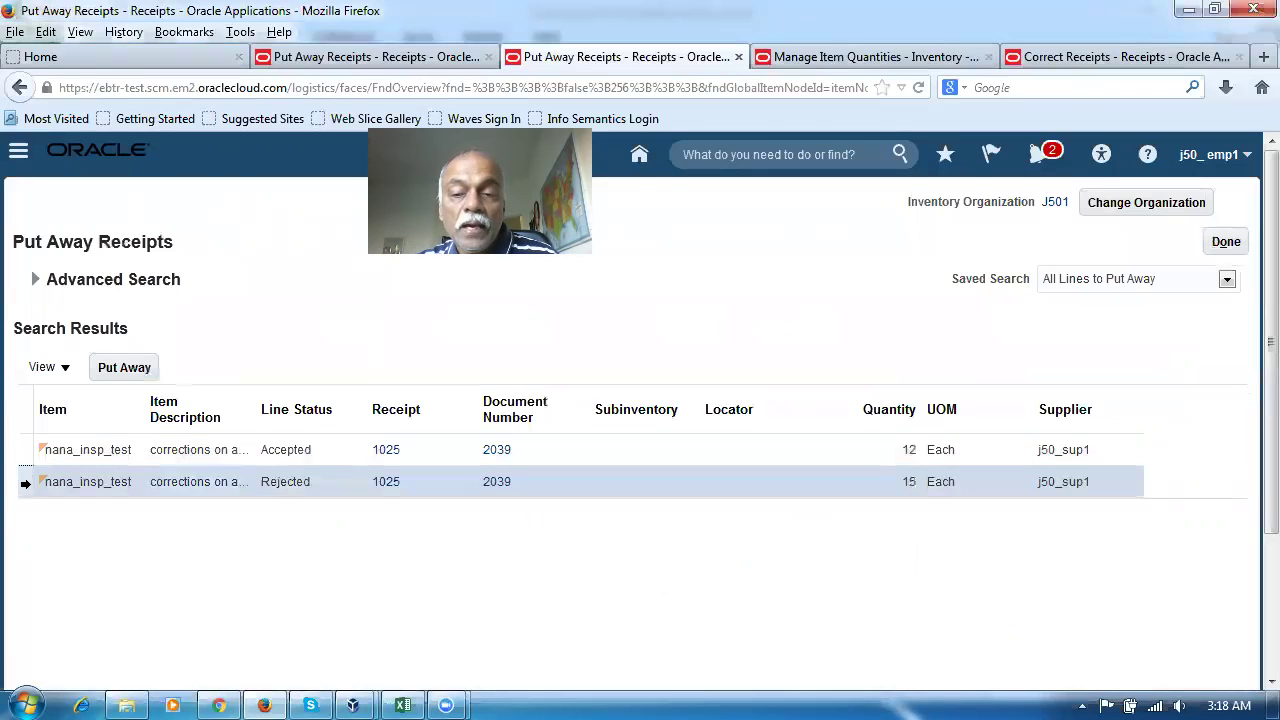
pyautogui.click(140, 369)
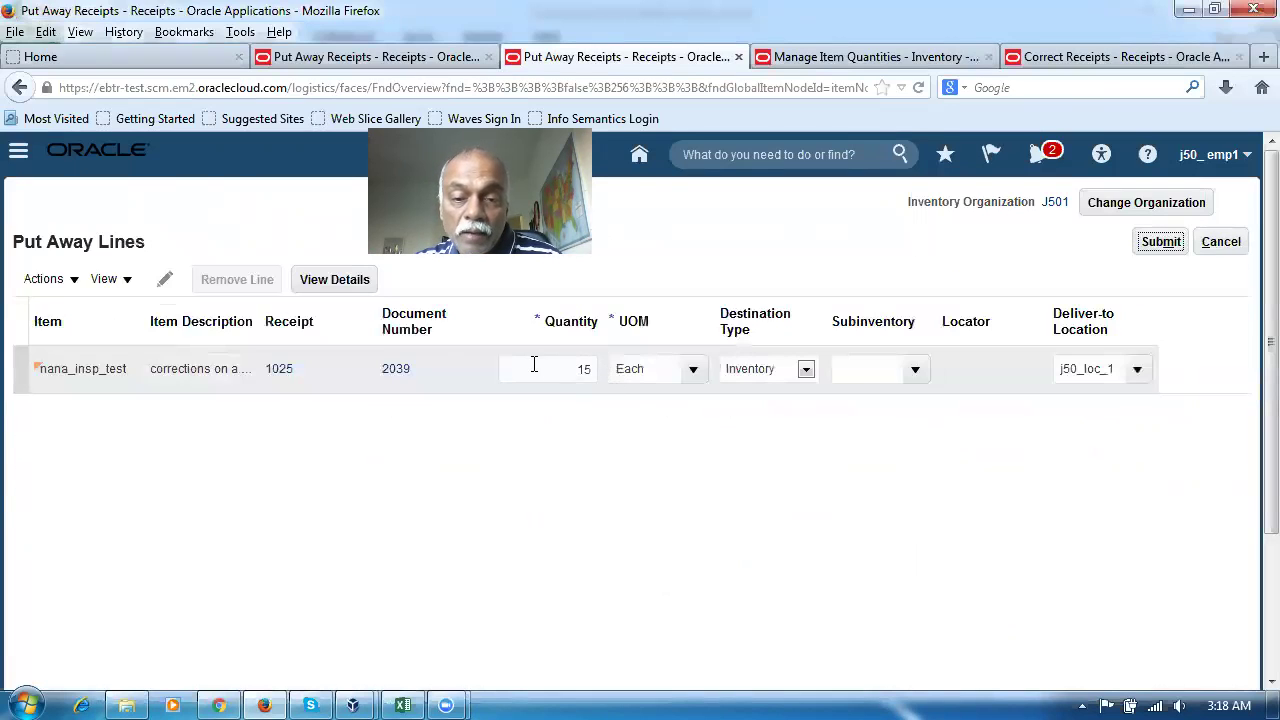
pyautogui.moveTo(534, 364); pyautogui.dragTo(634, 371)
pyautogui.write('11')
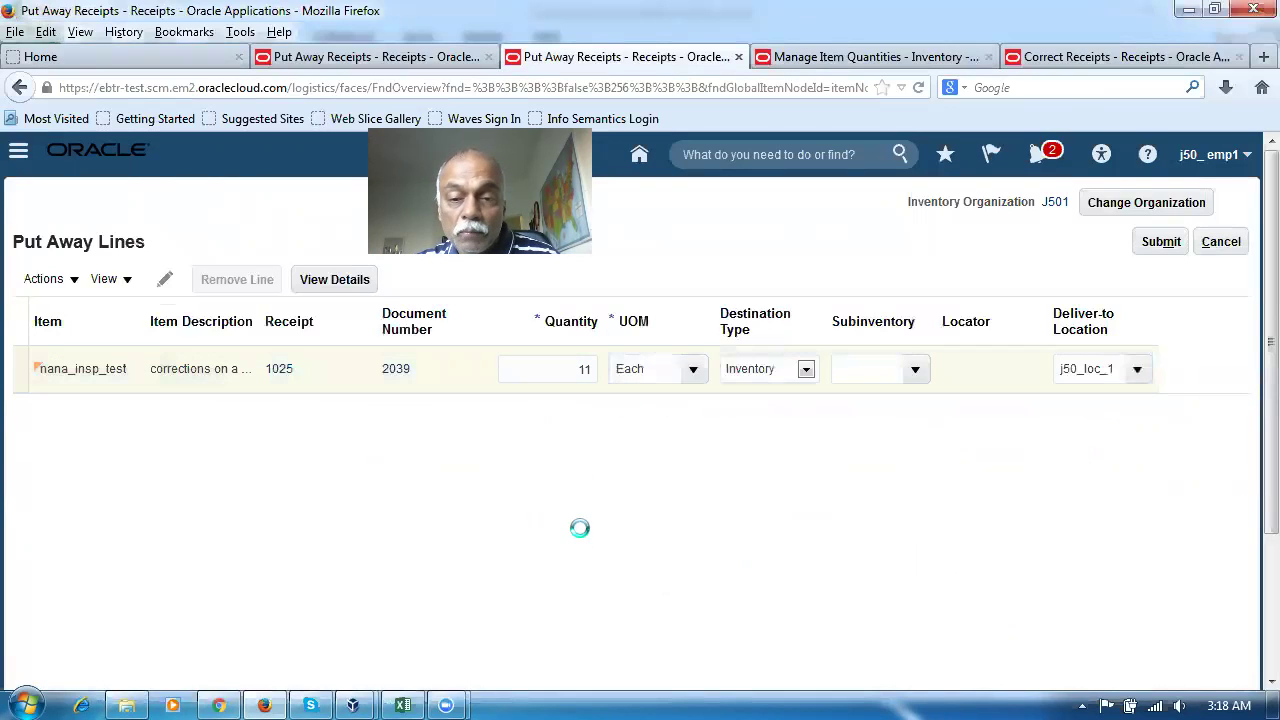
pyautogui.click(918, 370)
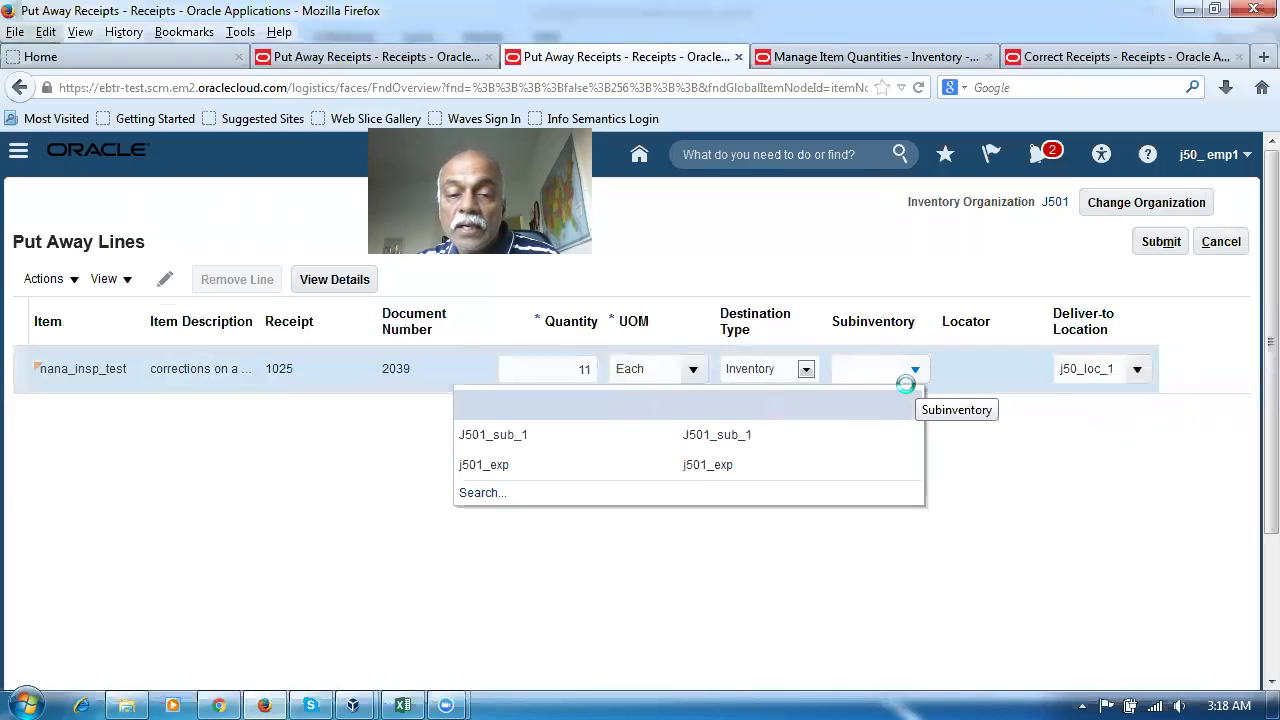
pyautogui.click(698, 456)
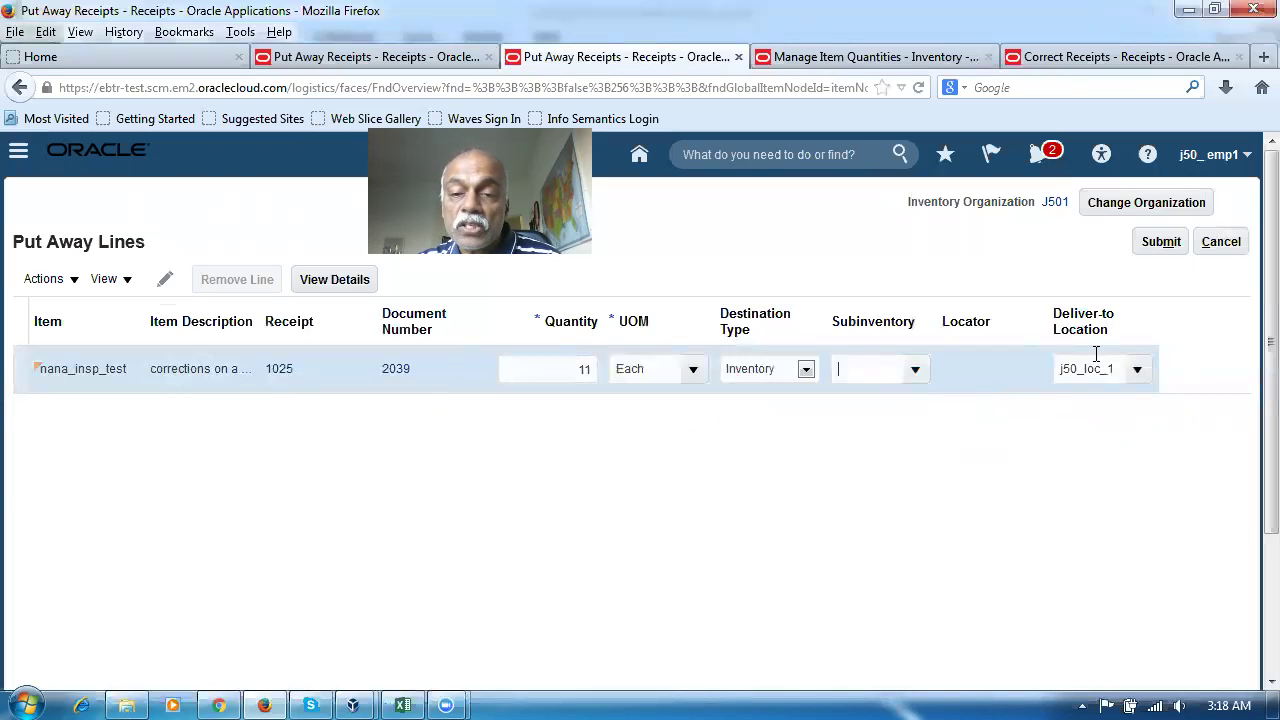
pyautogui.click(1155, 250)
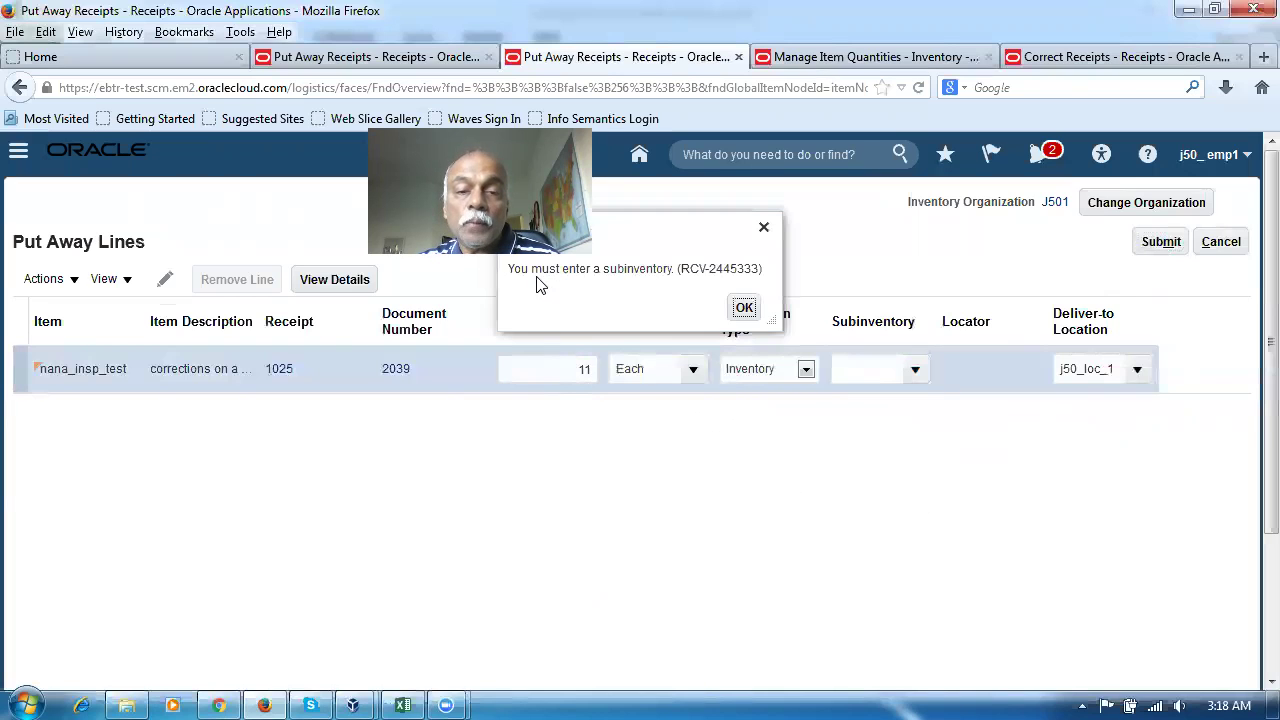
pyautogui.click(904, 374)
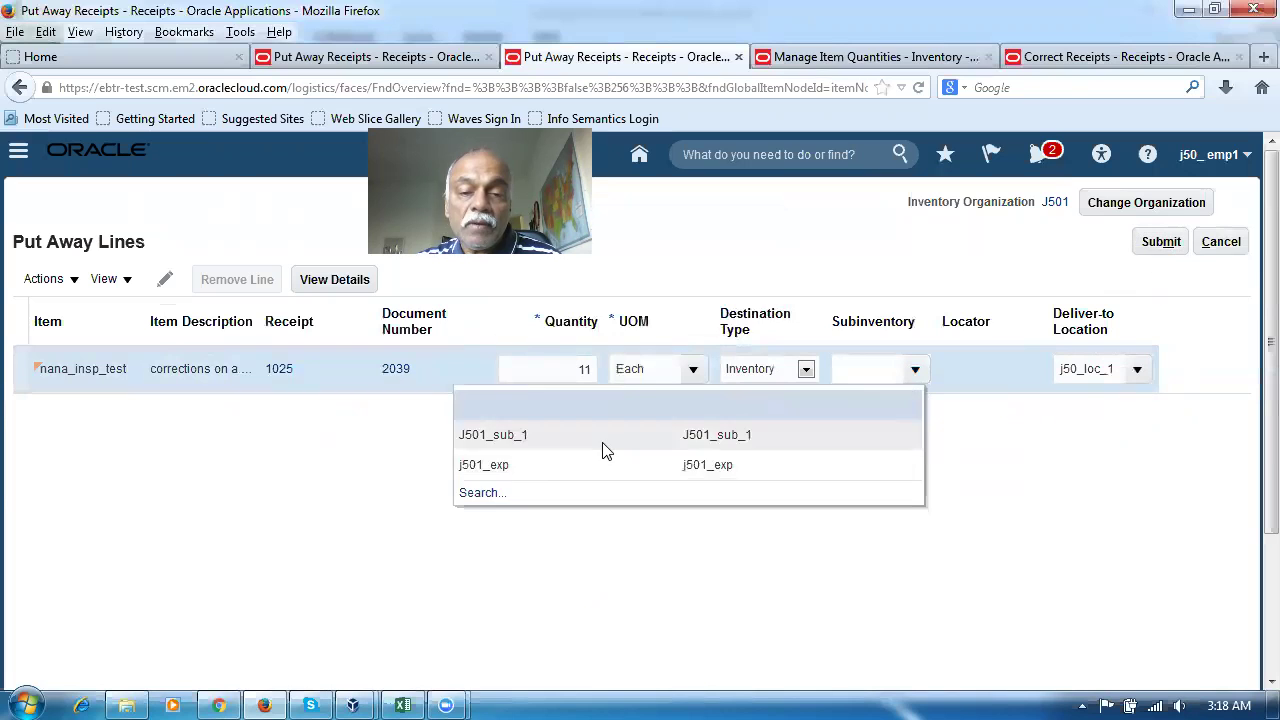
pyautogui.click(604, 449)
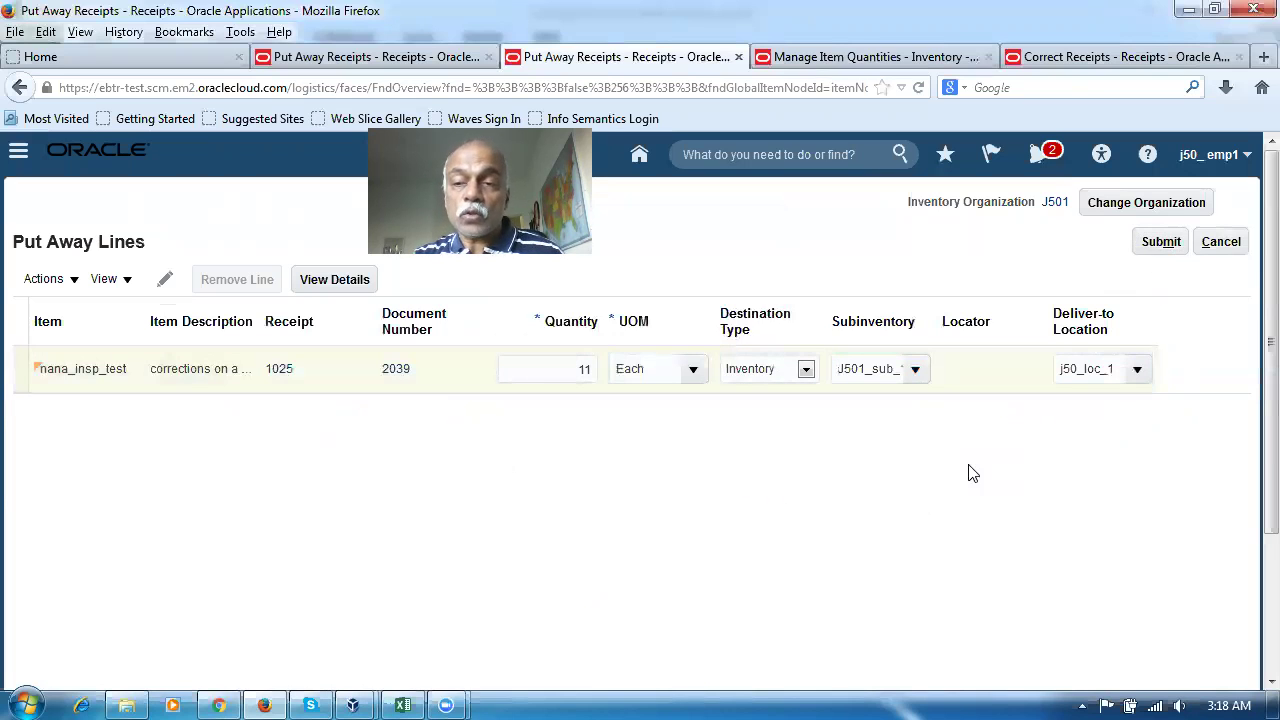
pyautogui.click(1155, 248)
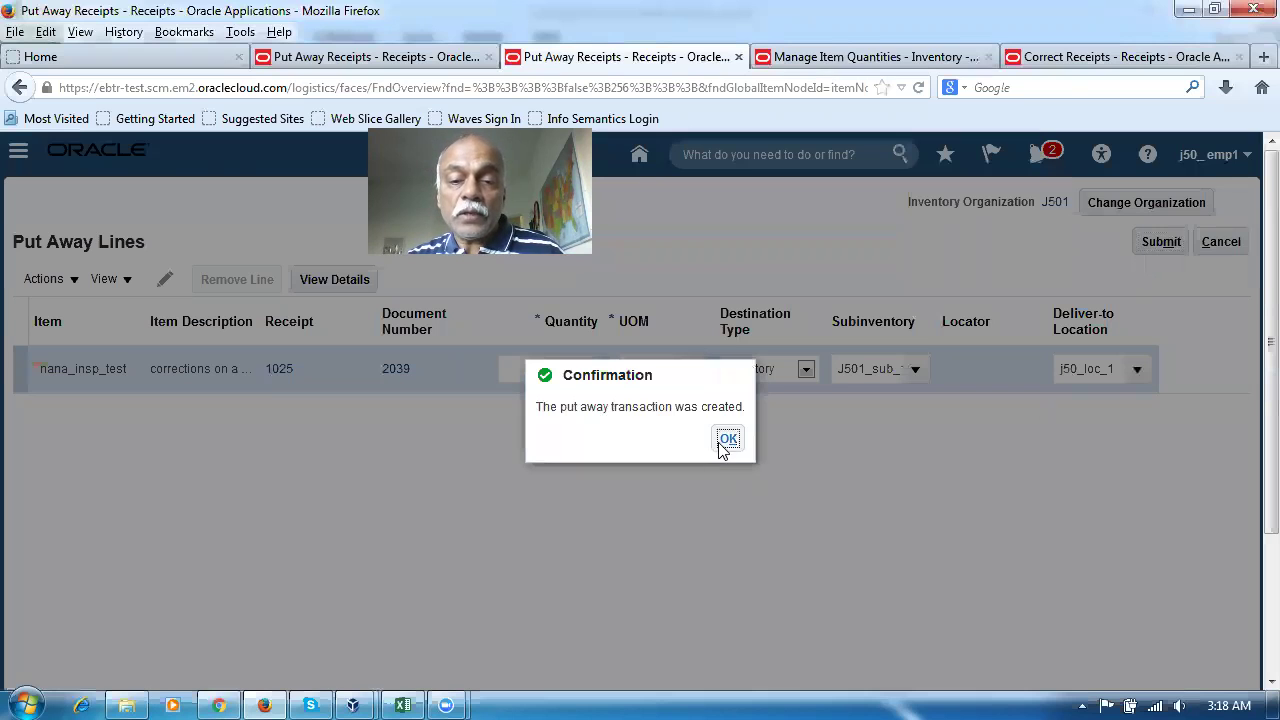
pyautogui.click(722, 442)
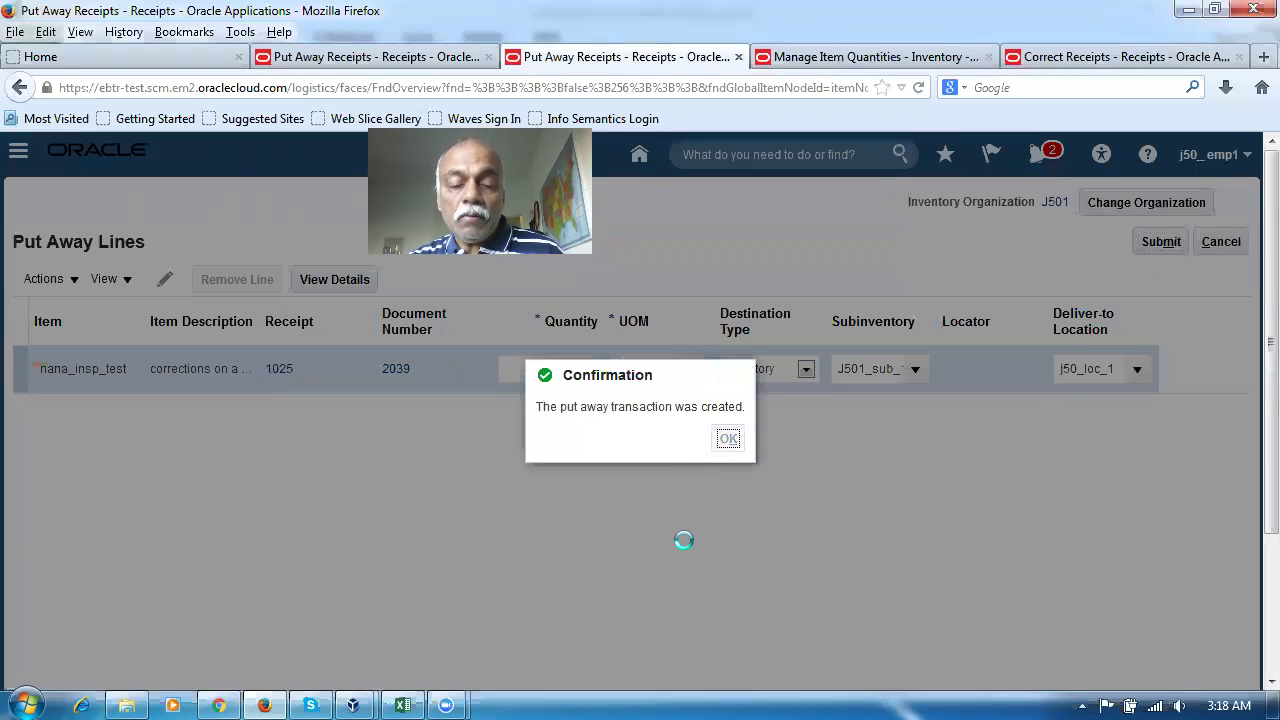
pyautogui.hotkey('alt', 'Tab')
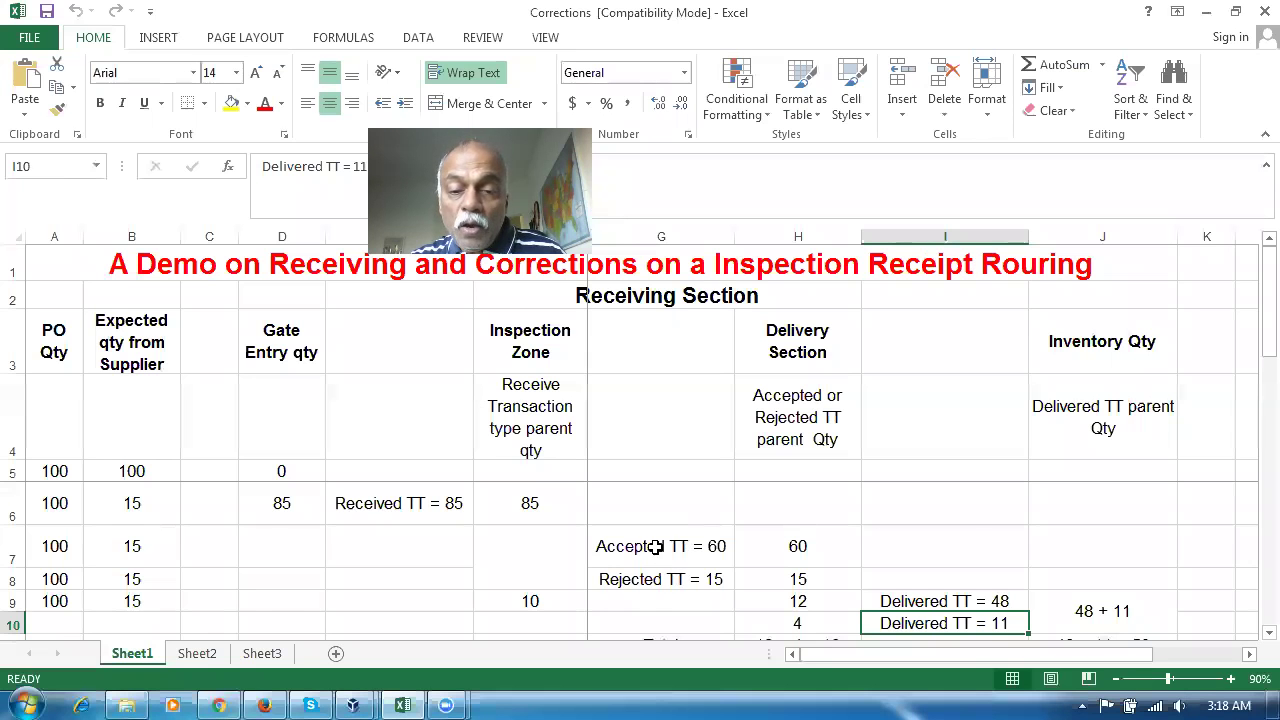
# Review accepted 60, rejected 15 and the delivery remainders 12 and 4 on the Corrections sheet
pyautogui.click(655, 548)
pyautogui.click(771, 601)
pyautogui.click(663, 577)
pyautogui.click(790, 626)
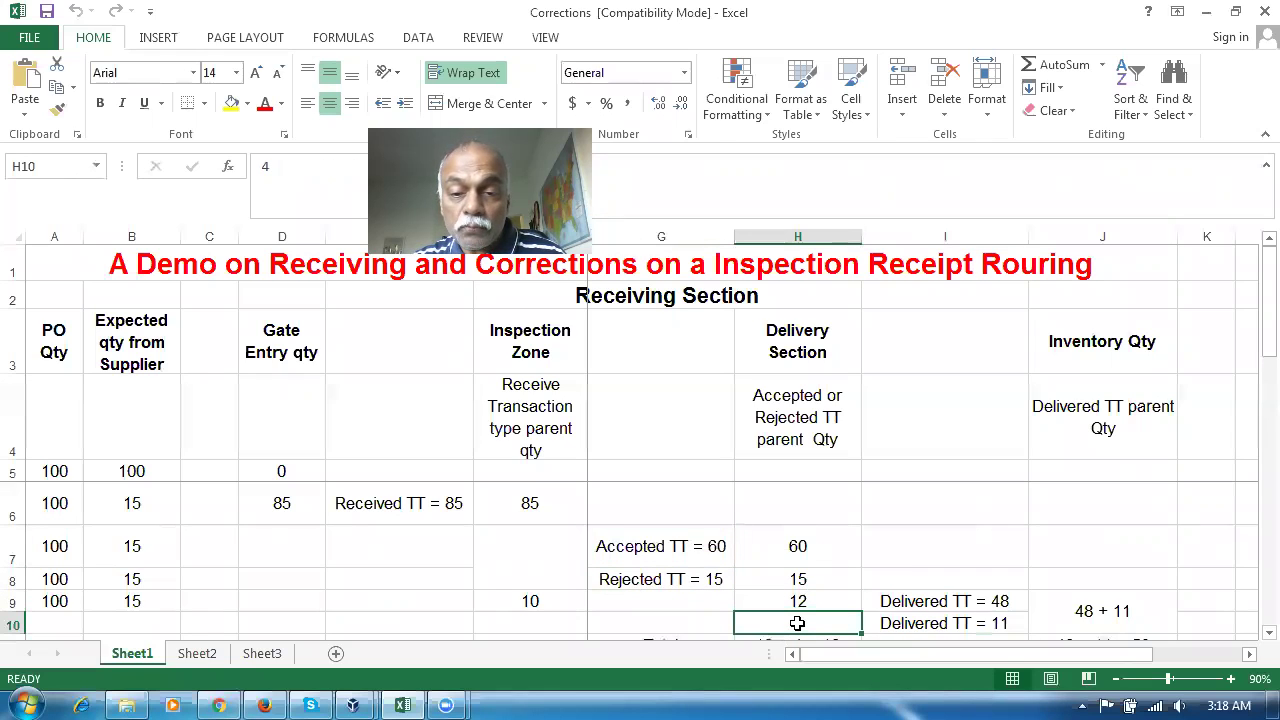
pyautogui.click(808, 432)
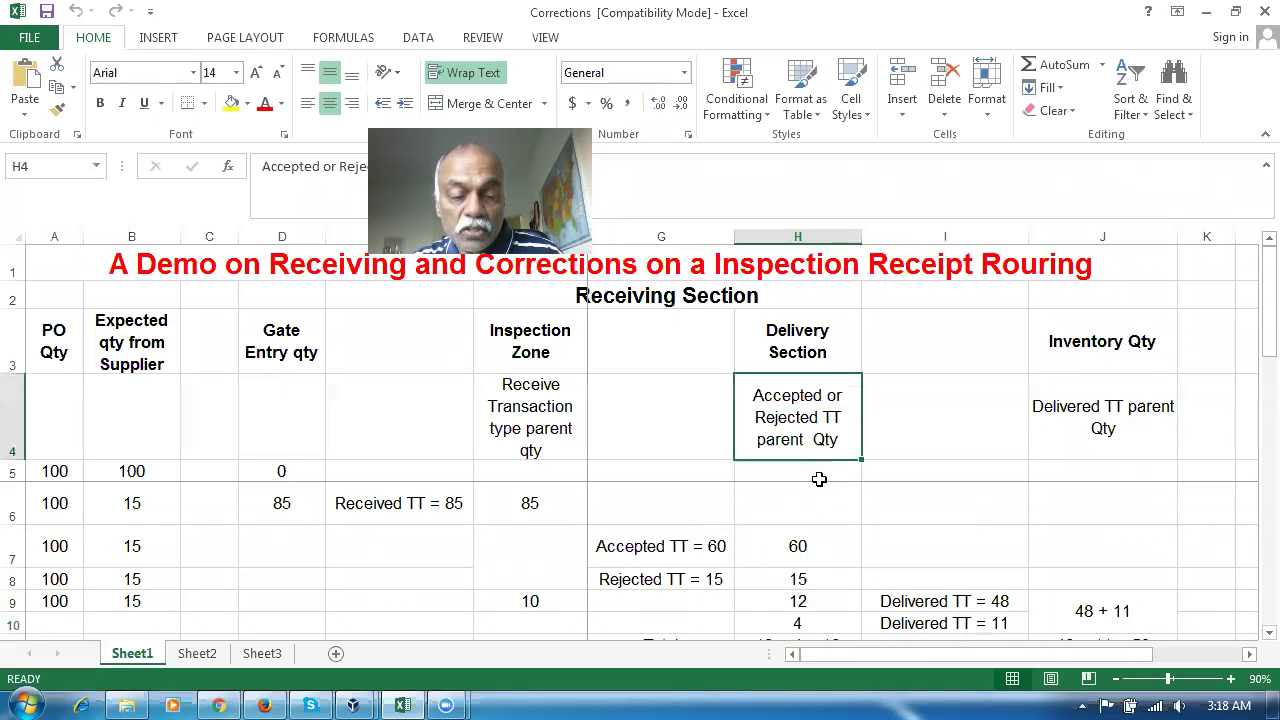
pyautogui.hotkey('alt', 'Tab')
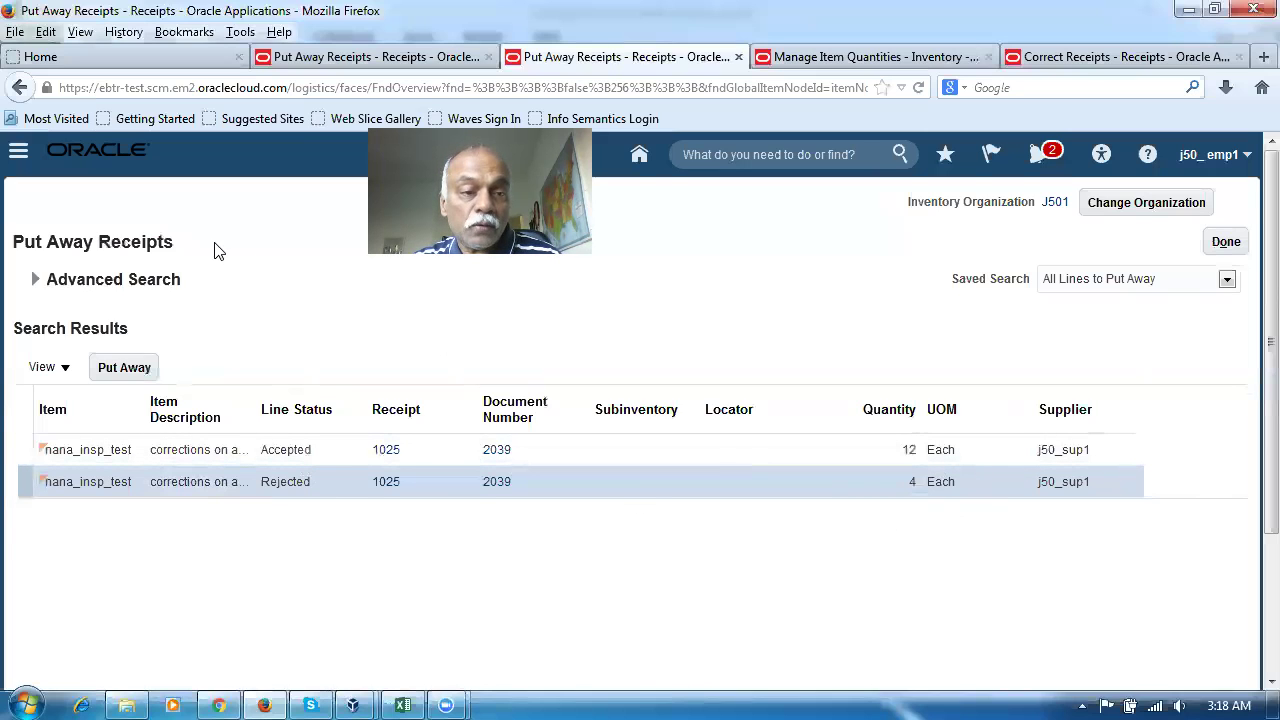
# Search Correct Receipts for receipt 1025's Accepted 60, Rejected 15 and Received 10 lines, then exit
pyautogui.click(1226, 243)
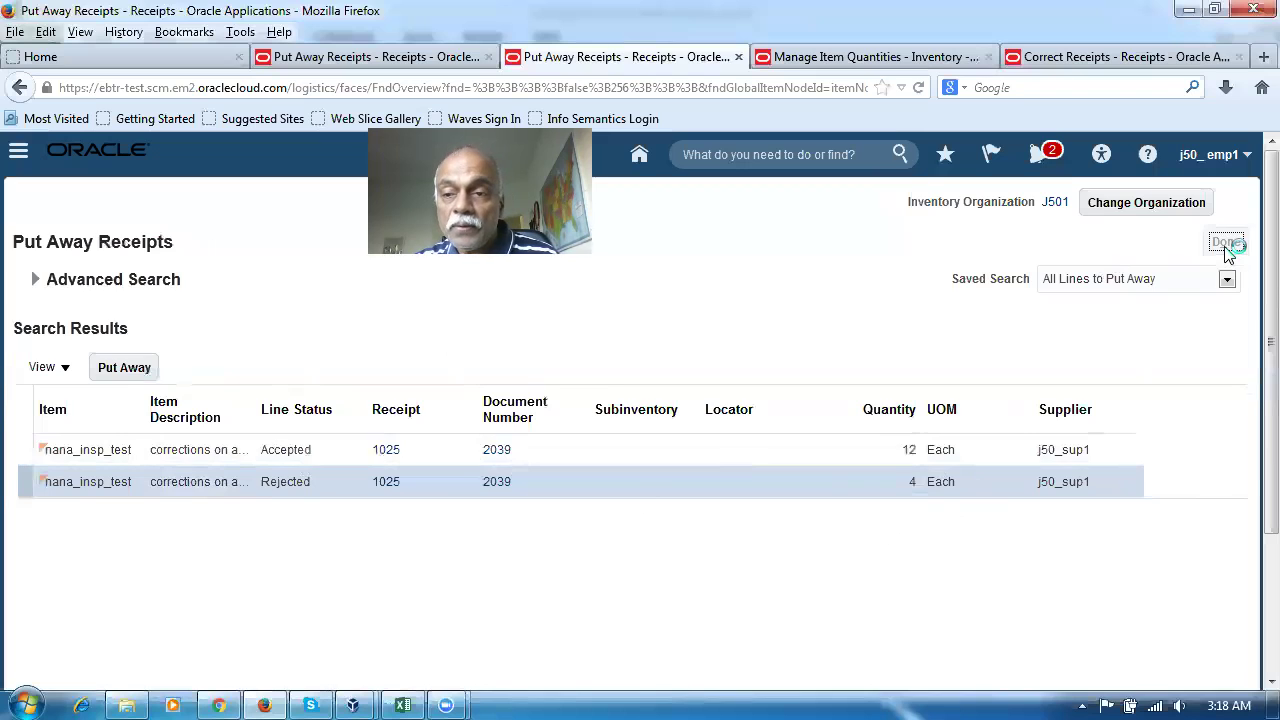
pyautogui.click(1063, 56)
pyautogui.click(35, 281)
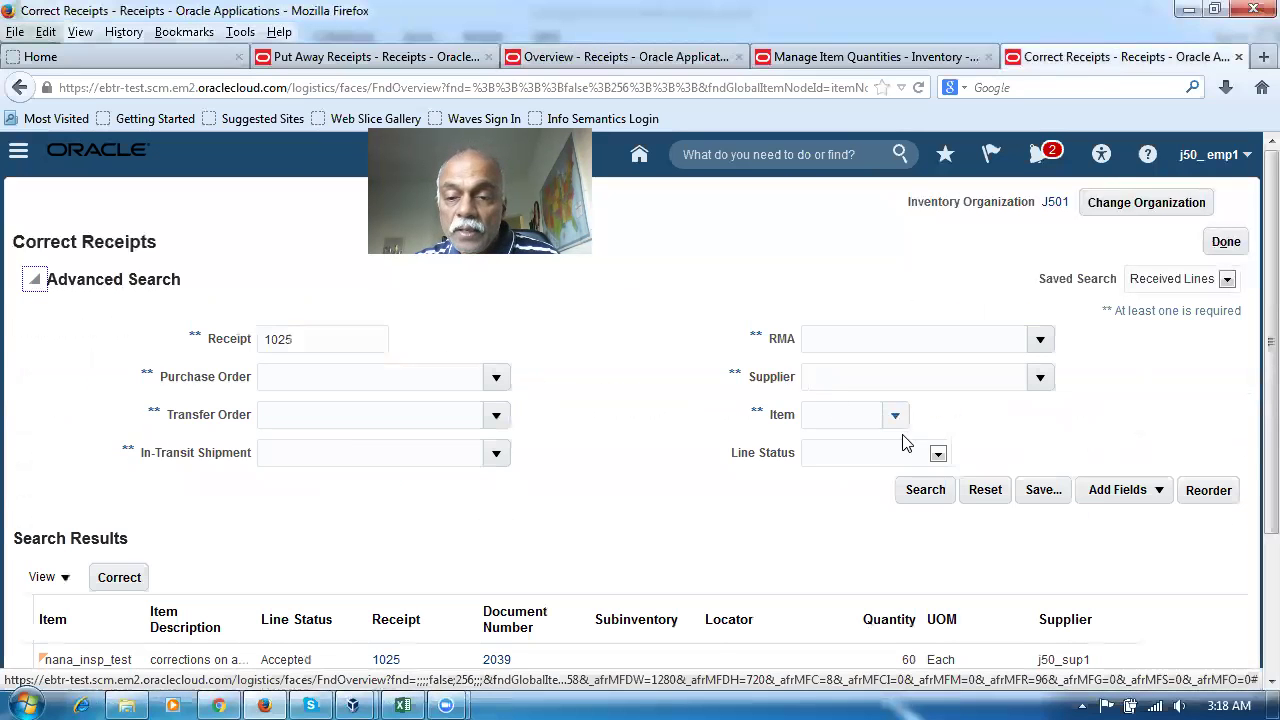
pyautogui.click(925, 490)
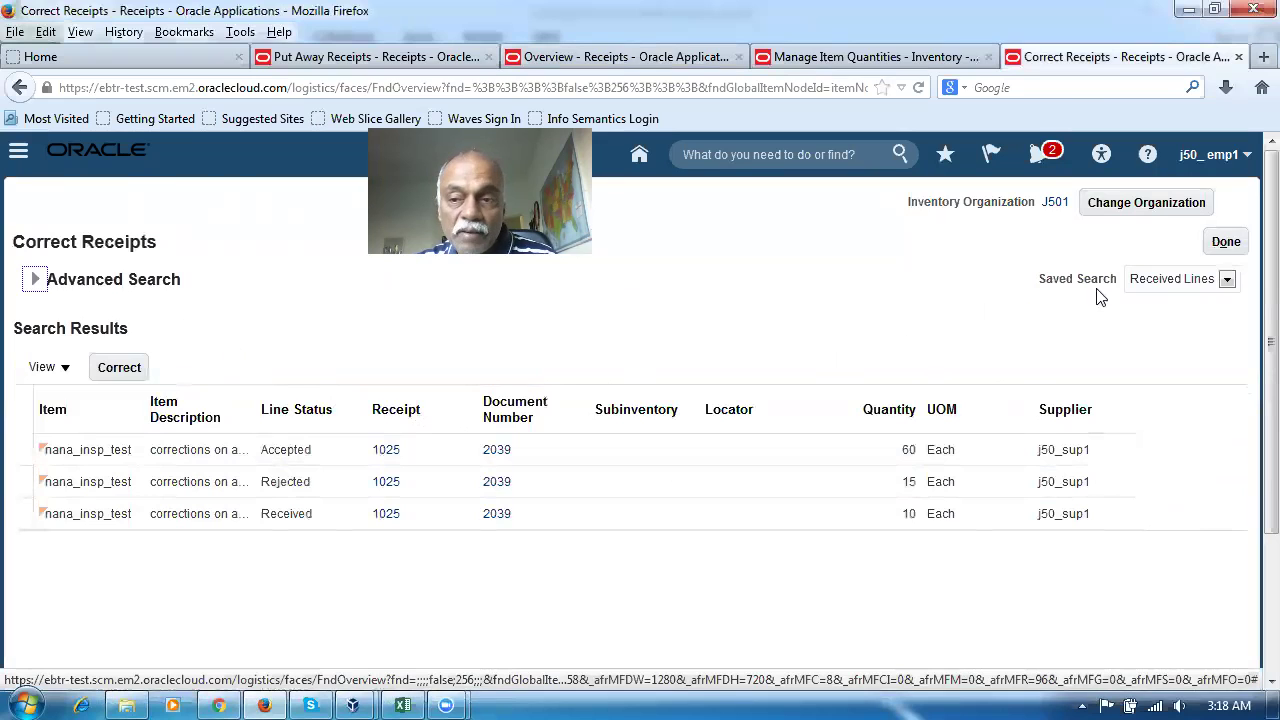
pyautogui.click(1217, 247)
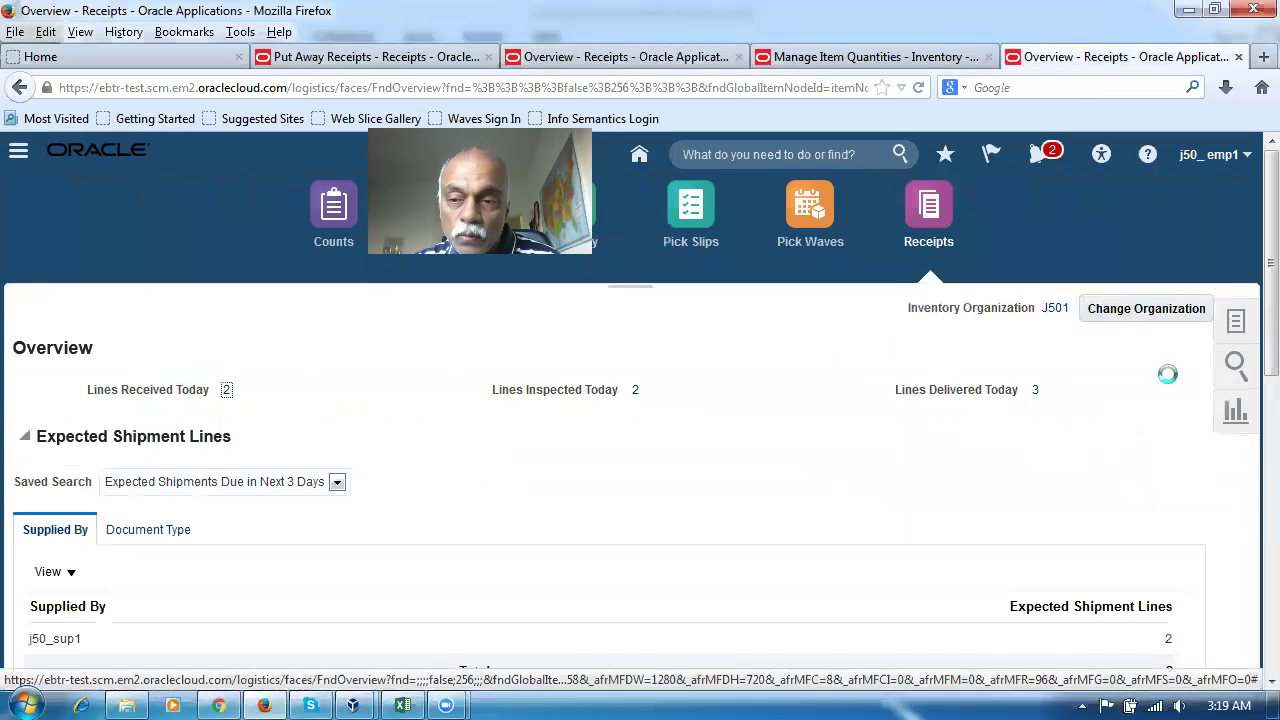
# Re-search Correct Receipts for receipt 1025, showing Delivered 48 and 11, Accepted 12, Rejected 4
pyautogui.click(1236, 322)
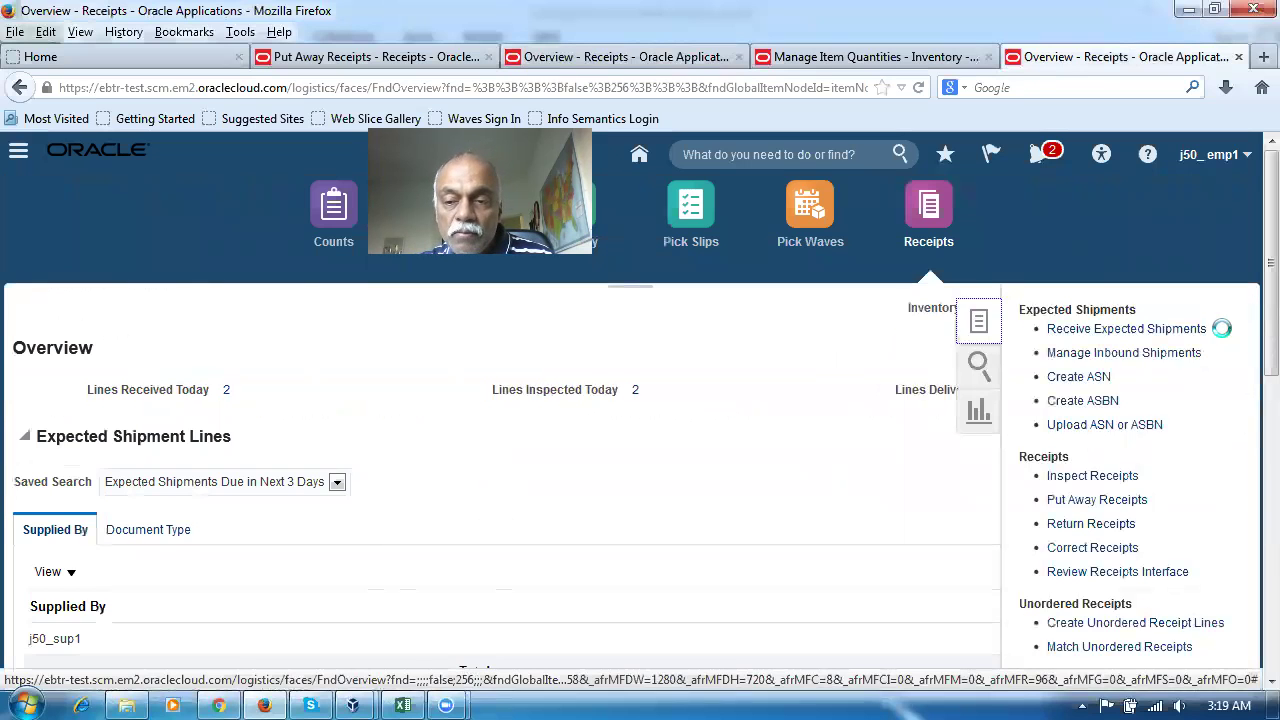
pyautogui.click(1096, 548)
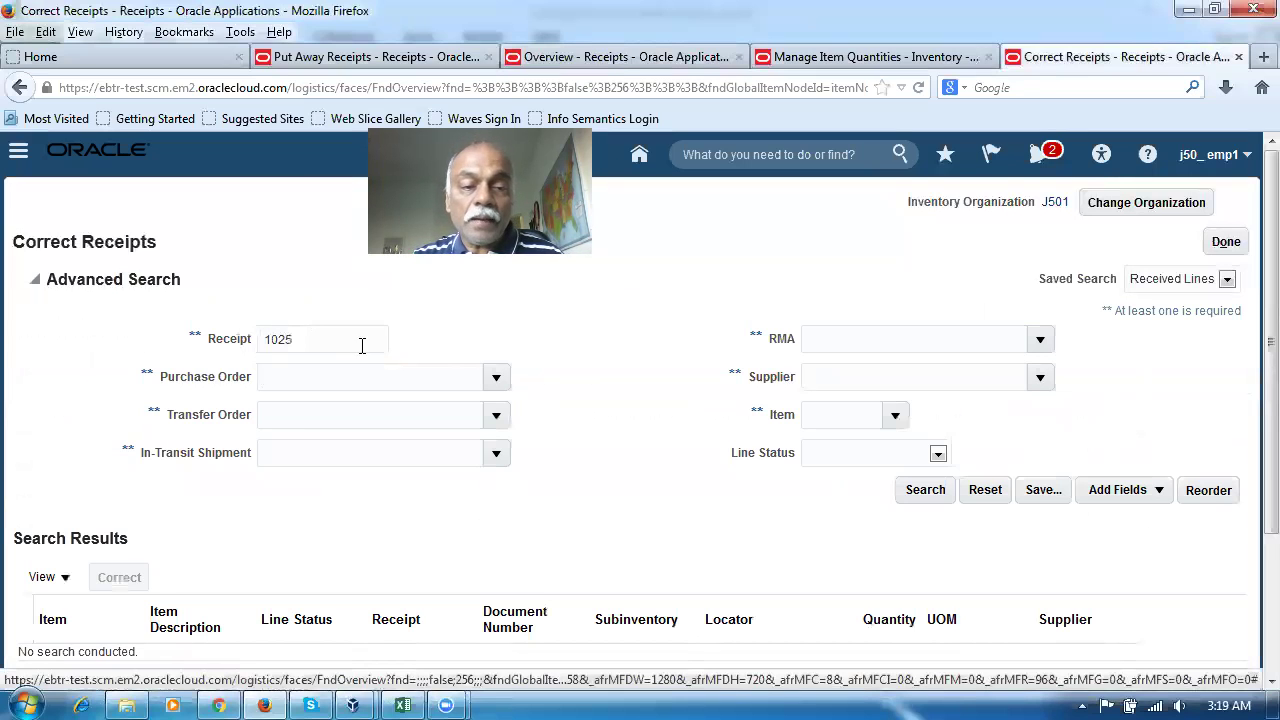
pyautogui.click(924, 490)
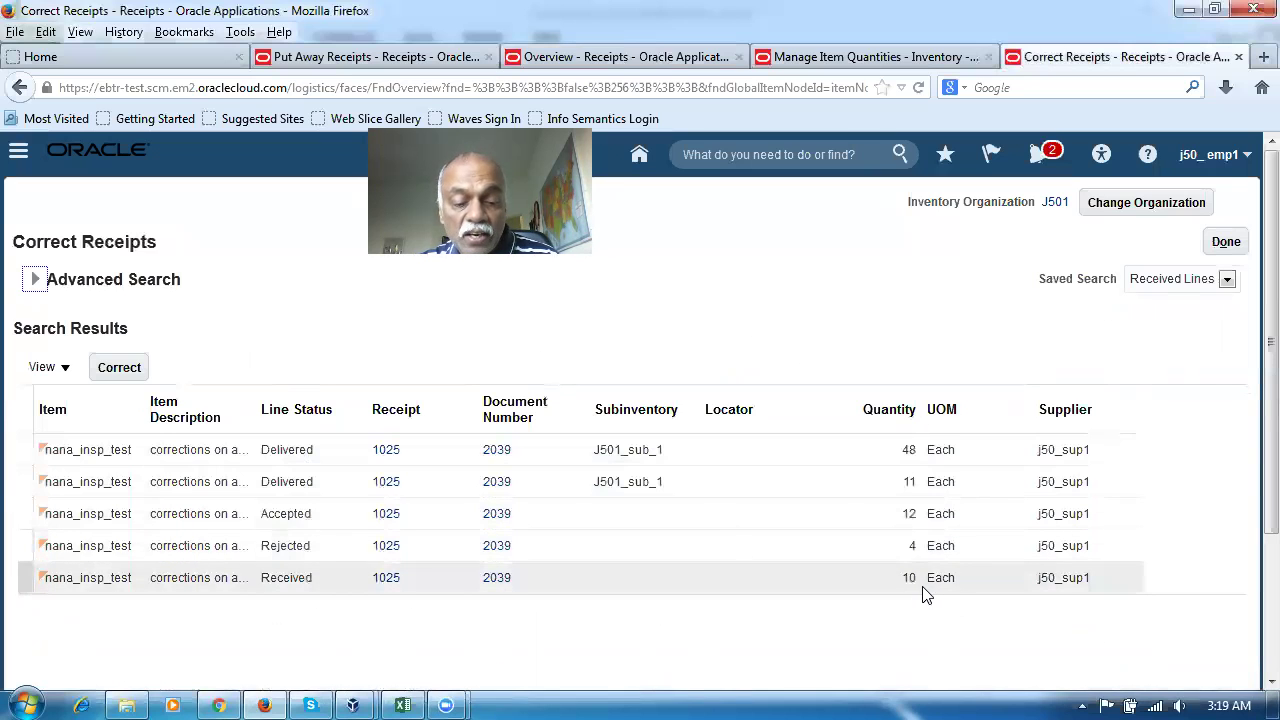
pyautogui.hotkey('alt', 'Tab')
pyautogui.click(818, 604)
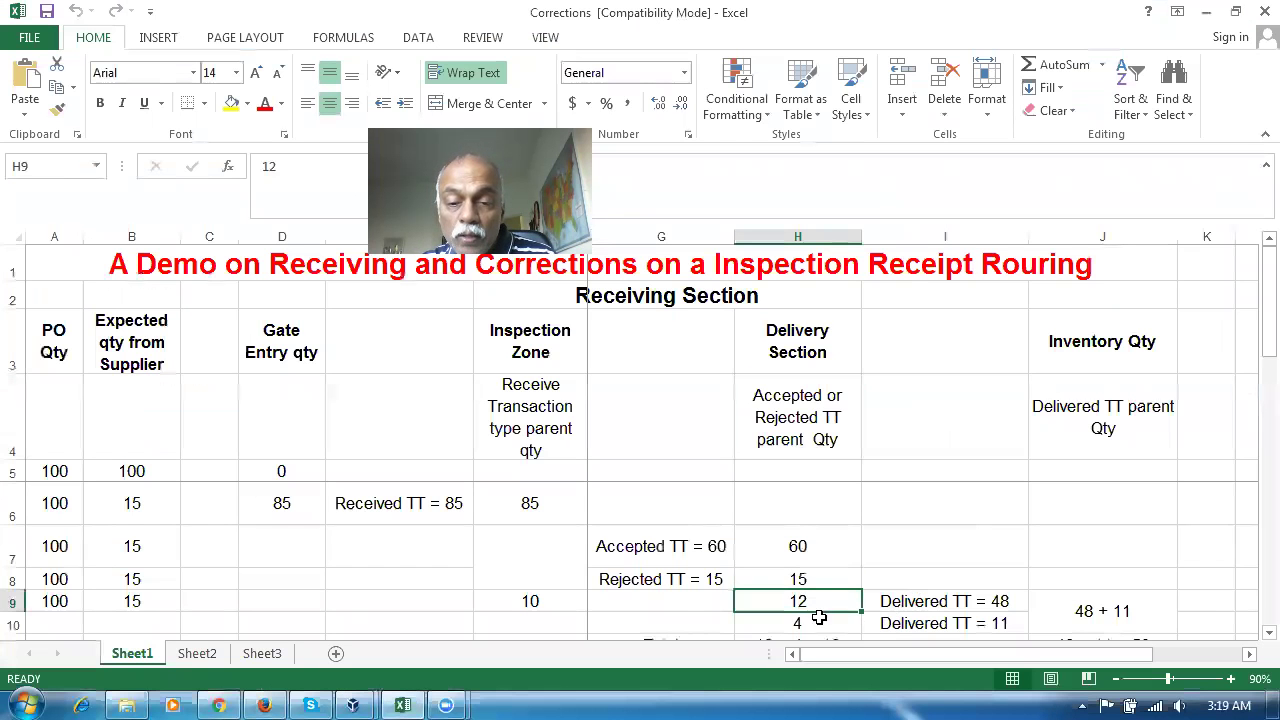
# Compare the sheet's remainder 4, inspection 10 and Delivered 48 and 11 entries
pyautogui.click(816, 618)
pyautogui.click(544, 606)
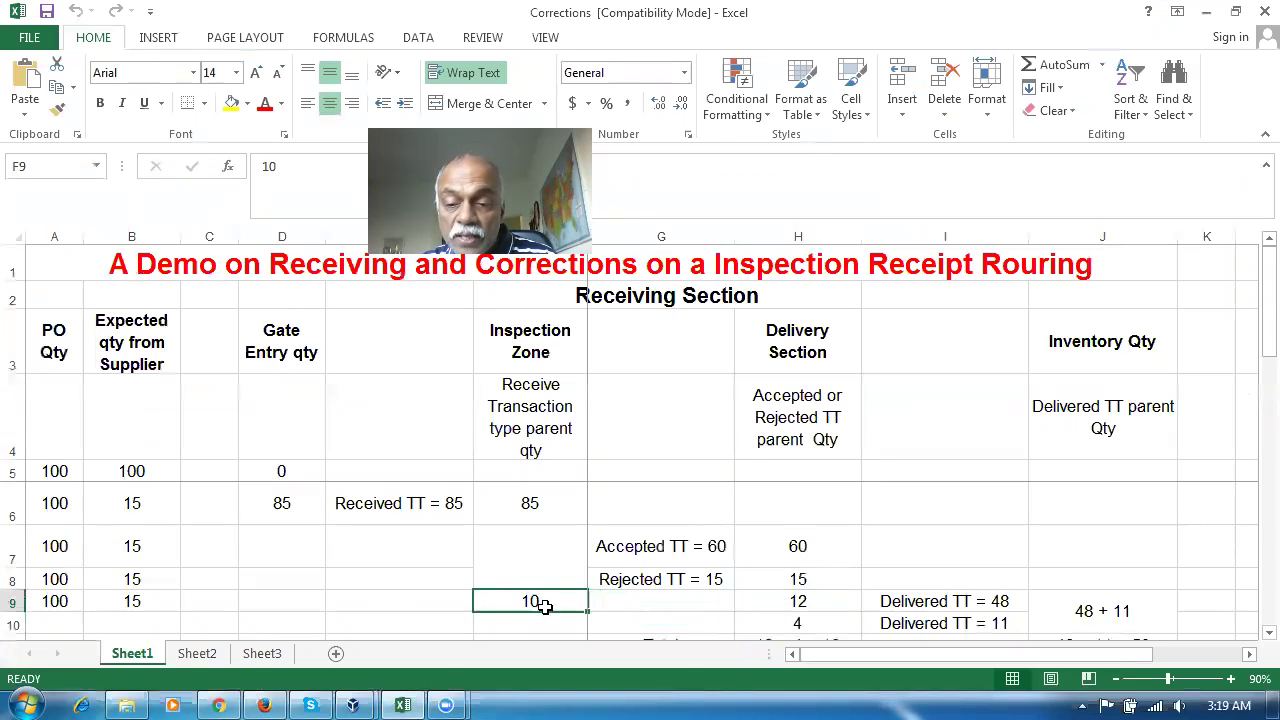
pyautogui.click(996, 604)
pyautogui.click(1002, 625)
pyautogui.click(1002, 606)
pyautogui.click(1000, 622)
pyautogui.click(790, 621)
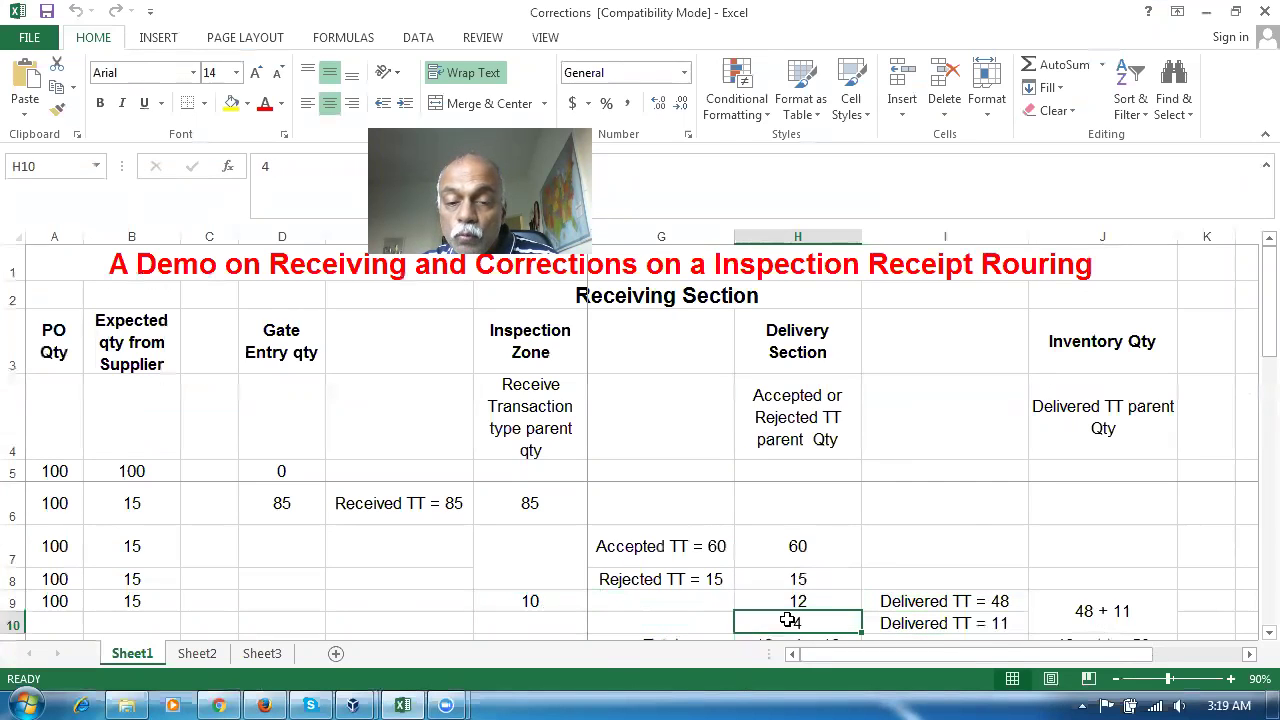
pyautogui.click(568, 603)
# Check the 48 + 11 inventory entry against Oracle, then go to Manage Item Quantities
pyautogui.hotkey('alt', 'Tab')
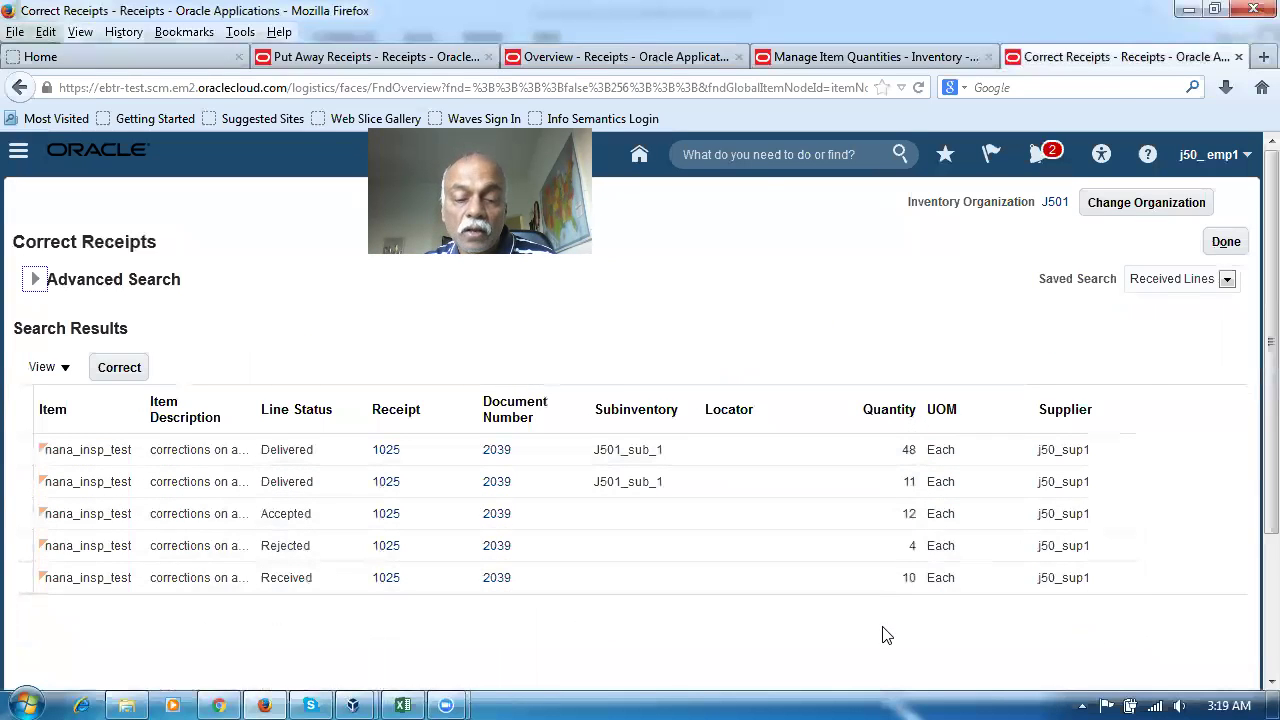
pyautogui.hotkey('alt', 'Tab')
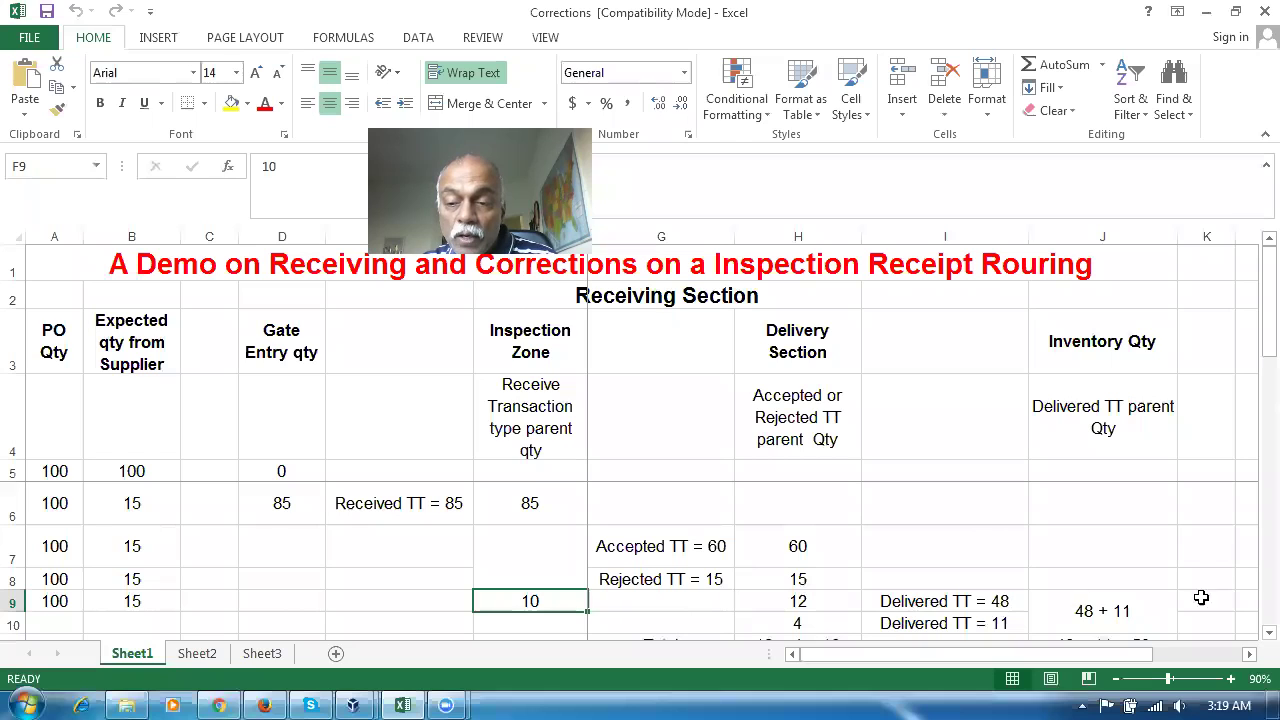
pyautogui.click(1100, 614)
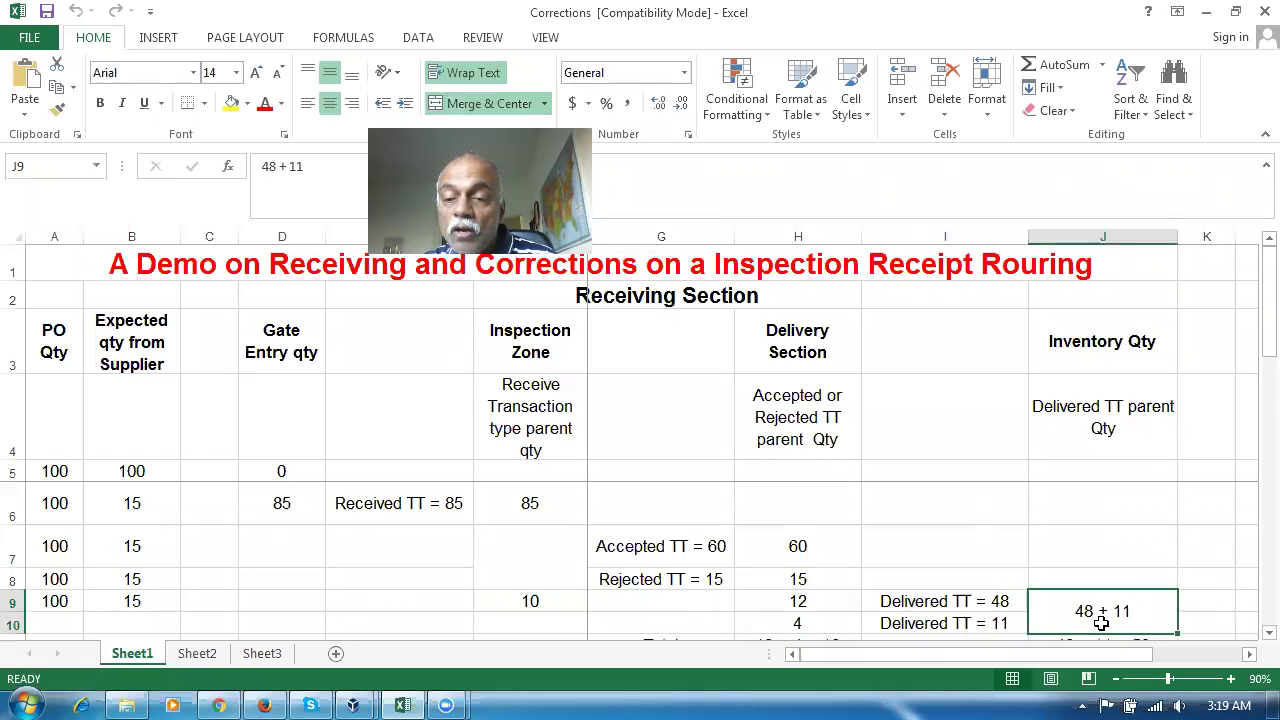
pyautogui.hotkey('alt', 'Tab')
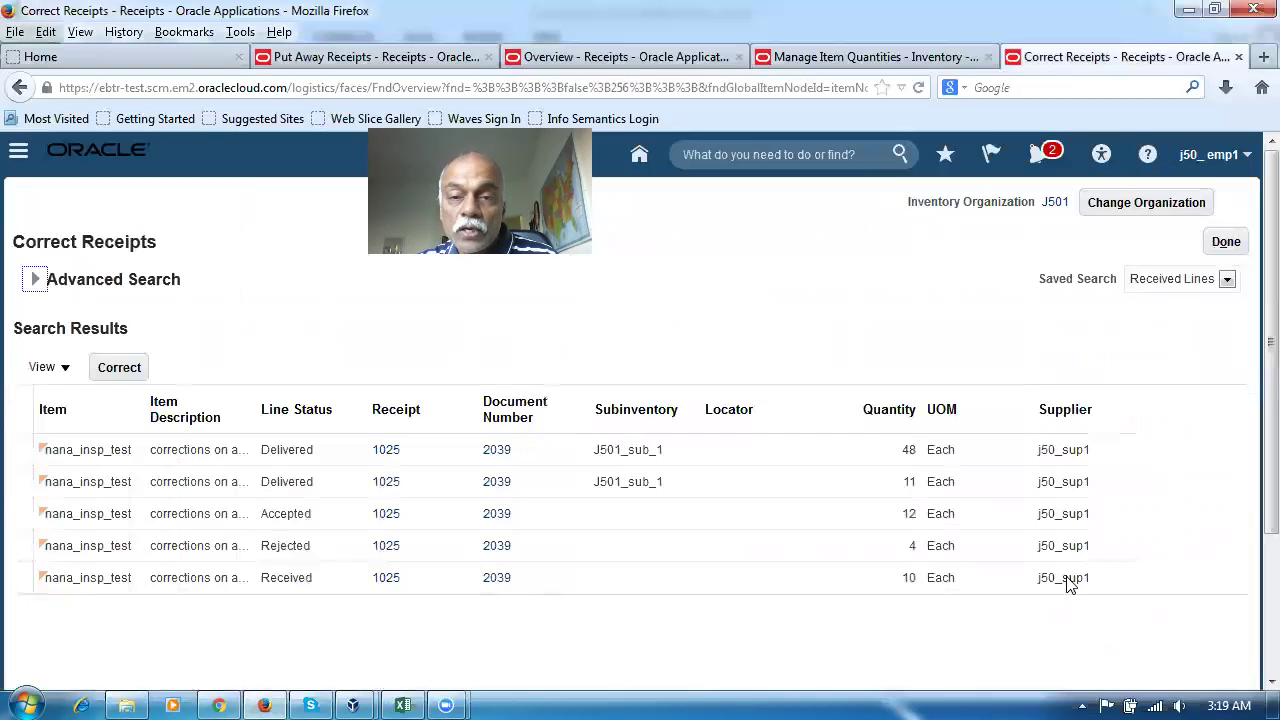
pyautogui.click(869, 60)
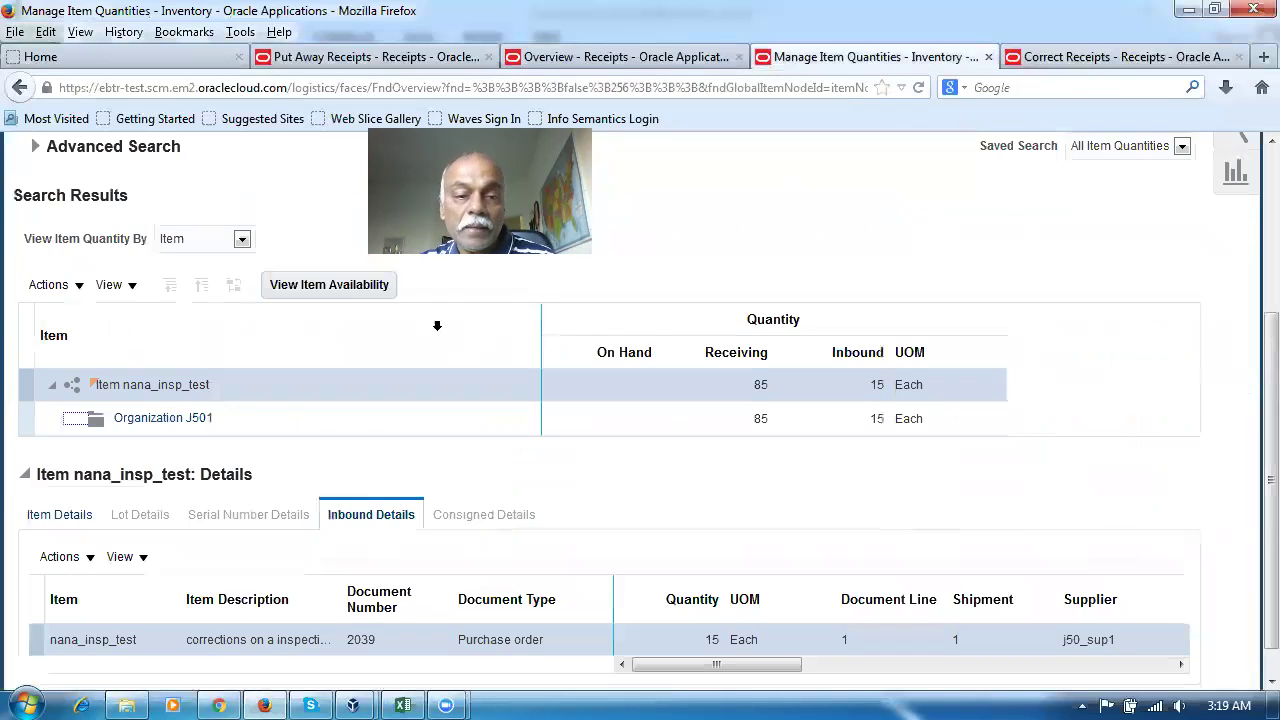
# Refresh item quantities so nana_insp_test shows 59 on hand and 26 receiving
pyautogui.scroll(5, 437, 360)
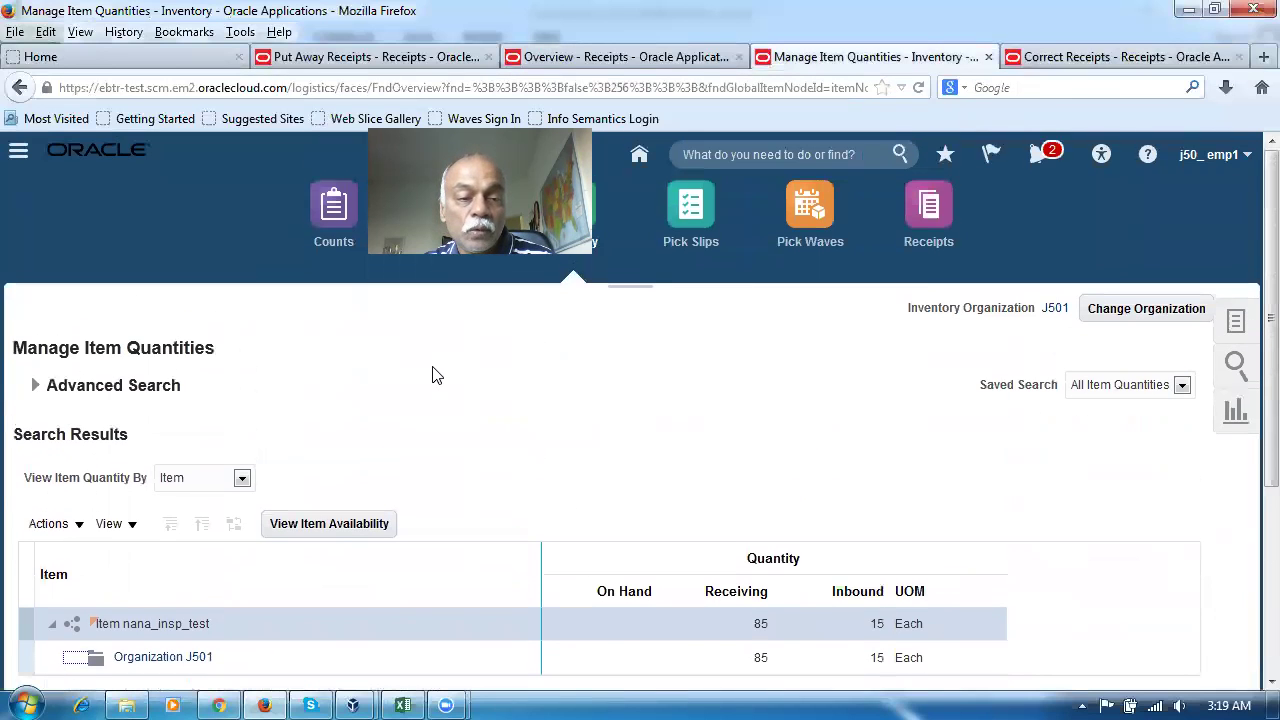
pyautogui.click(35, 385)
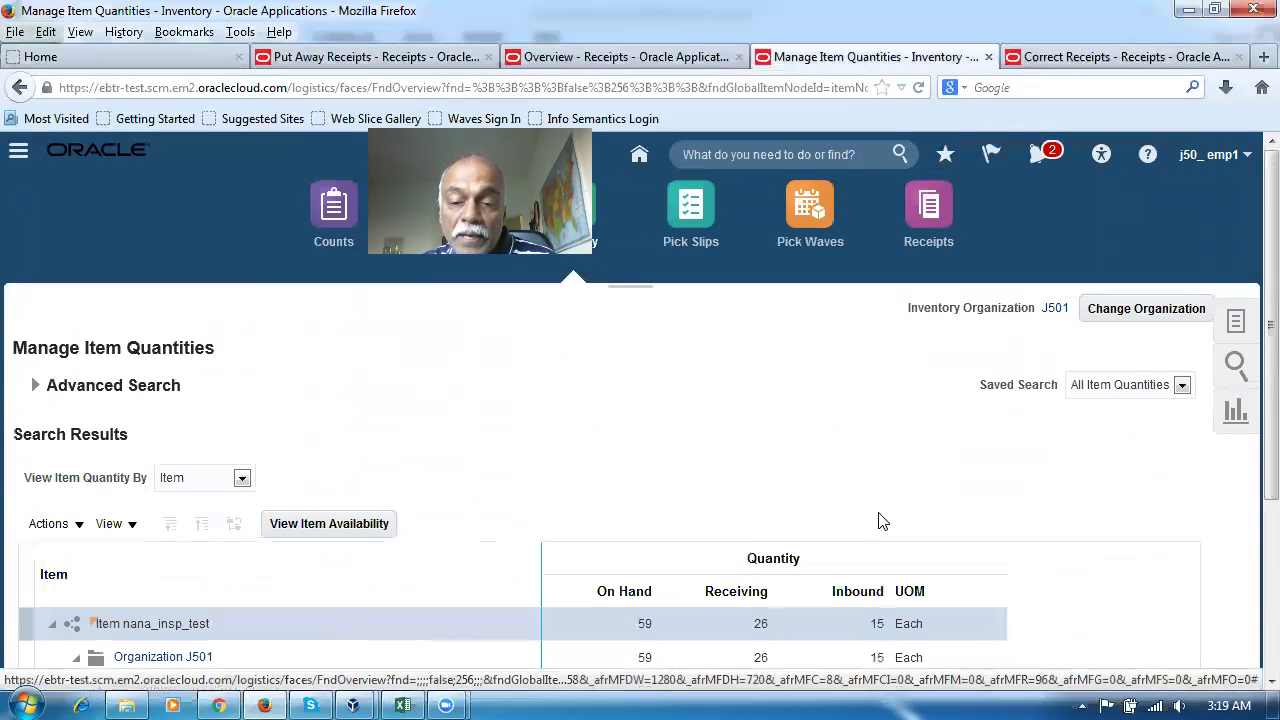
pyautogui.scroll(-4, 878, 520)
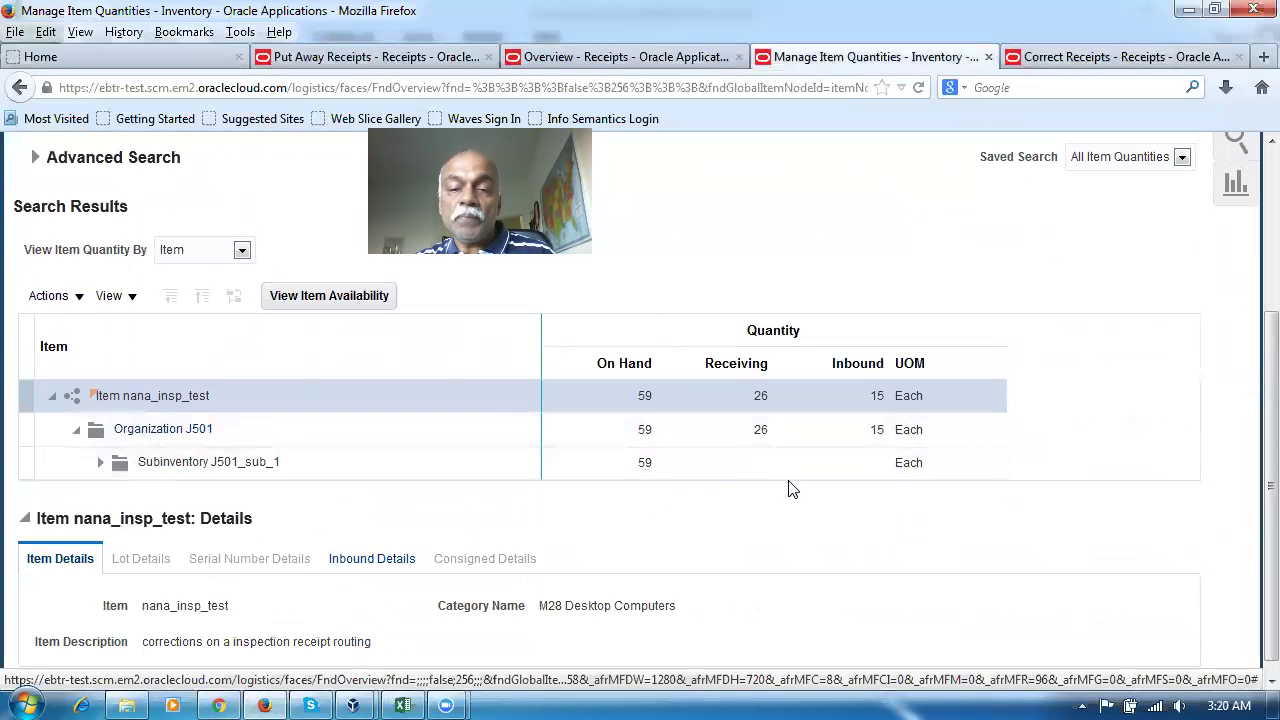
pyautogui.hotkey('alt', 'Tab')
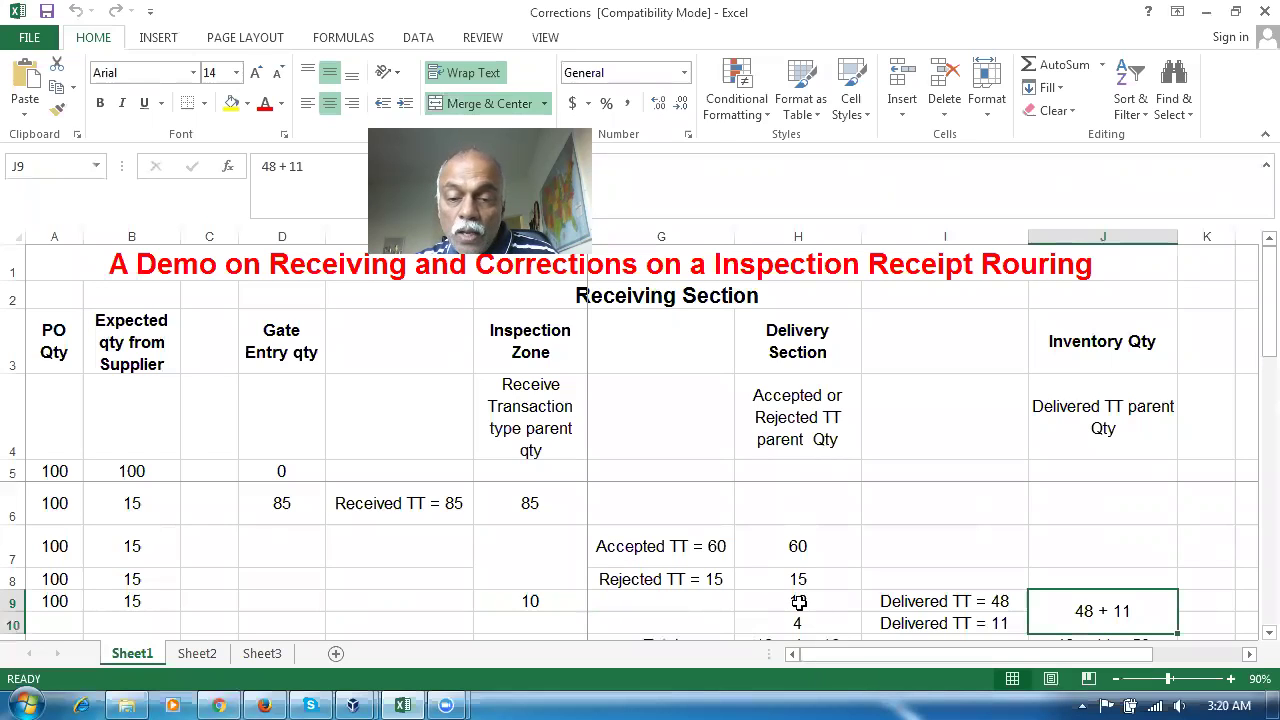
pyautogui.click(806, 602)
pyautogui.click(820, 618)
pyautogui.click(566, 597)
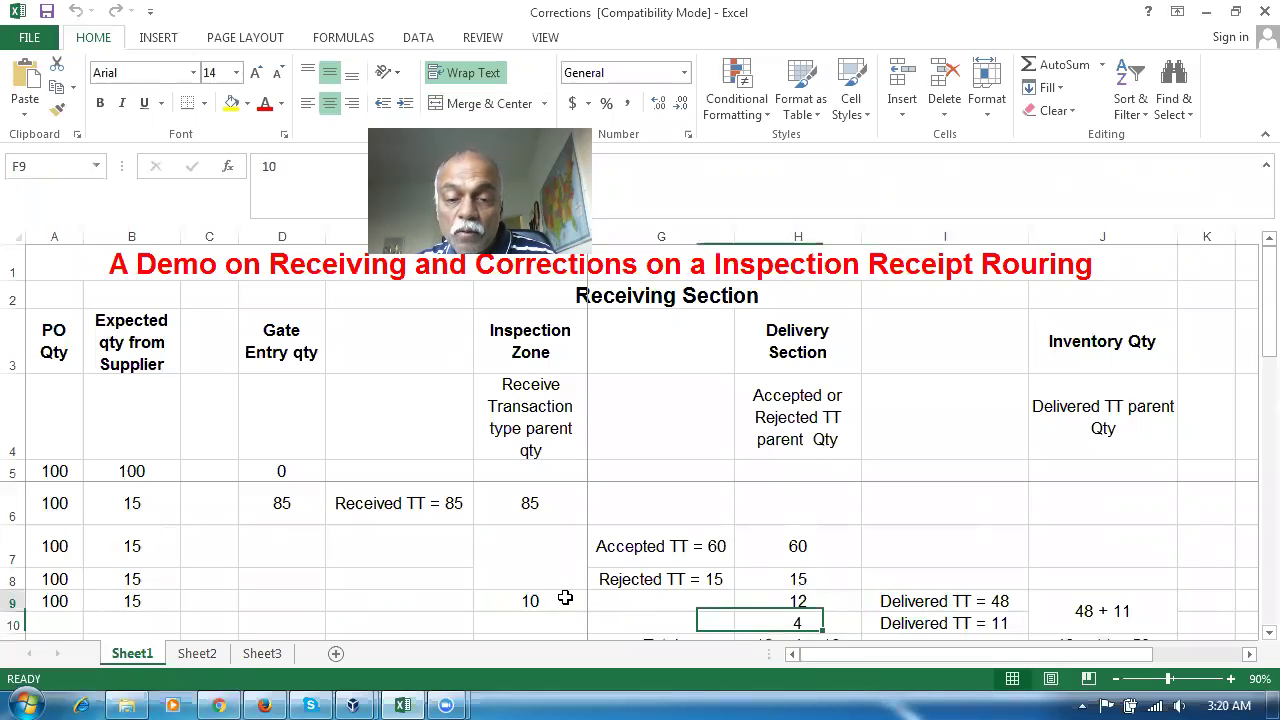
pyautogui.click(810, 608)
pyautogui.click(824, 622)
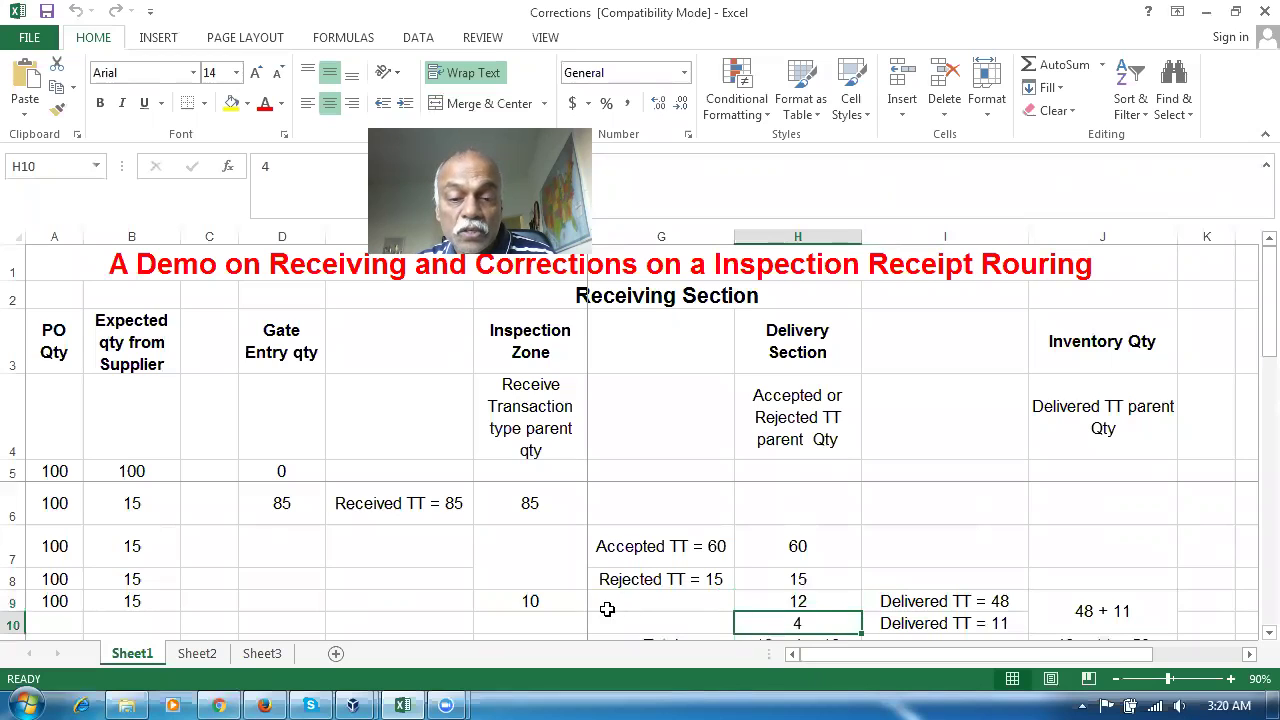
pyautogui.click(517, 600)
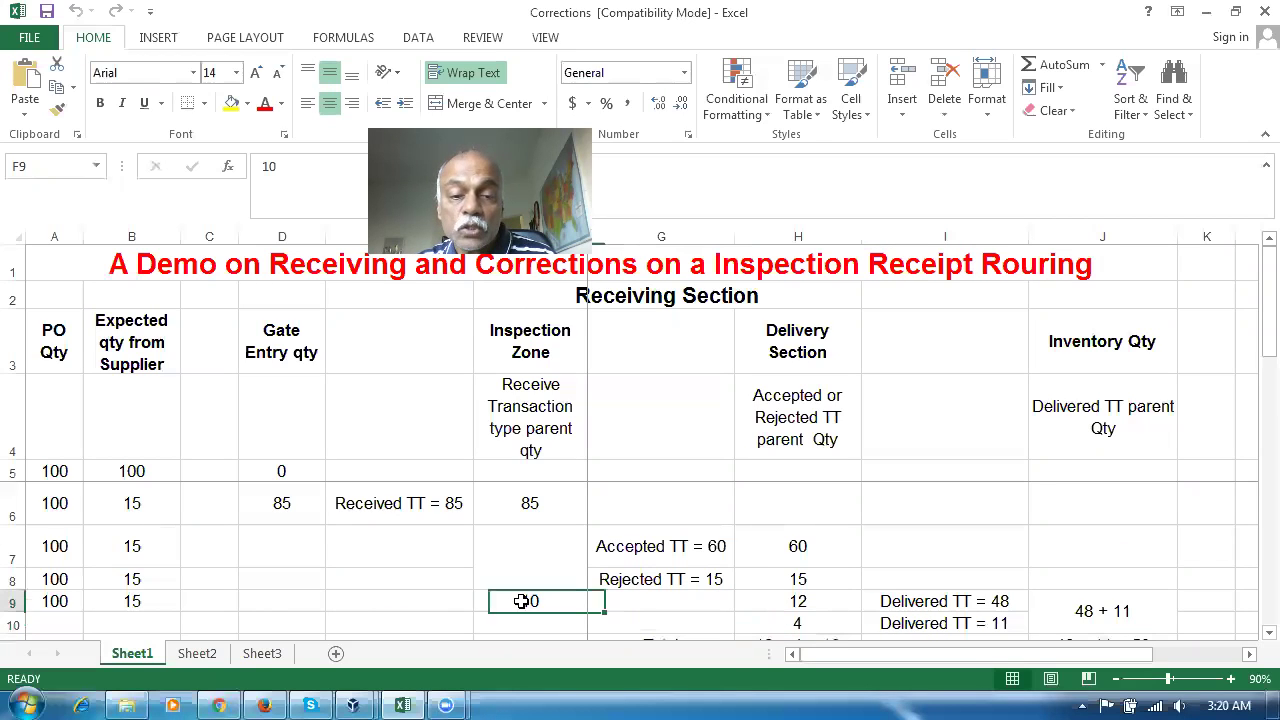
pyautogui.click(830, 606)
pyautogui.click(829, 621)
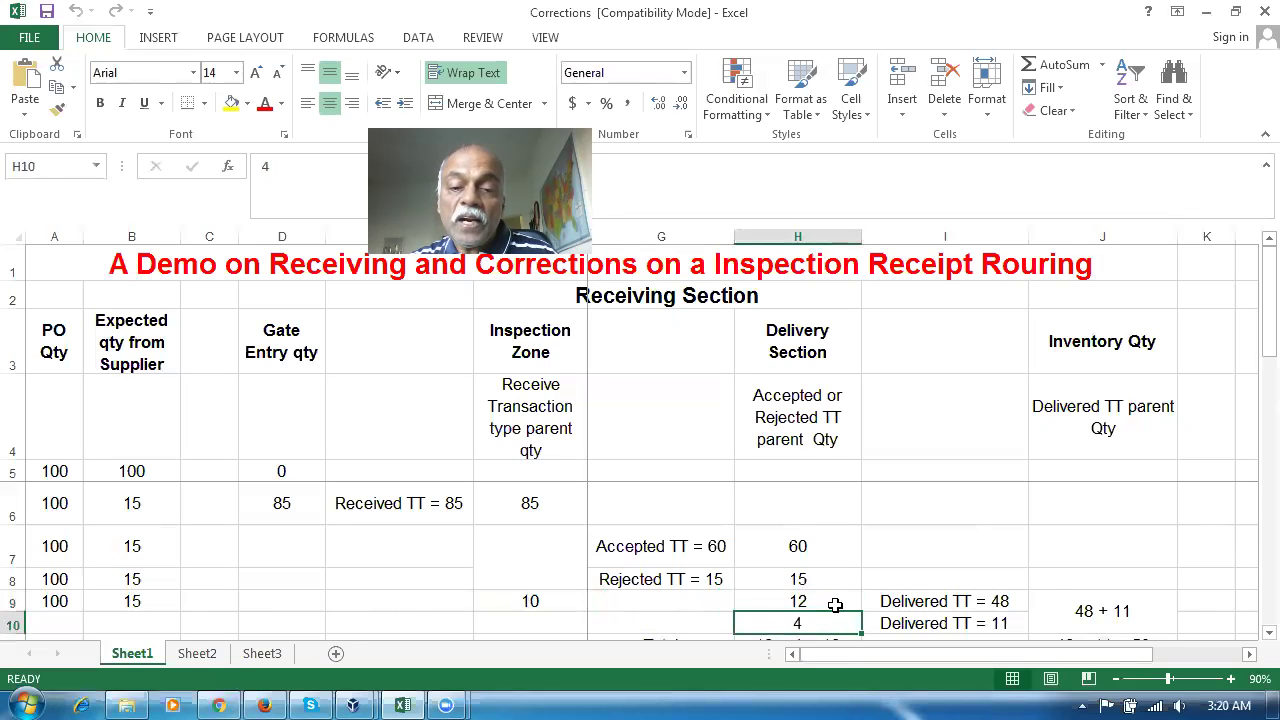
pyautogui.click(553, 601)
pyautogui.hotkey('alt', 'Tab')
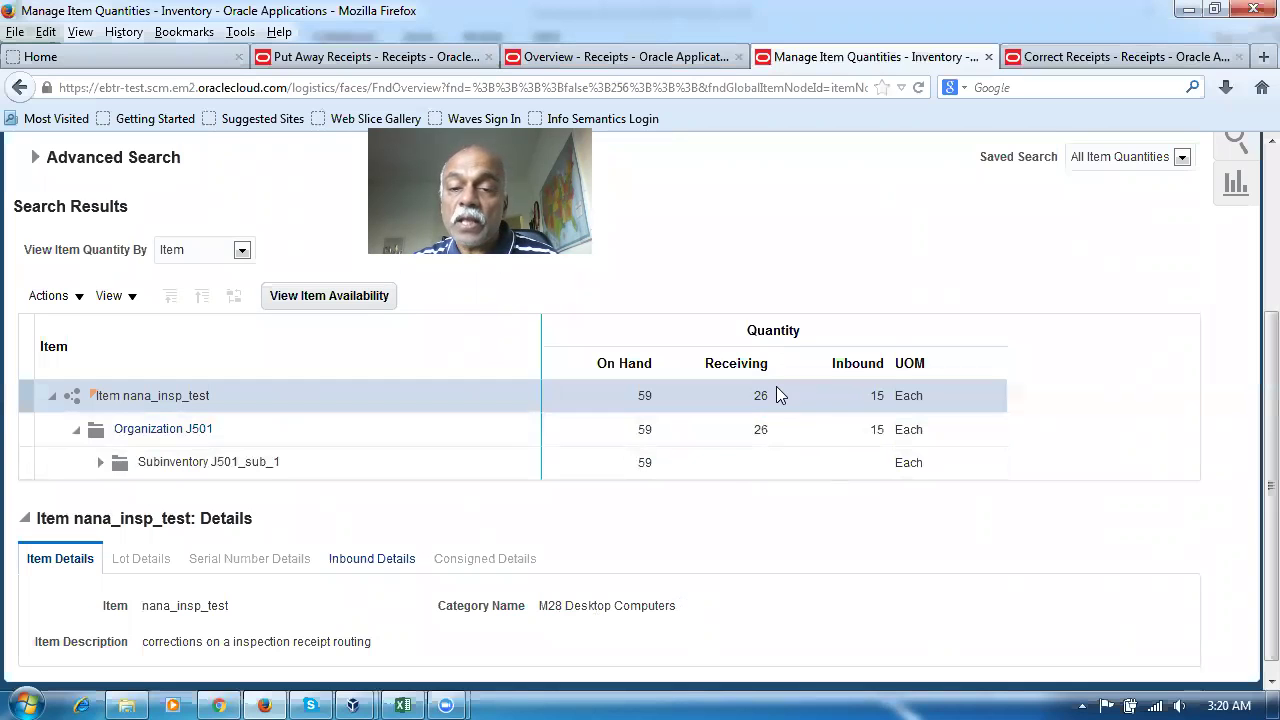
pyautogui.hotkey('alt', 'Tab')
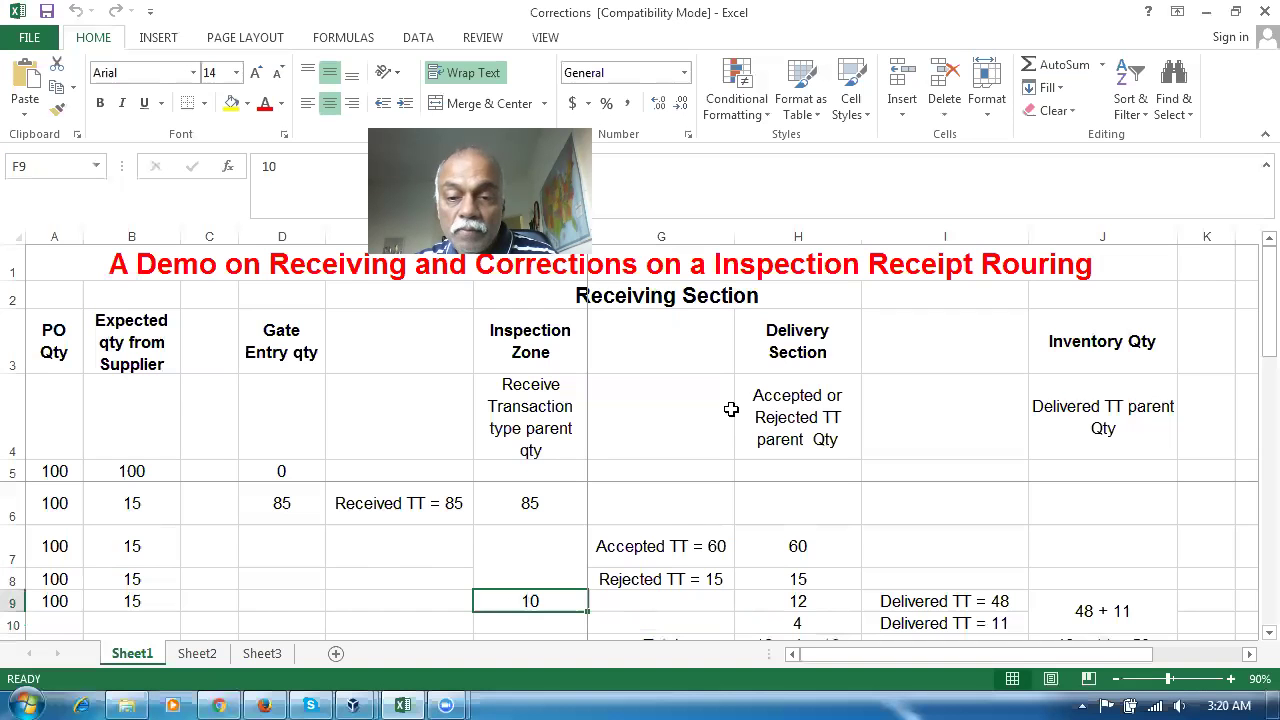
pyautogui.click(665, 599)
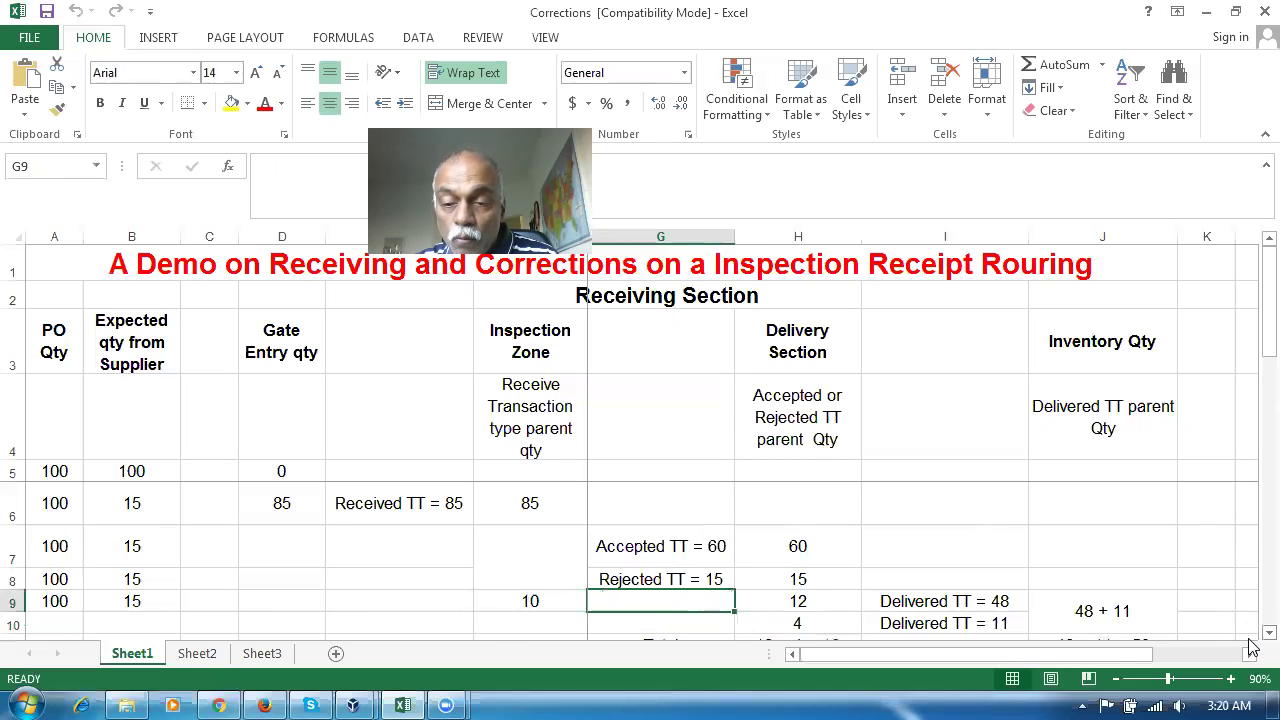
# Check row 12 totals 16, 10 and 59 against Oracle's on-hand quantity
pyautogui.scroll(-1, 1250, 648)
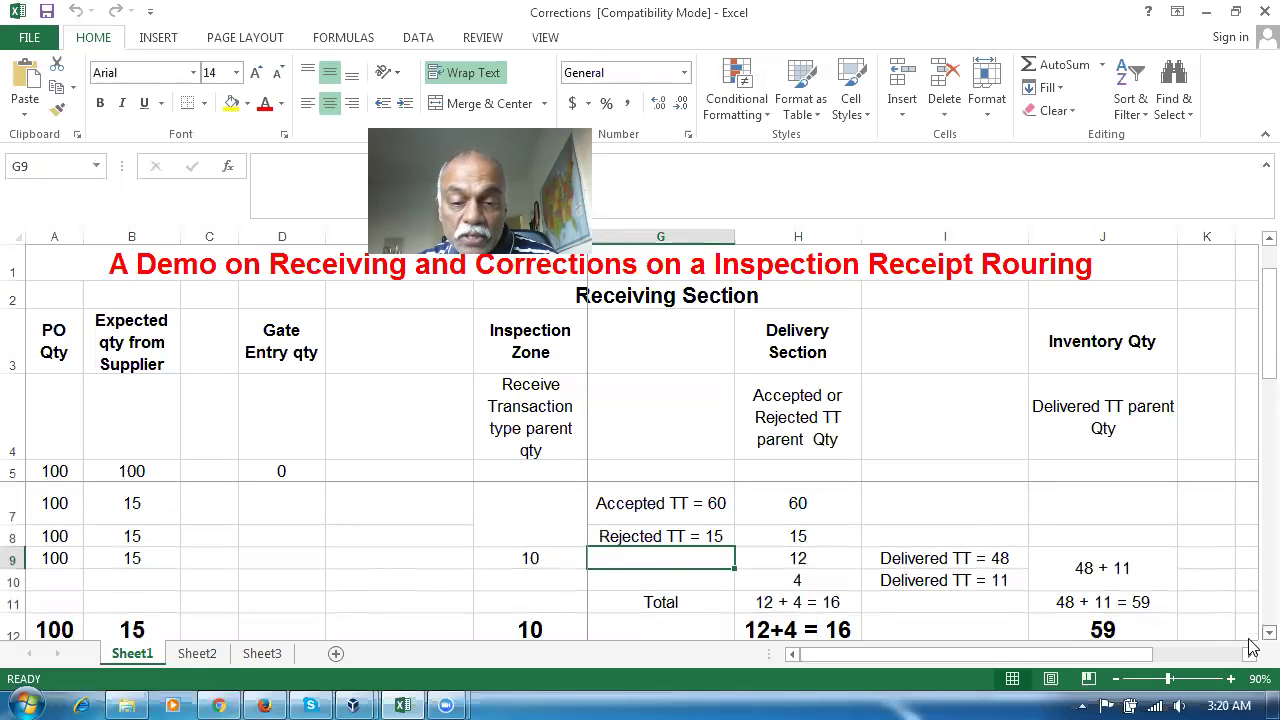
pyautogui.scroll(-1, 1250, 648)
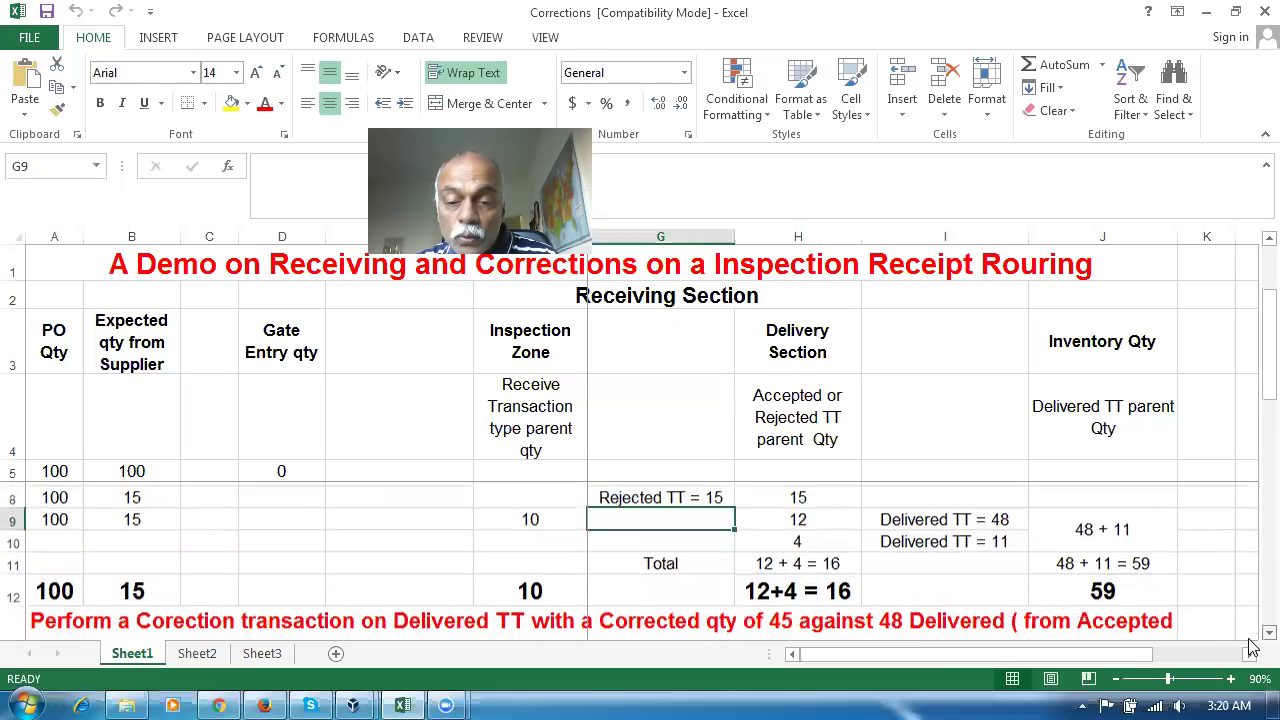
pyautogui.click(812, 590)
pyautogui.click(561, 589)
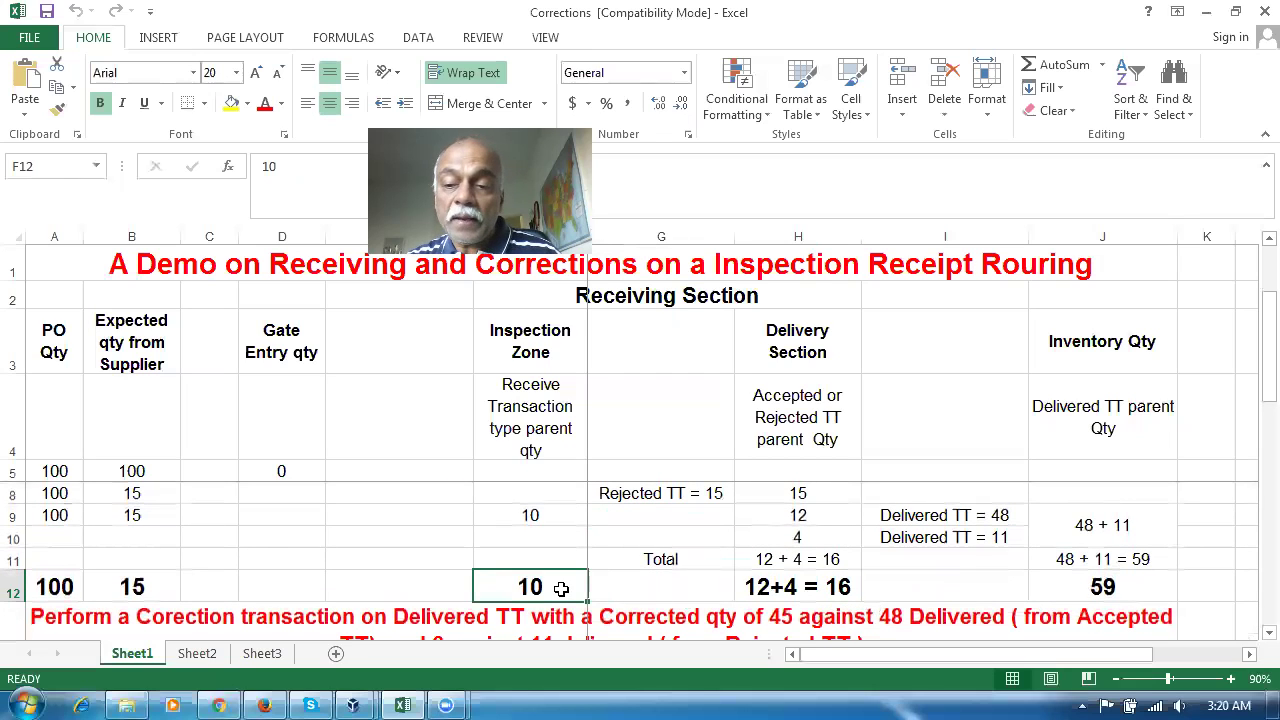
pyautogui.click(1149, 591)
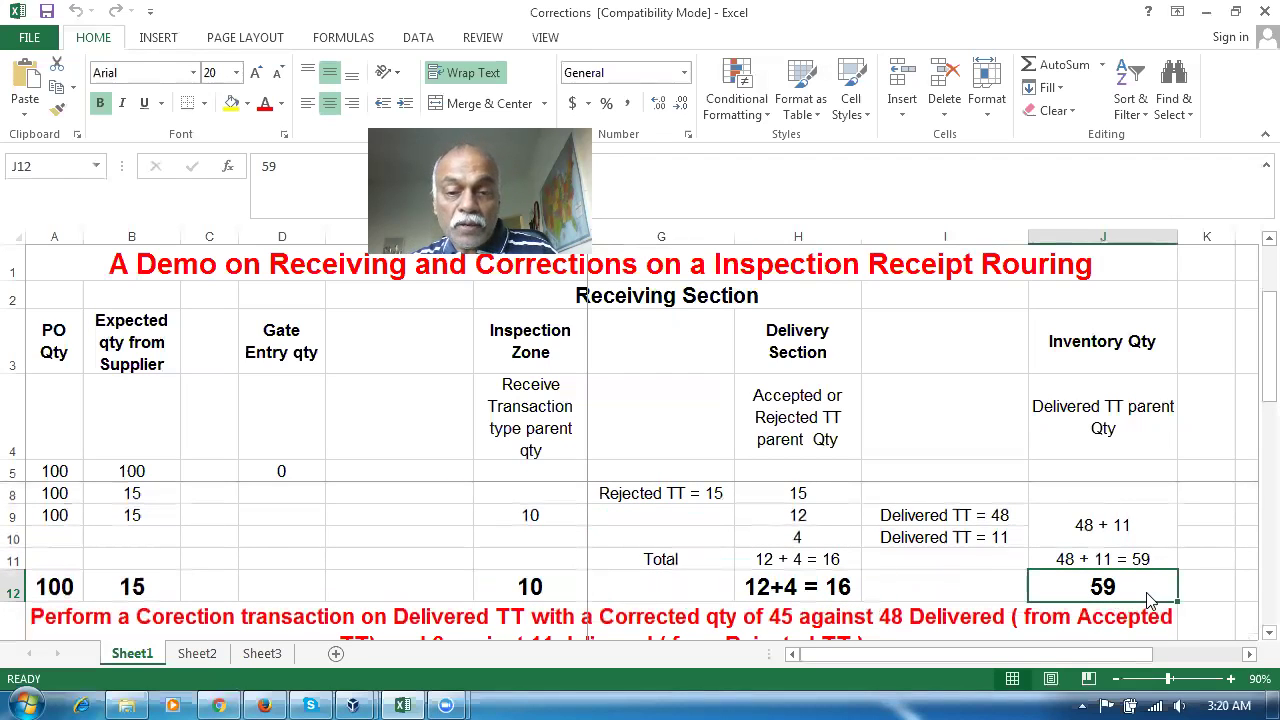
pyautogui.hotkey('alt', 'Tab')
# Check the expected total 15 and the note correcting 48 to 45 and 11 to 6
pyautogui.hotkey('alt', 'Tab')
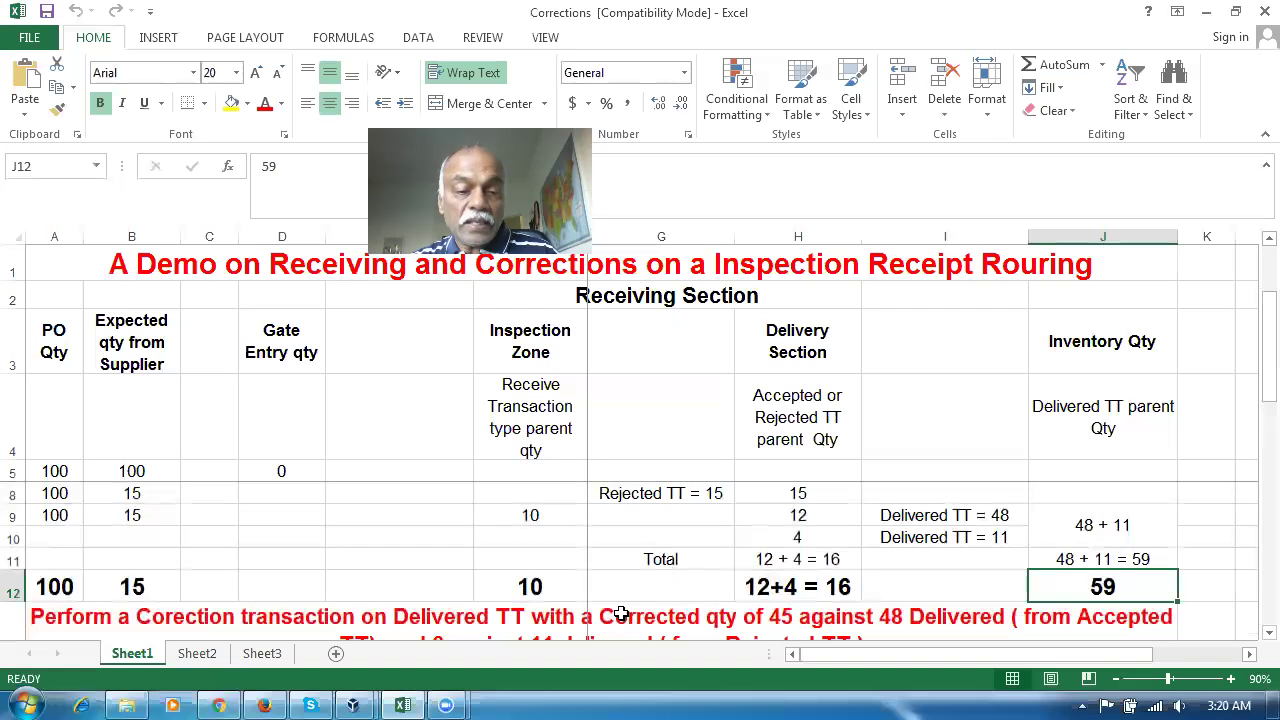
pyautogui.click(117, 591)
pyautogui.hotkey('alt', 'Tab')
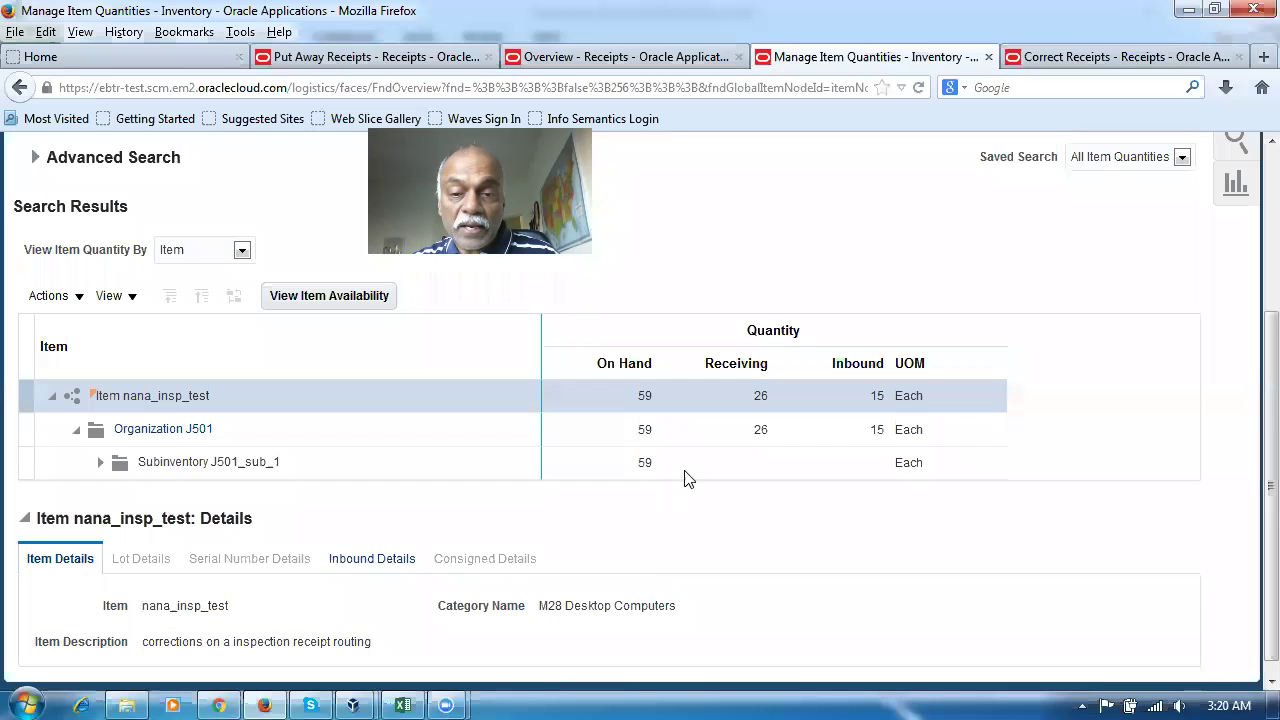
pyautogui.hotkey('alt', 'Tab')
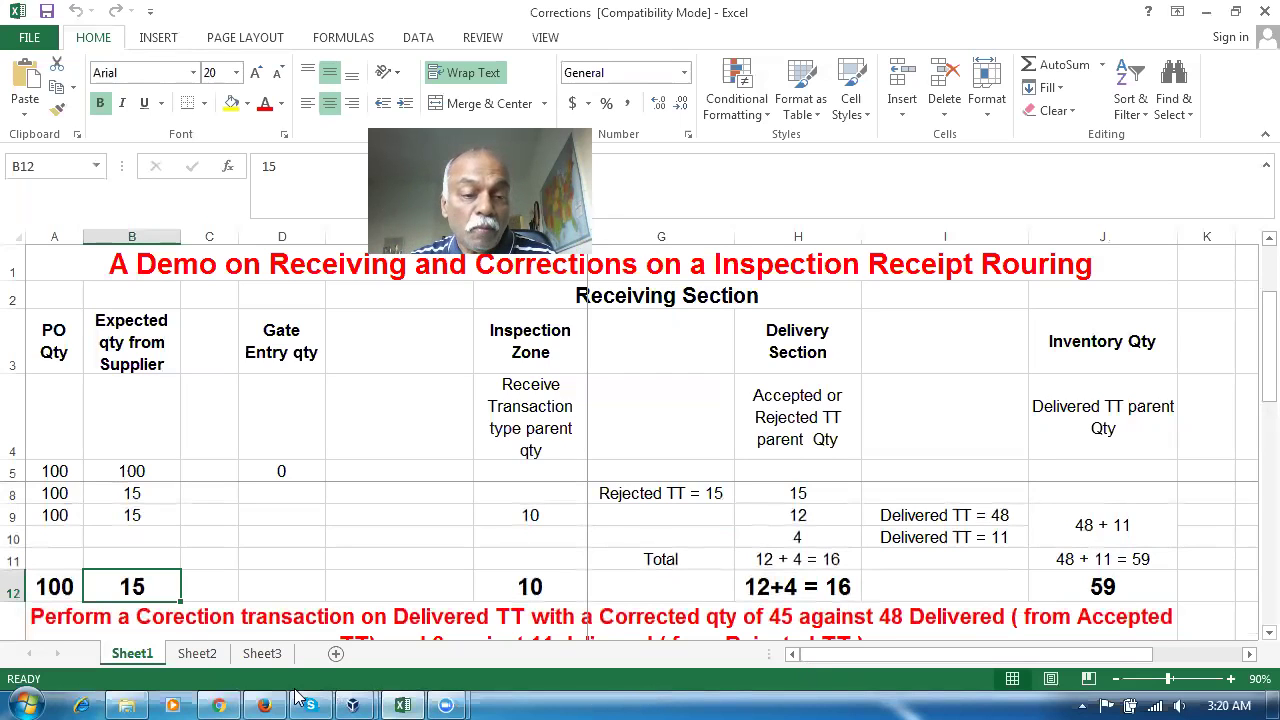
pyautogui.click(180, 615)
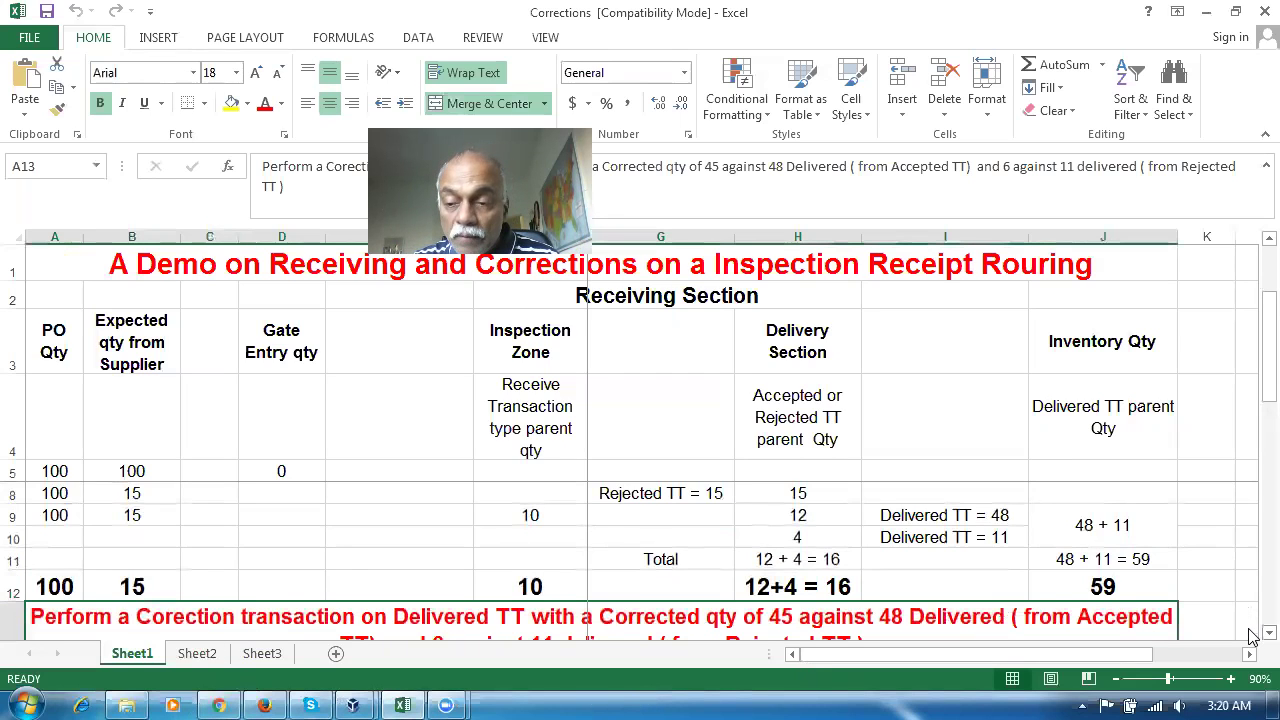
pyautogui.scroll(-1, 1252, 630)
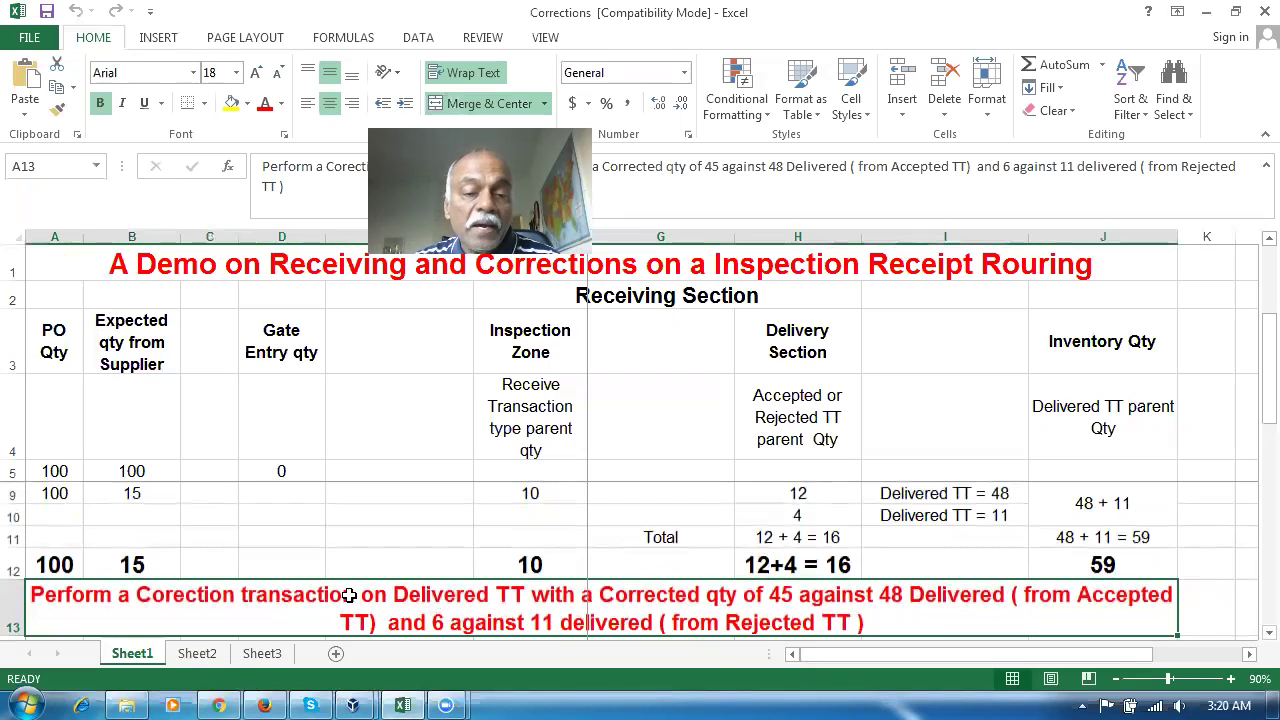
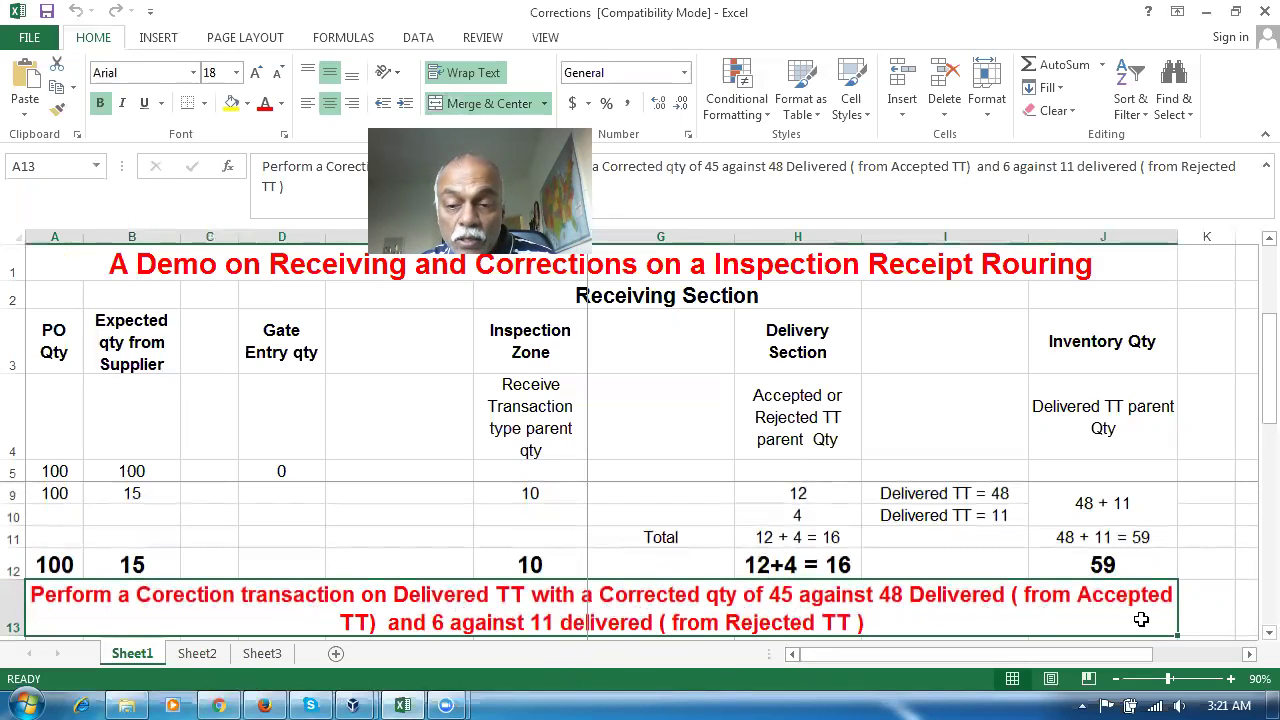
# Compare the plan's Delivered TT notes of 48 and 11 with the inventory total of 59
pyautogui.click(999, 491)
pyautogui.click(1013, 514)
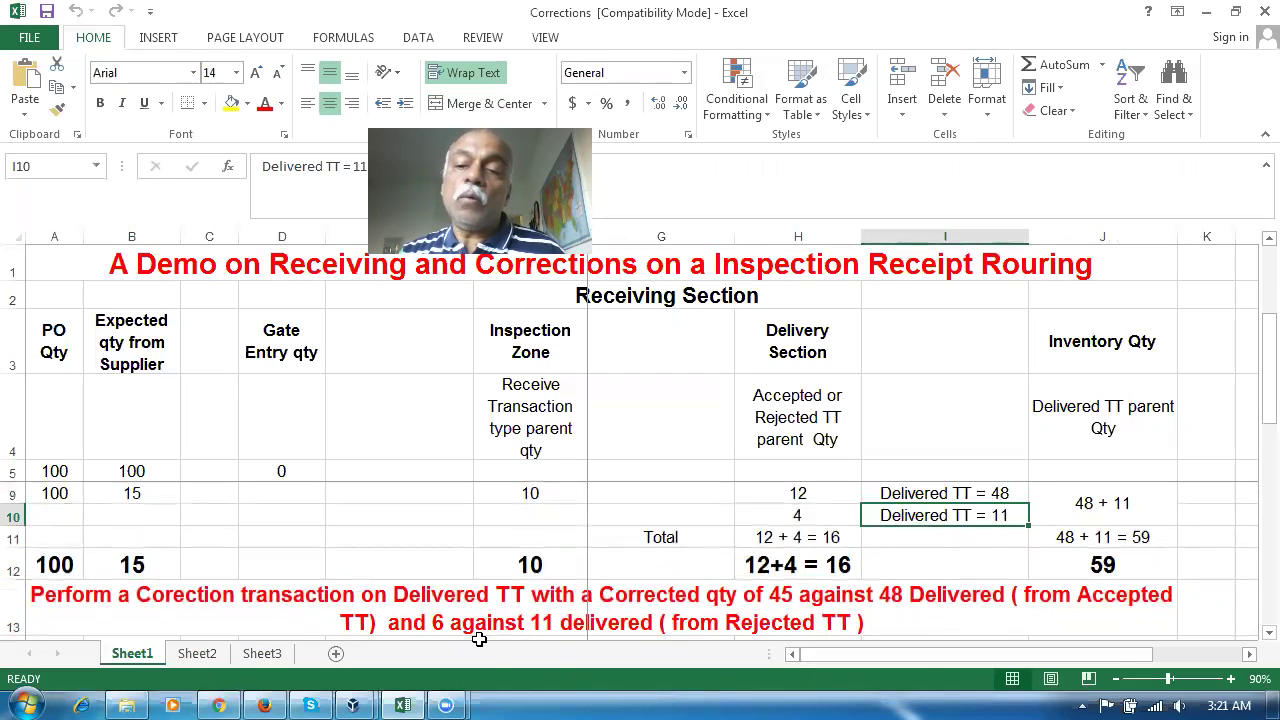
pyautogui.click(1095, 568)
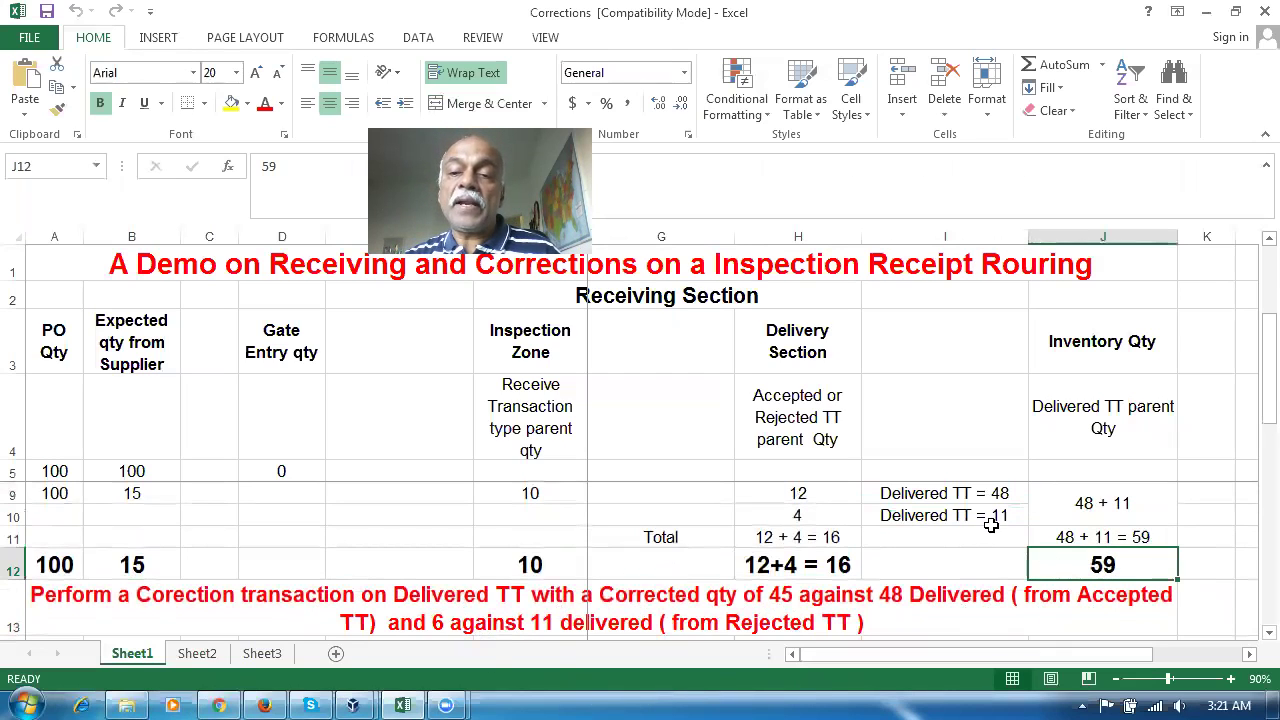
pyautogui.click(994, 491)
pyautogui.click(994, 514)
pyautogui.click(998, 495)
pyautogui.click(992, 514)
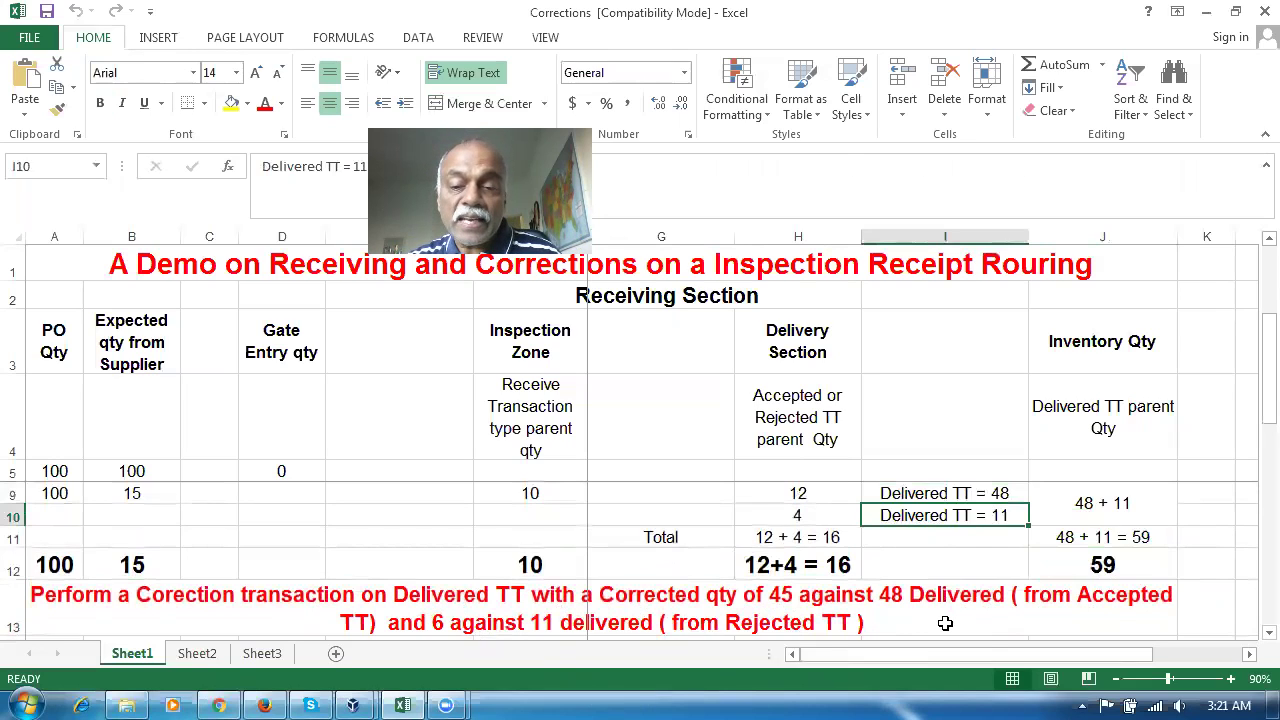
pyautogui.click(984, 494)
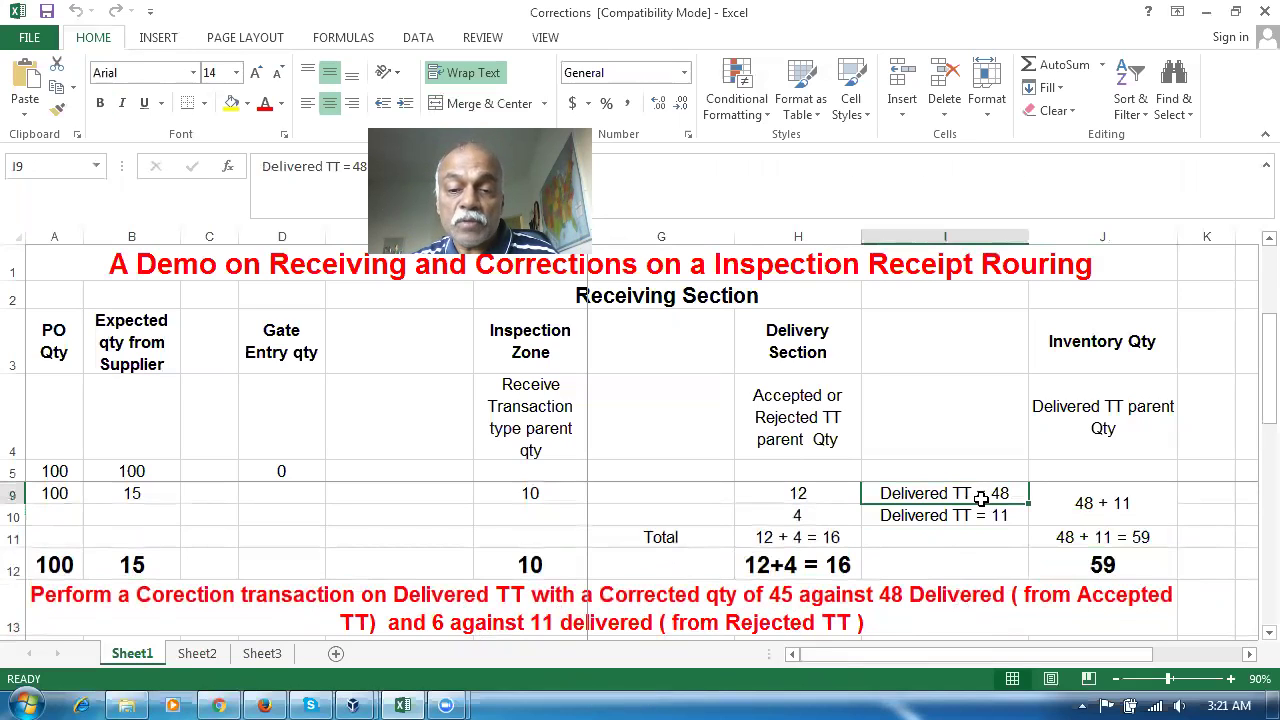
pyautogui.click(978, 520)
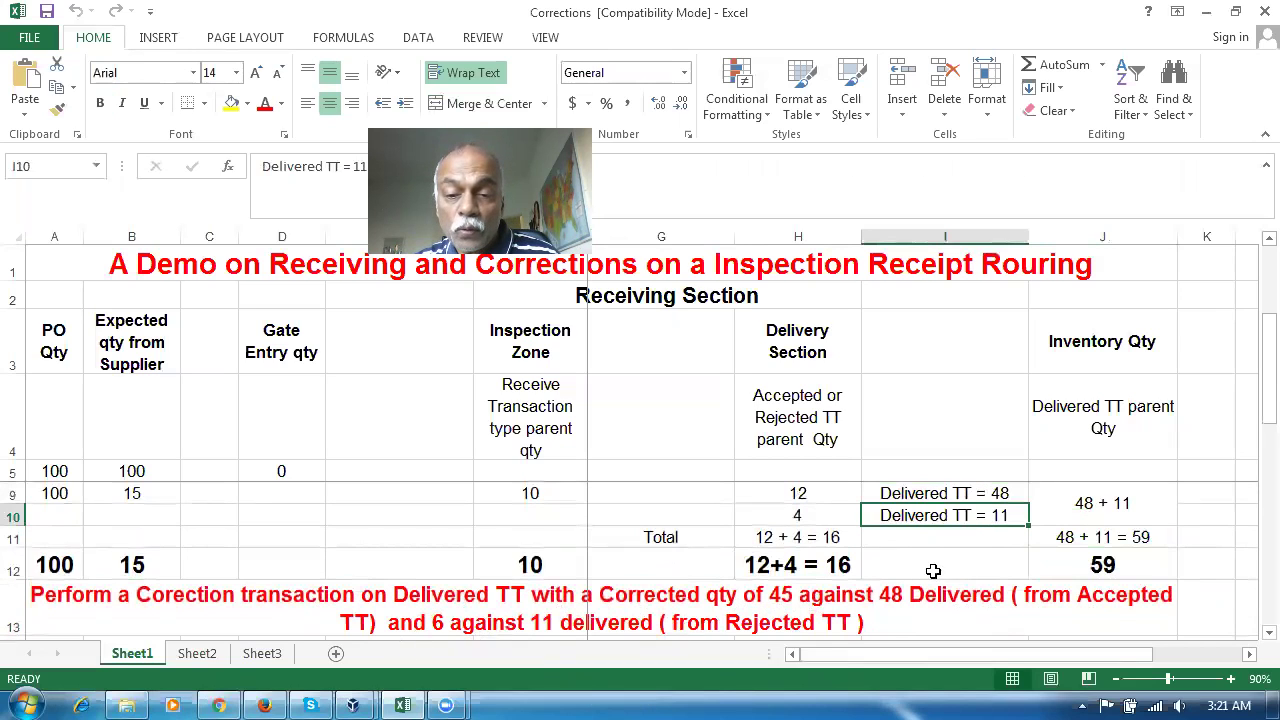
# Check the plan's expected 15, inspection 10, delivery 12+4 = 16 and corrected 12 + 3 = 15 figures
pyautogui.click(822, 566)
pyautogui.click(790, 608)
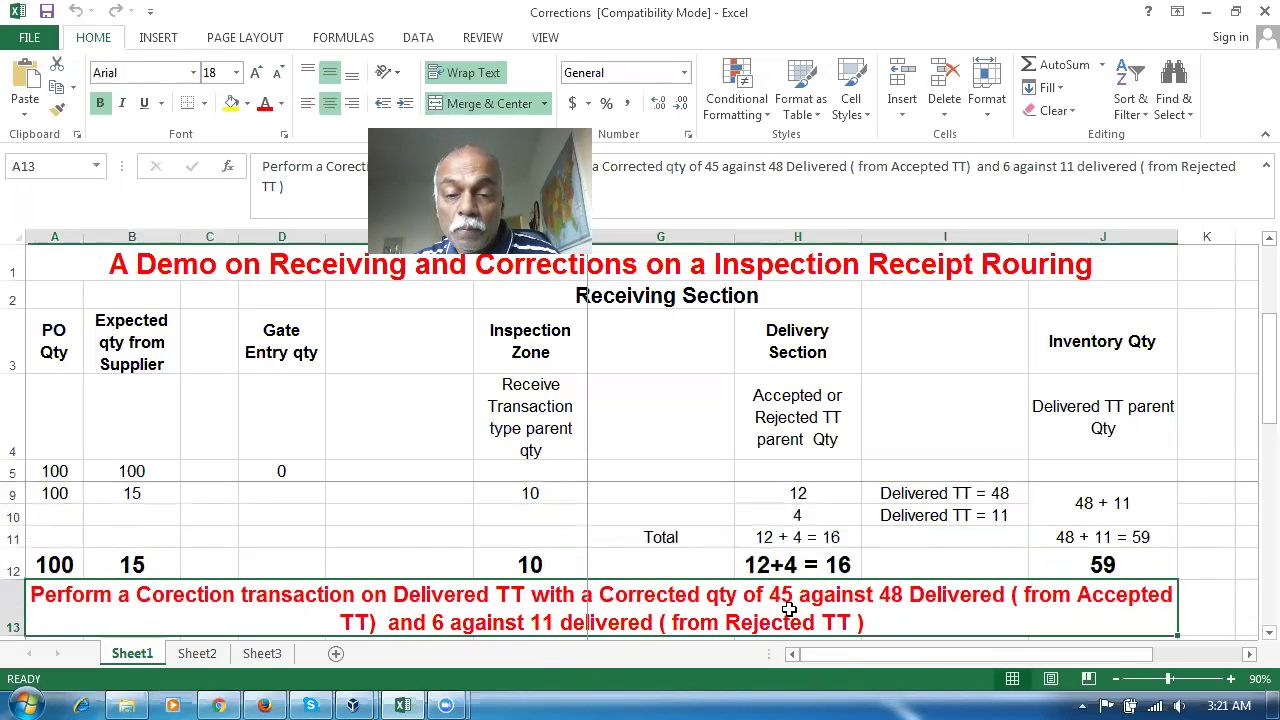
pyautogui.click(118, 567)
pyautogui.click(525, 564)
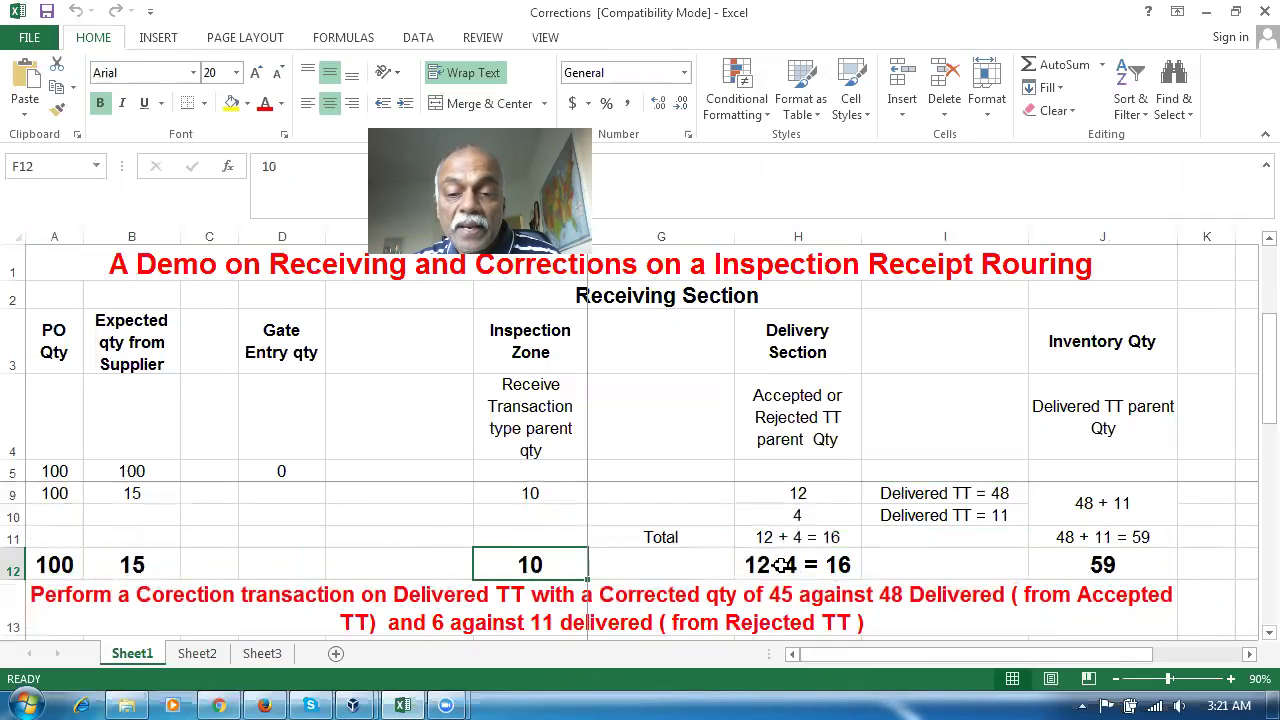
pyautogui.click(784, 567)
pyautogui.click(1144, 571)
pyautogui.click(792, 568)
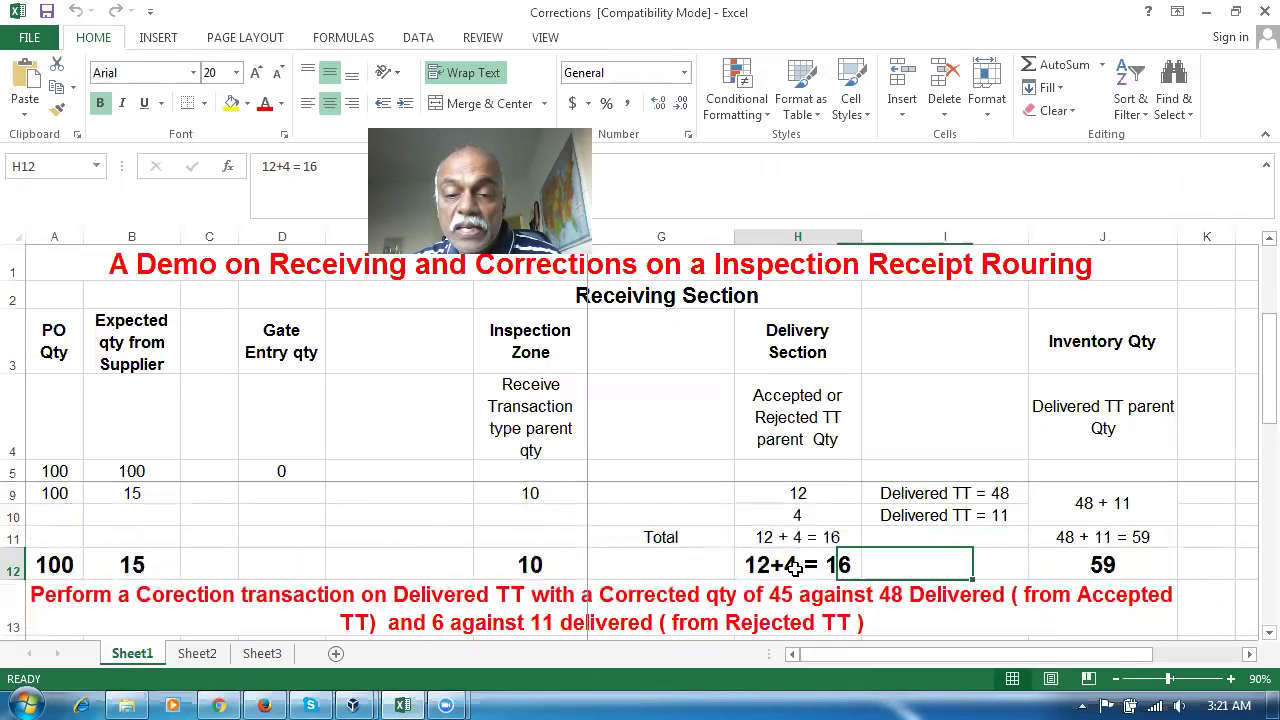
pyautogui.click(522, 570)
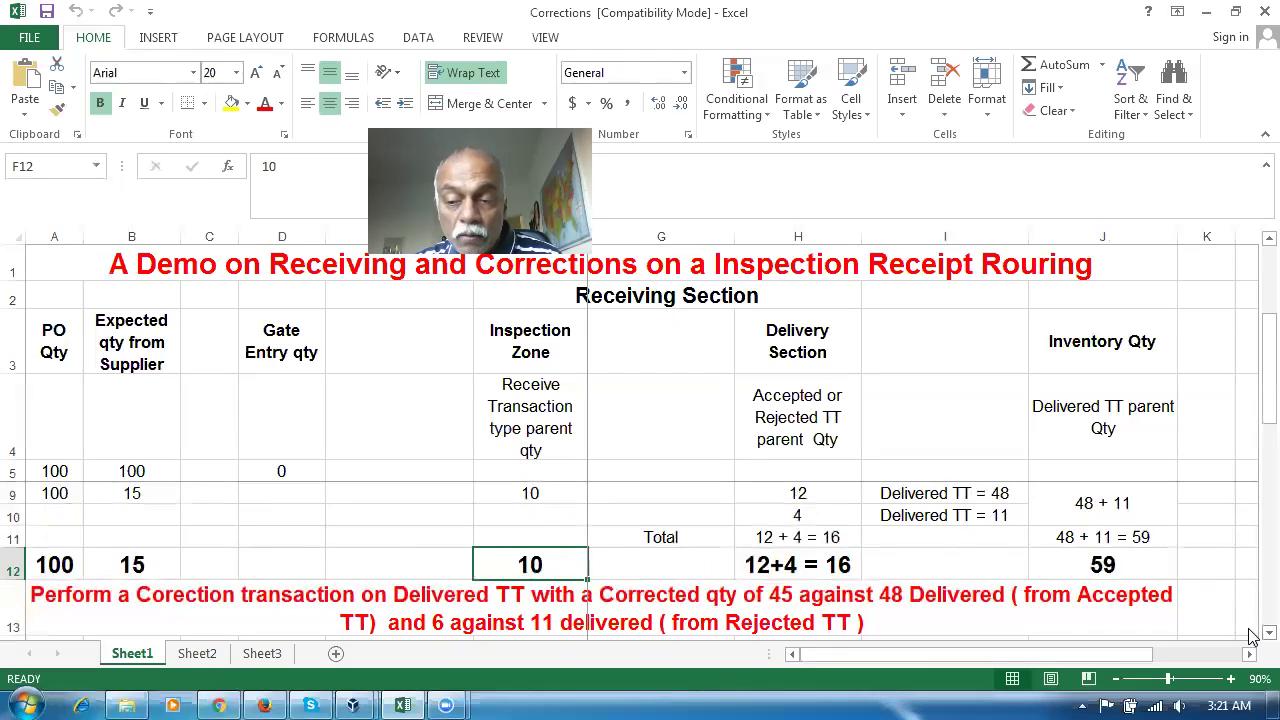
pyautogui.scroll(-1, 1250, 640)
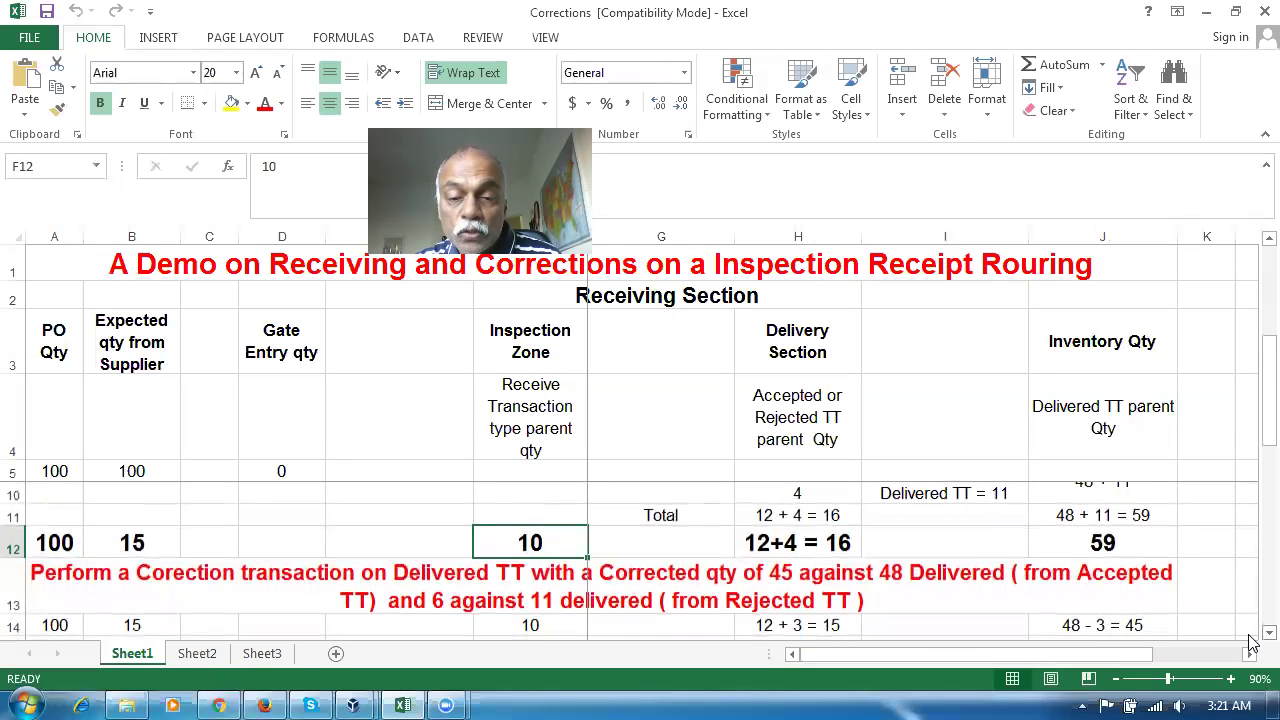
pyautogui.click(808, 548)
pyautogui.click(497, 548)
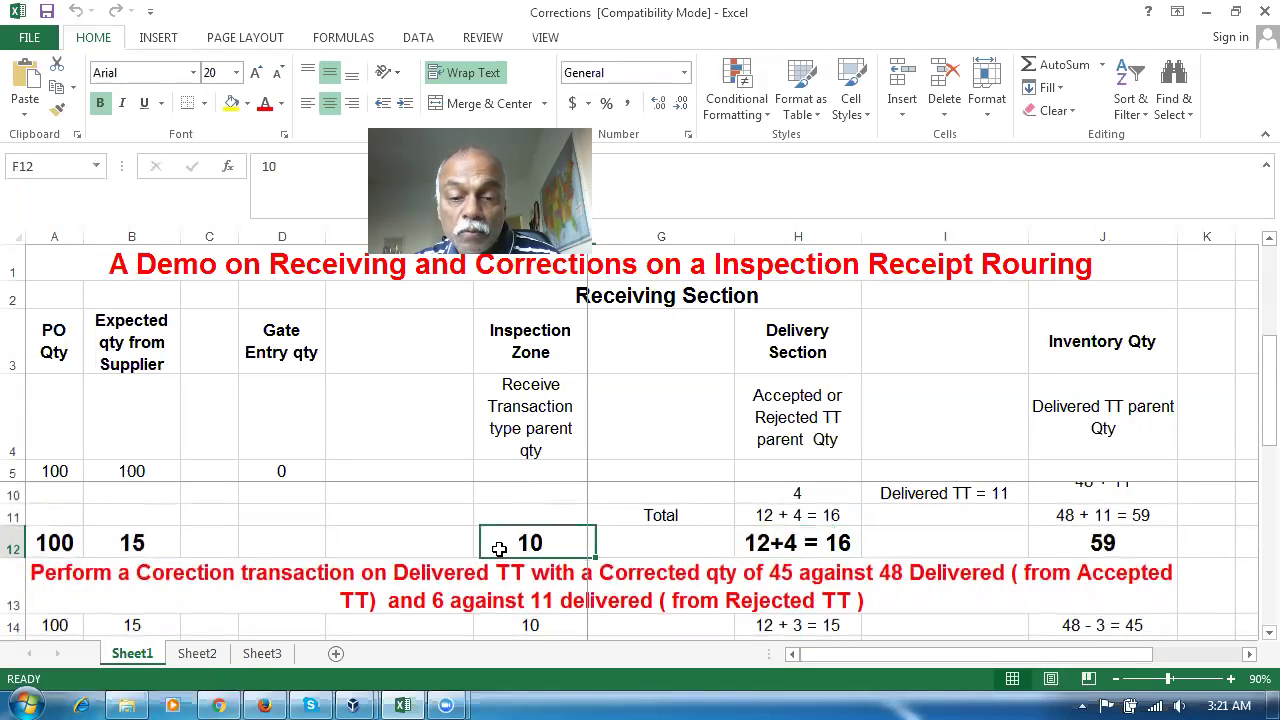
pyautogui.scroll(-1, 1250, 637)
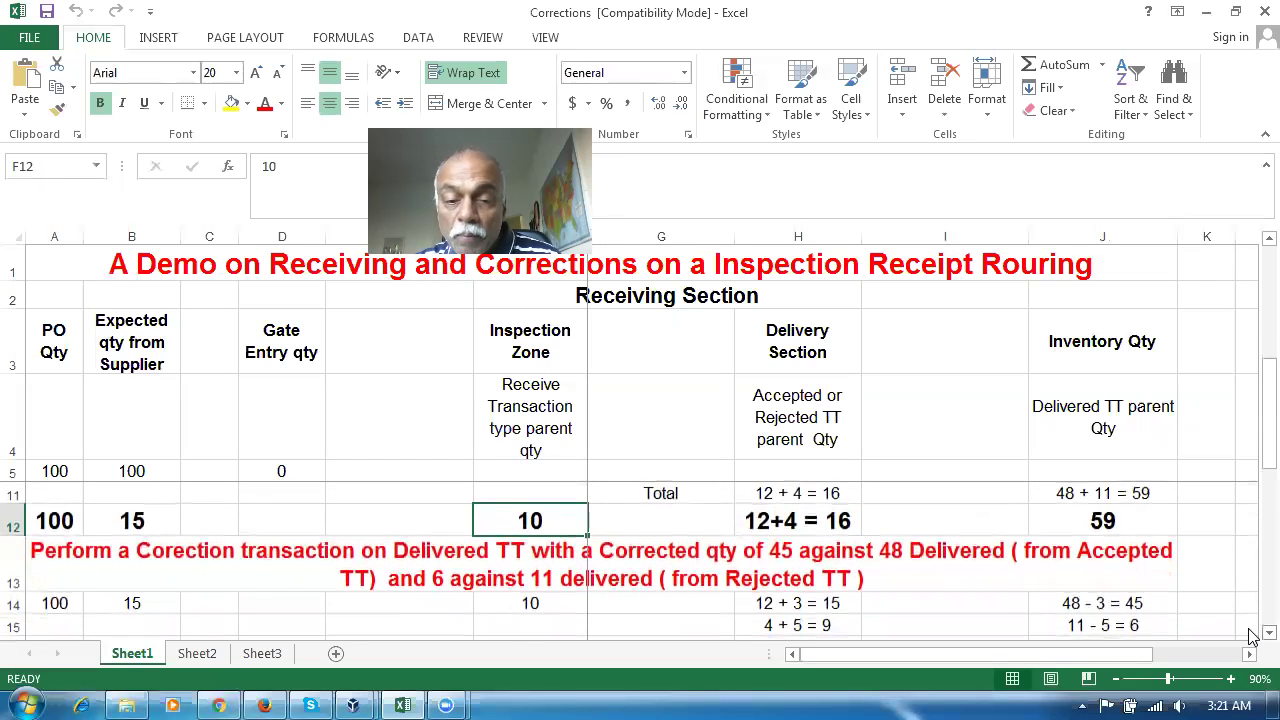
pyautogui.scroll(-1, 1250, 640)
pyautogui.scroll(-1, 1250, 640)
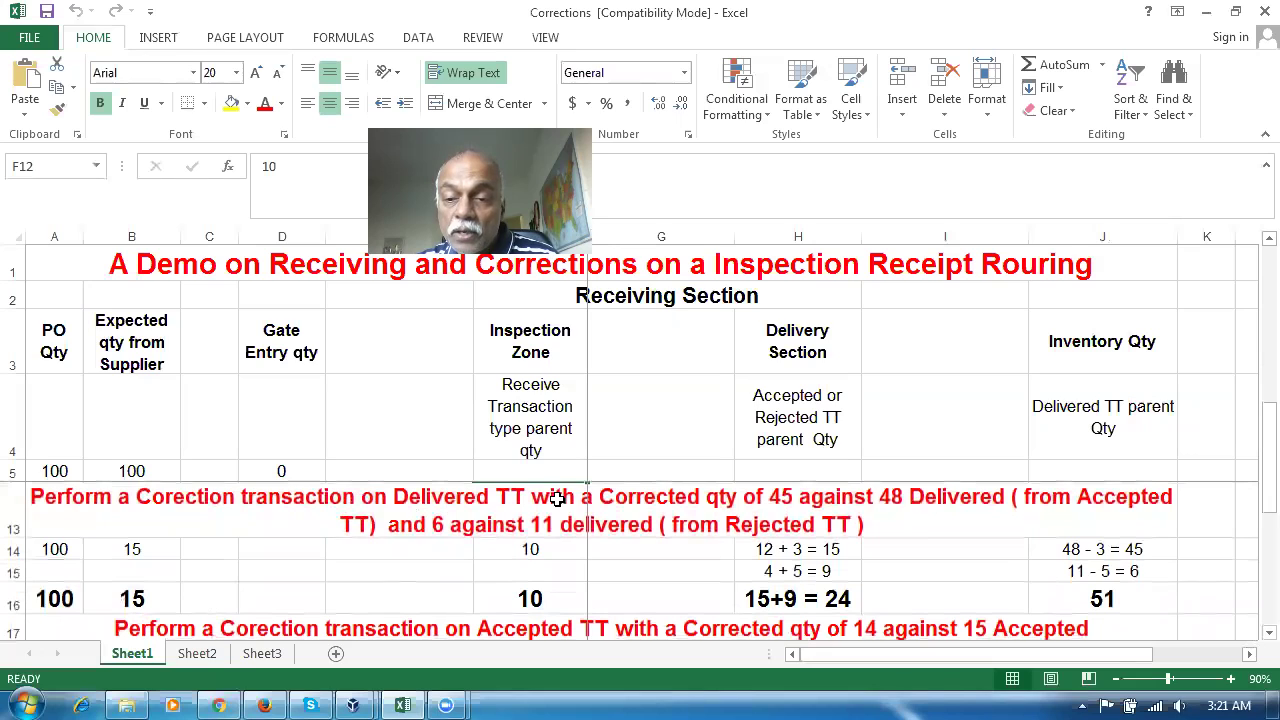
pyautogui.click(775, 552)
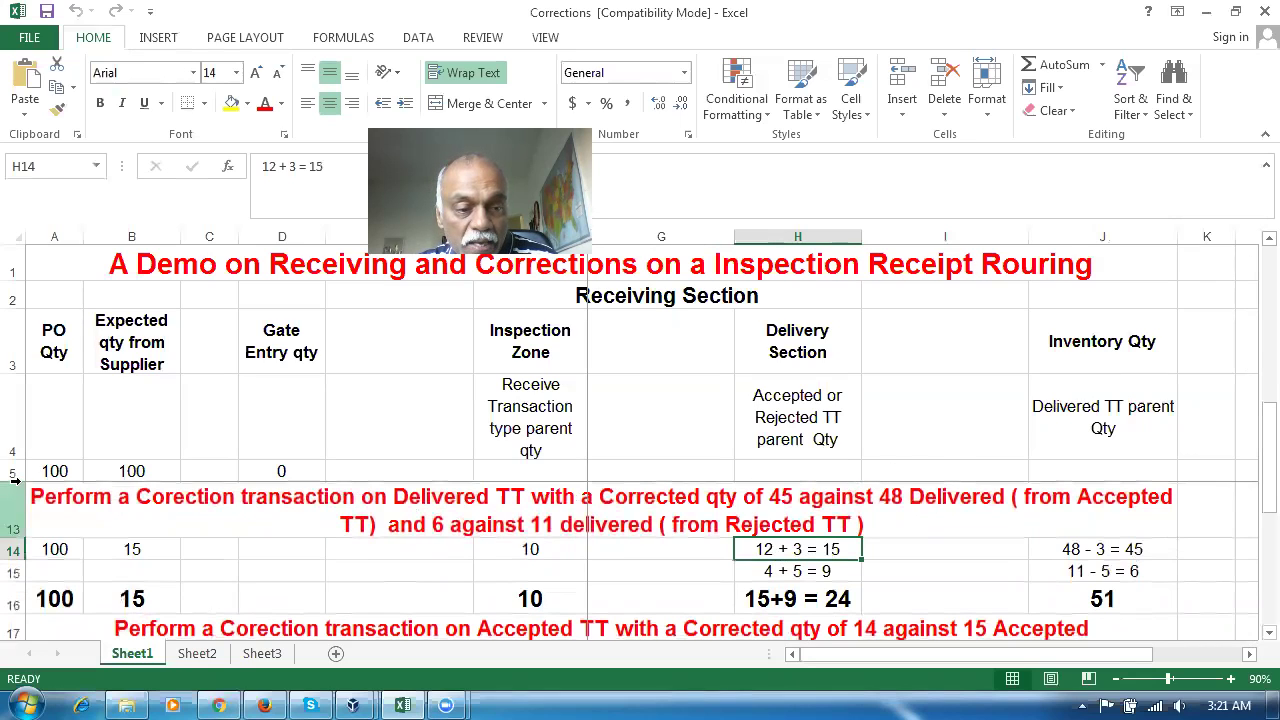
# Collapse a plan row to fit the correction rows, then recheck the 48 and 11 delivered notes
pyautogui.moveTo(16, 479); pyautogui.dragTo(31, 400)
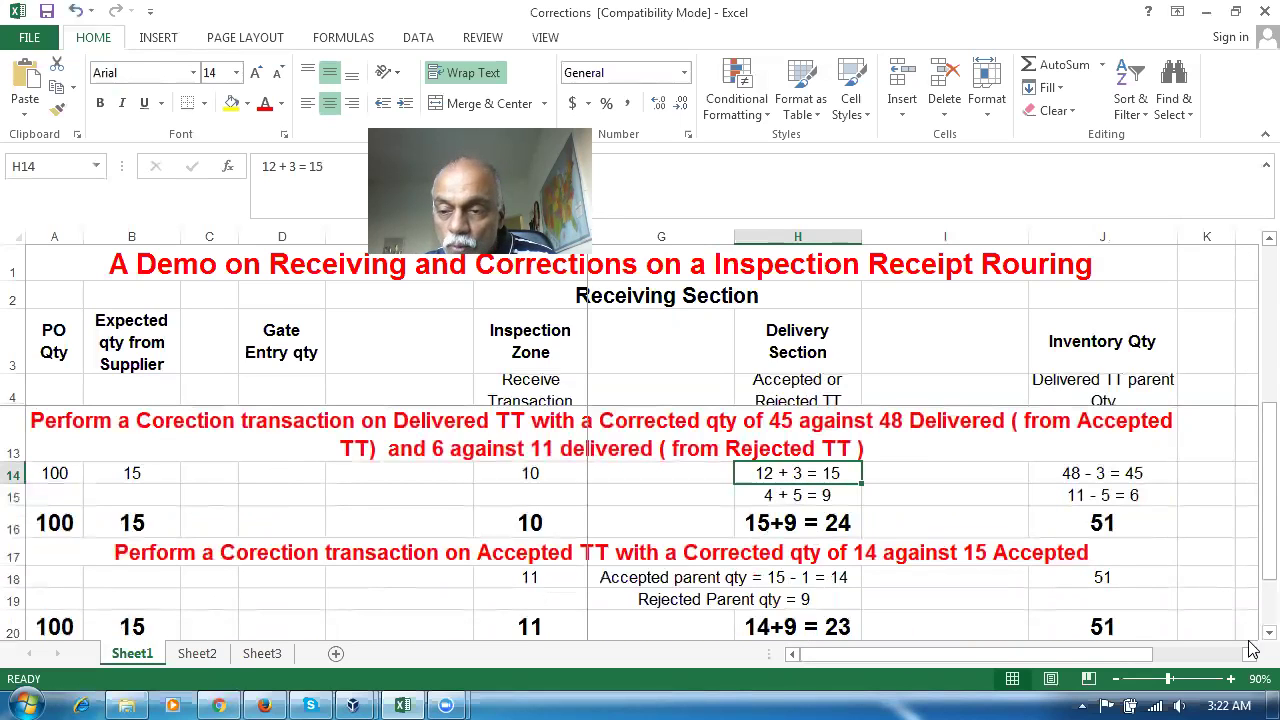
pyautogui.scroll(-1, 1252, 640)
pyautogui.moveTo(1252, 590); pyautogui.dragTo(1252, 540)
pyautogui.scroll(3, 931, 480)
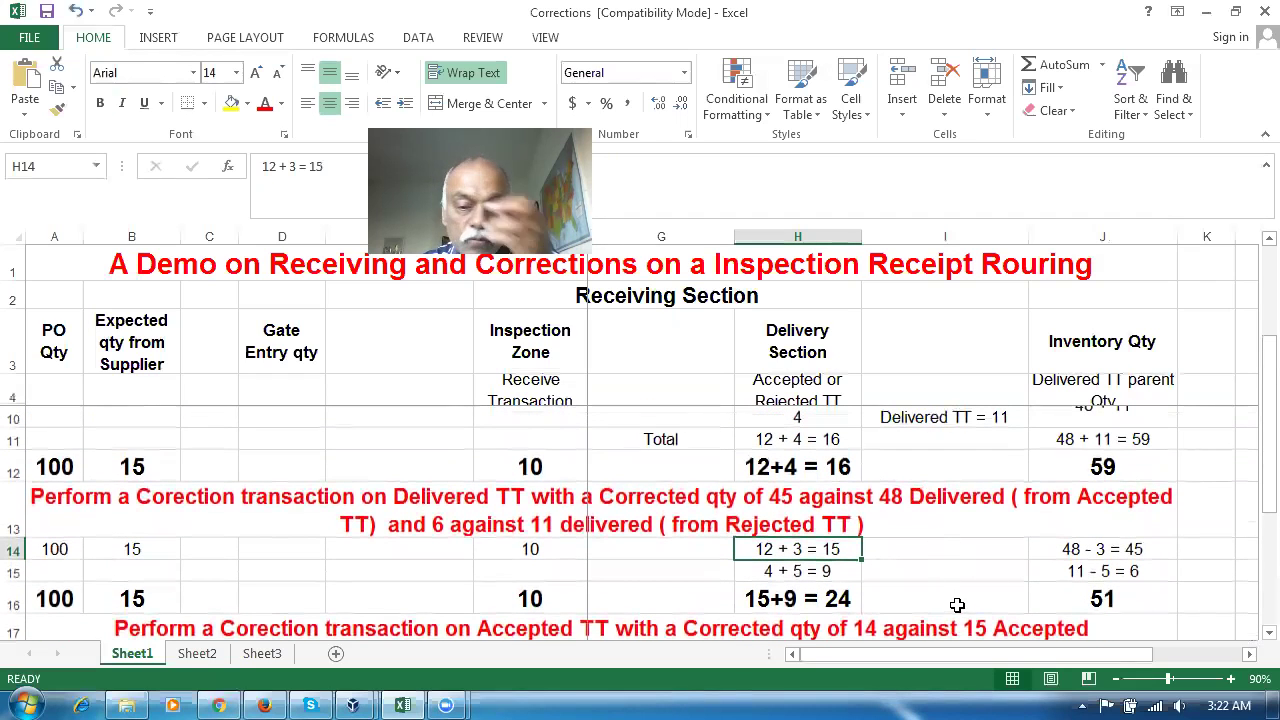
pyautogui.scroll(1, 1145, 450)
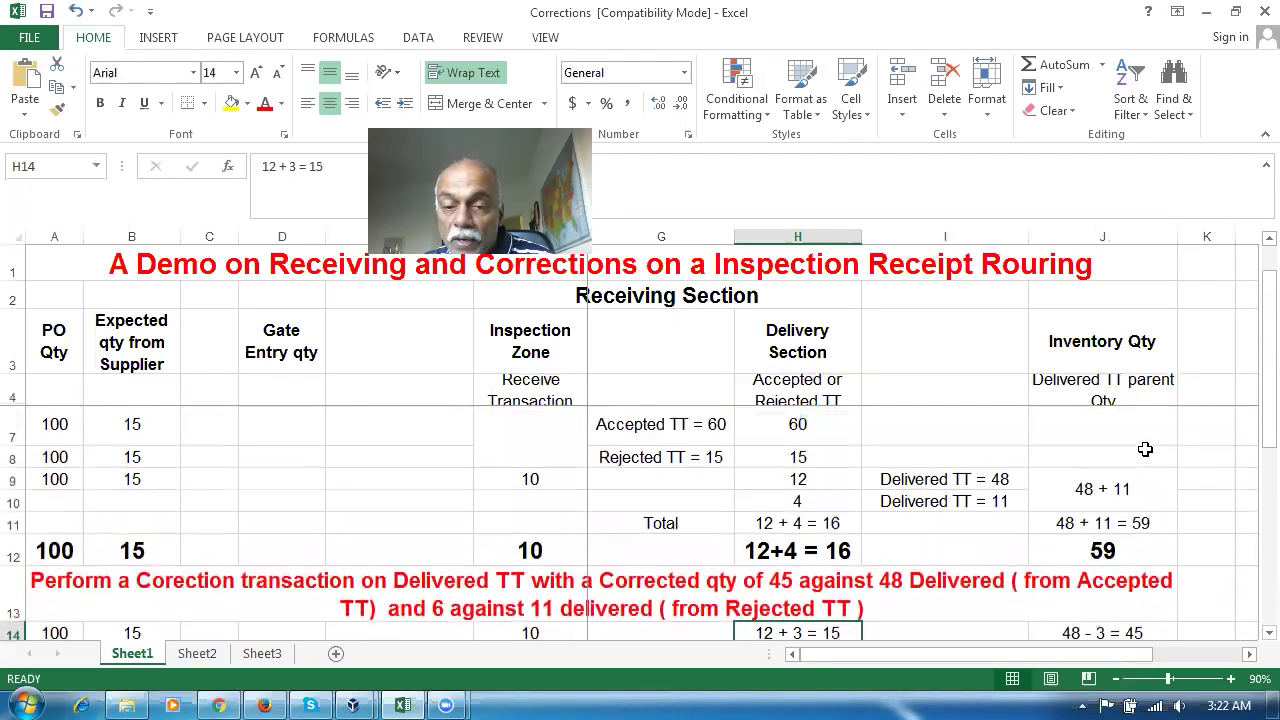
pyautogui.click(997, 487)
pyautogui.click(1000, 508)
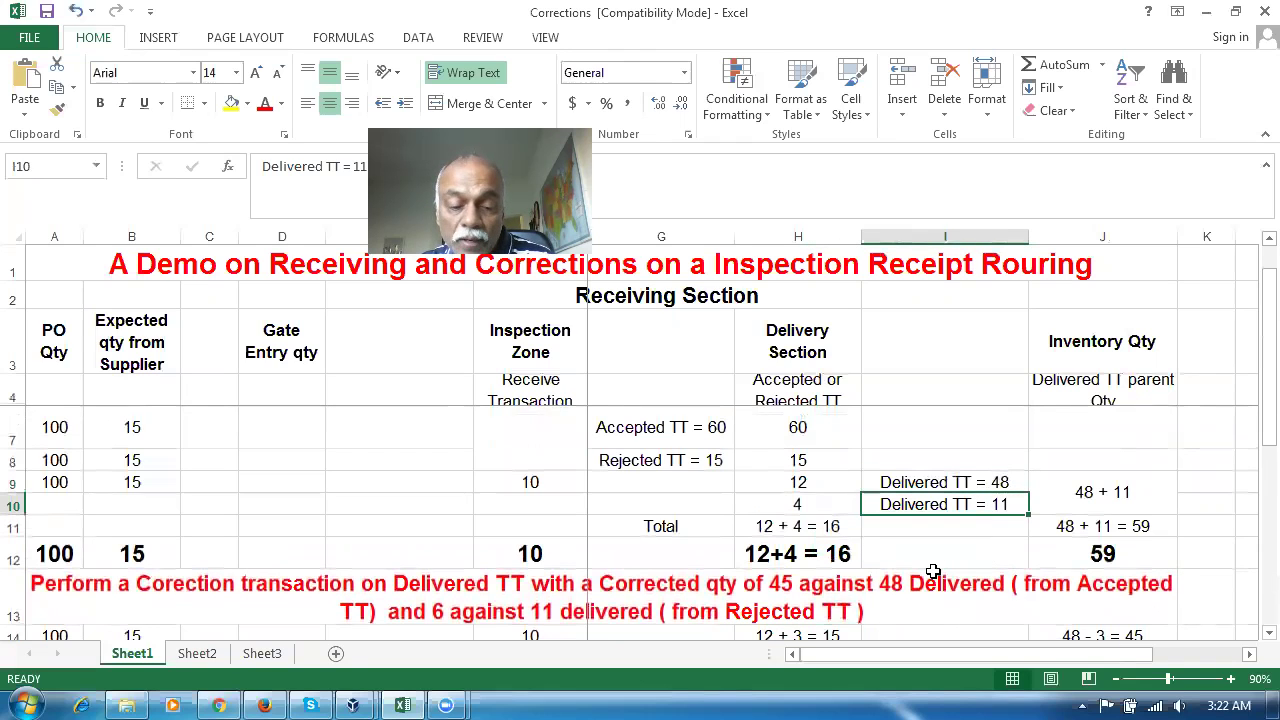
# Open a correction for receipt 1025's 48-unit Delivered line, then cancel it unsubmitted
pyautogui.hotkey('alt', 'Tab')
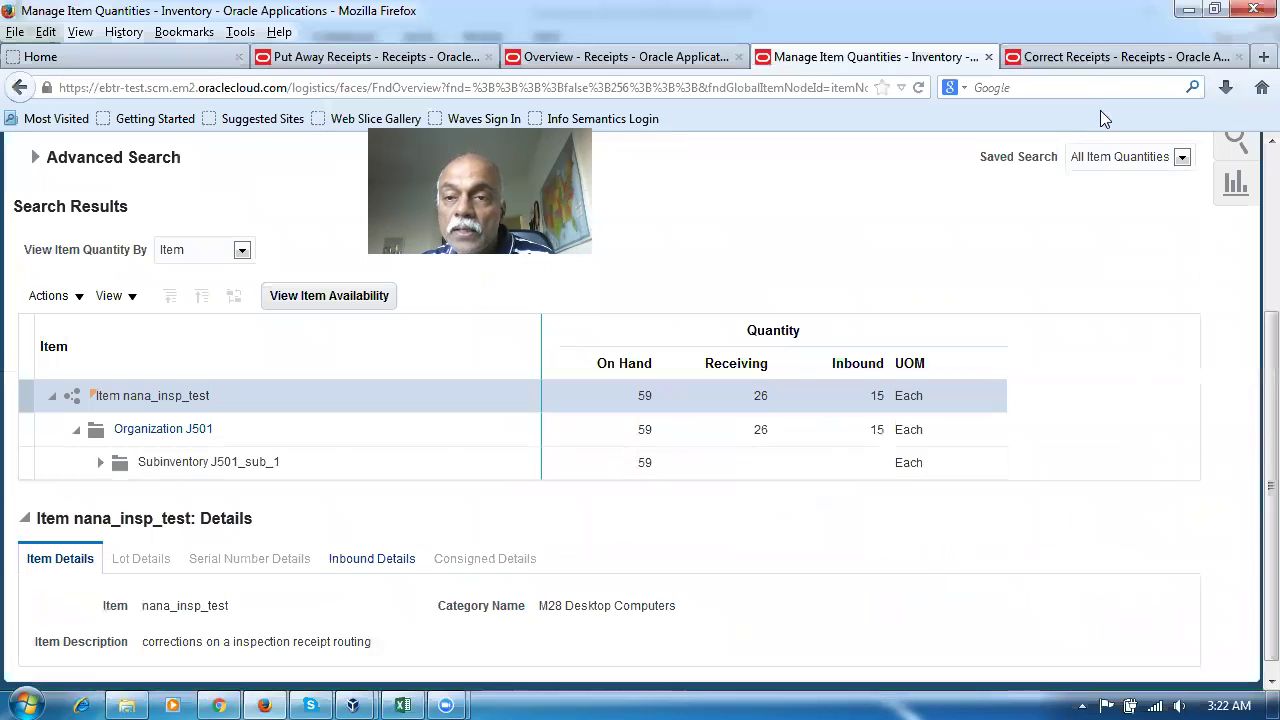
pyautogui.click(1098, 55)
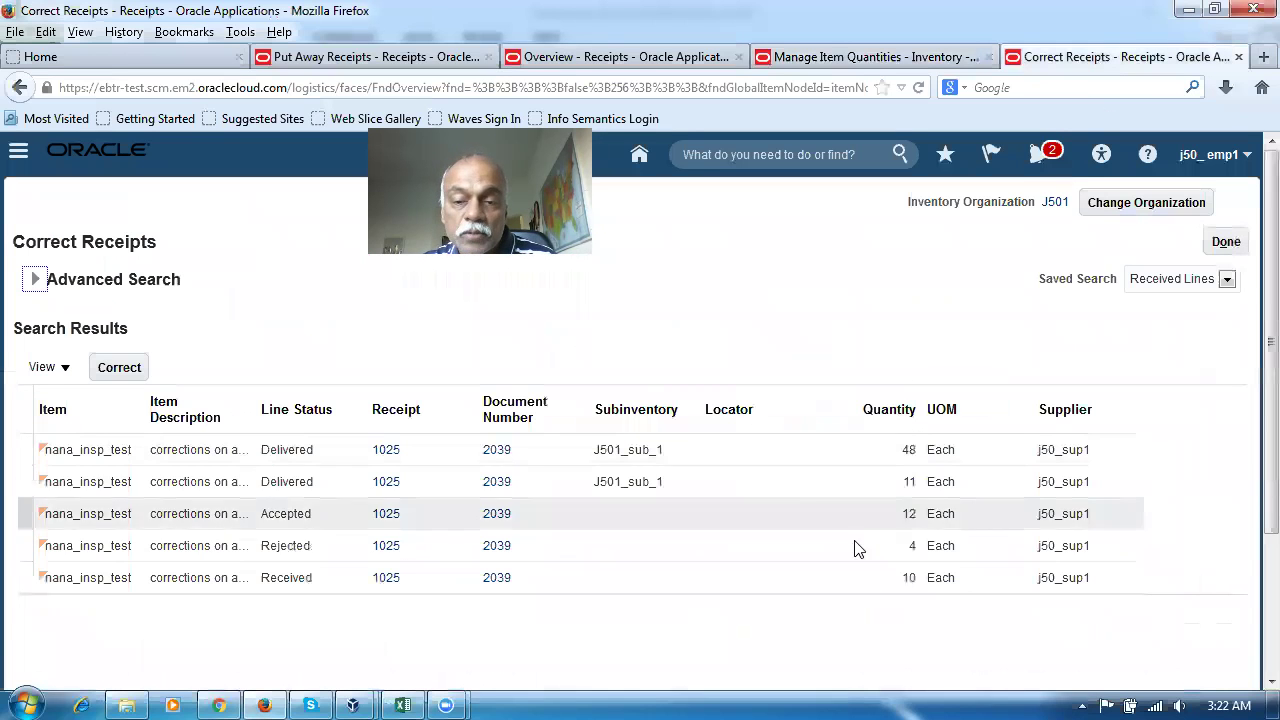
pyautogui.click(35, 451)
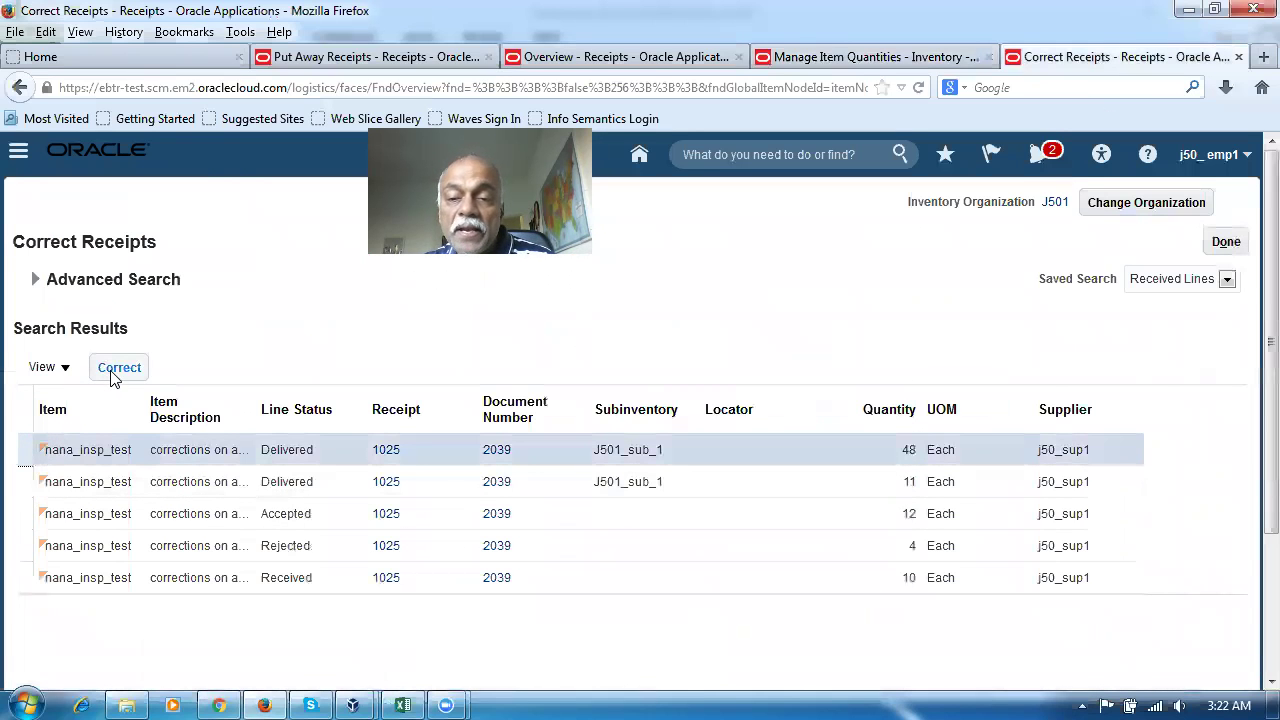
pyautogui.click(115, 370)
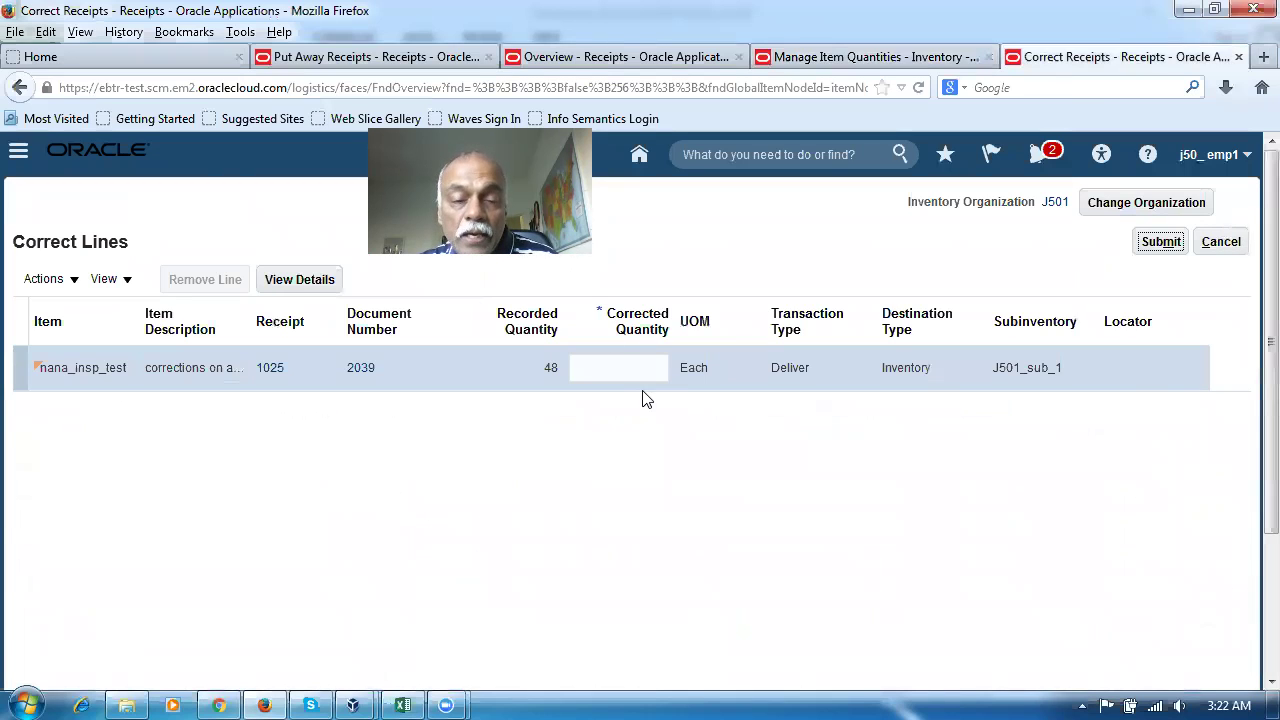
pyautogui.click(1221, 241)
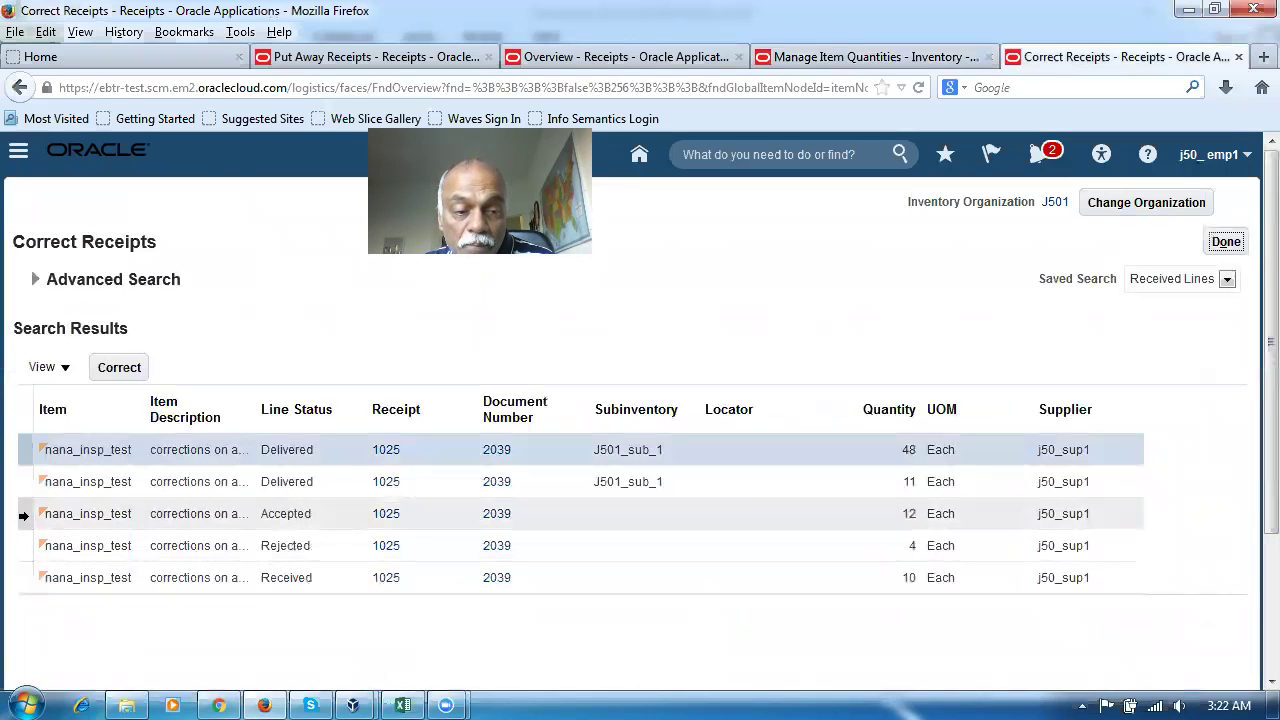
# Select the Accepted 12 line, then reopen the correction for the 48-unit Delivered line
pyautogui.click(23, 516)
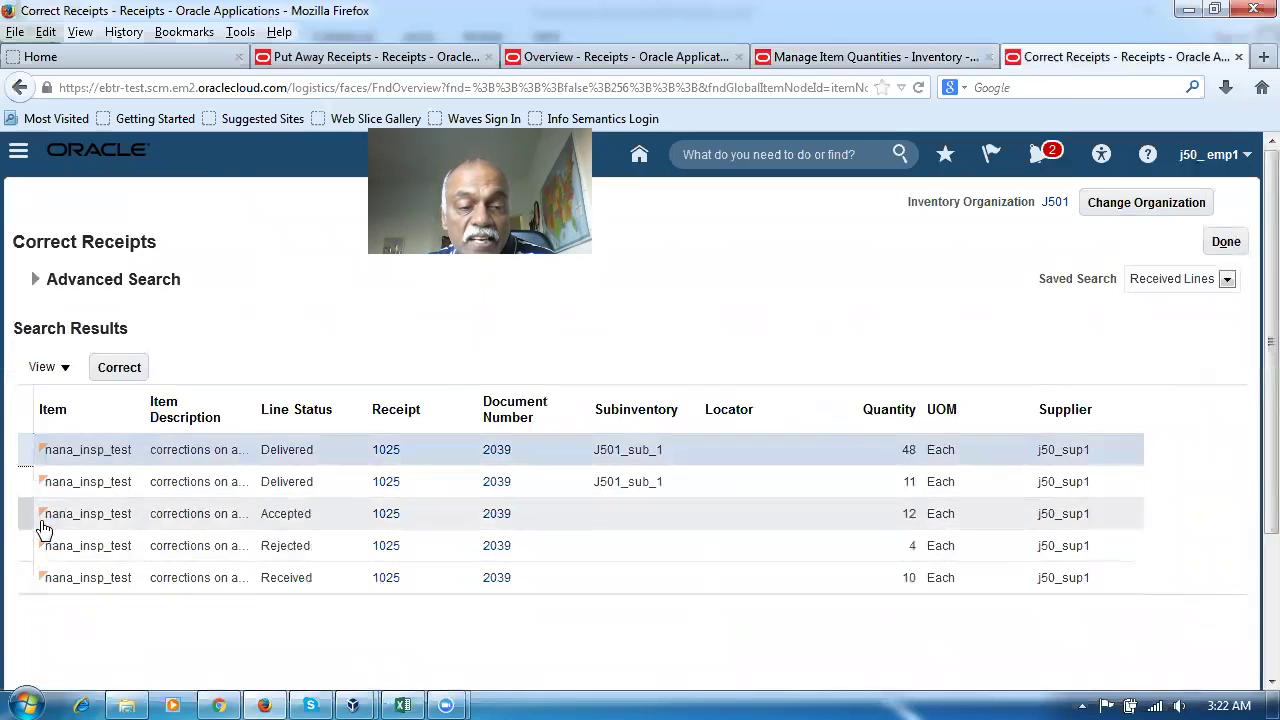
pyautogui.click(326, 511)
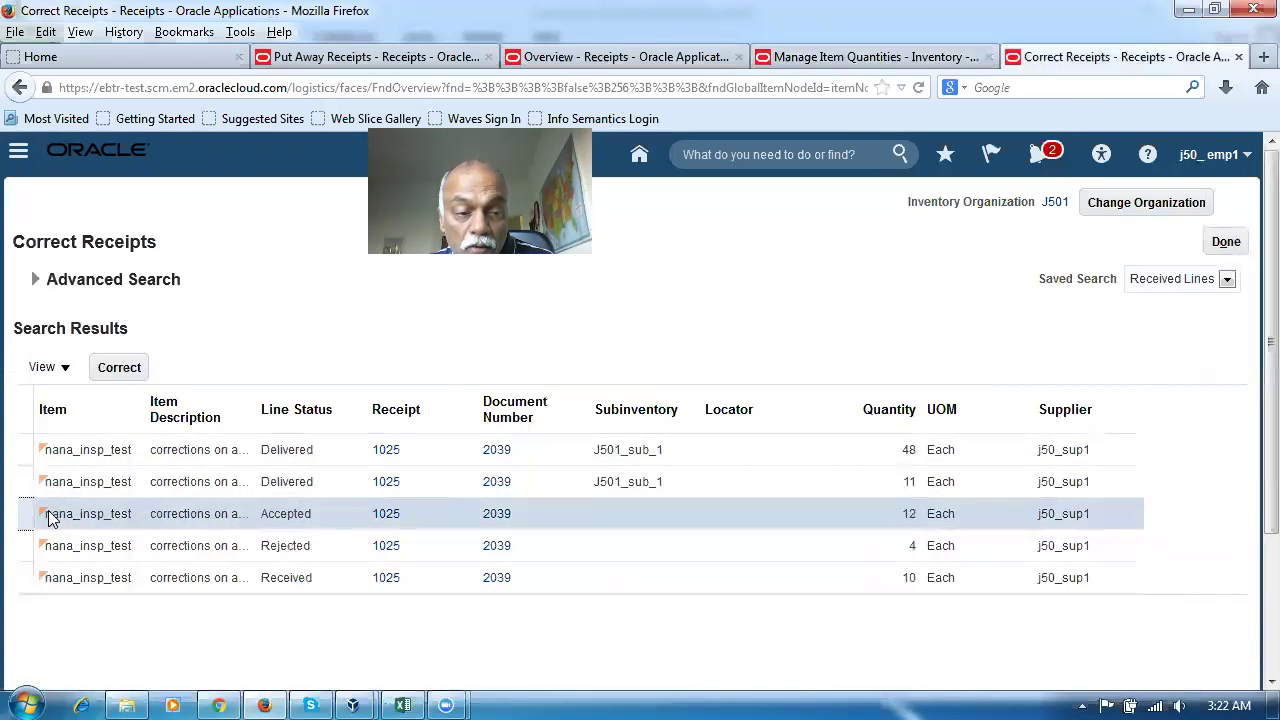
pyautogui.moveTo(42, 460)
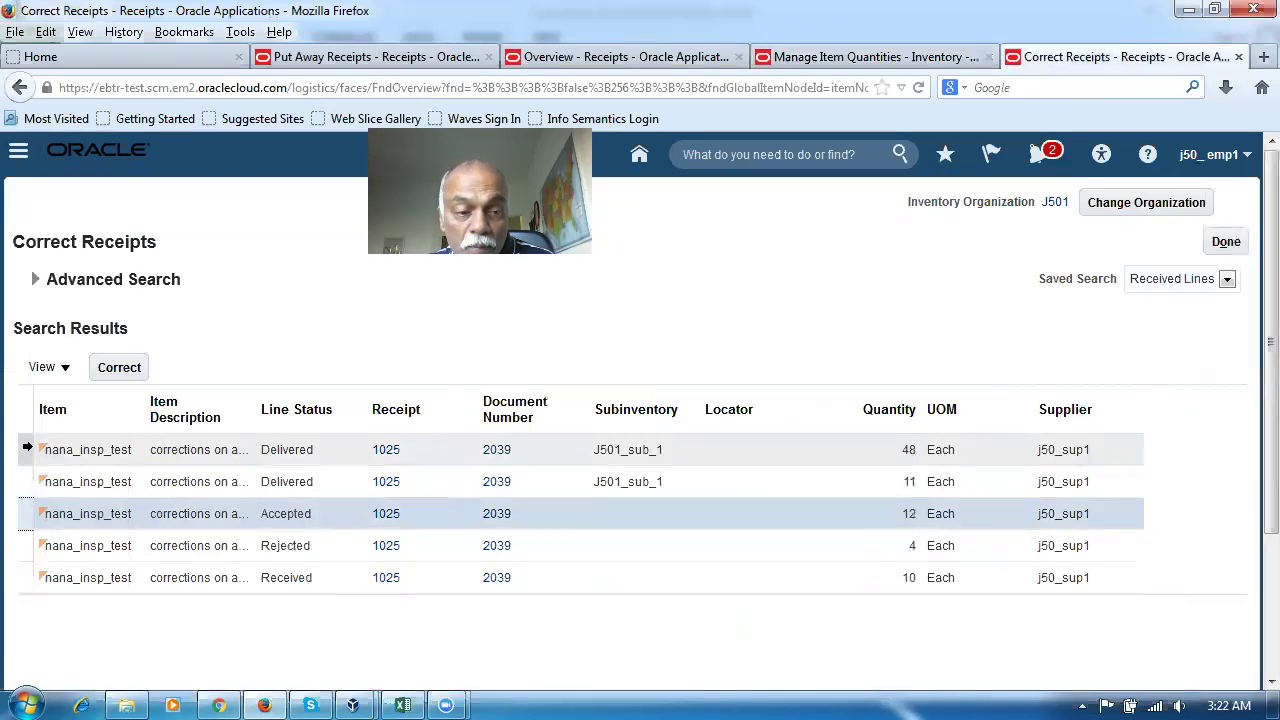
pyautogui.click(26, 448)
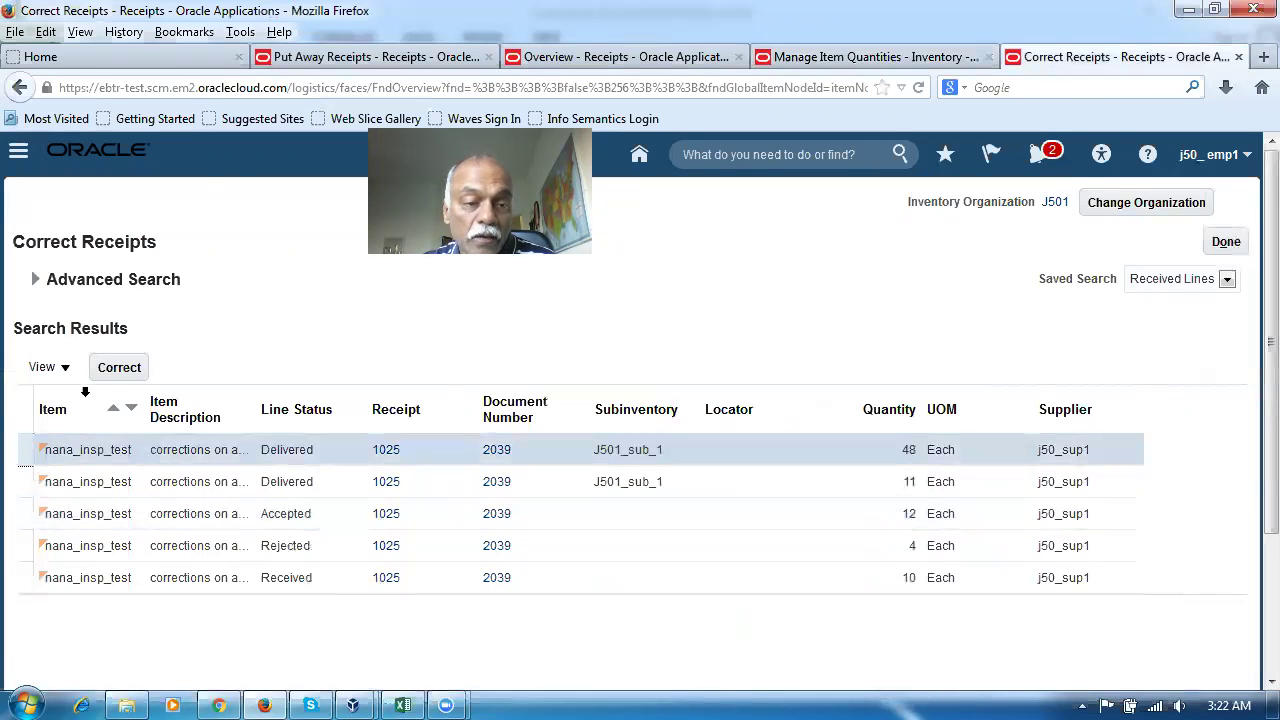
pyautogui.click(118, 367)
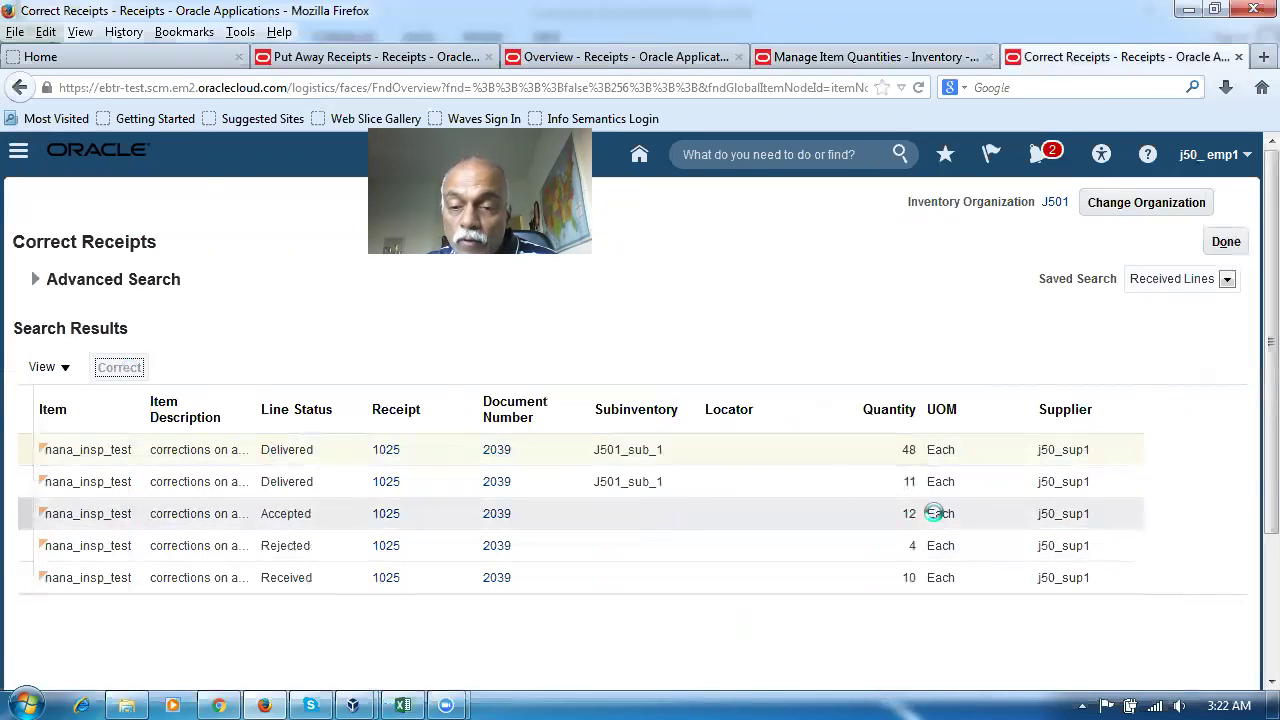
# Enter 45 as the first Delivered line's corrected quantity and submit the correction
pyautogui.click(614, 372)
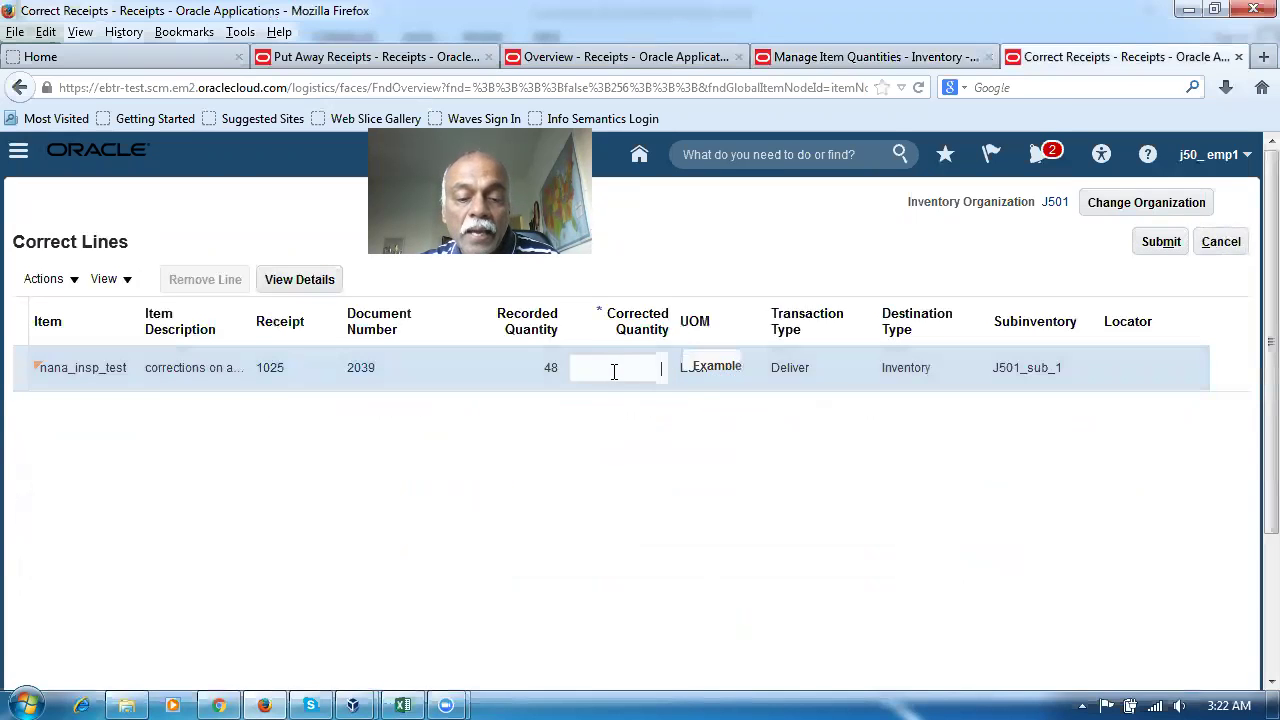
pyautogui.write('45')
pyautogui.click(672, 518)
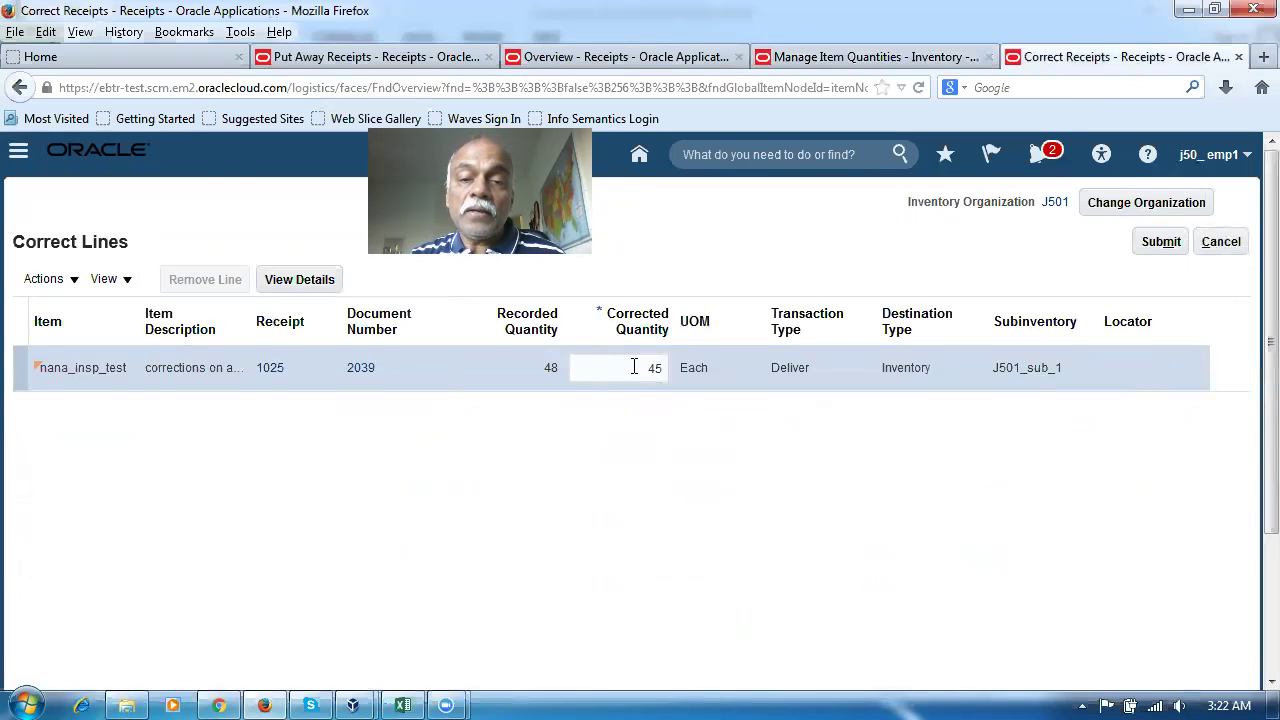
pyautogui.click(1157, 243)
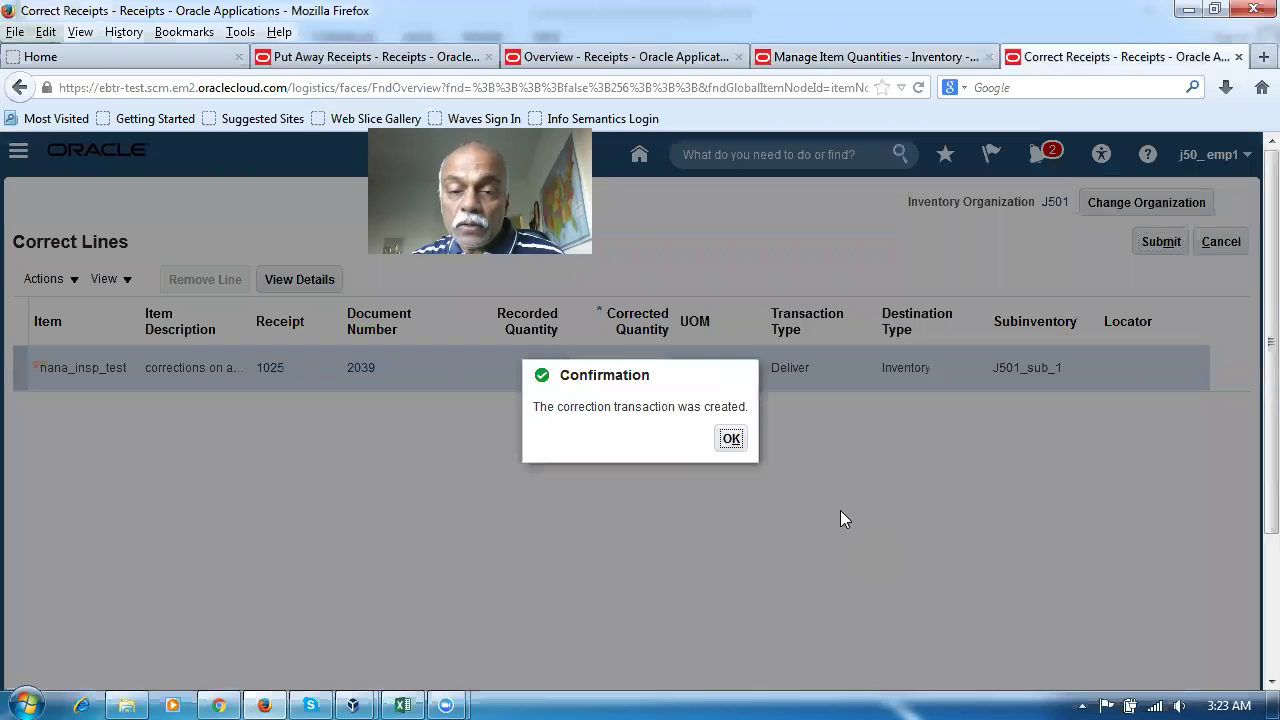
pyautogui.click(731, 442)
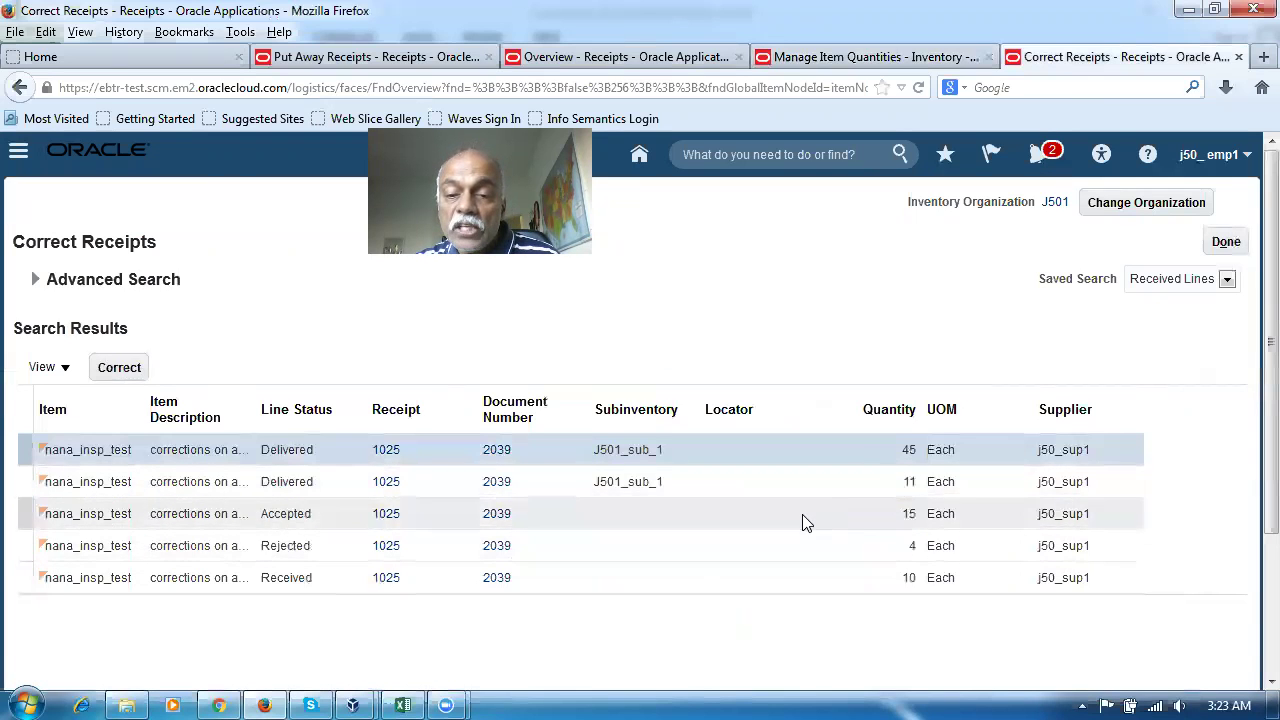
# Review the updated lines, Delivered 45 and Accepted 15, and glance at the Excel plan
pyautogui.click(803, 516)
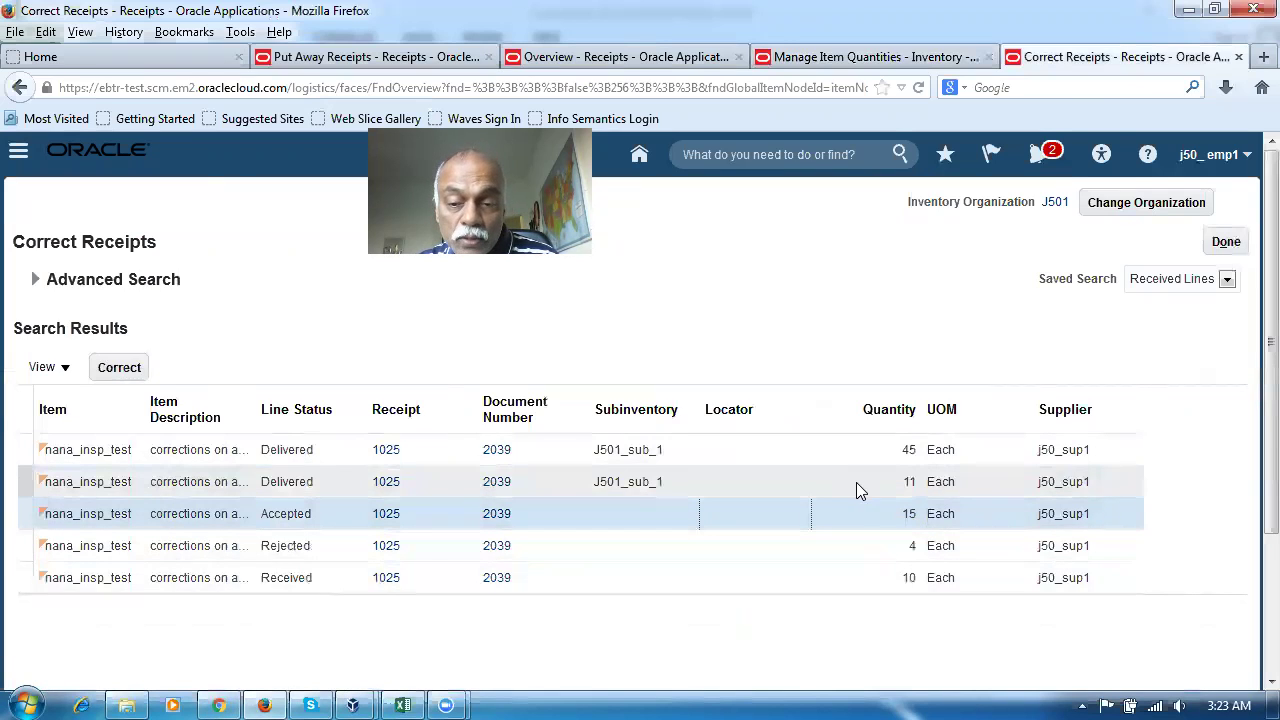
pyautogui.click(897, 456)
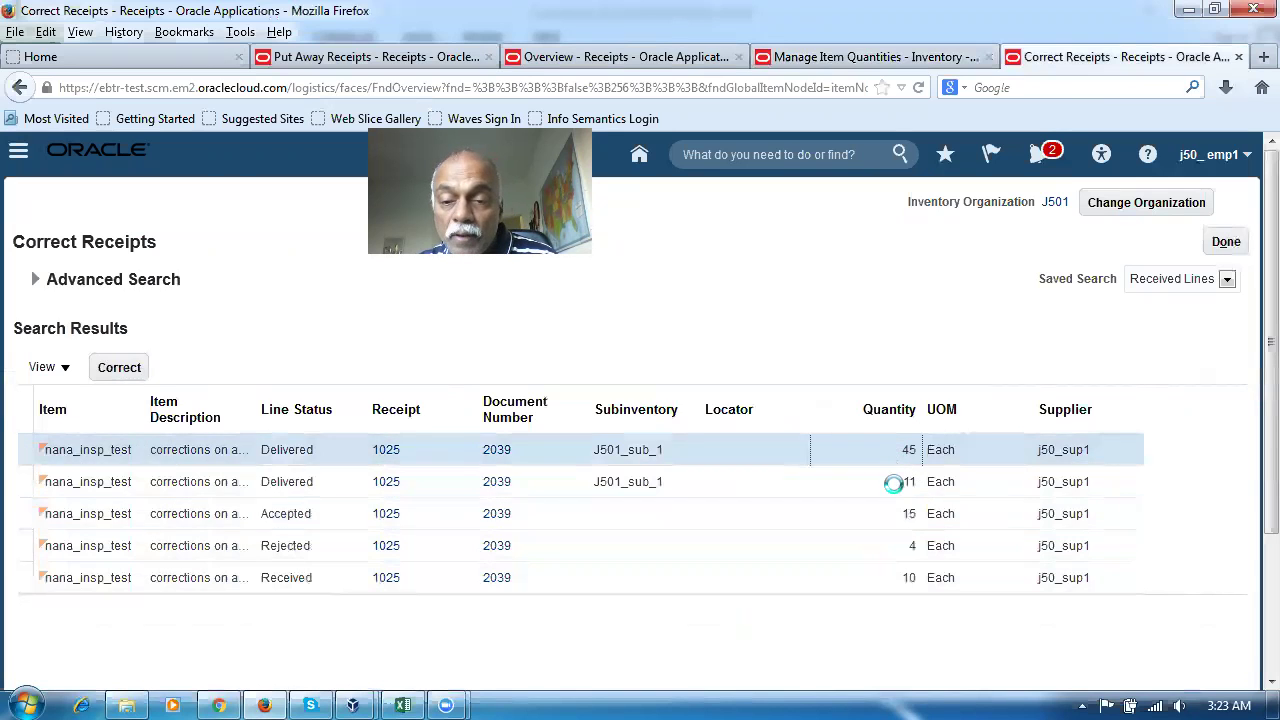
pyautogui.click(877, 511)
pyautogui.hotkey('alt', 'Tab')
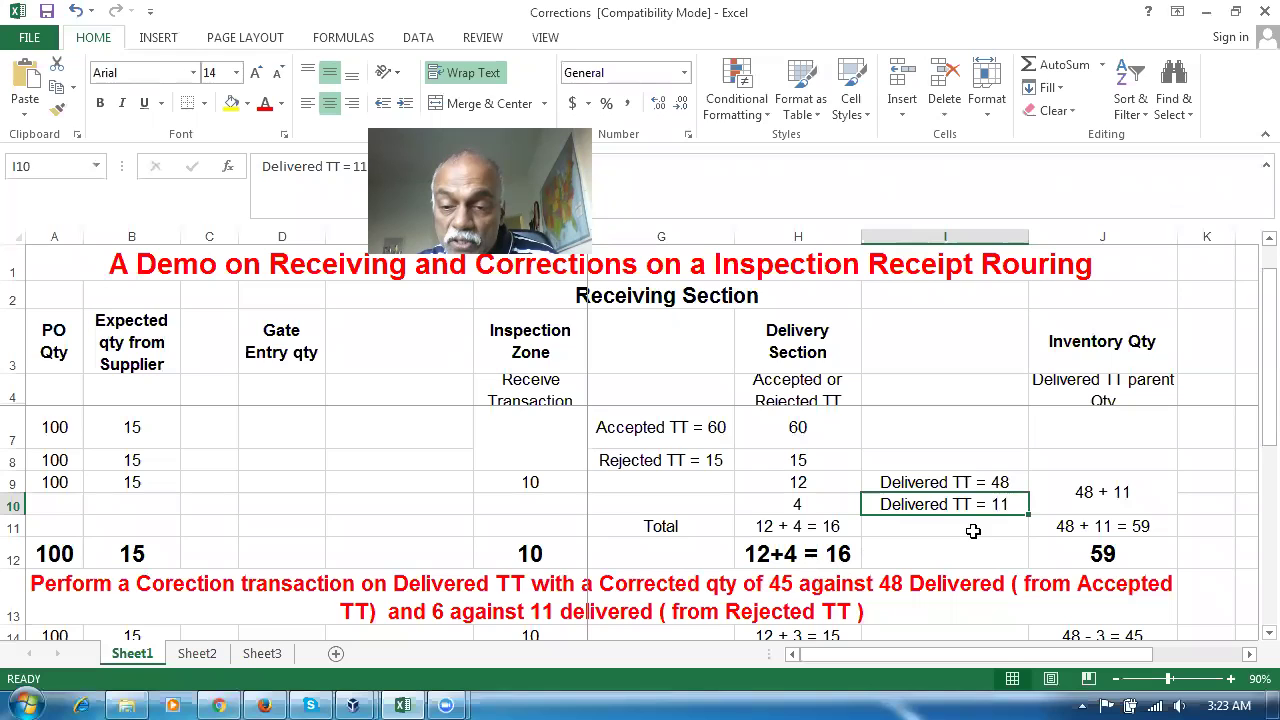
pyautogui.hotkey('alt', 'Tab')
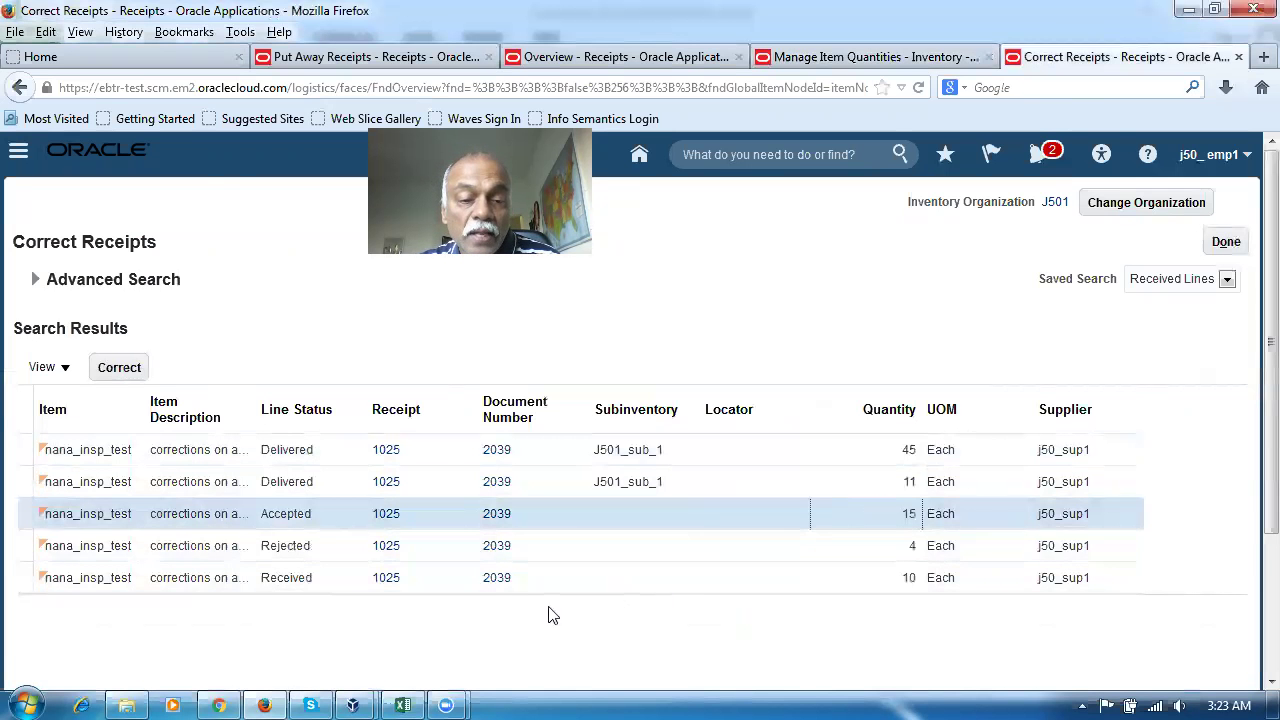
# Correct the 11-unit Delivered line to 6 and submit the correction
pyautogui.click(18, 545)
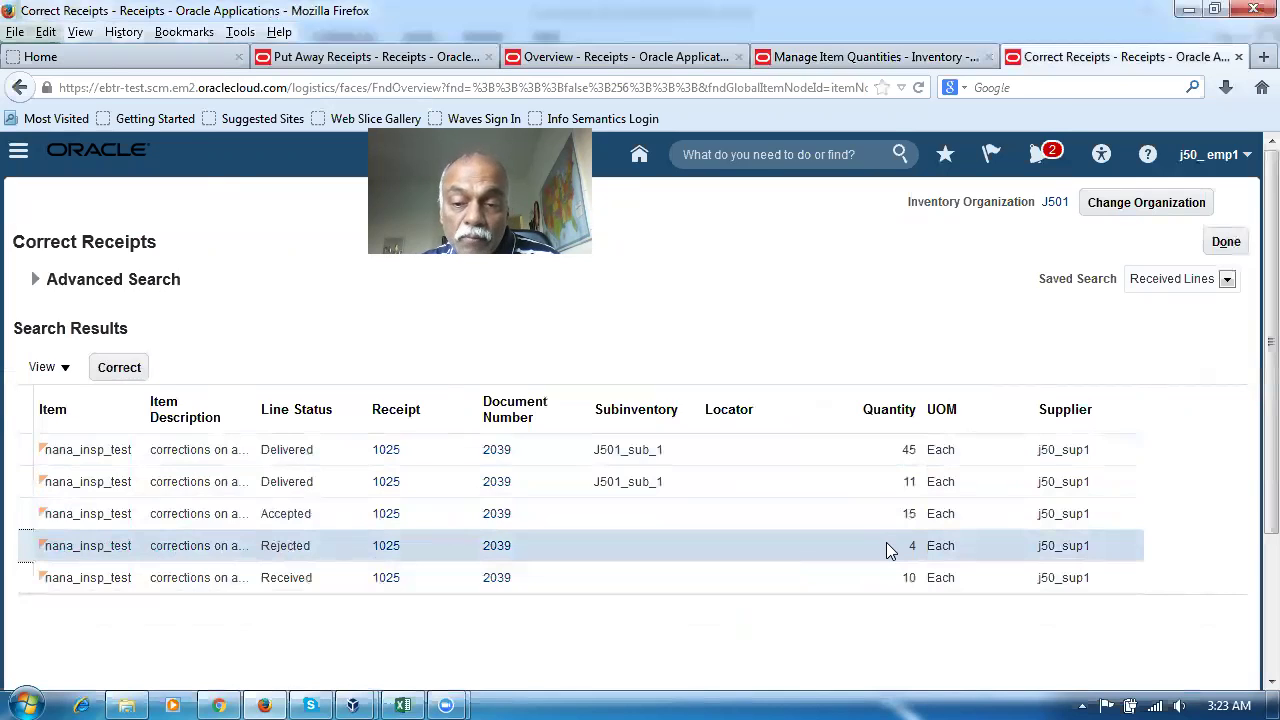
pyautogui.click(882, 483)
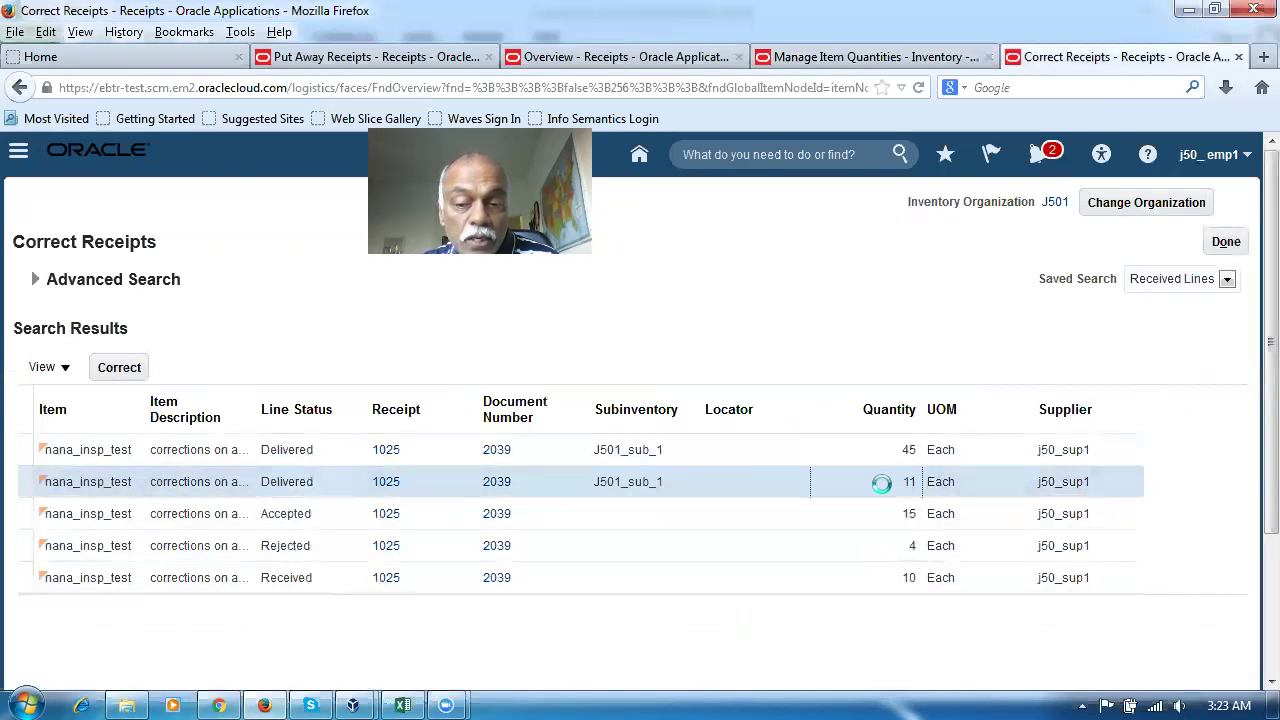
pyautogui.click(879, 546)
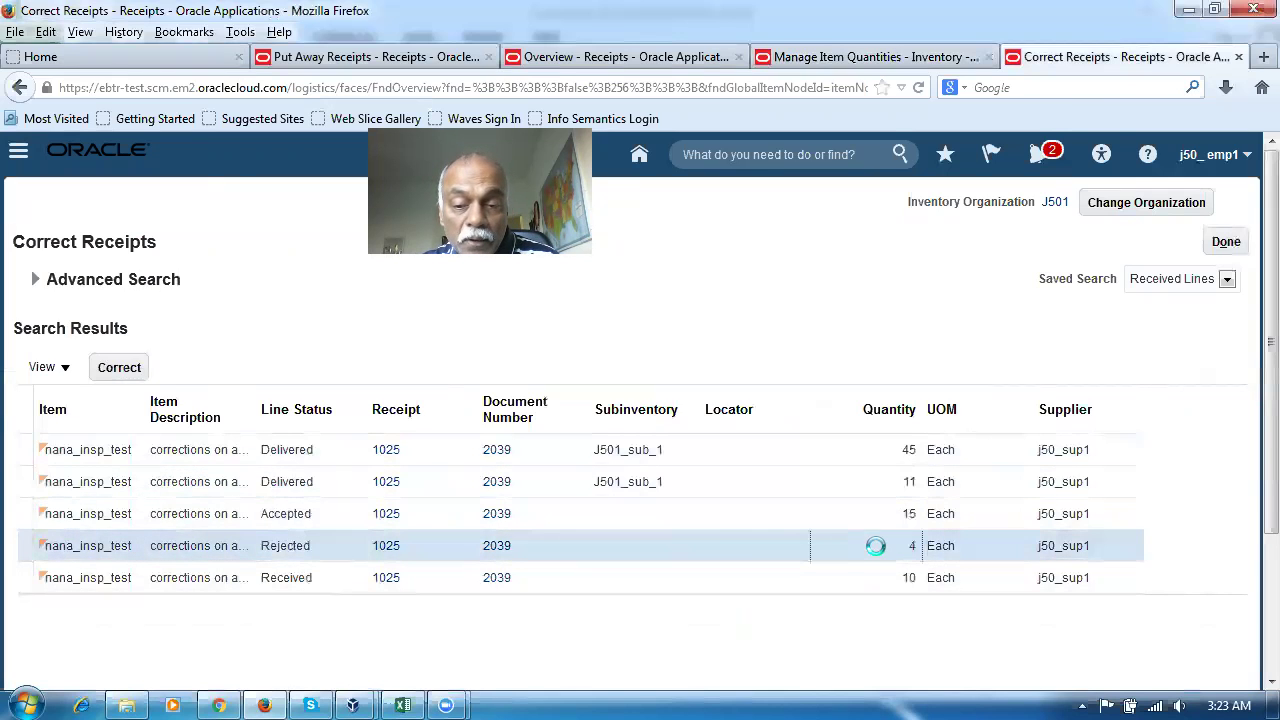
pyautogui.click(20, 484)
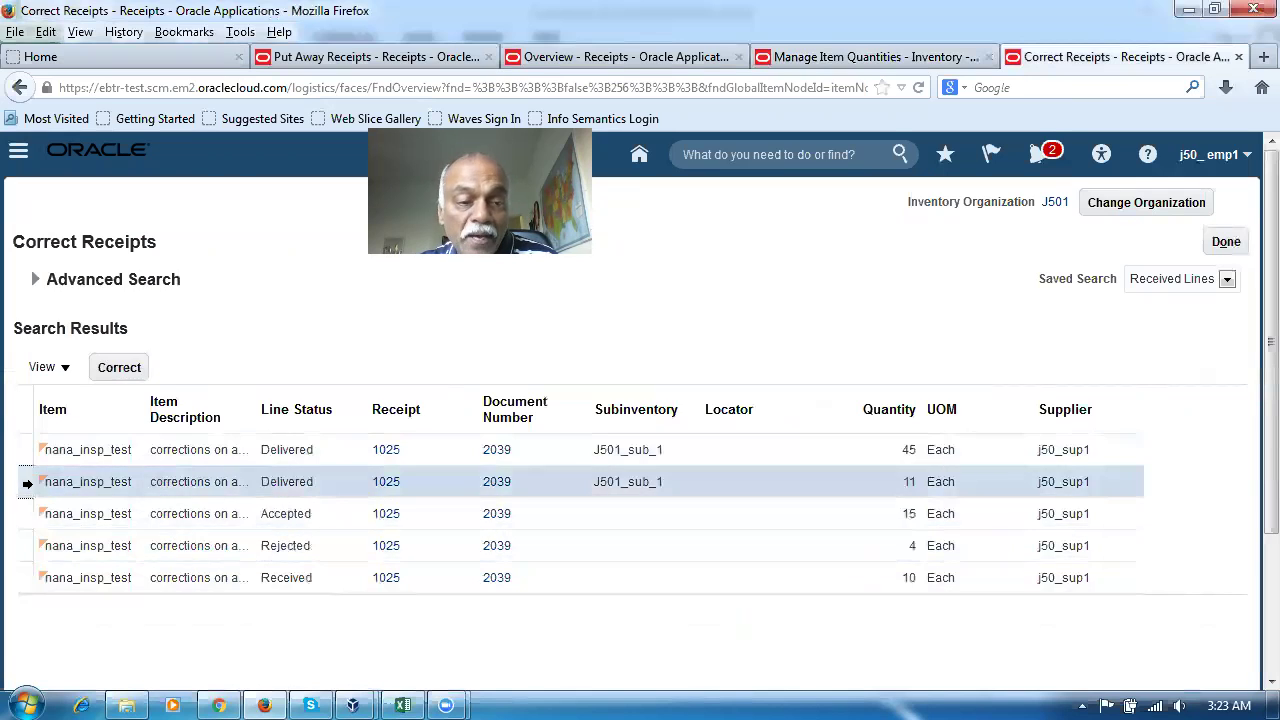
pyautogui.click(117, 367)
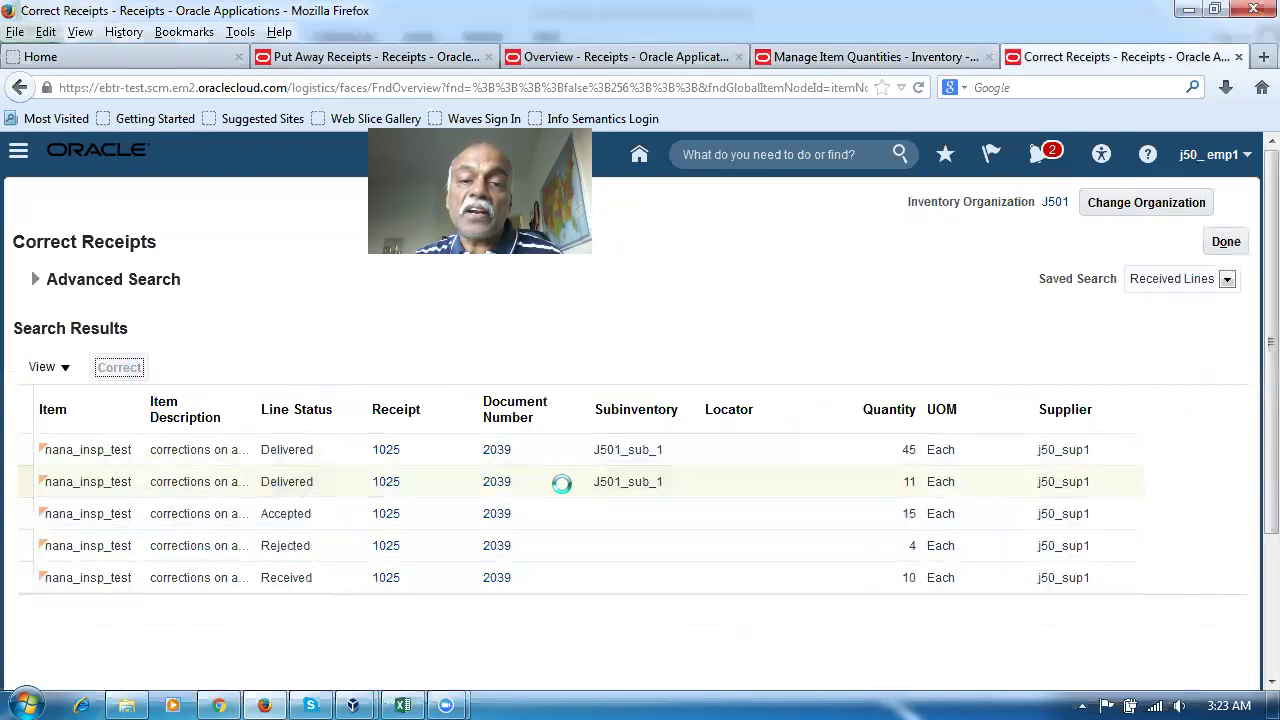
pyautogui.click(636, 366)
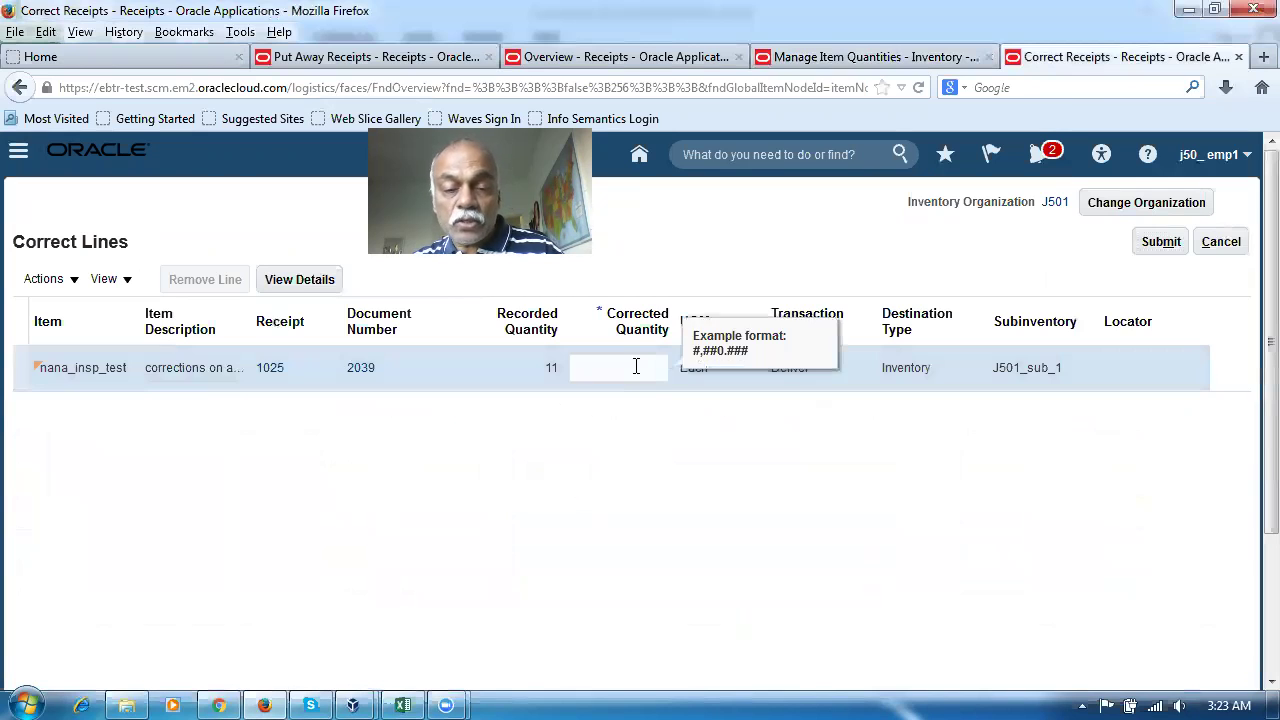
pyautogui.click(1162, 244)
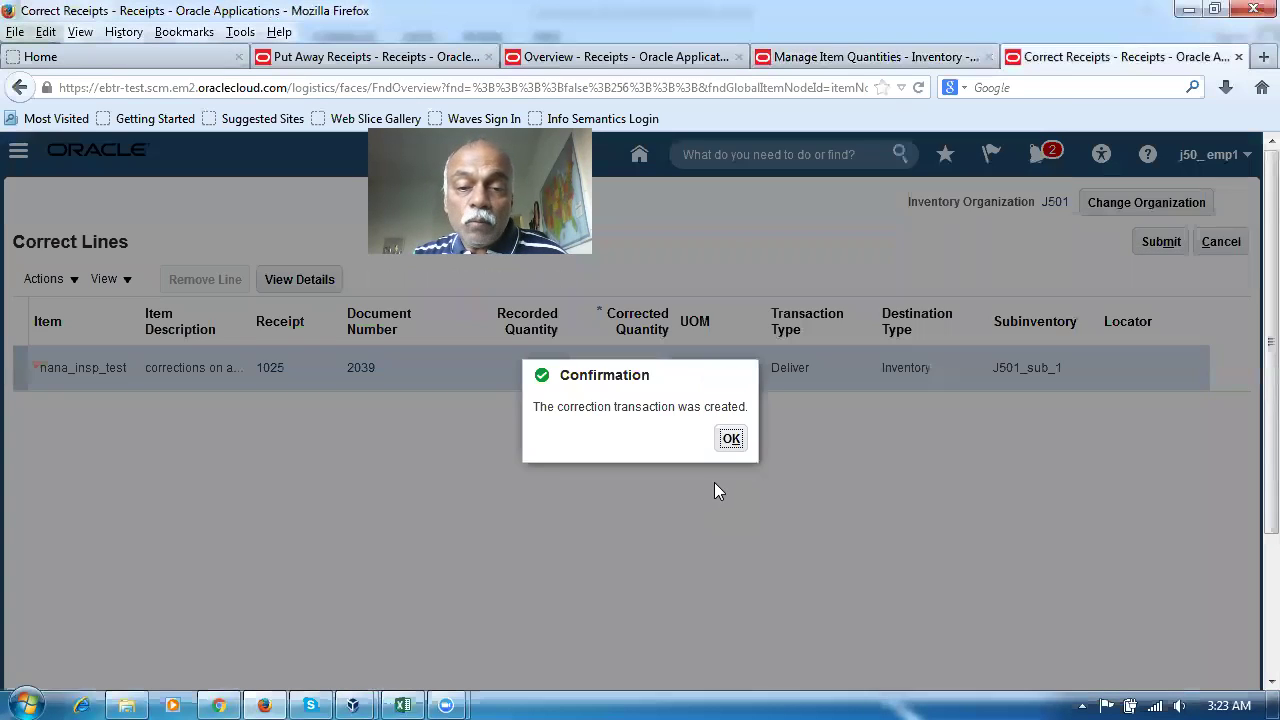
pyautogui.click(731, 442)
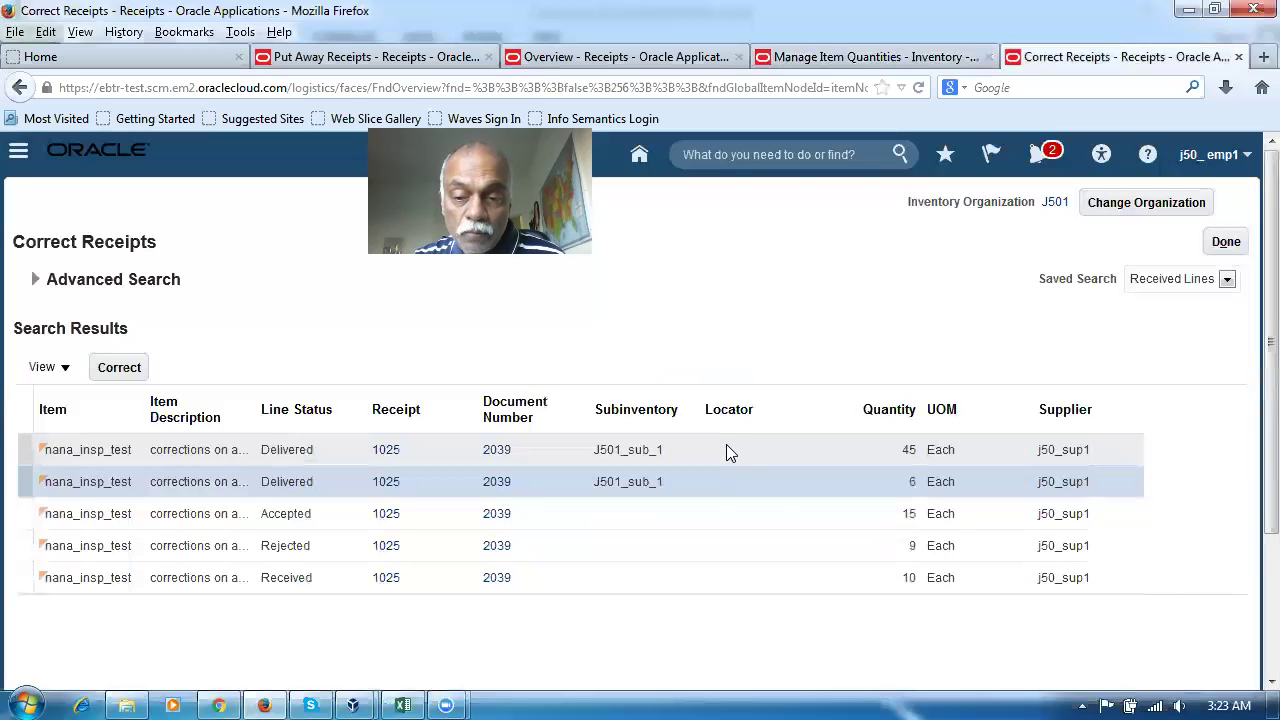
# Confirm Rejected now reads 9 and Accepted 15, then go back to the Excel plan
pyautogui.click(23, 545)
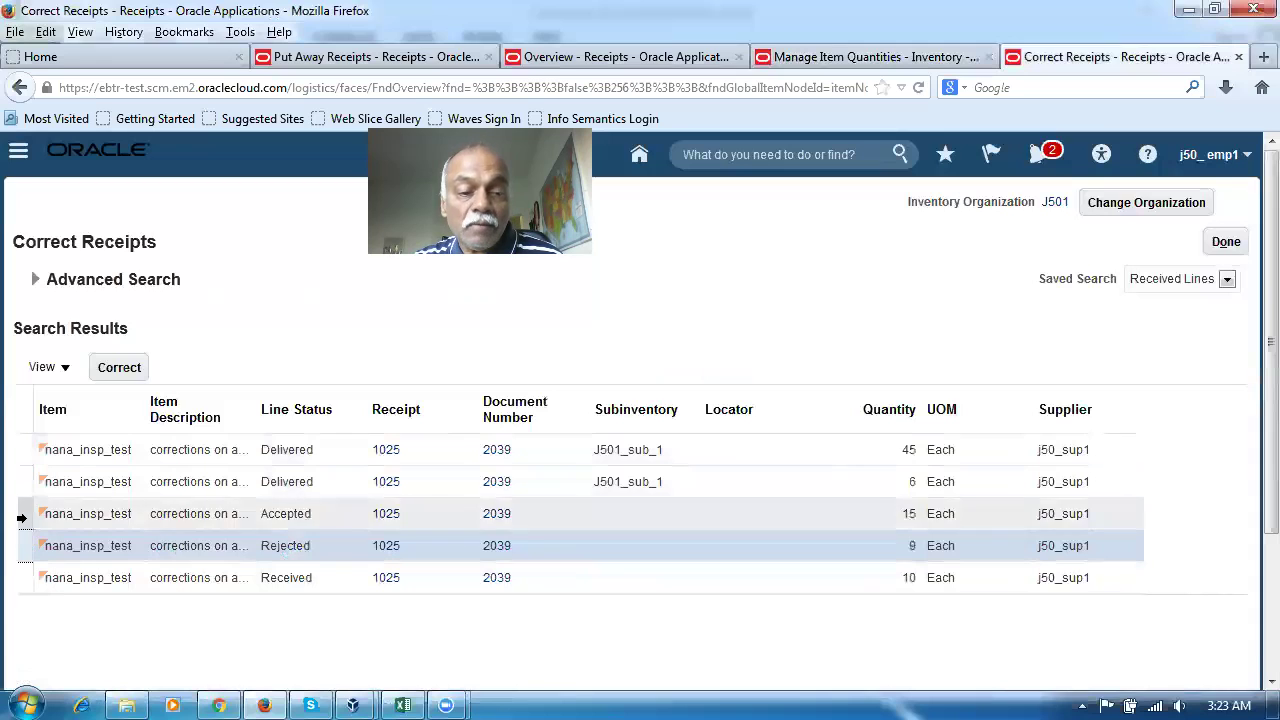
pyautogui.click(21, 517)
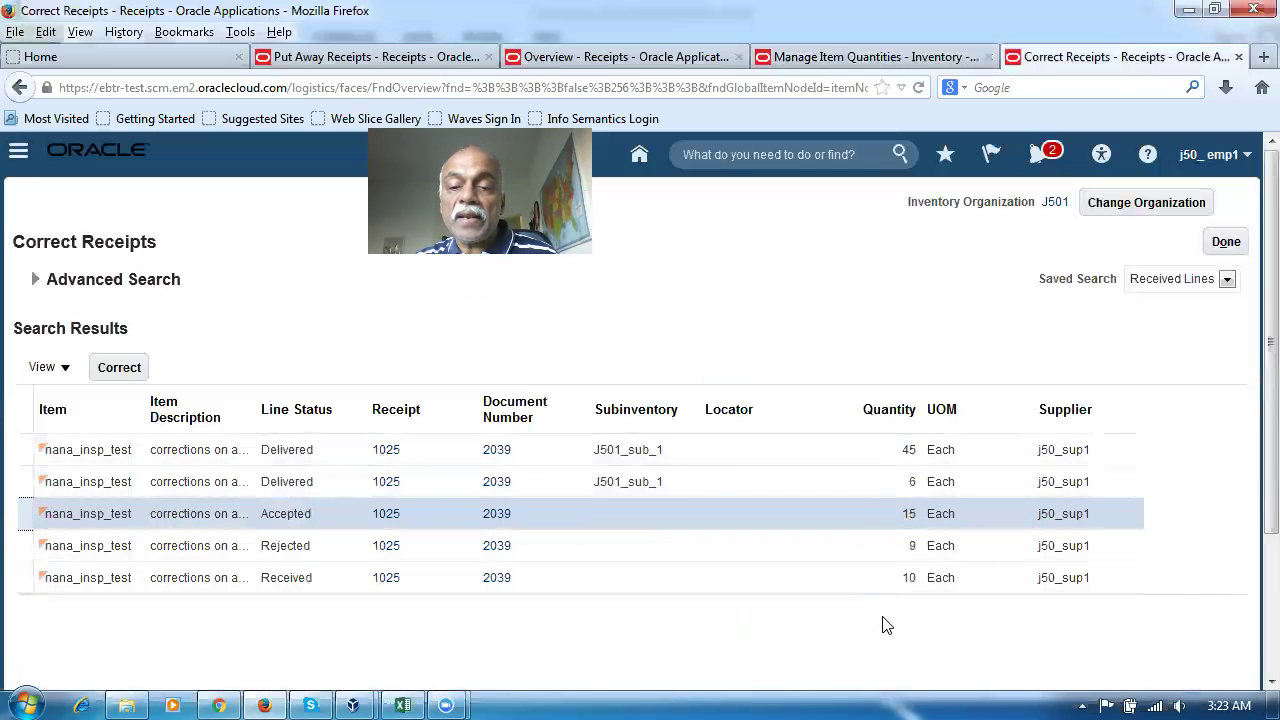
pyautogui.hotkey('alt', 'Tab')
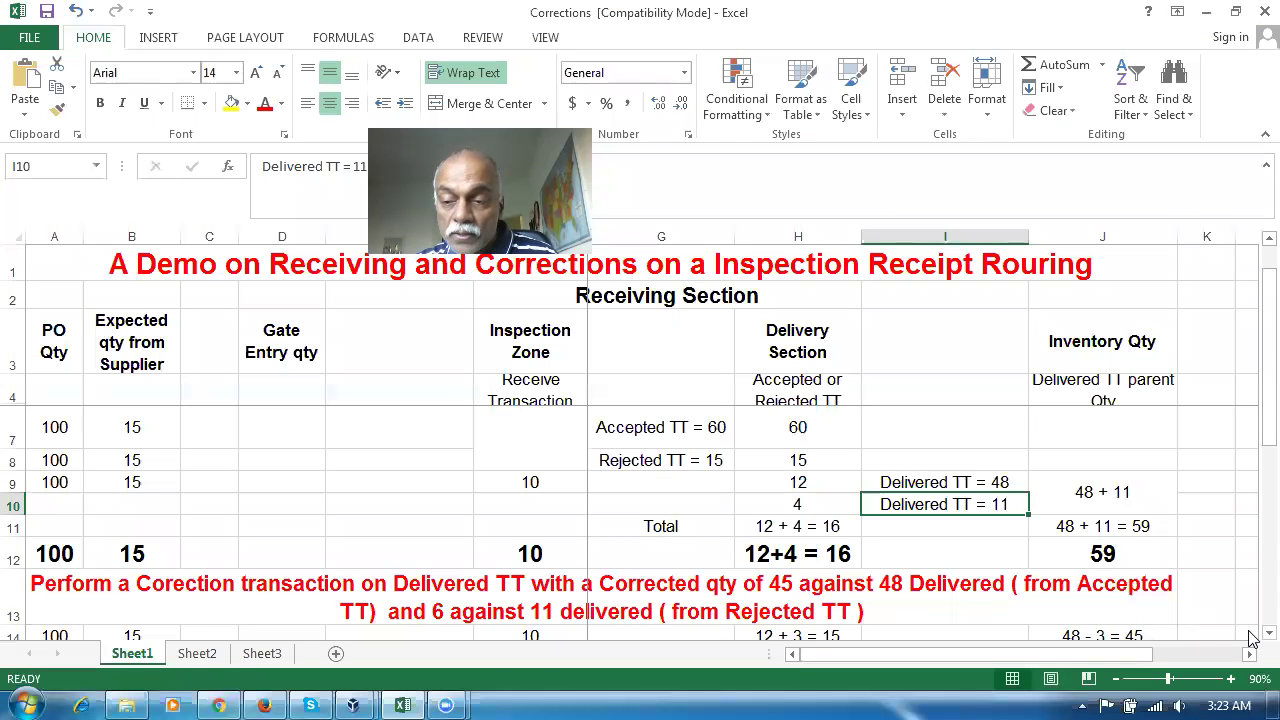
pyautogui.scroll(-1, 1249, 634)
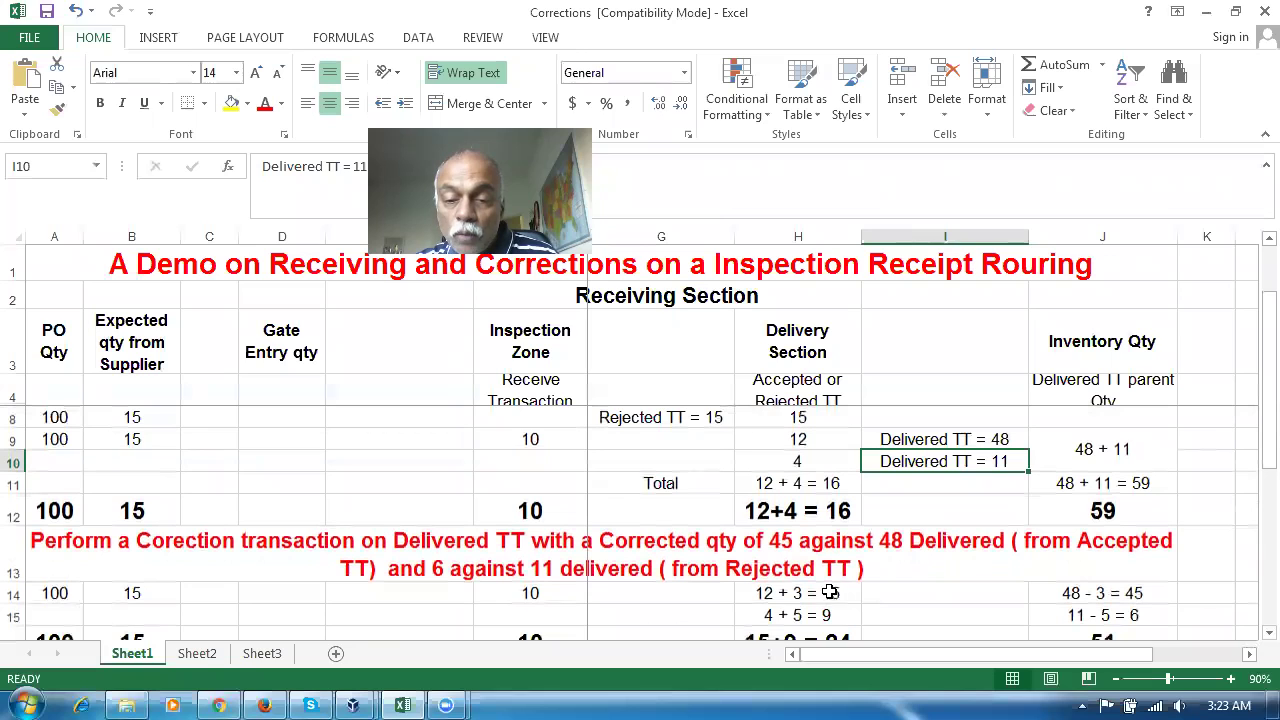
pyautogui.click(762, 617)
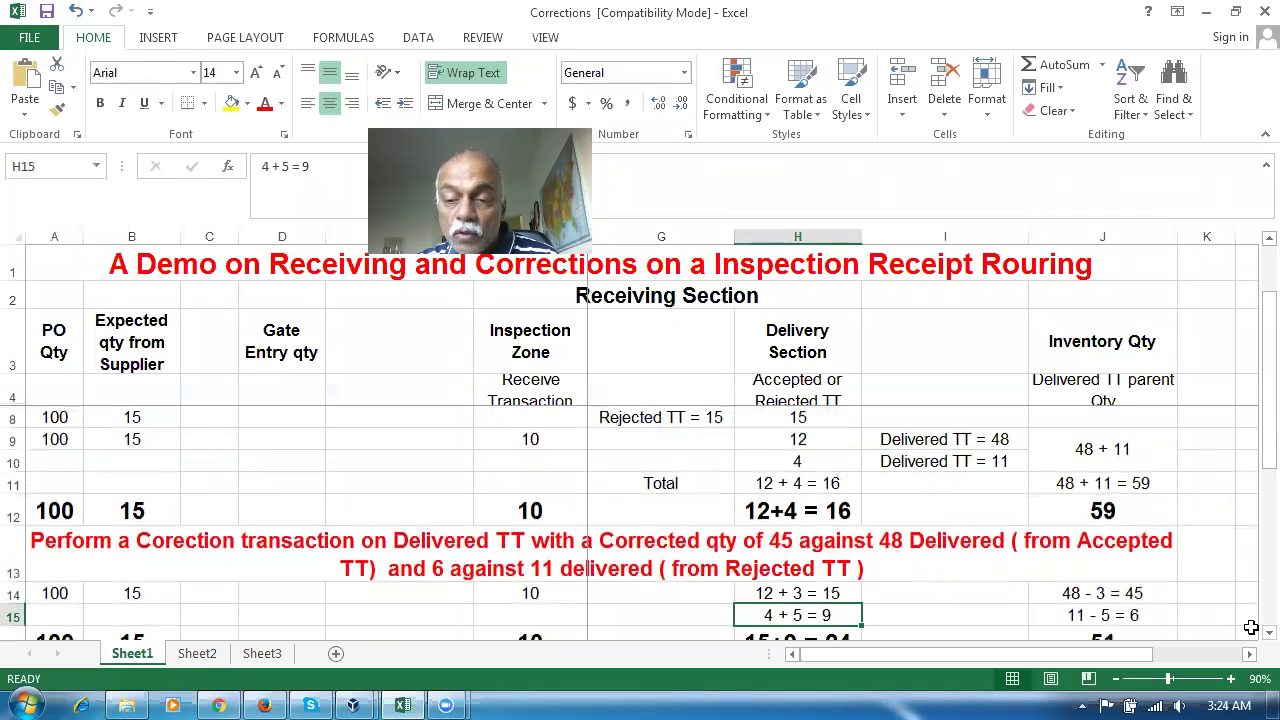
pyautogui.scroll(-2, 1249, 640)
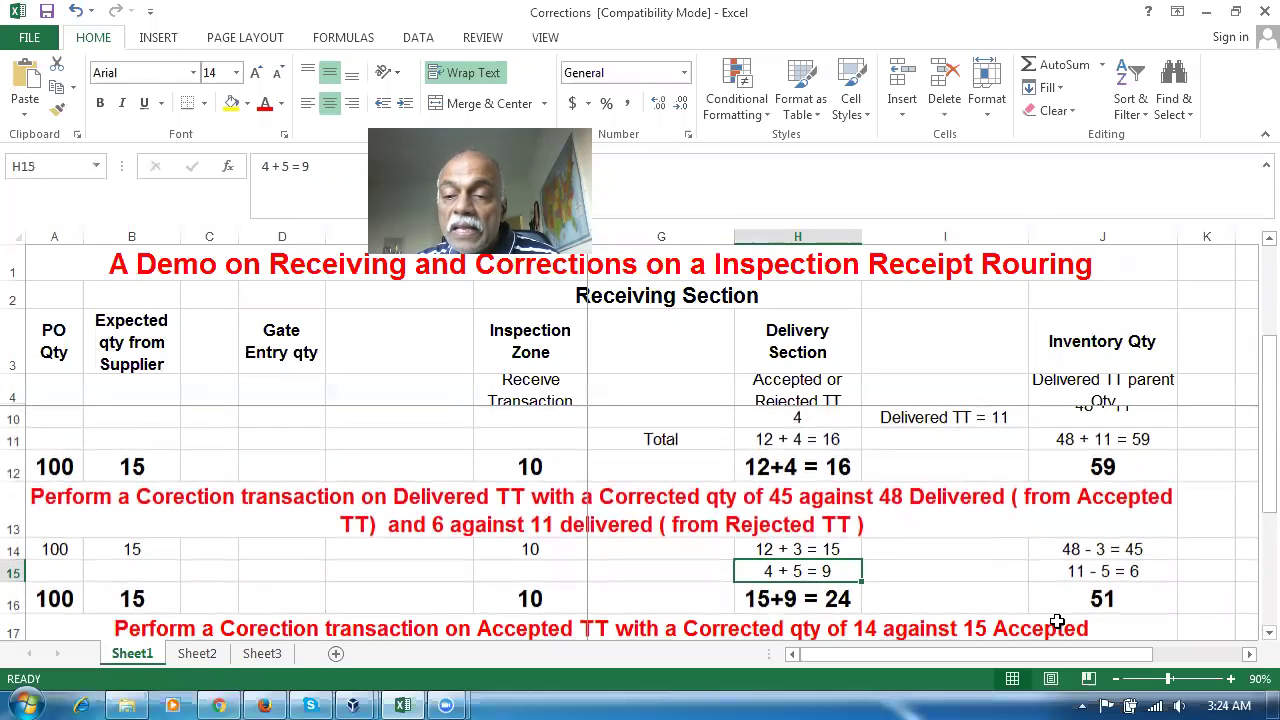
pyautogui.click(1110, 599)
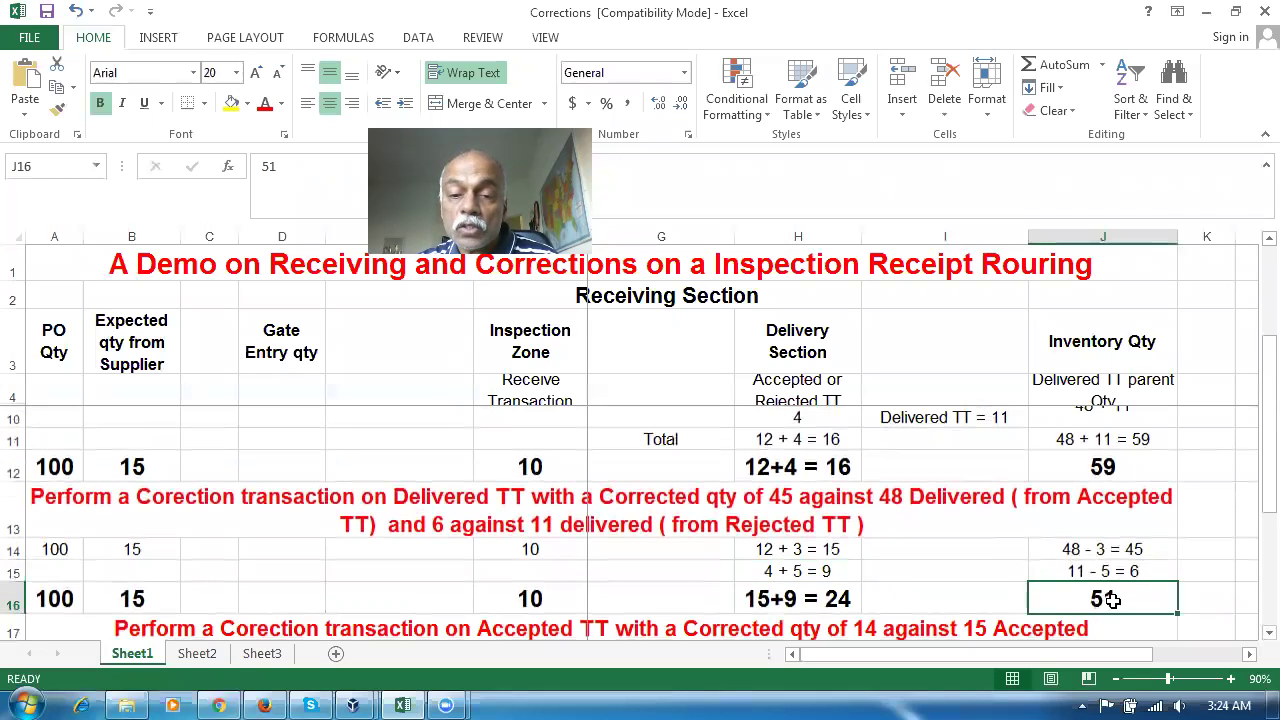
pyautogui.hotkey('alt', 'Tab')
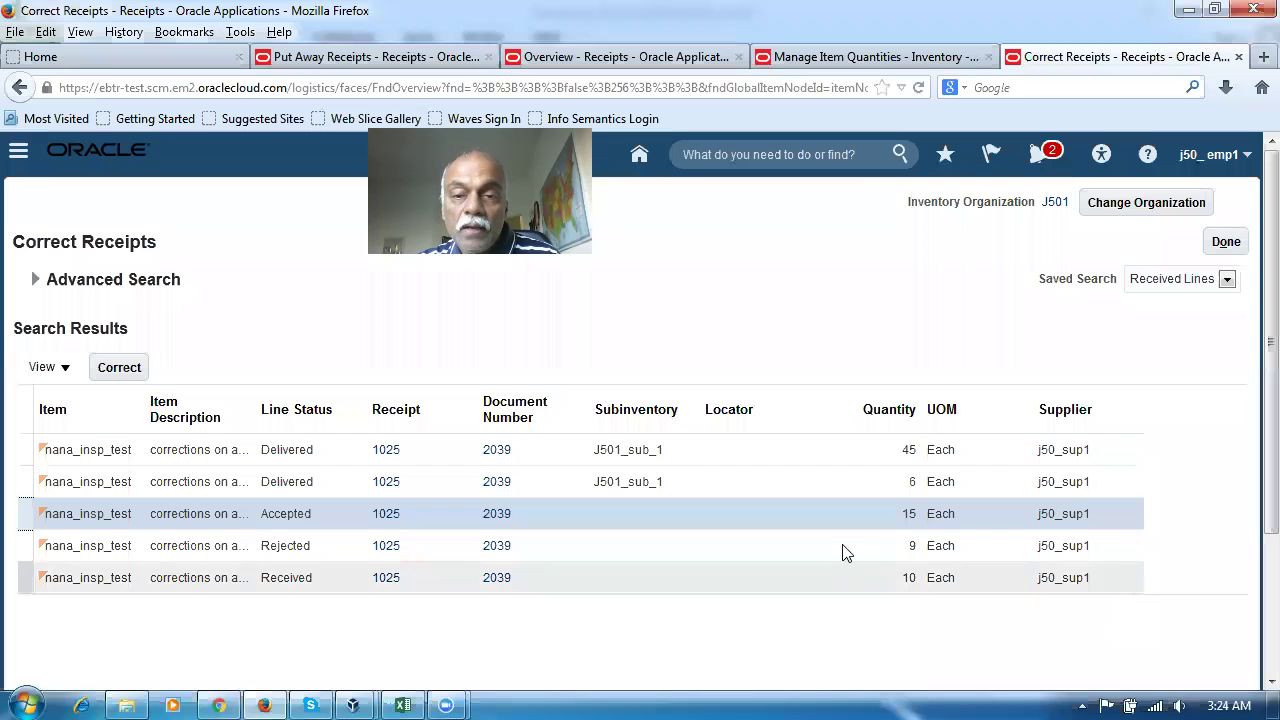
# Rerun the Manage Item Quantities search for on-hand 51, receiving 34 and inbound 15
pyautogui.click(818, 60)
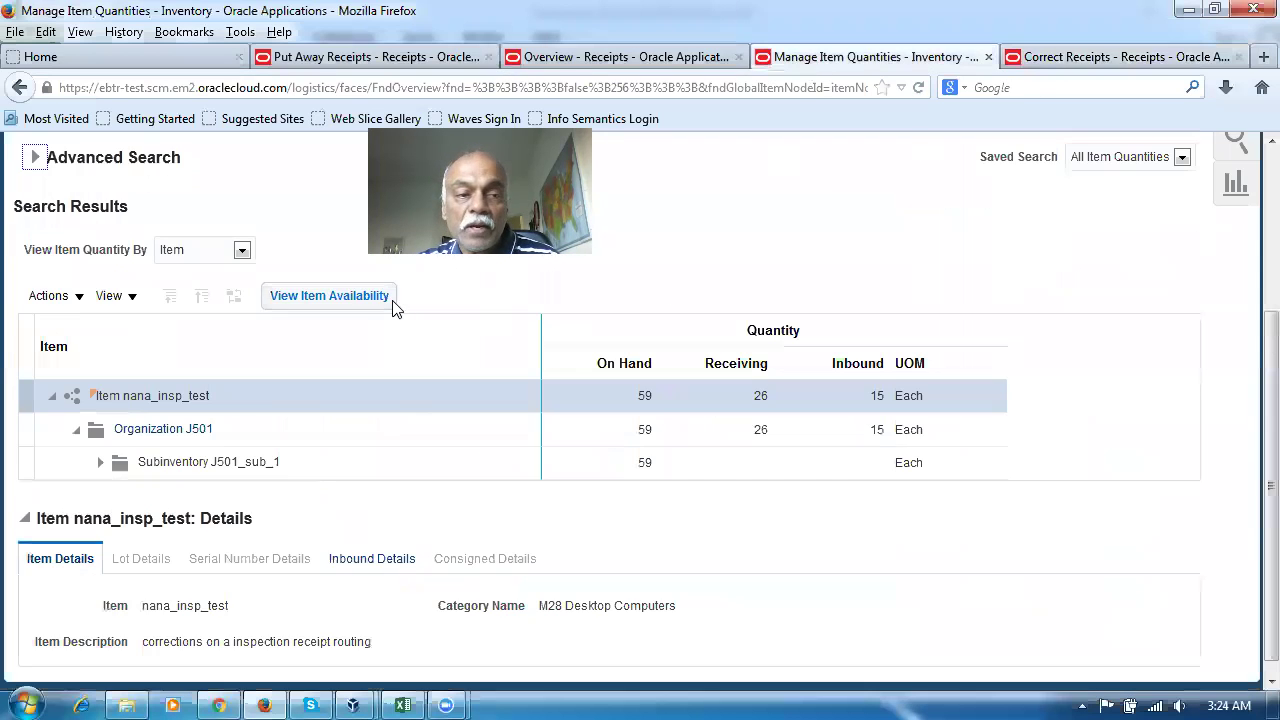
pyautogui.click(40, 161)
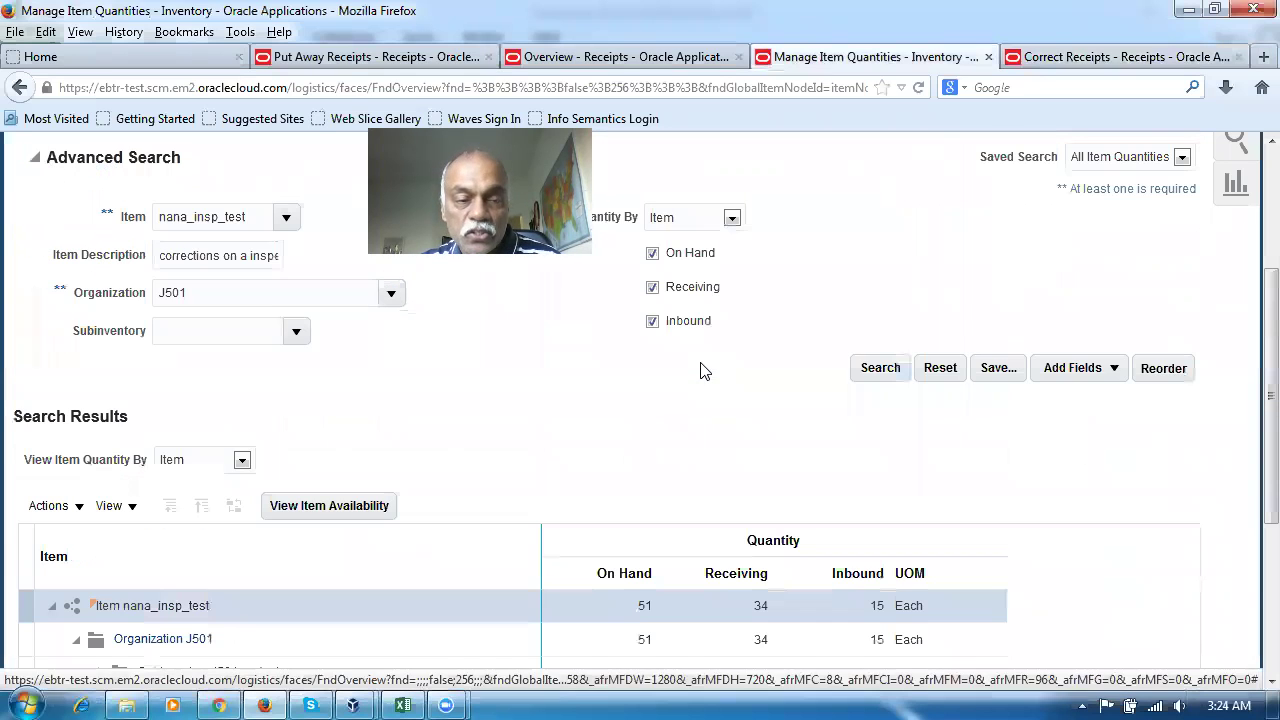
pyautogui.click(880, 367)
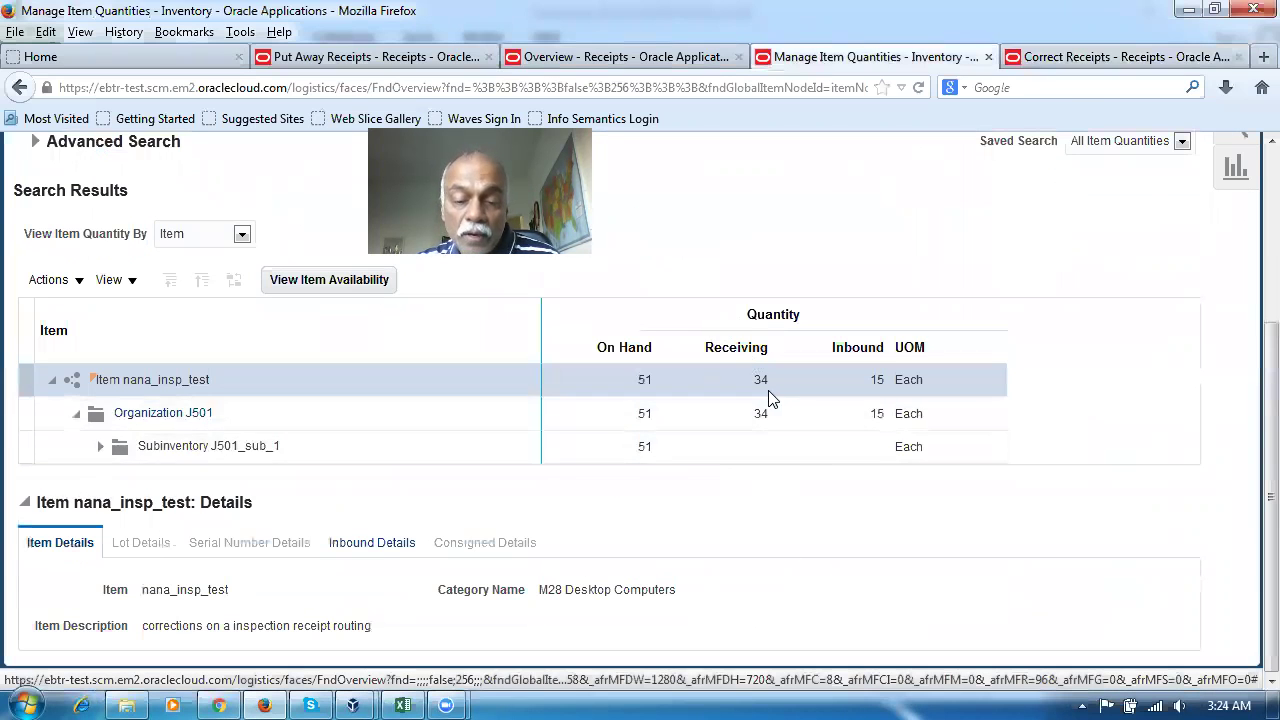
pyautogui.hotkey('alt', 'Tab')
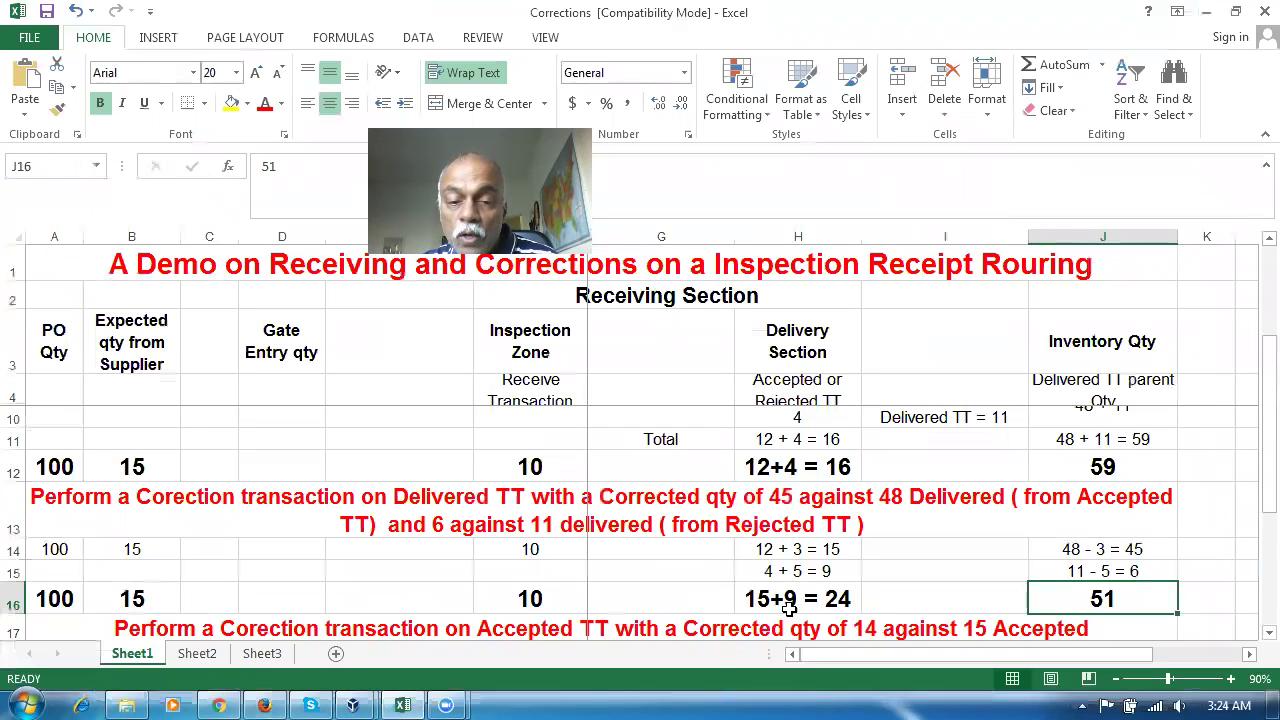
pyautogui.hotkey('alt', 'Tab')
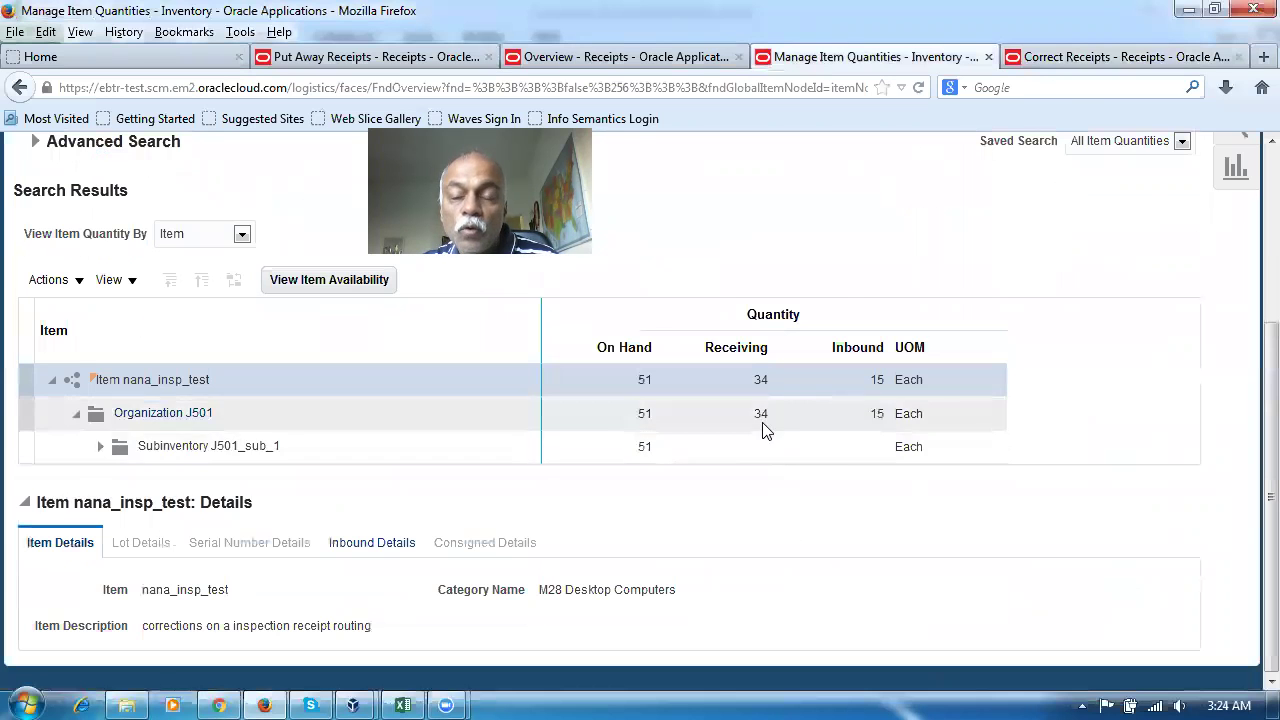
pyautogui.hotkey('alt', 'Tab')
# Match these against the plan's accepted 12 + 3 = 15, rejected 4 + 5 = 9, total 24 and inspection 10
pyautogui.click(765, 596)
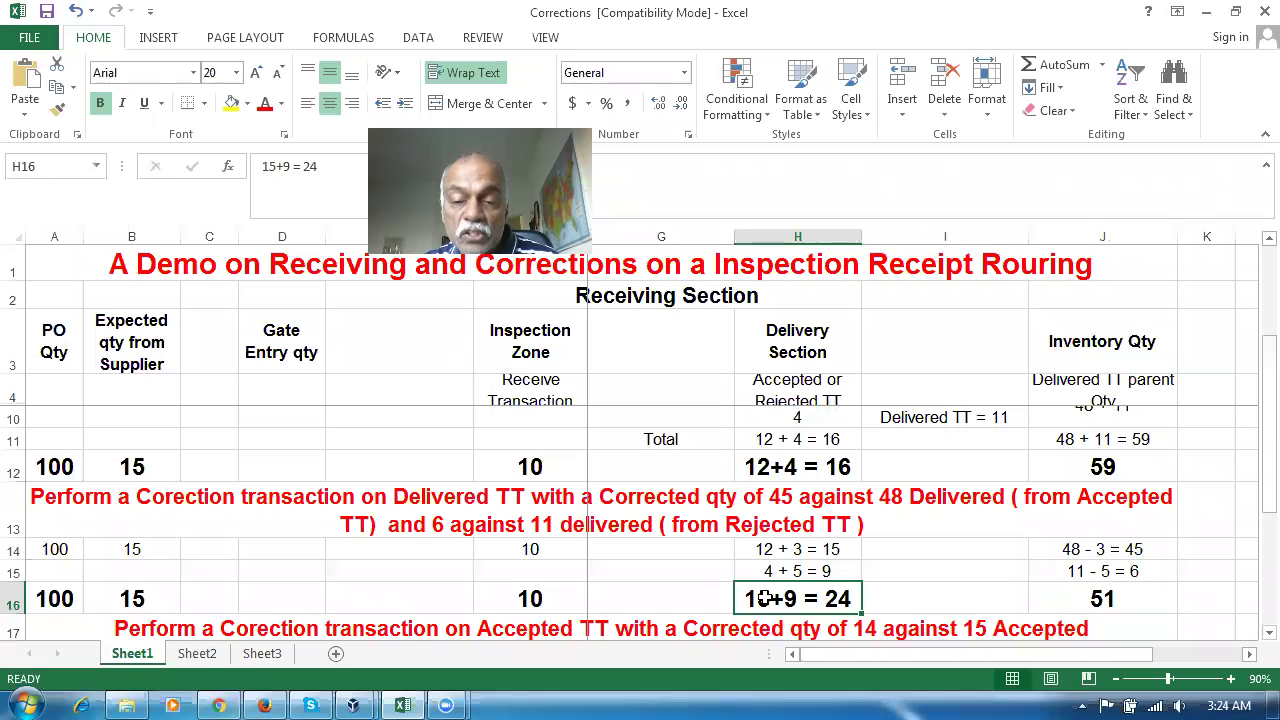
pyautogui.click(556, 606)
pyautogui.click(797, 553)
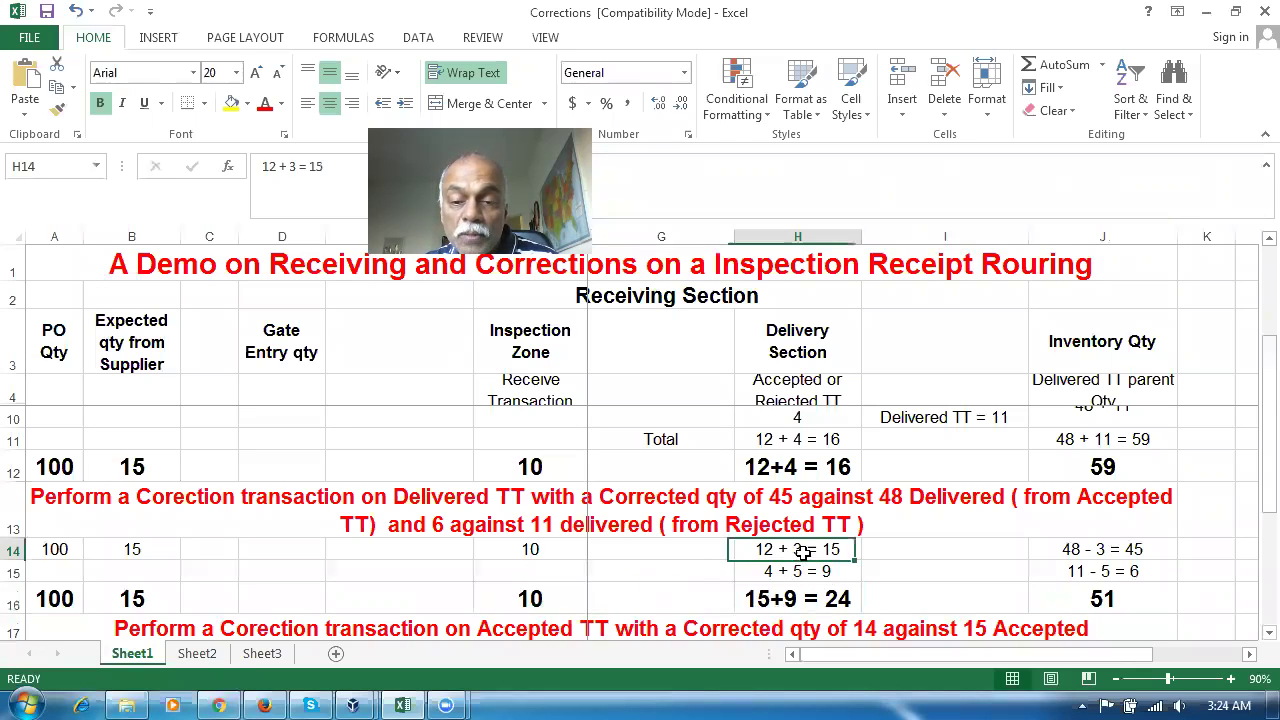
pyautogui.click(834, 571)
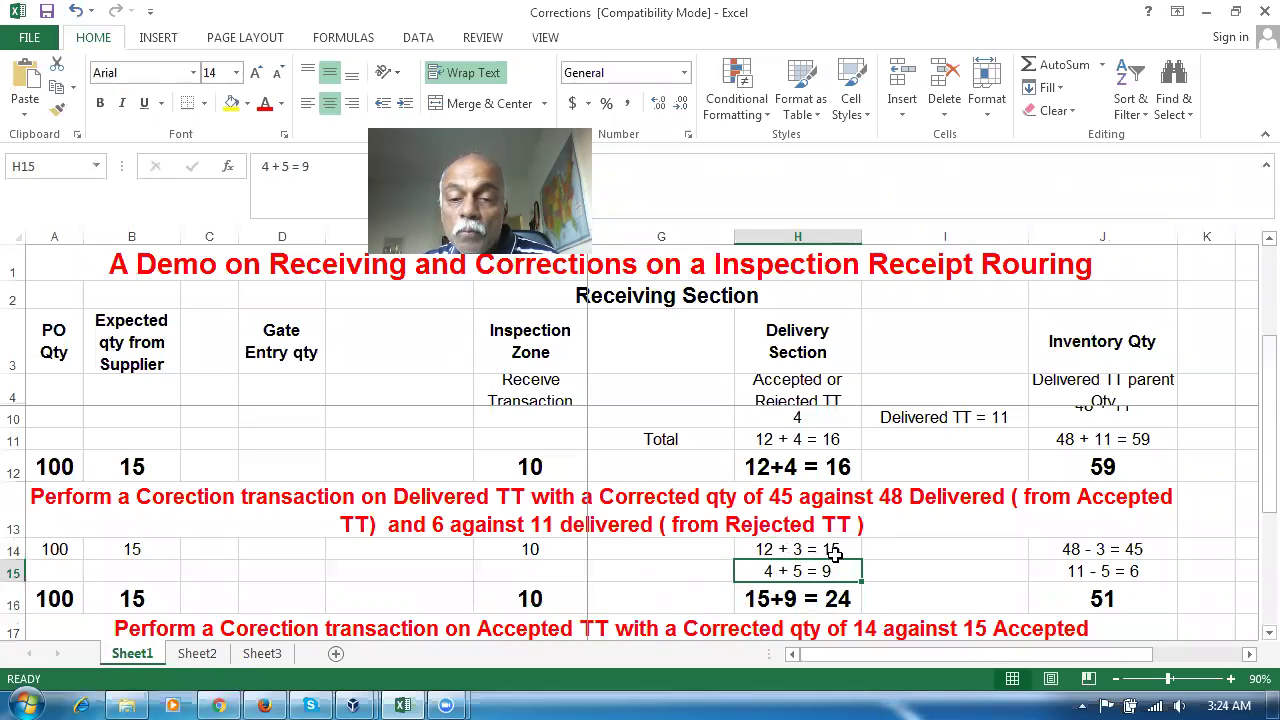
pyautogui.click(836, 551)
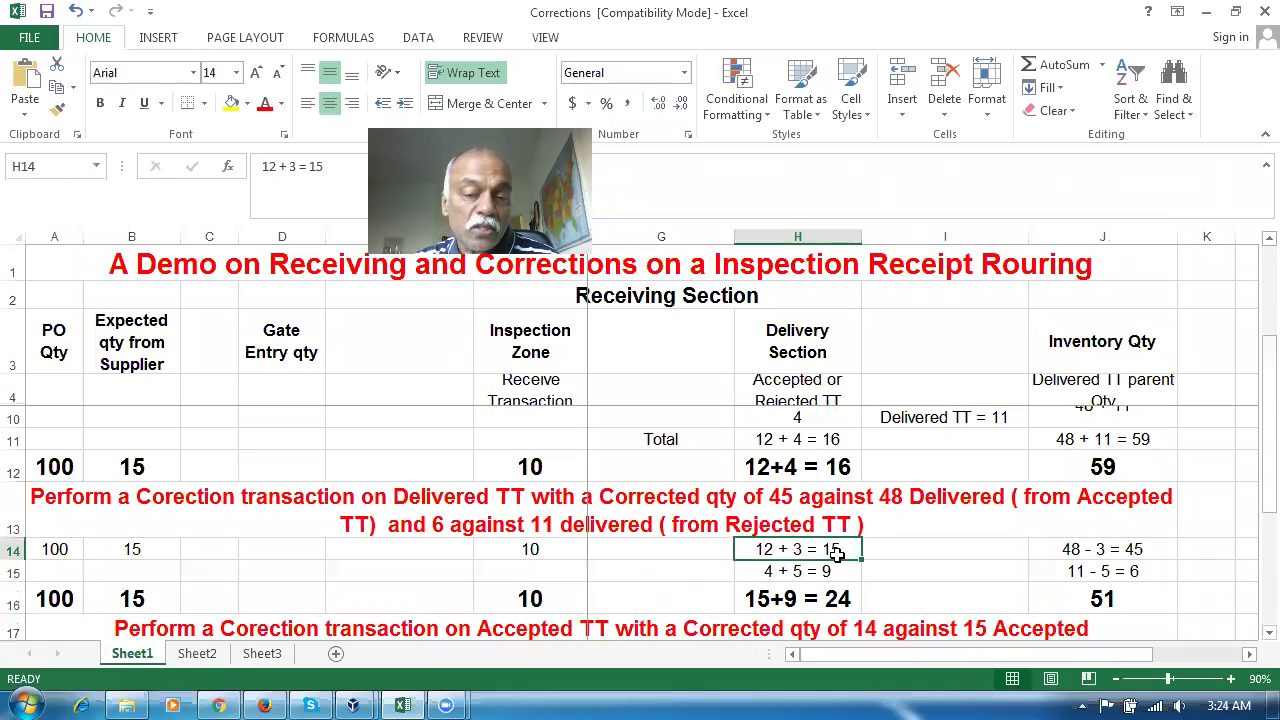
pyautogui.click(787, 574)
pyautogui.click(796, 605)
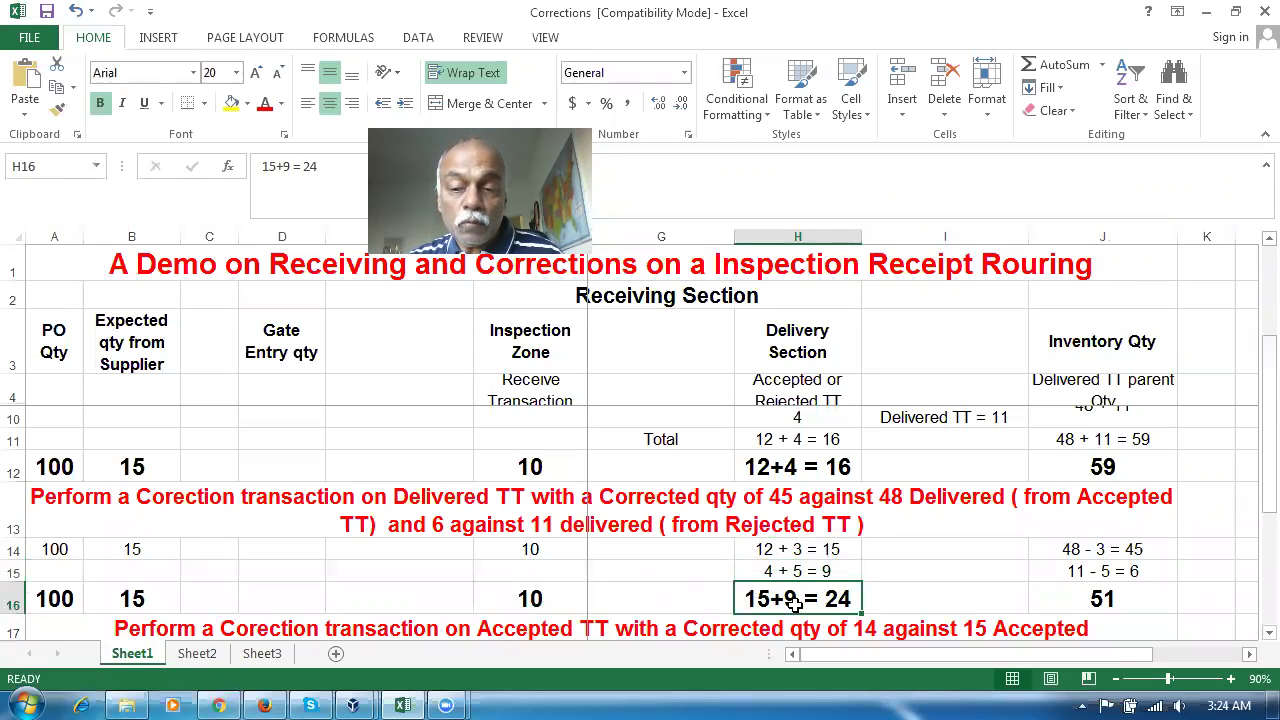
pyautogui.click(553, 598)
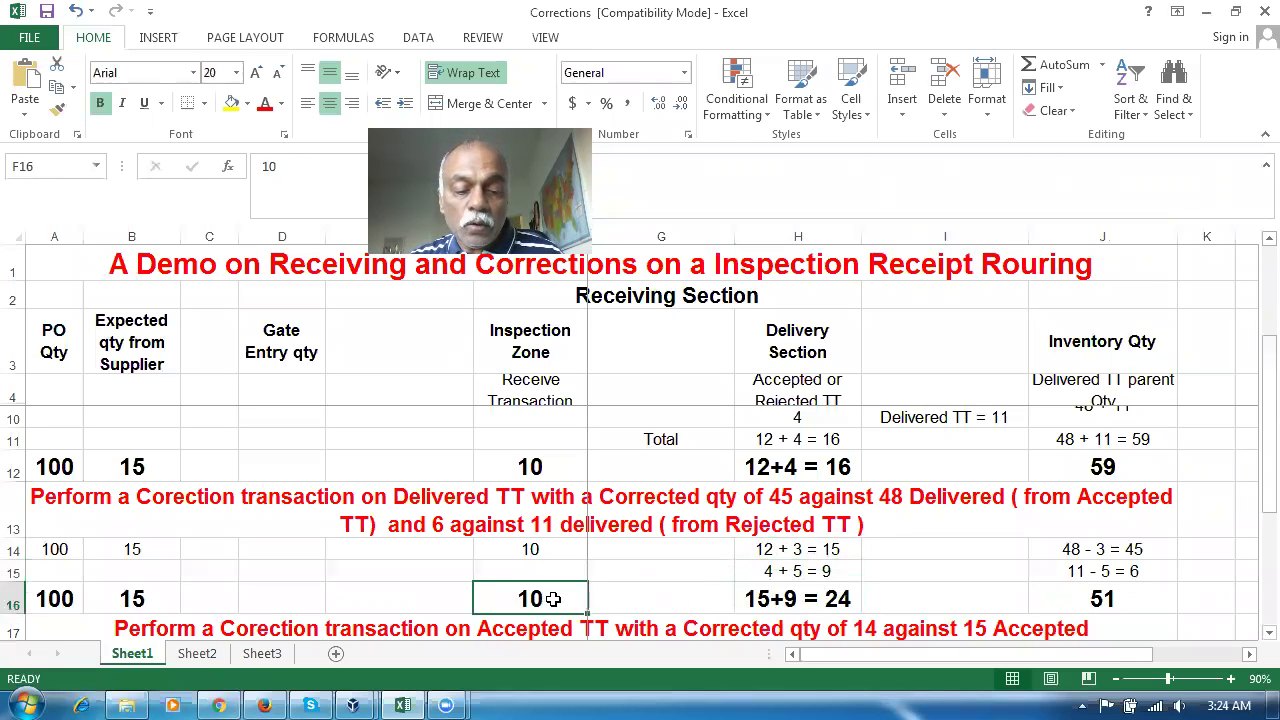
pyautogui.hotkey('alt', 'Tab')
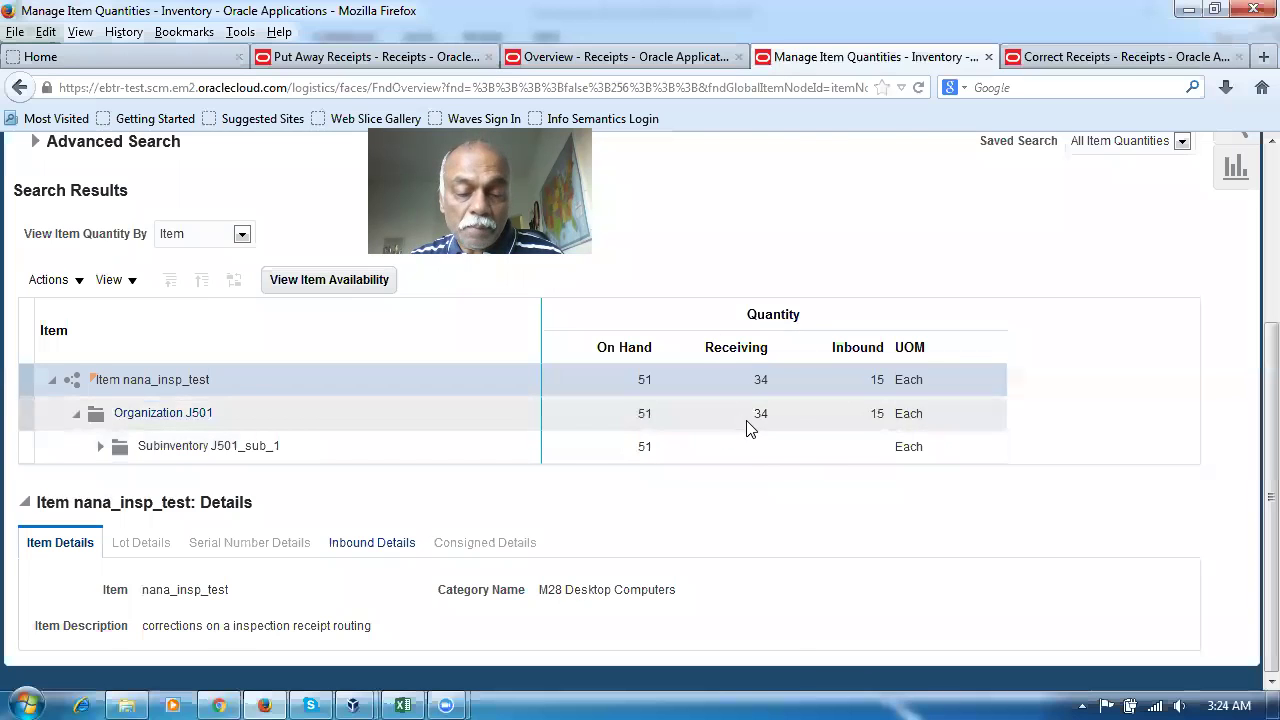
pyautogui.hotkey('alt', 'Tab')
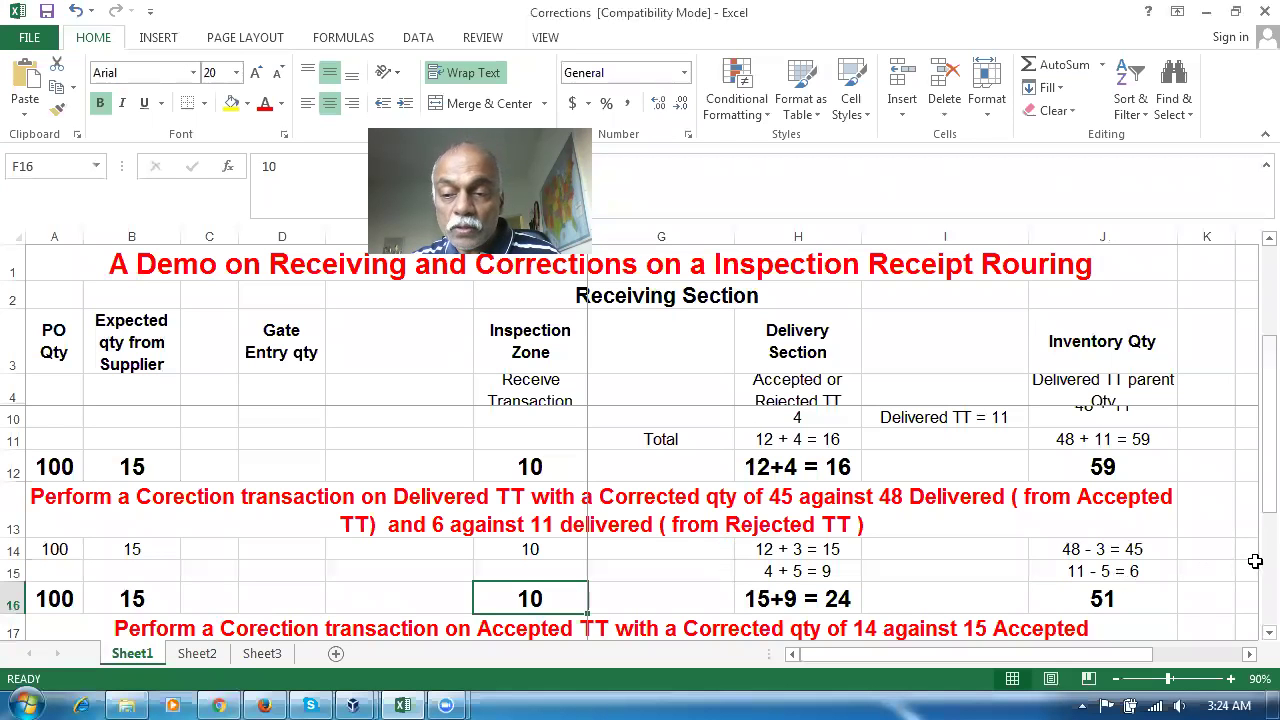
pyautogui.click(468, 500)
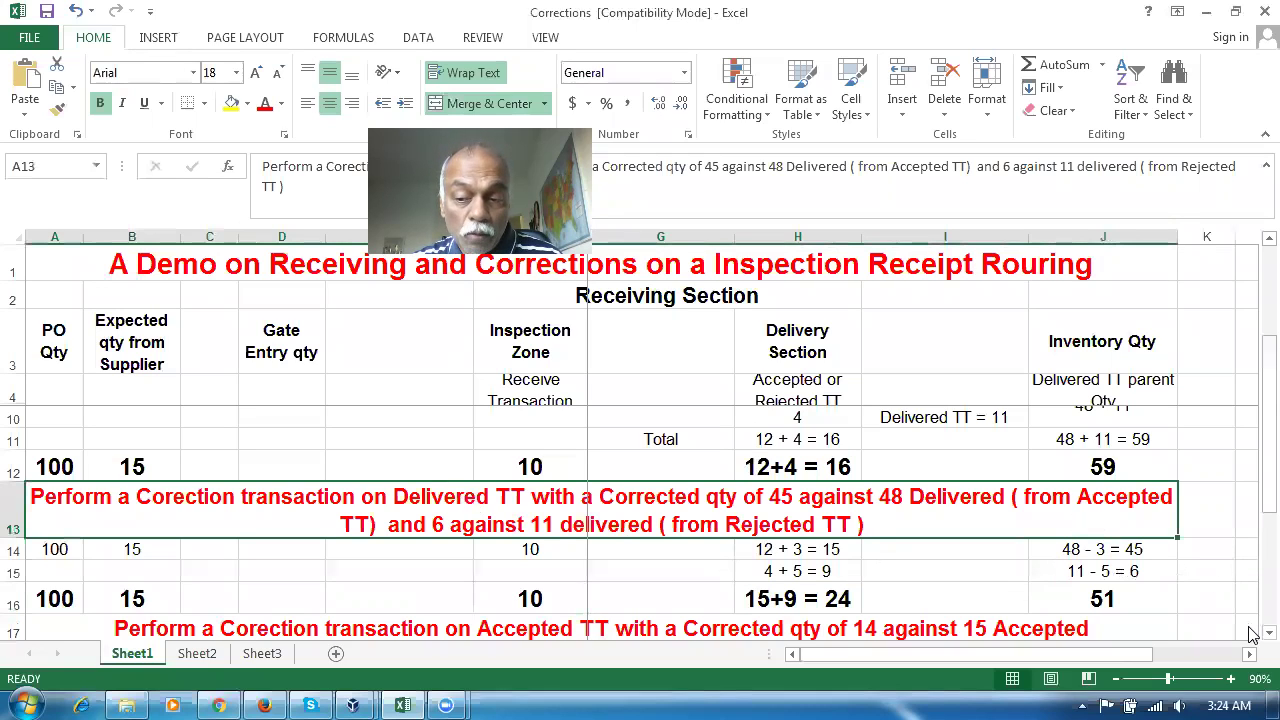
# Review the plan's accepted quantity 15 - 1 = 14 and inspection zone quantities 10 and 11
pyautogui.scroll(-1, 1250, 643)
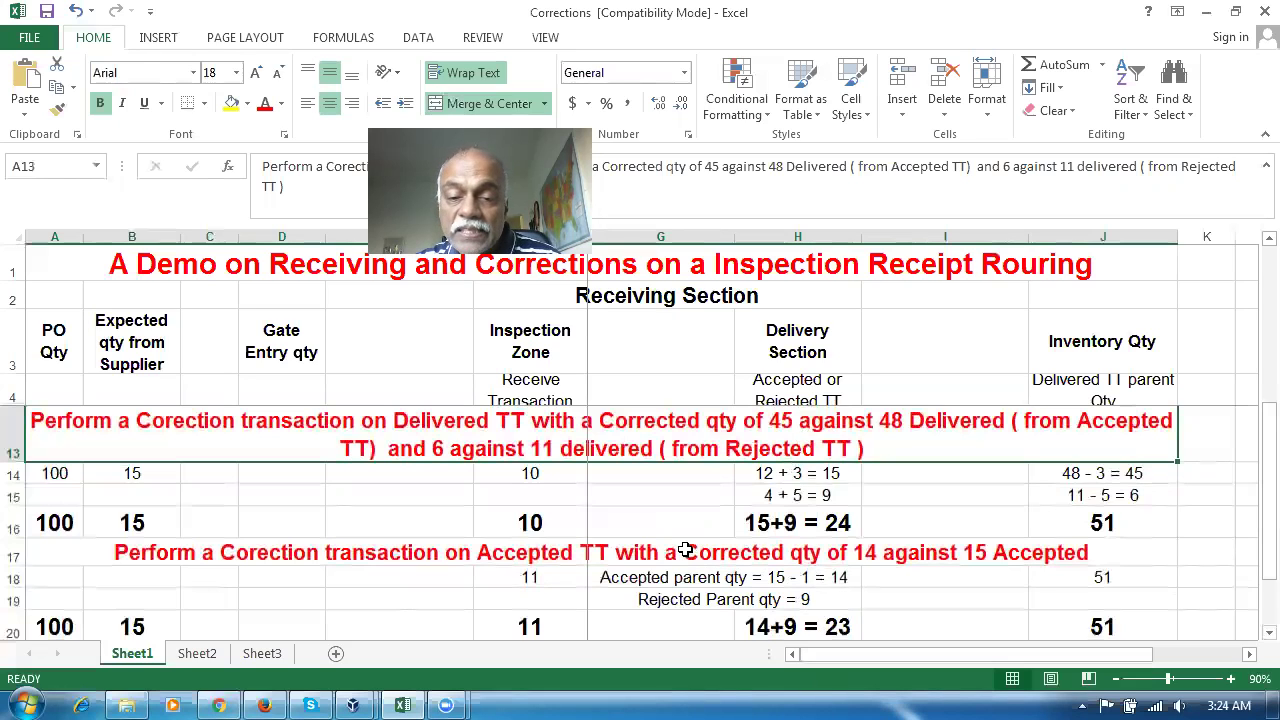
pyautogui.click(828, 475)
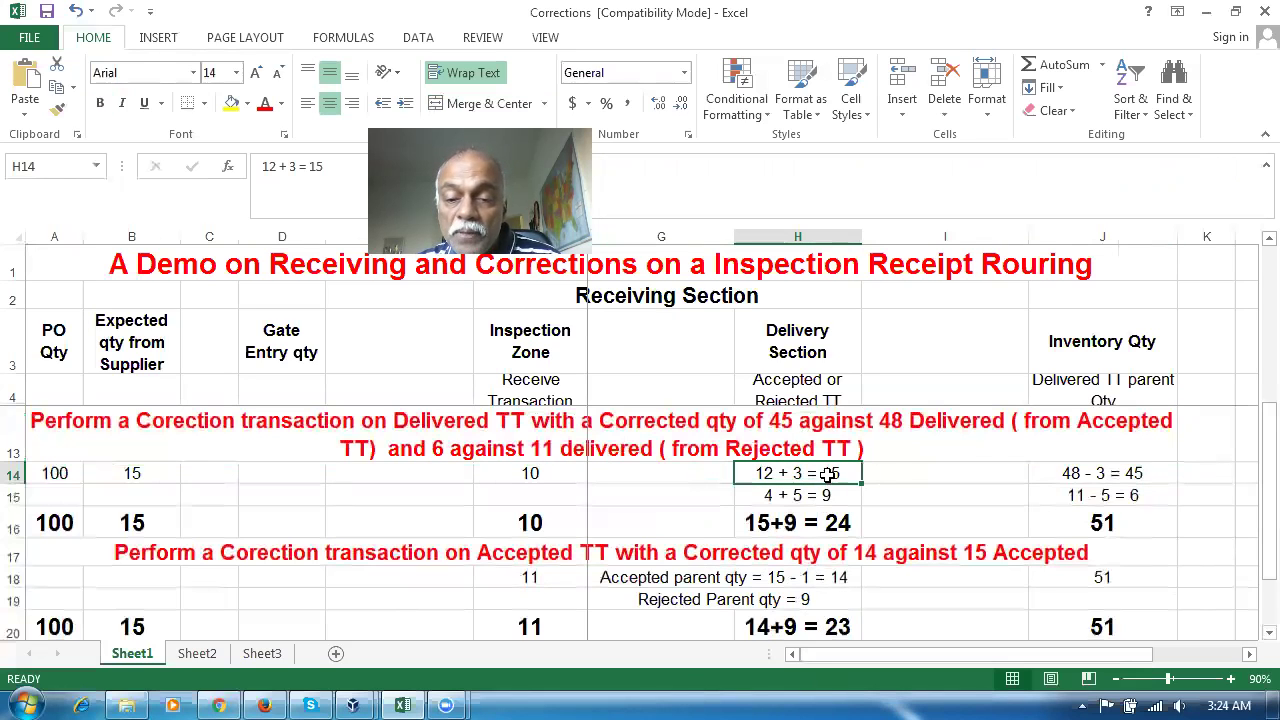
pyautogui.click(800, 577)
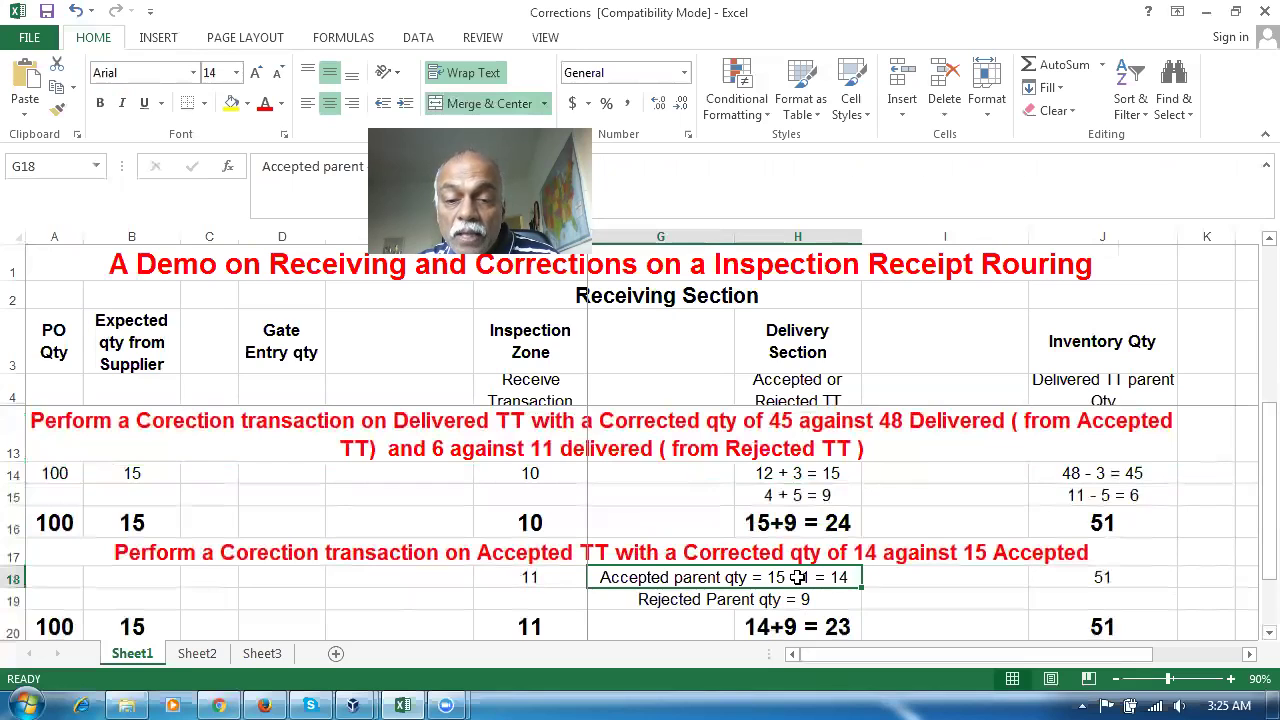
pyautogui.click(549, 627)
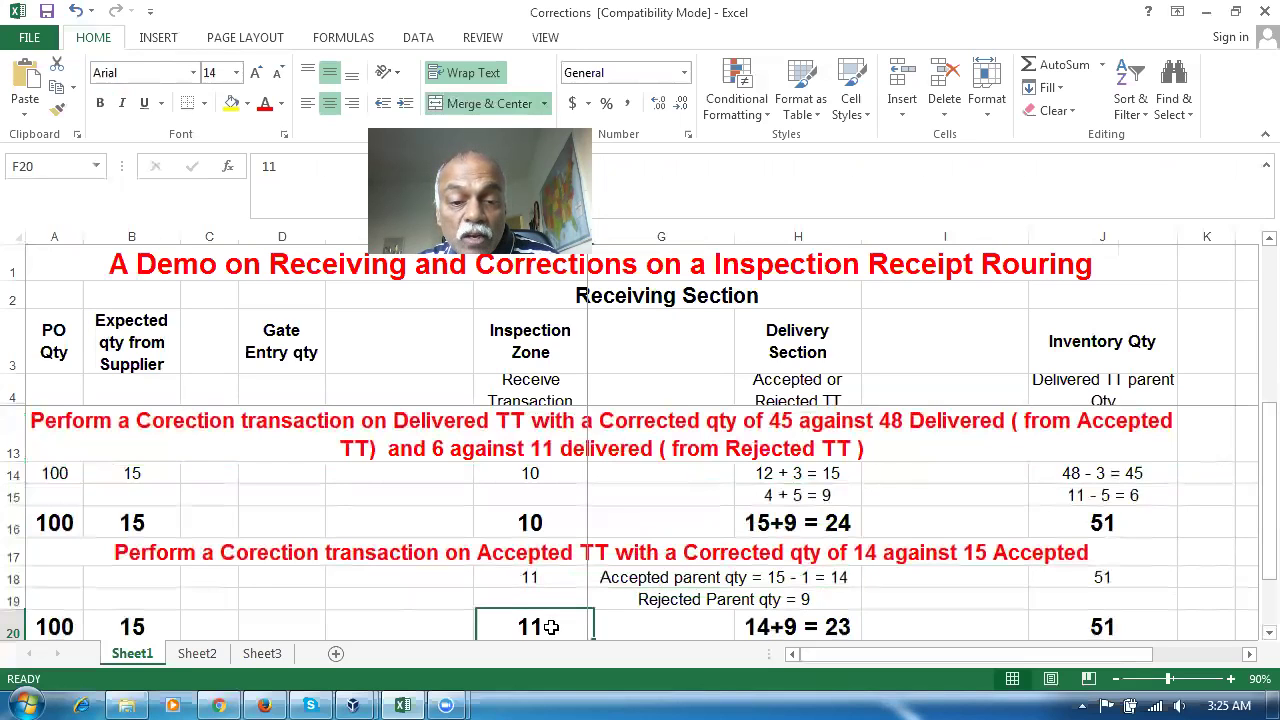
pyautogui.click(789, 584)
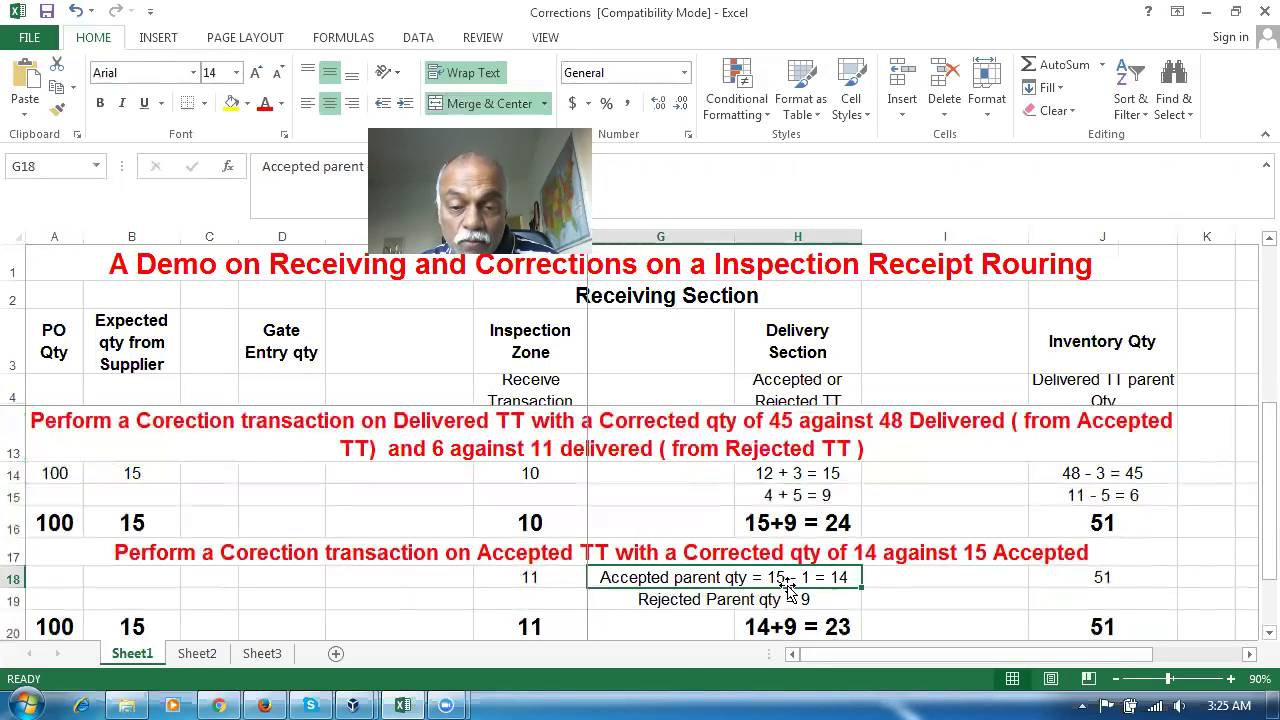
pyautogui.click(530, 524)
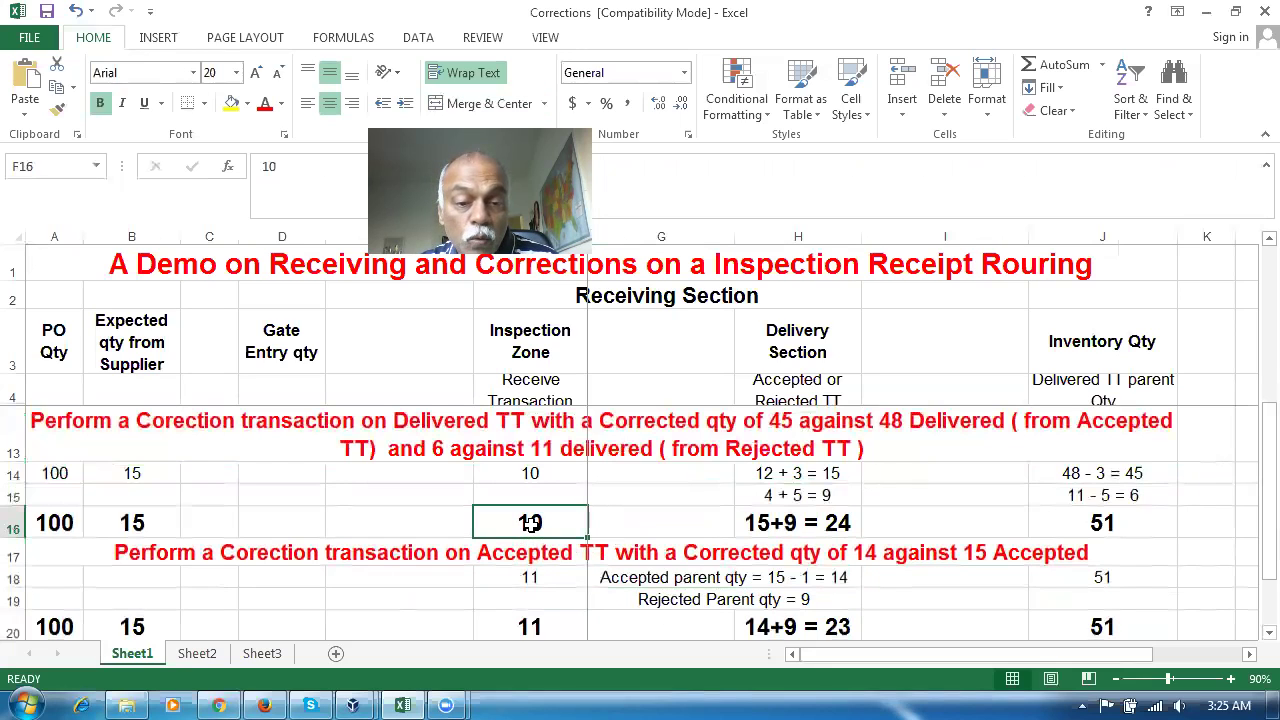
pyautogui.click(778, 580)
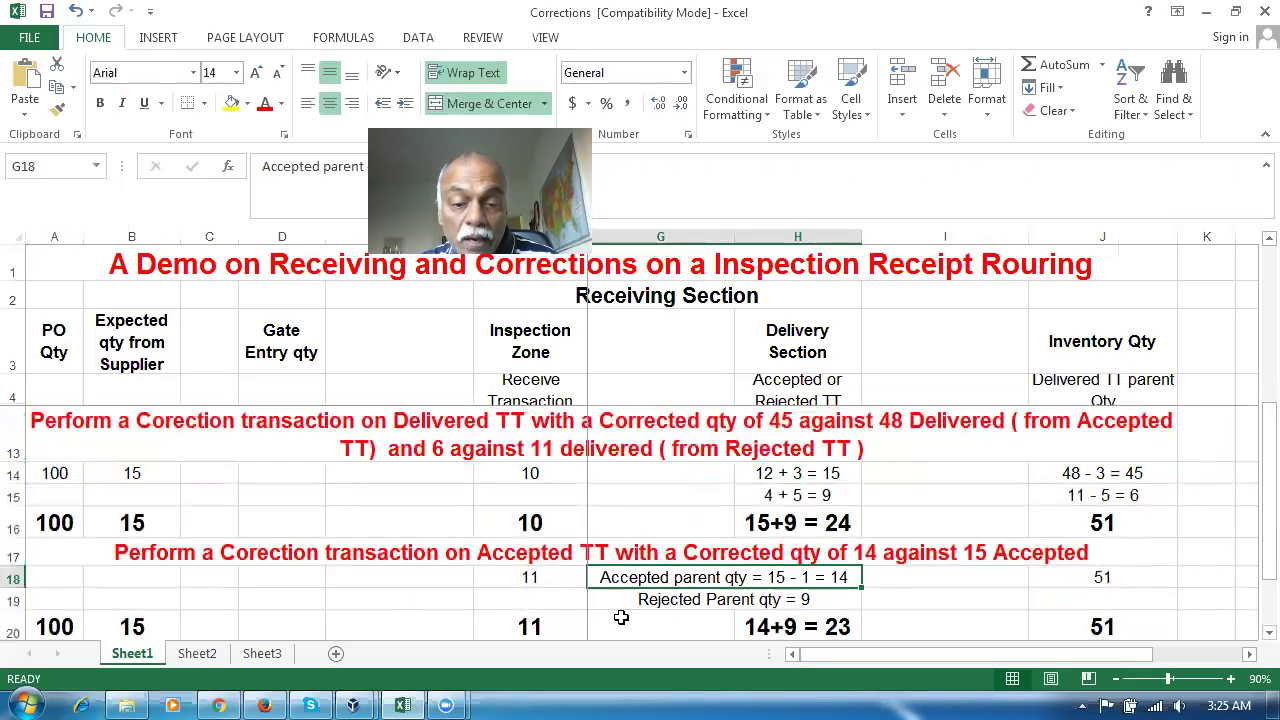
pyautogui.click(559, 624)
pyautogui.click(535, 523)
pyautogui.click(565, 625)
# Check the rejected parent quantity 9 and the row 17 accepted-correction instruction
pyautogui.click(804, 580)
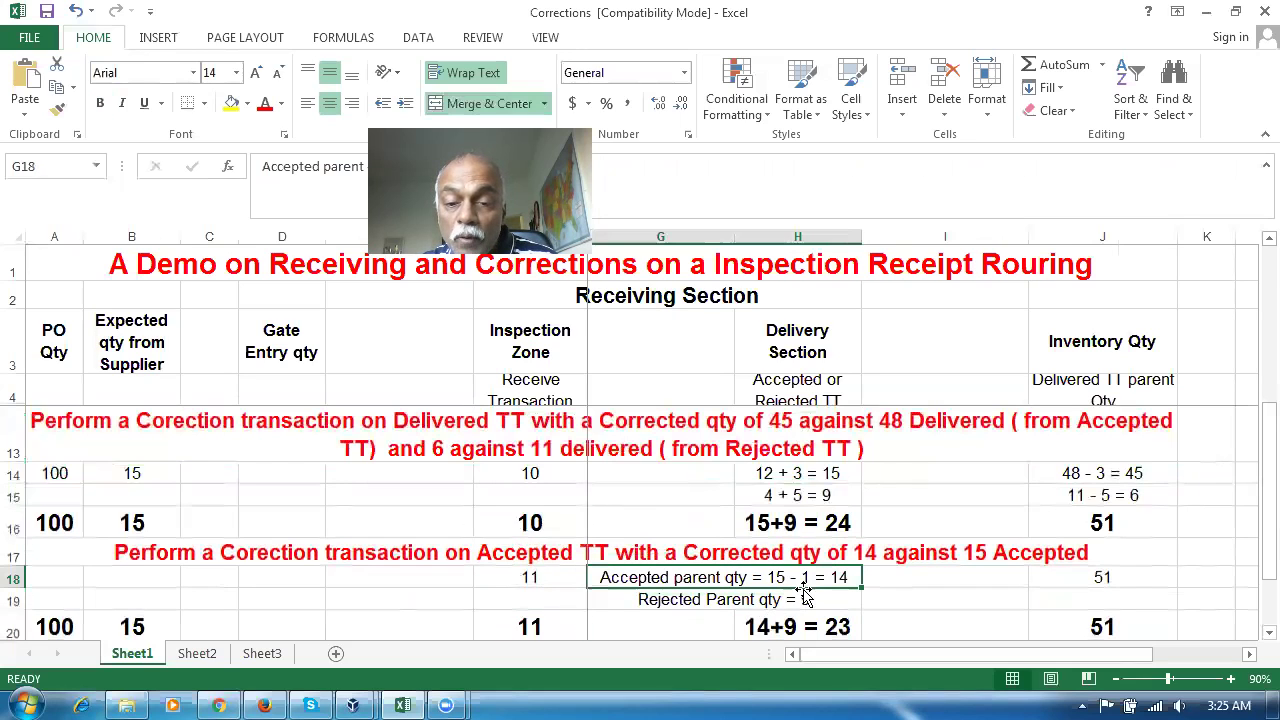
pyautogui.click(773, 600)
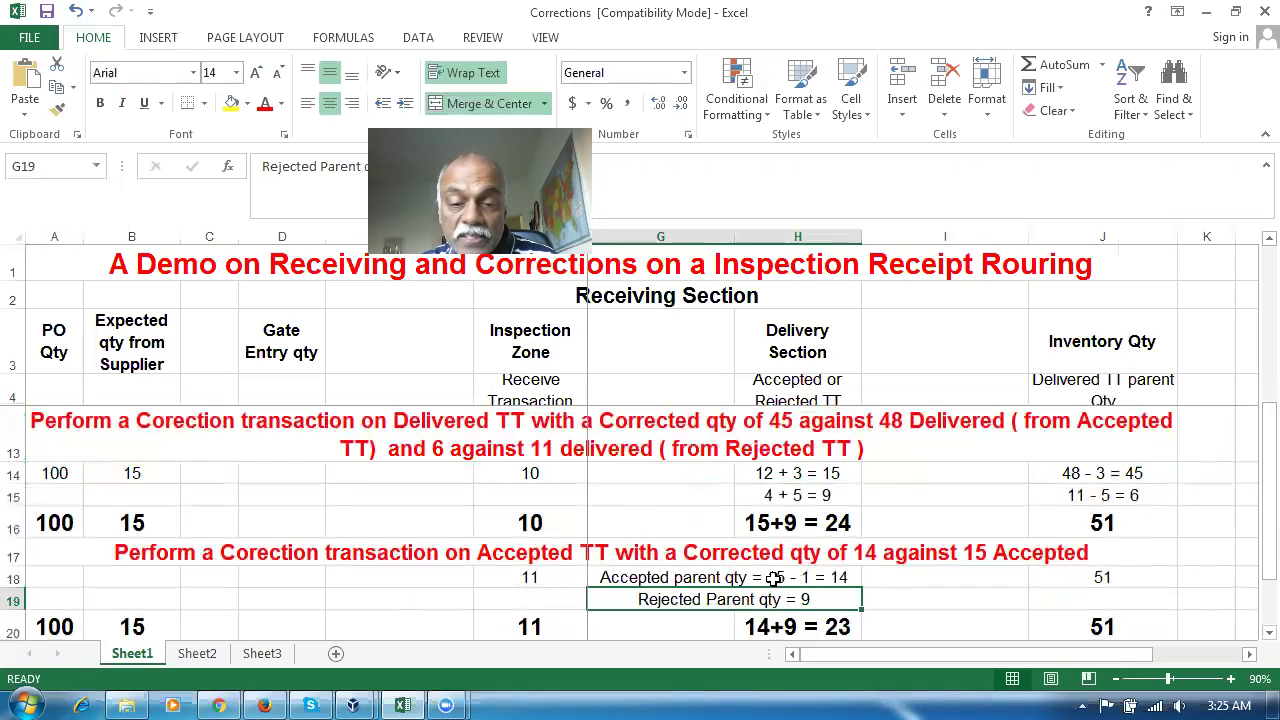
pyautogui.click(721, 558)
pyautogui.click(760, 582)
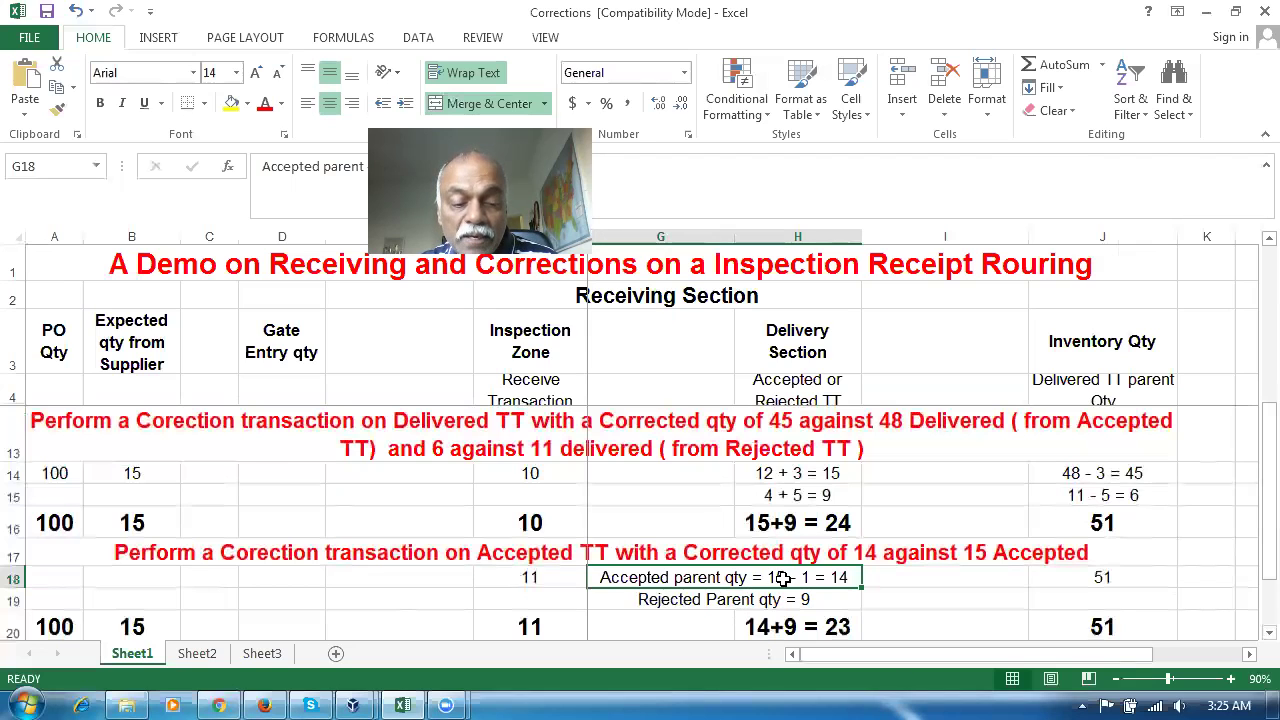
pyautogui.hotkey('alt', 'Tab')
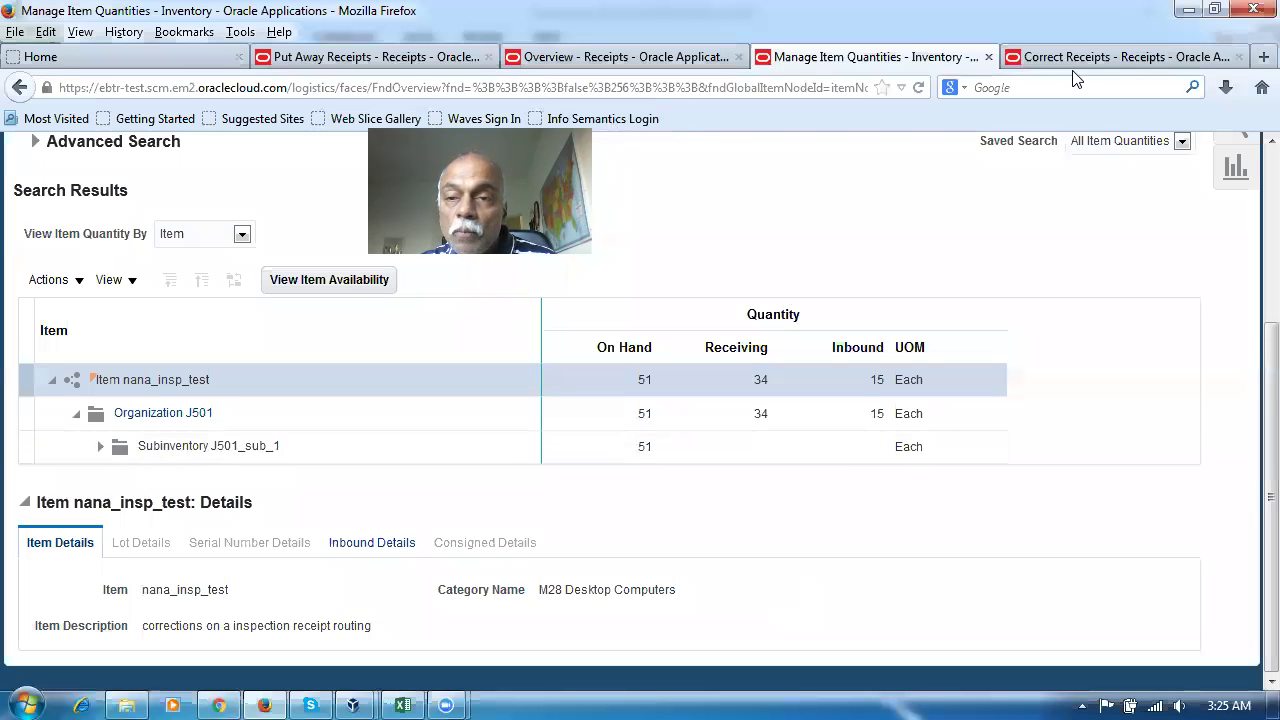
pyautogui.click(1076, 58)
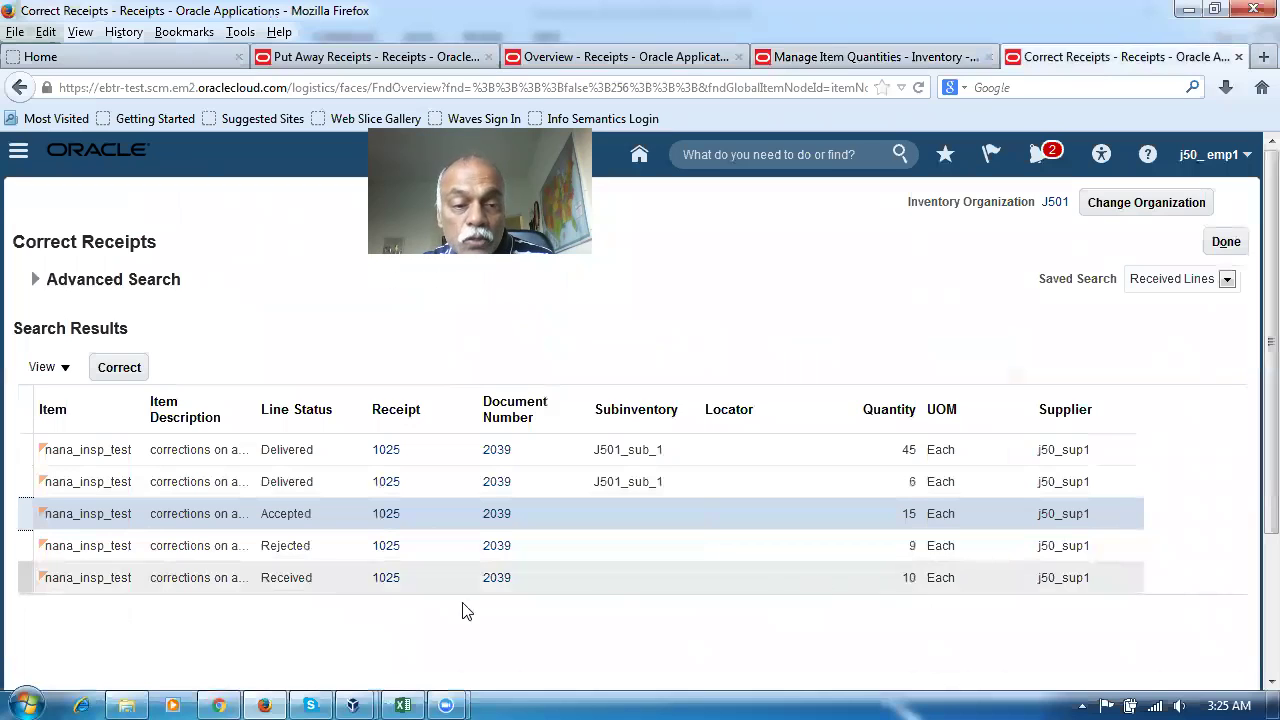
# Look over receipt 1025's Delivered, Accepted and Received lines
pyautogui.click(17, 450)
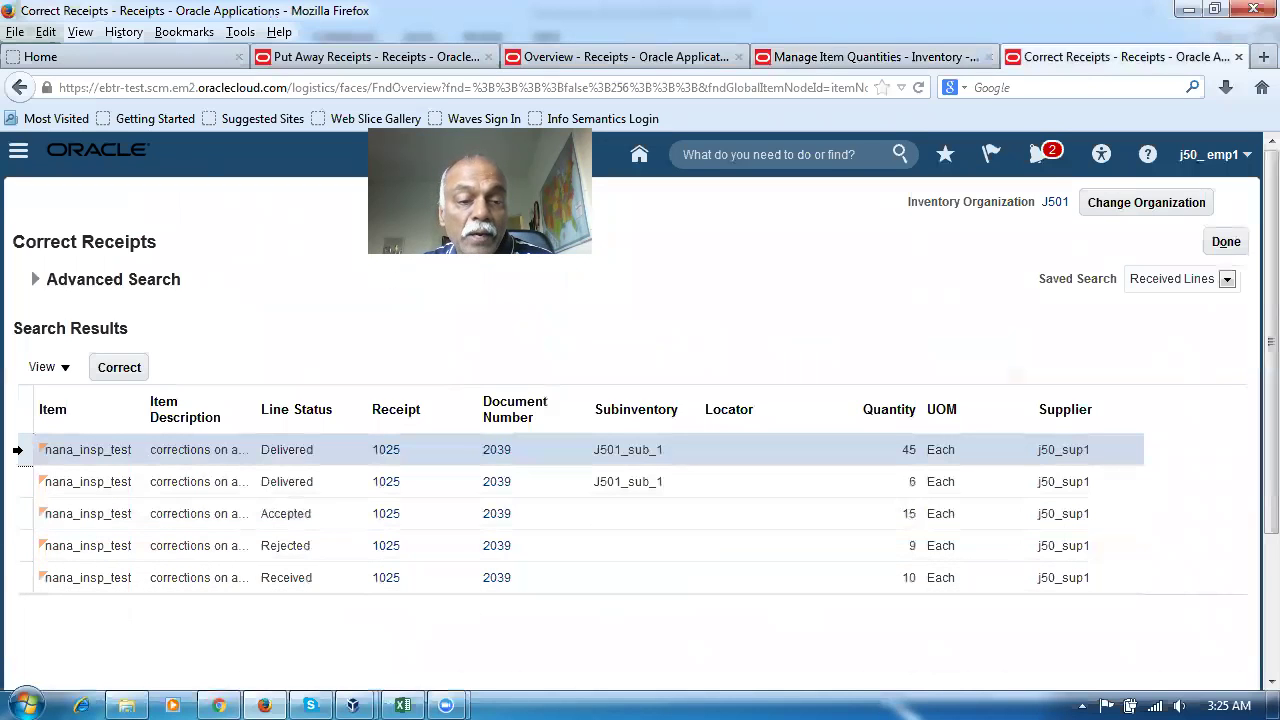
pyautogui.click(27, 516)
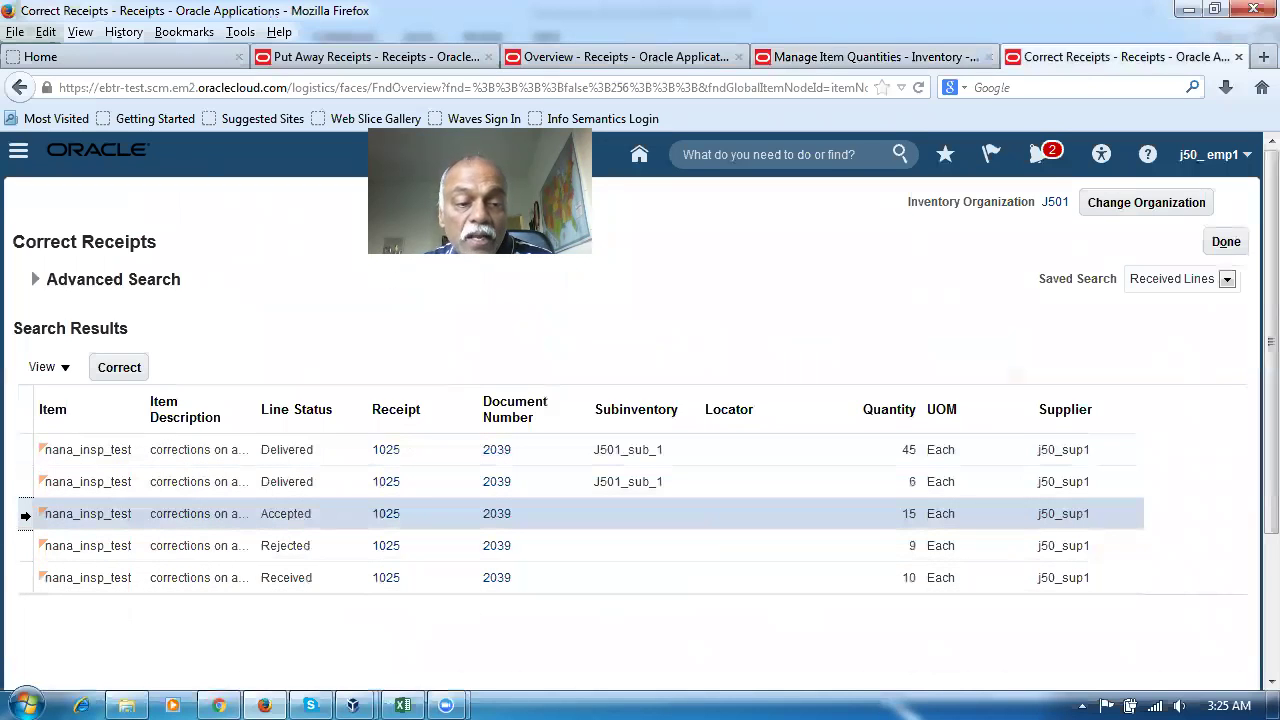
pyautogui.click(313, 580)
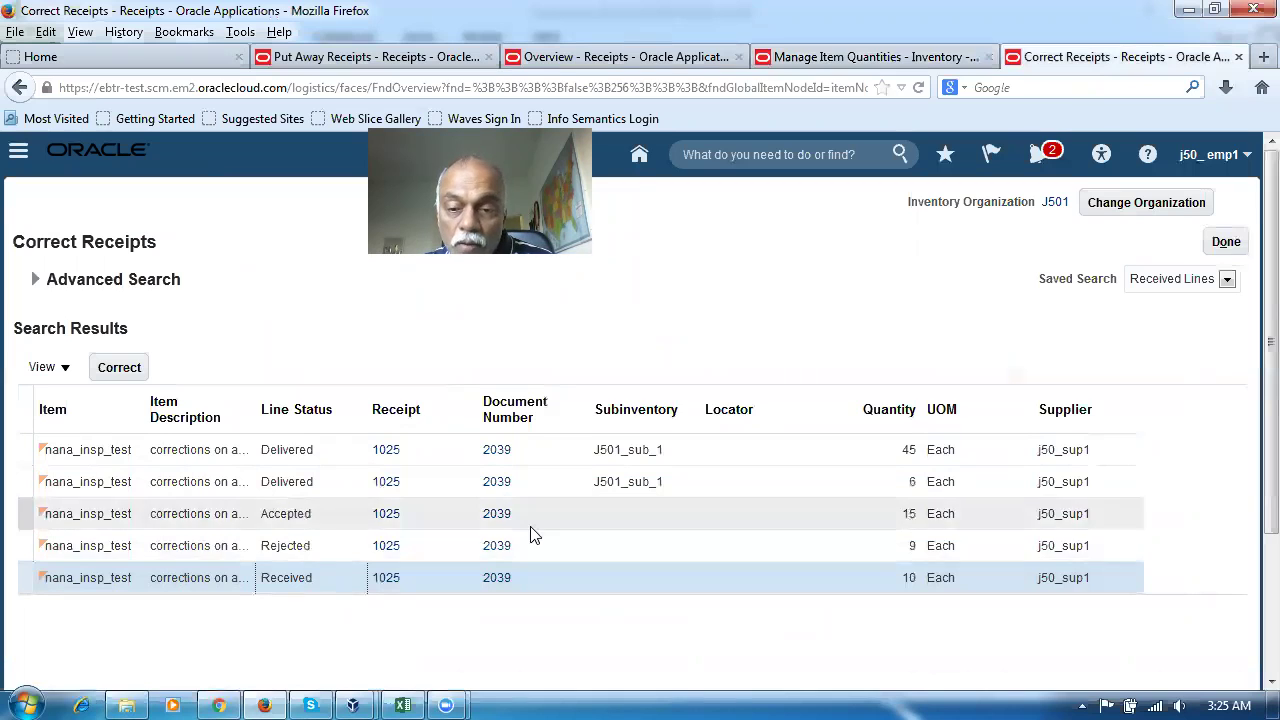
# Set the Accepted line's corrected quantity to 14 and submit the correction
pyautogui.click(26, 513)
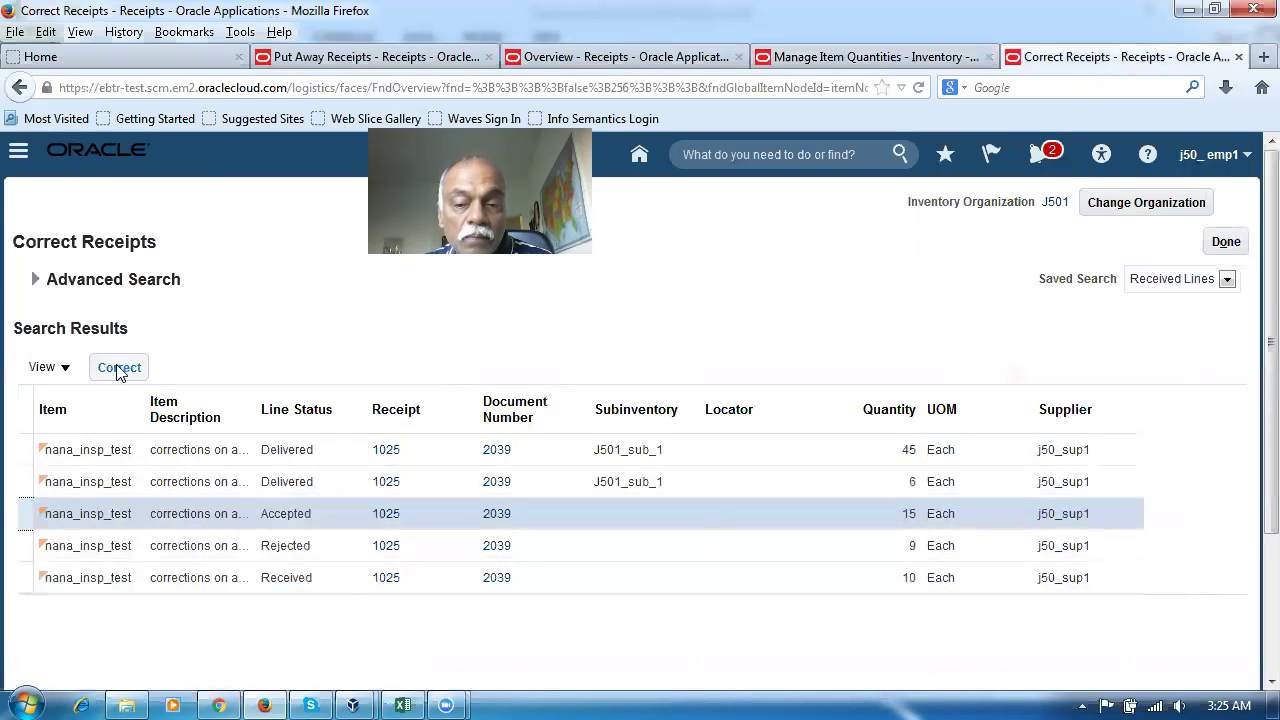
pyautogui.click(119, 367)
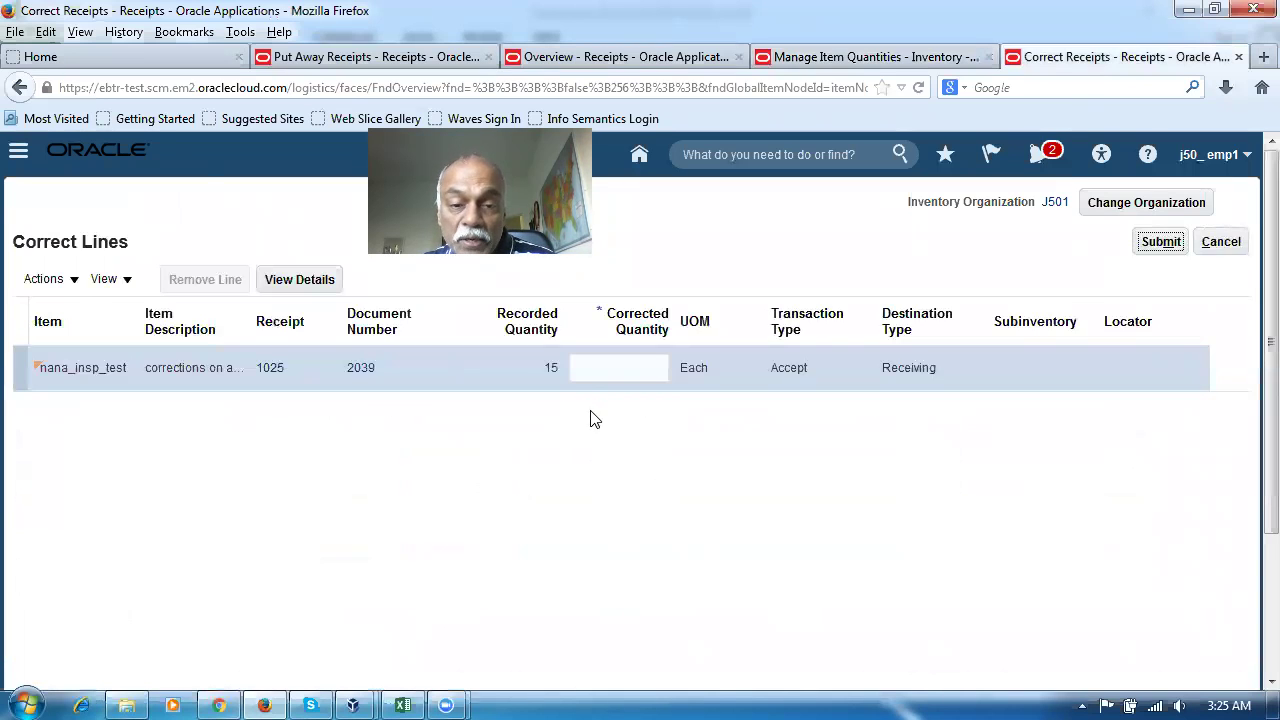
pyautogui.click(600, 368)
pyautogui.write('14')
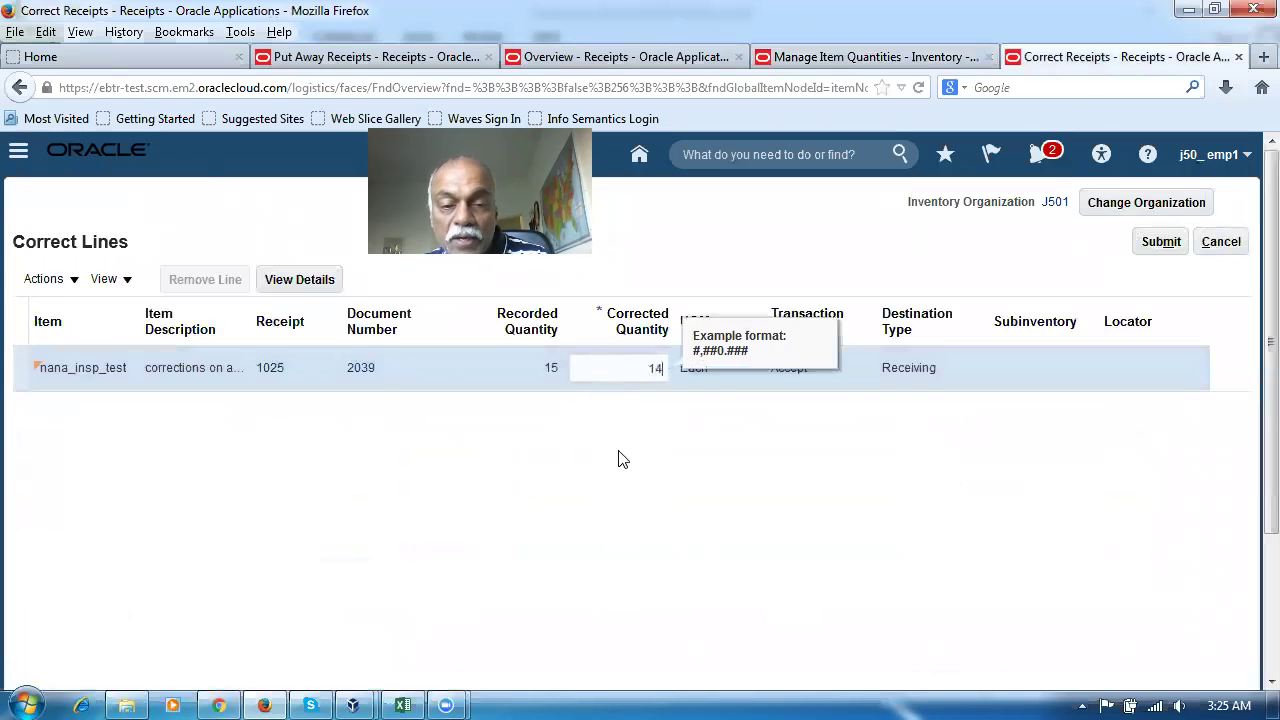
pyautogui.click(640, 524)
pyautogui.click(1161, 242)
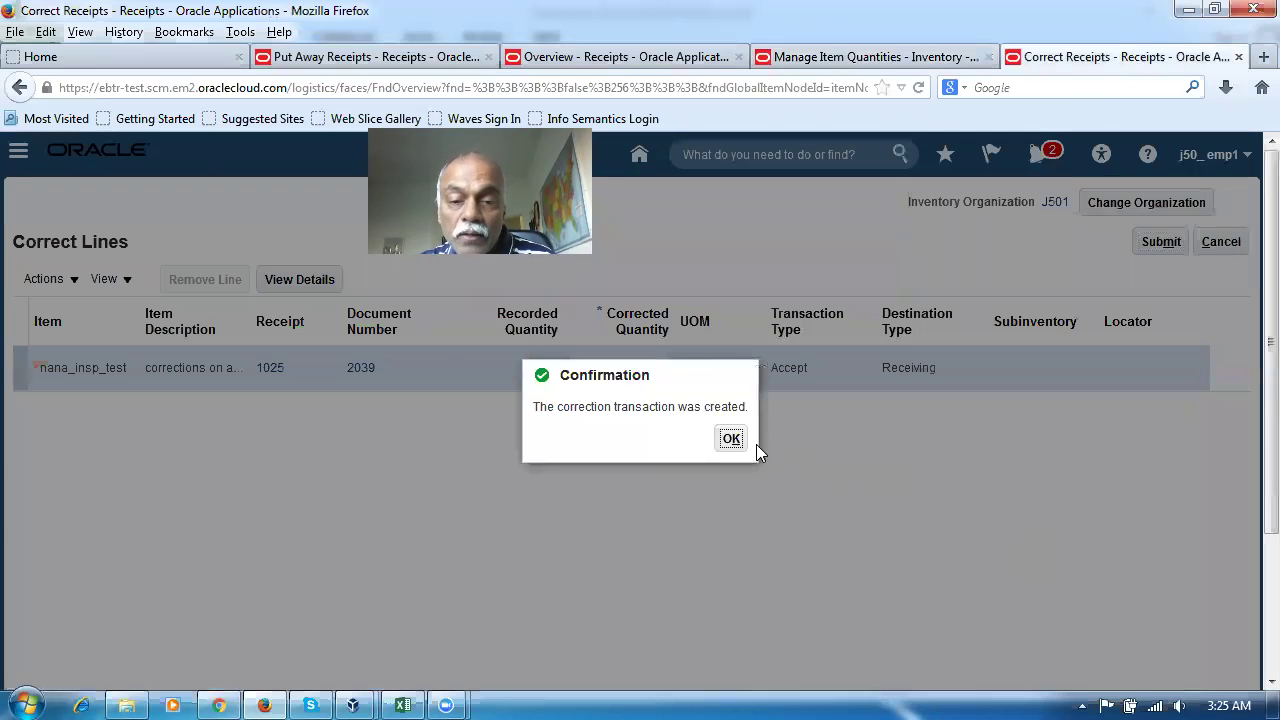
pyautogui.click(729, 440)
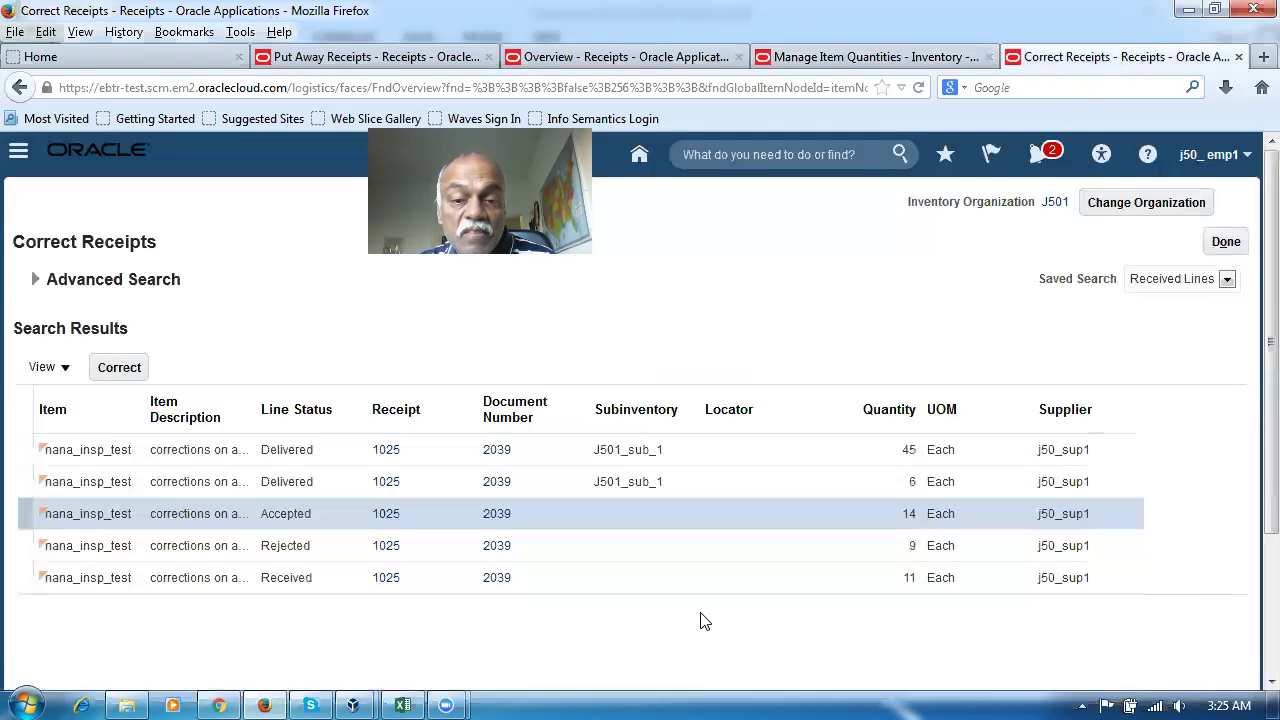
# Compare the Received line with the plan's row 20: expected 15, inspection 11, total 14+9 = 23
pyautogui.click(878, 588)
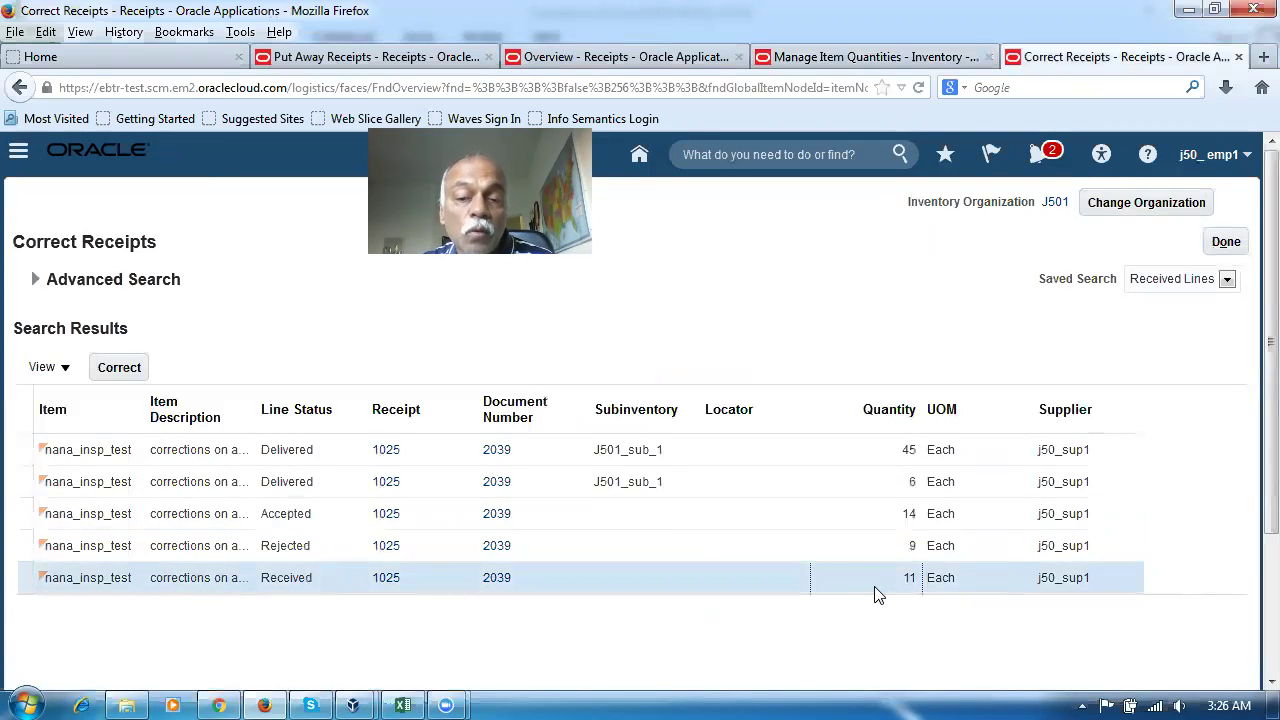
pyautogui.hotkey('alt', 'Tab')
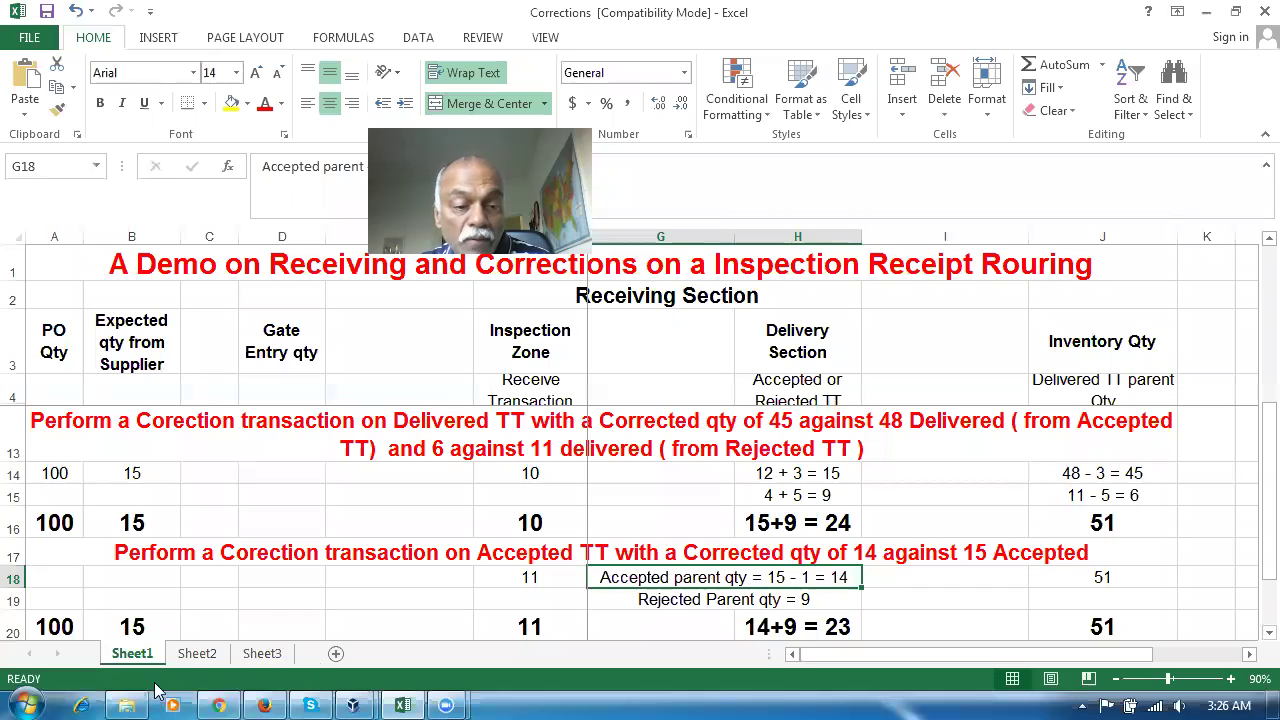
pyautogui.click(118, 625)
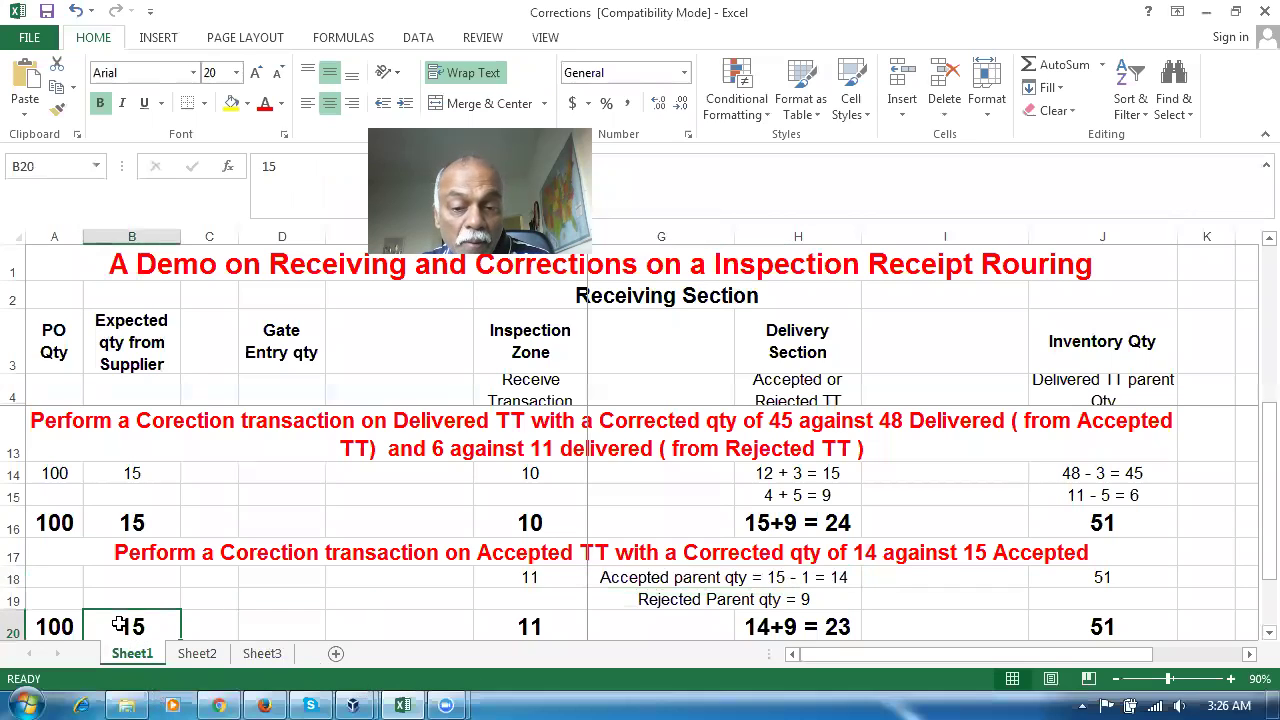
pyautogui.click(514, 627)
pyautogui.click(785, 627)
pyautogui.click(540, 627)
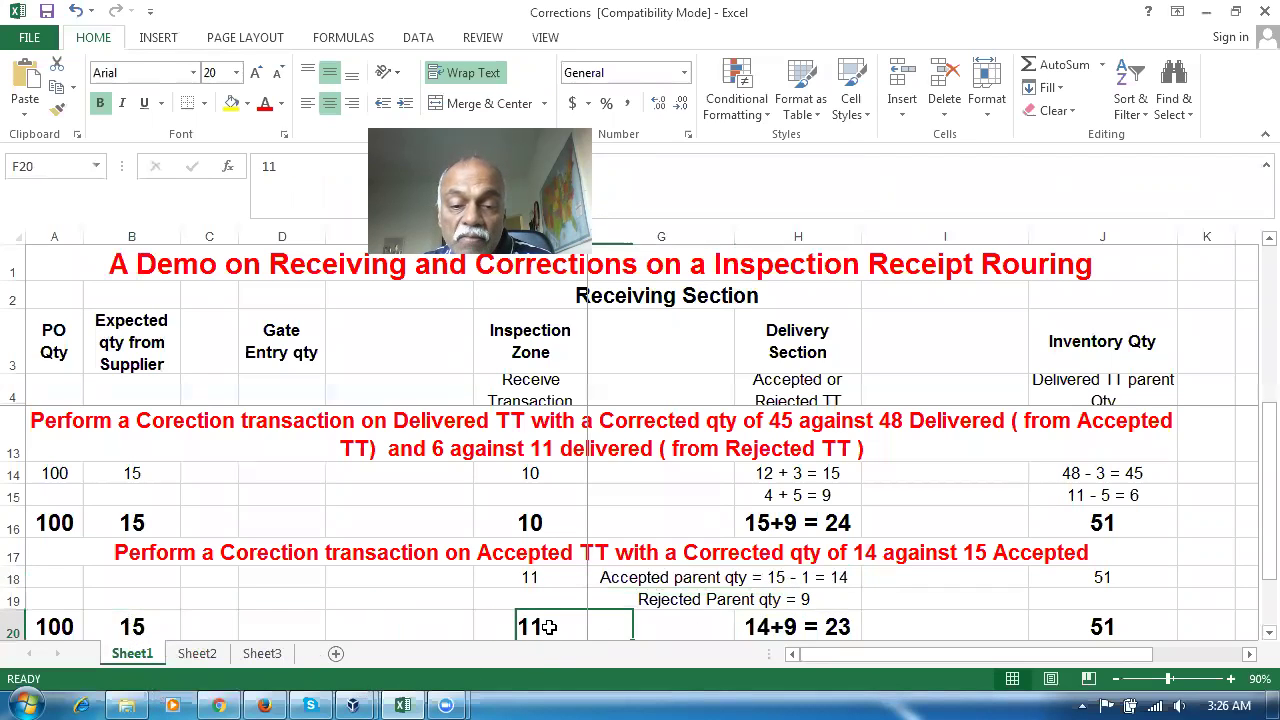
# Check Manage Item Quantities still shows 51 on hand and 34 receiving, then return to the plan
pyautogui.hotkey('alt', 'Tab')
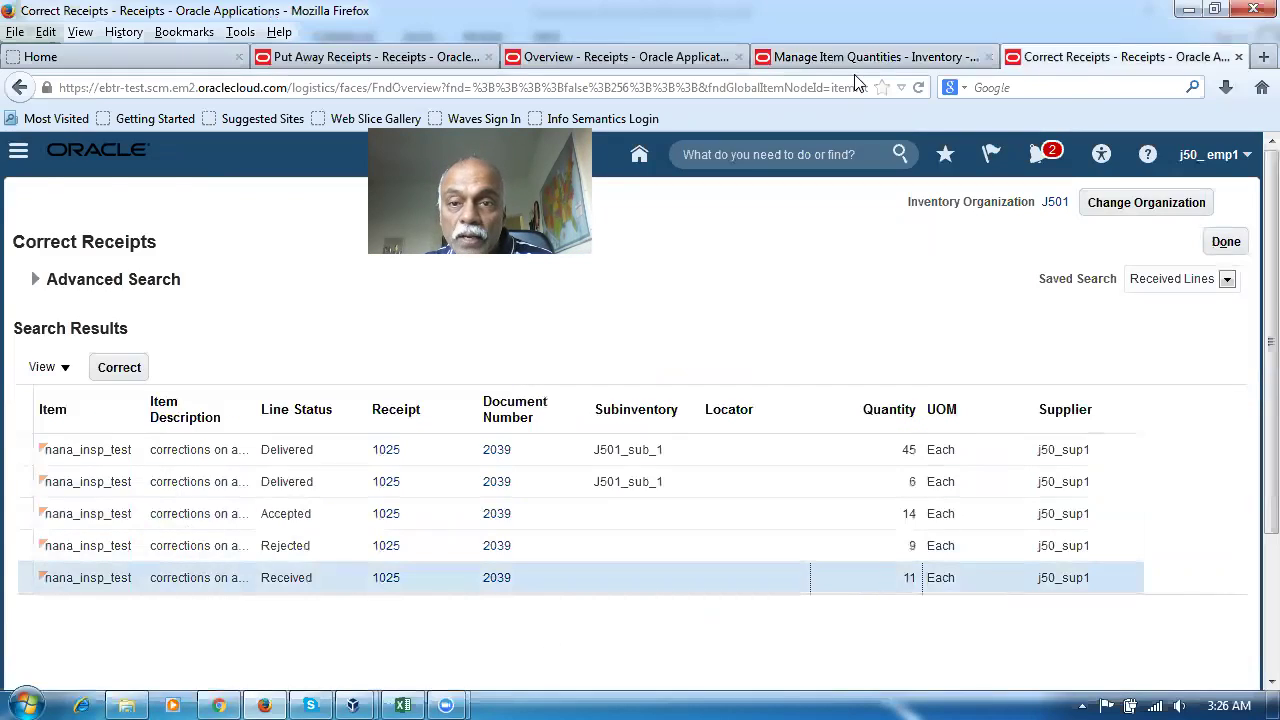
pyautogui.click(862, 60)
pyautogui.click(35, 141)
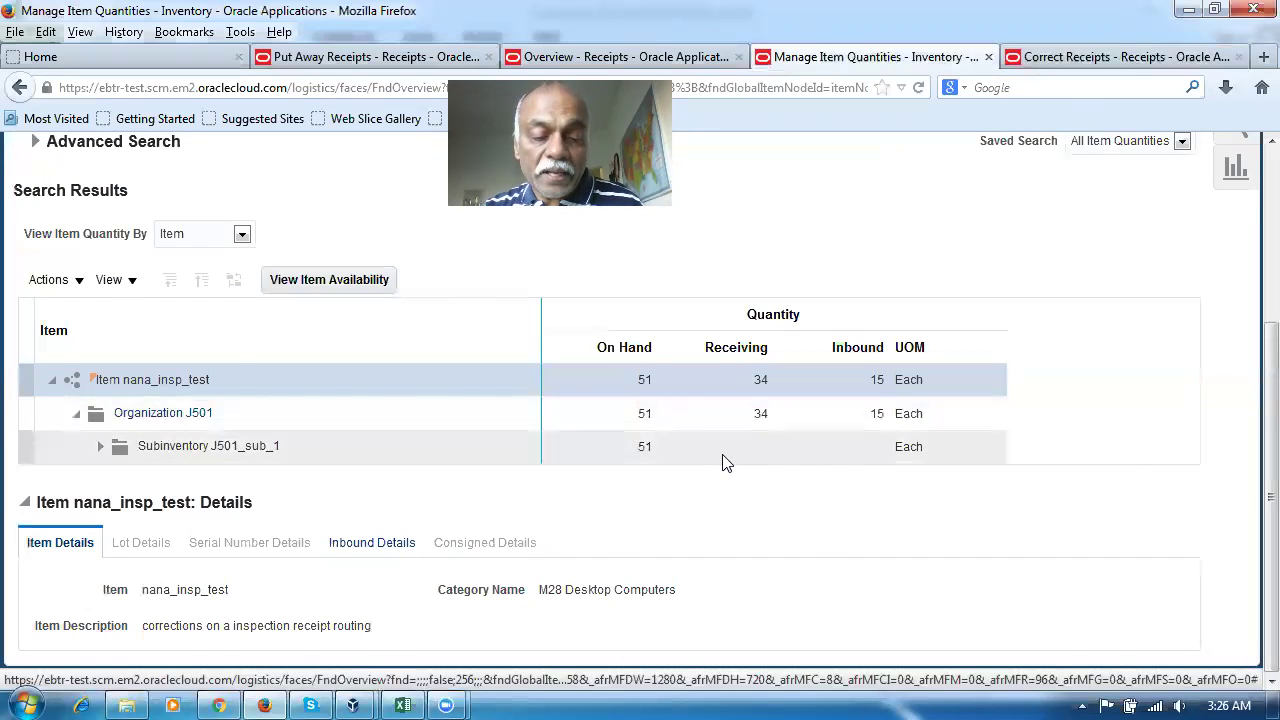
pyautogui.hotkey('alt', 'Tab')
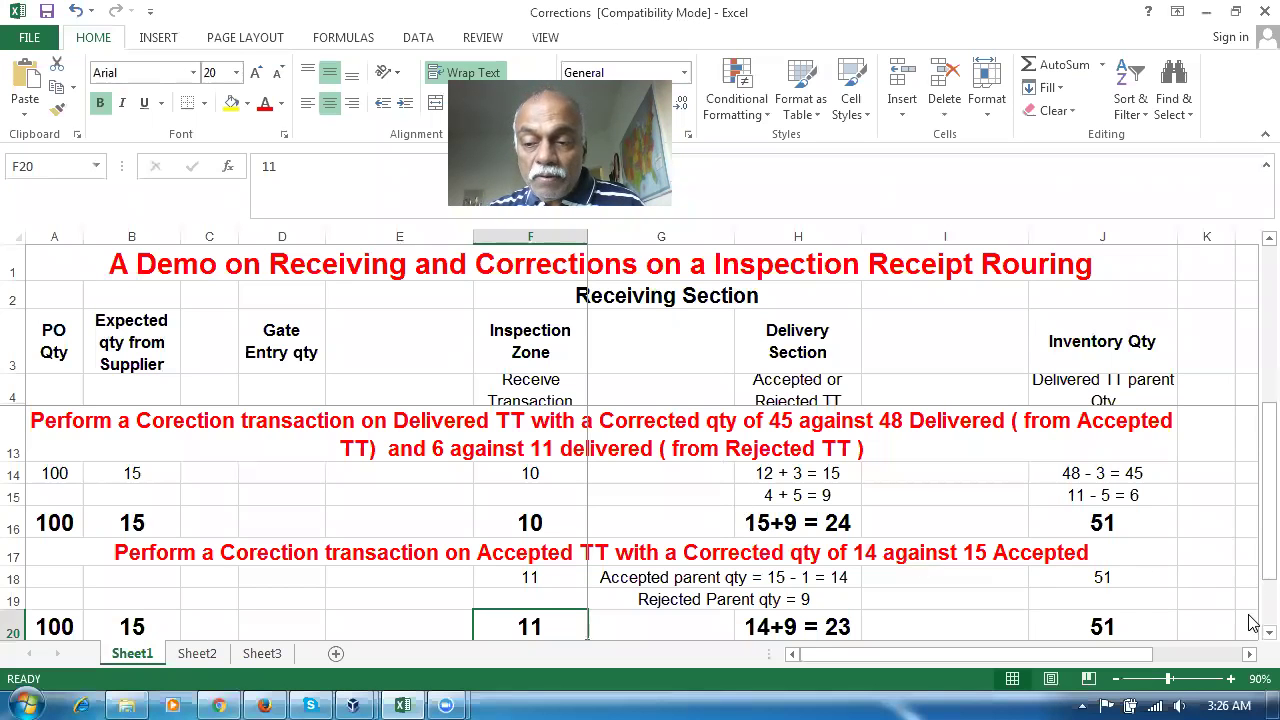
pyautogui.scroll(-1, 1252, 638)
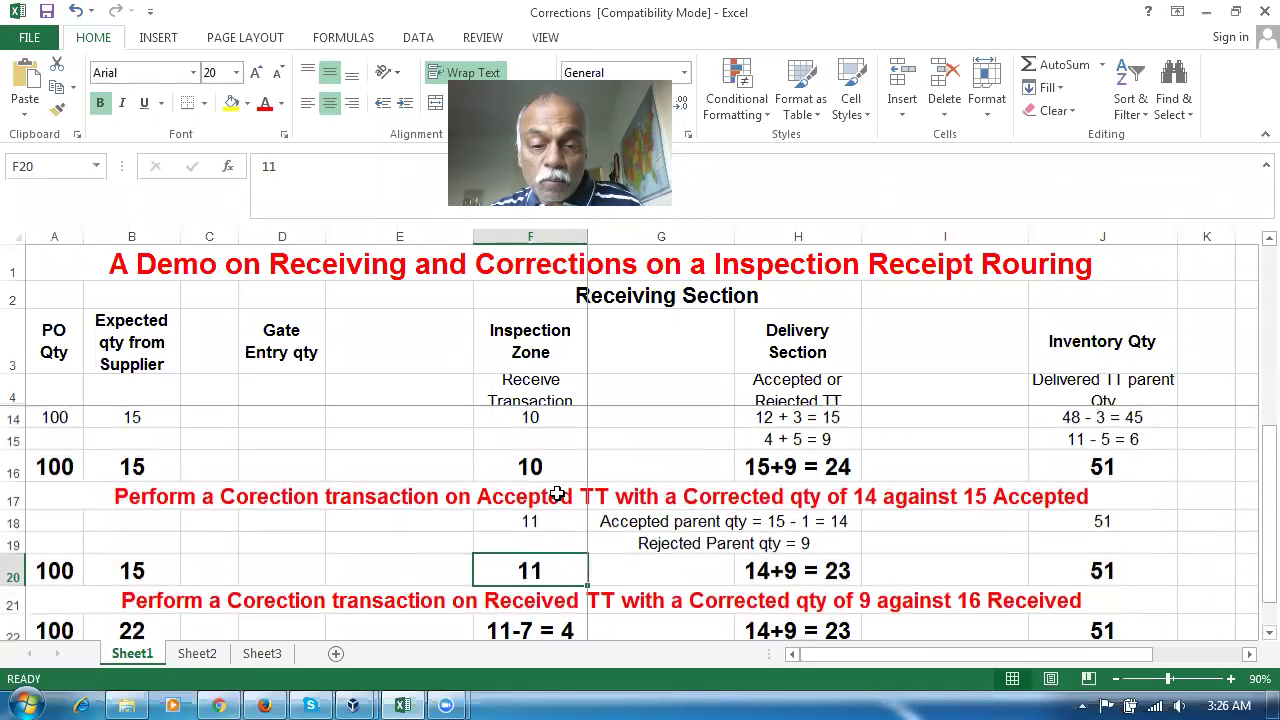
# Review the Received correction rows: inspection 11 in F20, 11-7 = 4 in F22, expected 22 in B22
pyautogui.click(395, 599)
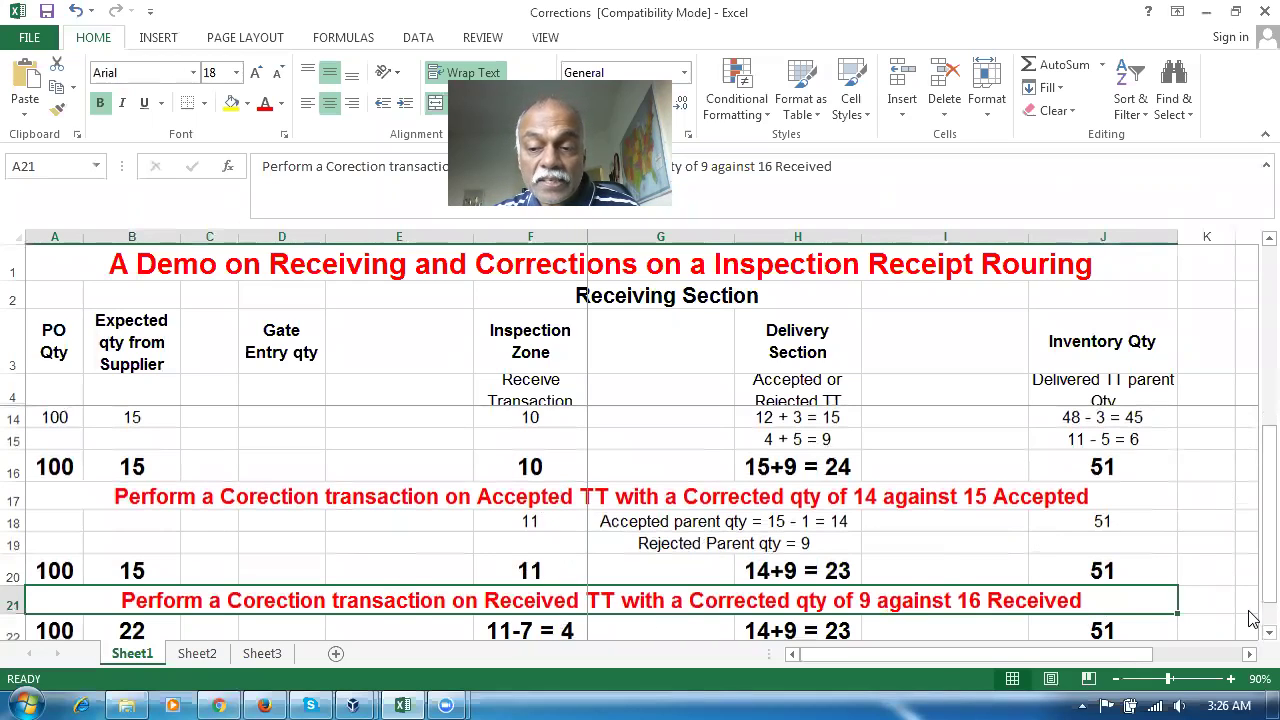
pyautogui.scroll(-1, 1248, 634)
pyautogui.scroll(-2, 1248, 640)
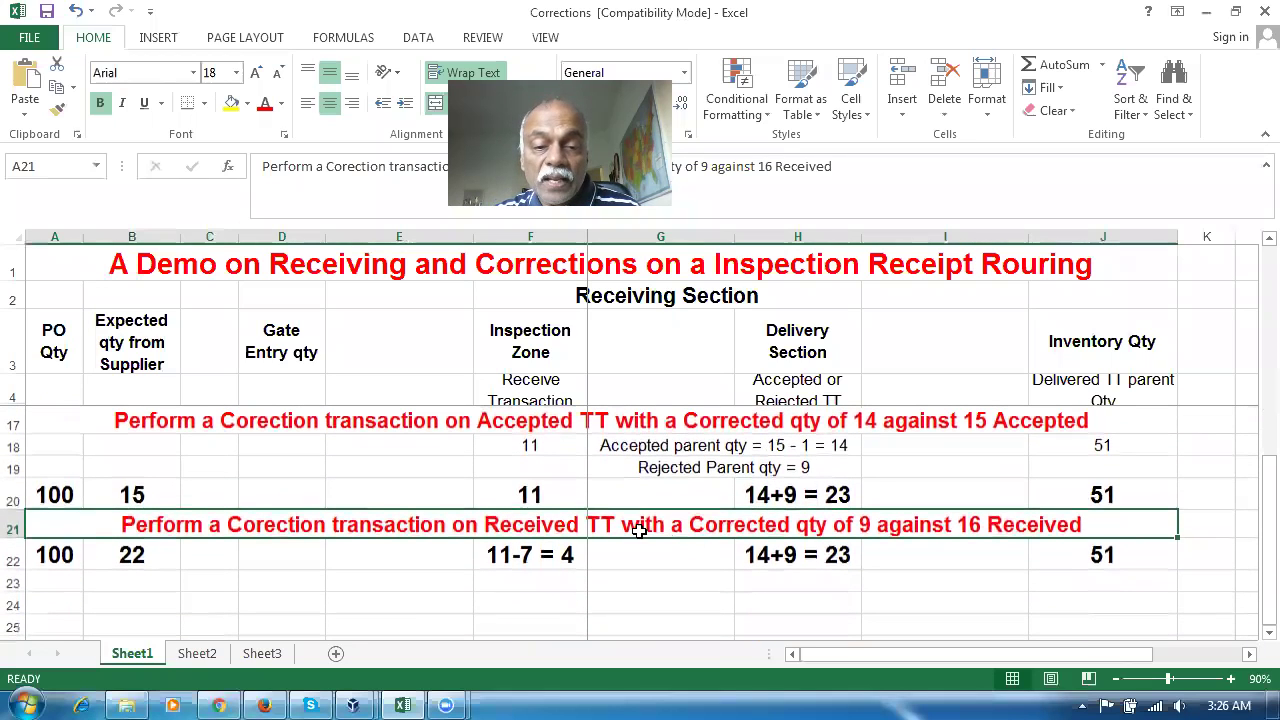
pyautogui.click(535, 495)
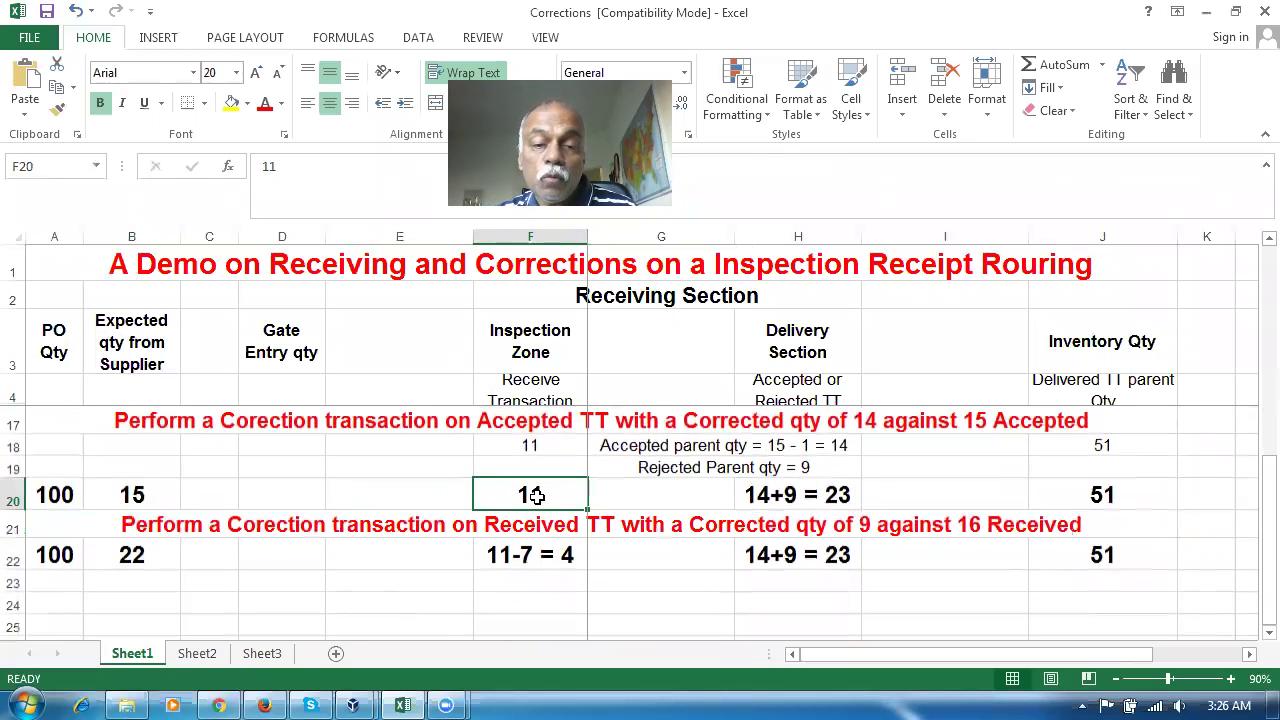
pyautogui.click(530, 550)
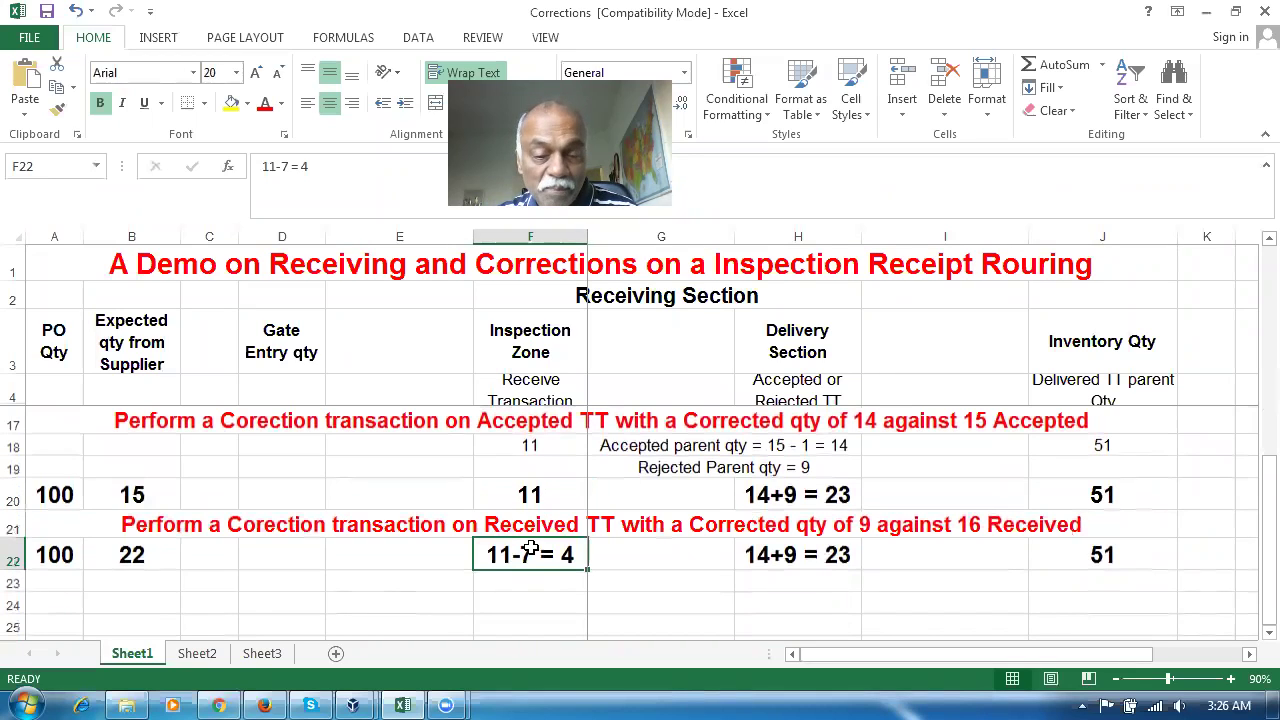
pyautogui.click(520, 496)
pyautogui.click(528, 553)
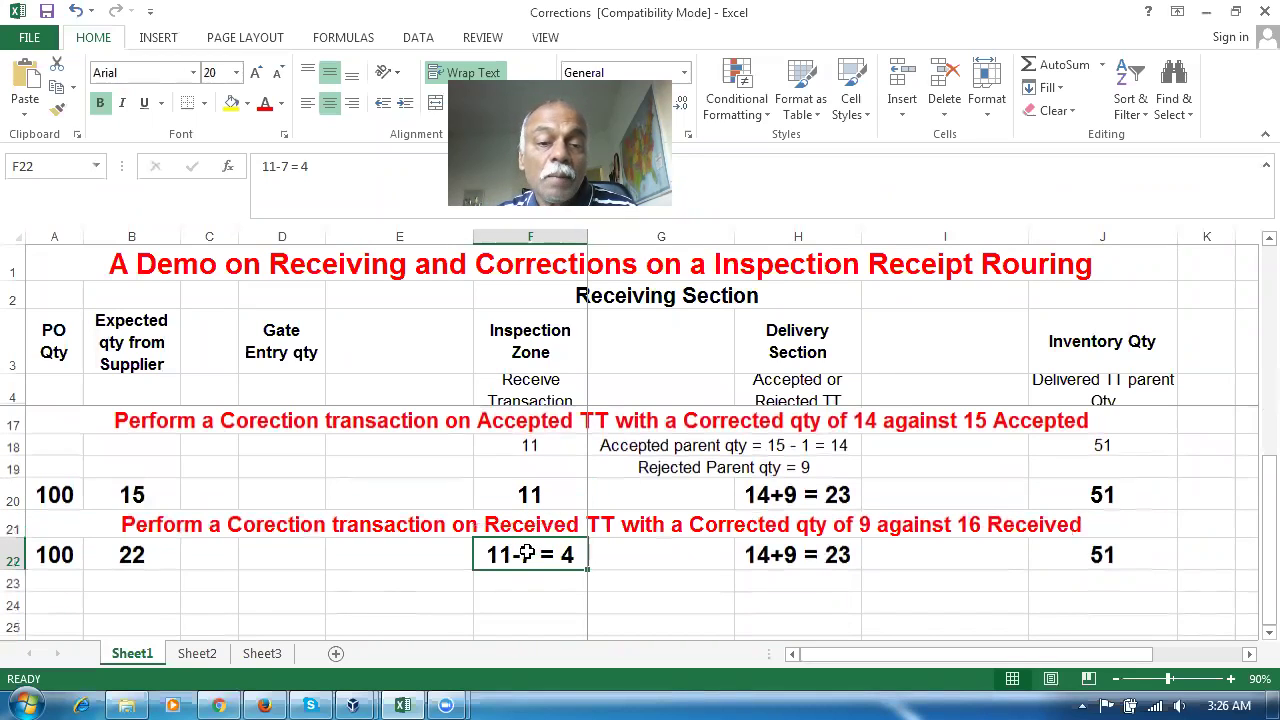
pyautogui.click(117, 560)
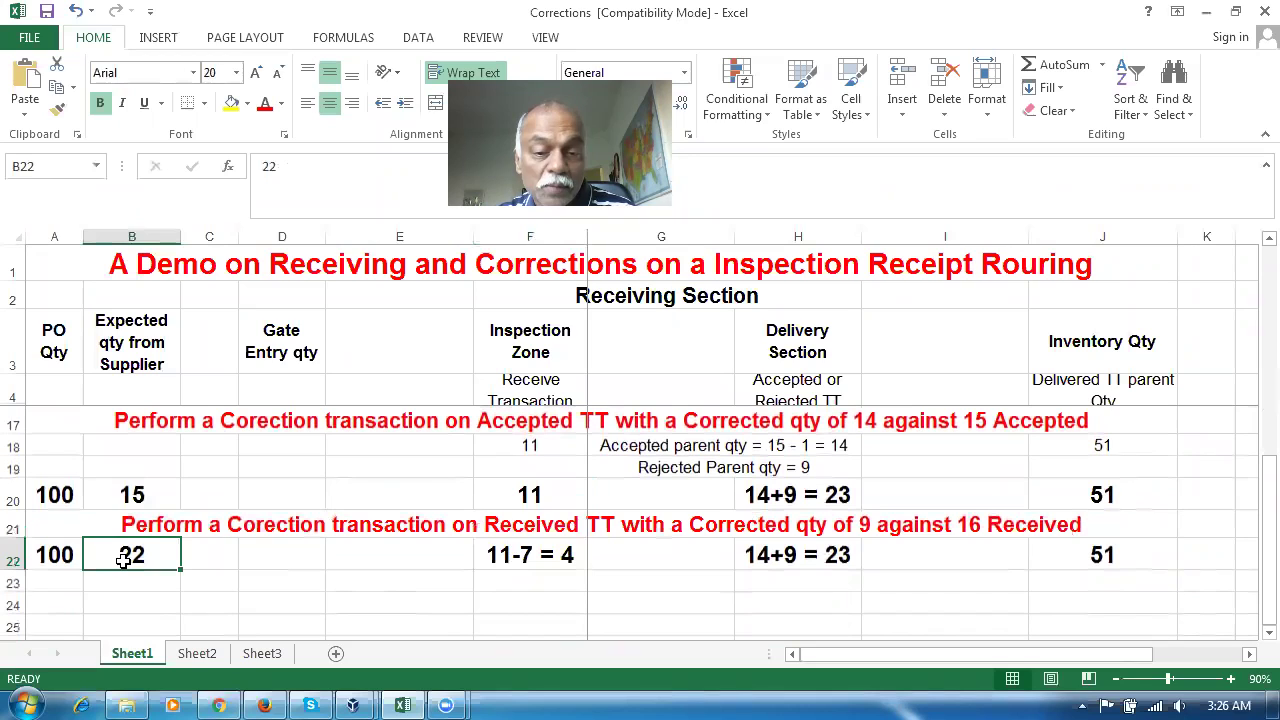
# Recheck expected quantities 15 and 22 against inspection figures 11 and 4
pyautogui.click(345, 527)
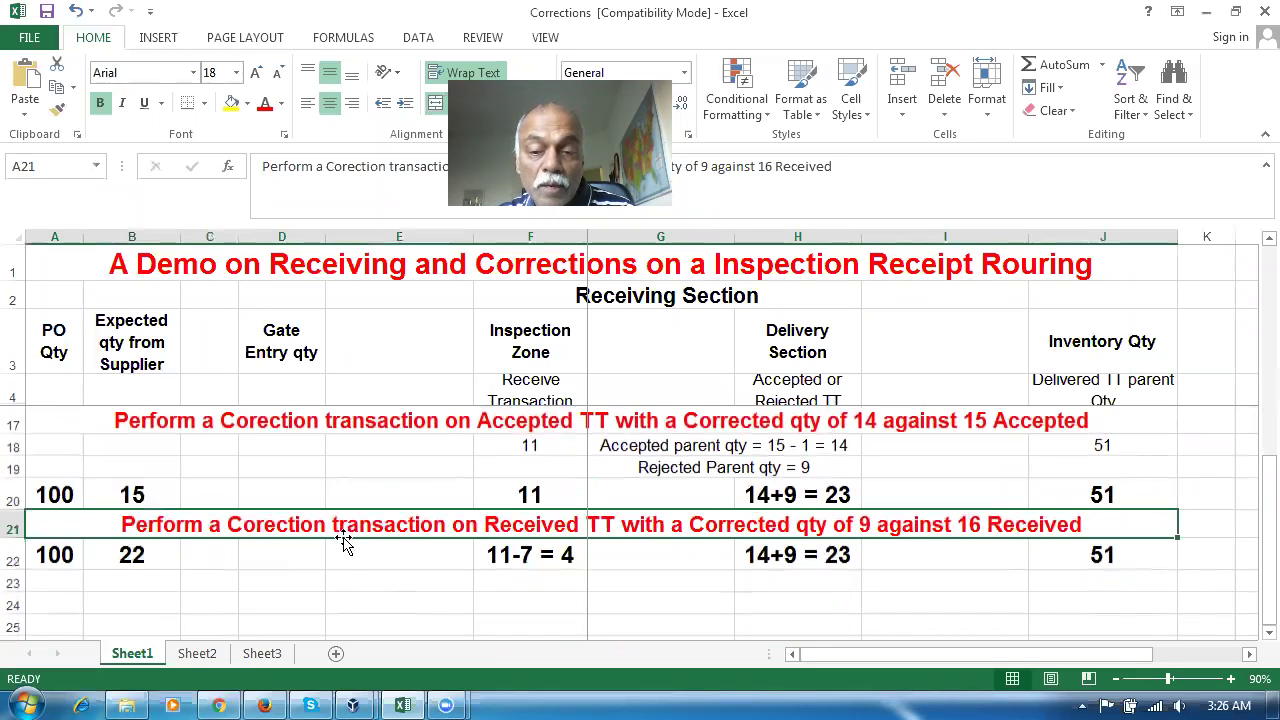
pyautogui.click(524, 500)
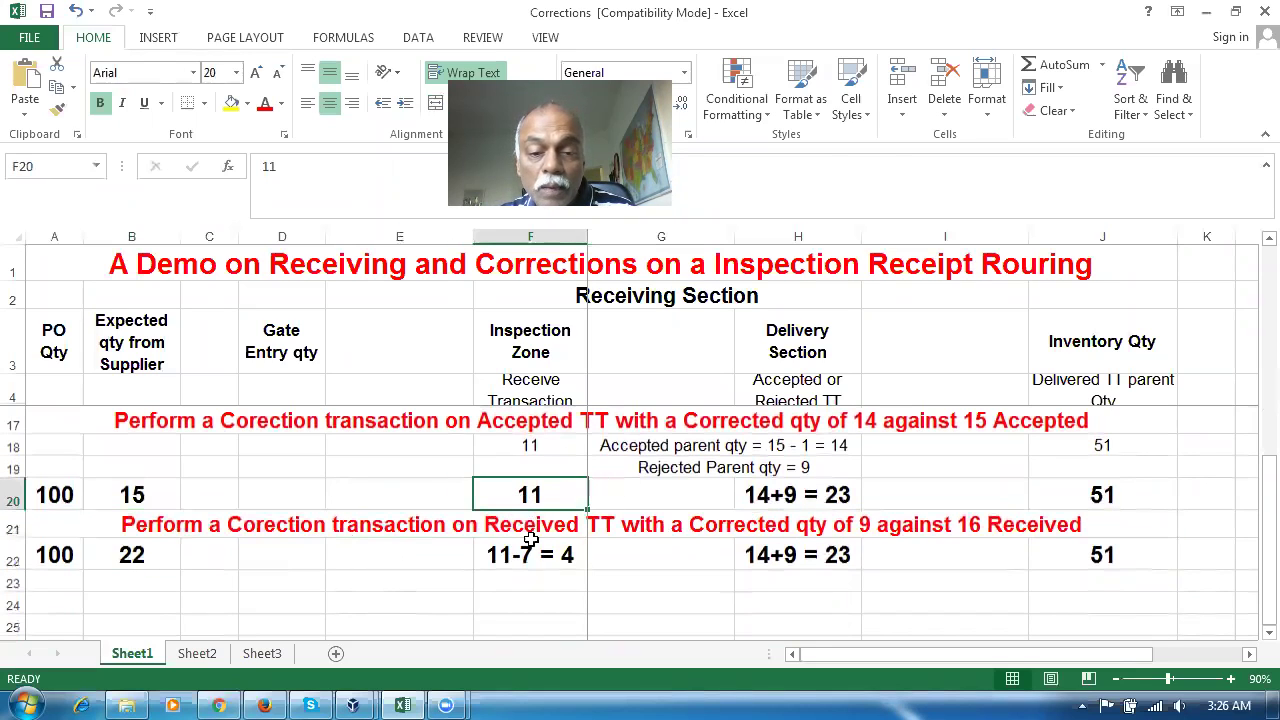
pyautogui.click(547, 560)
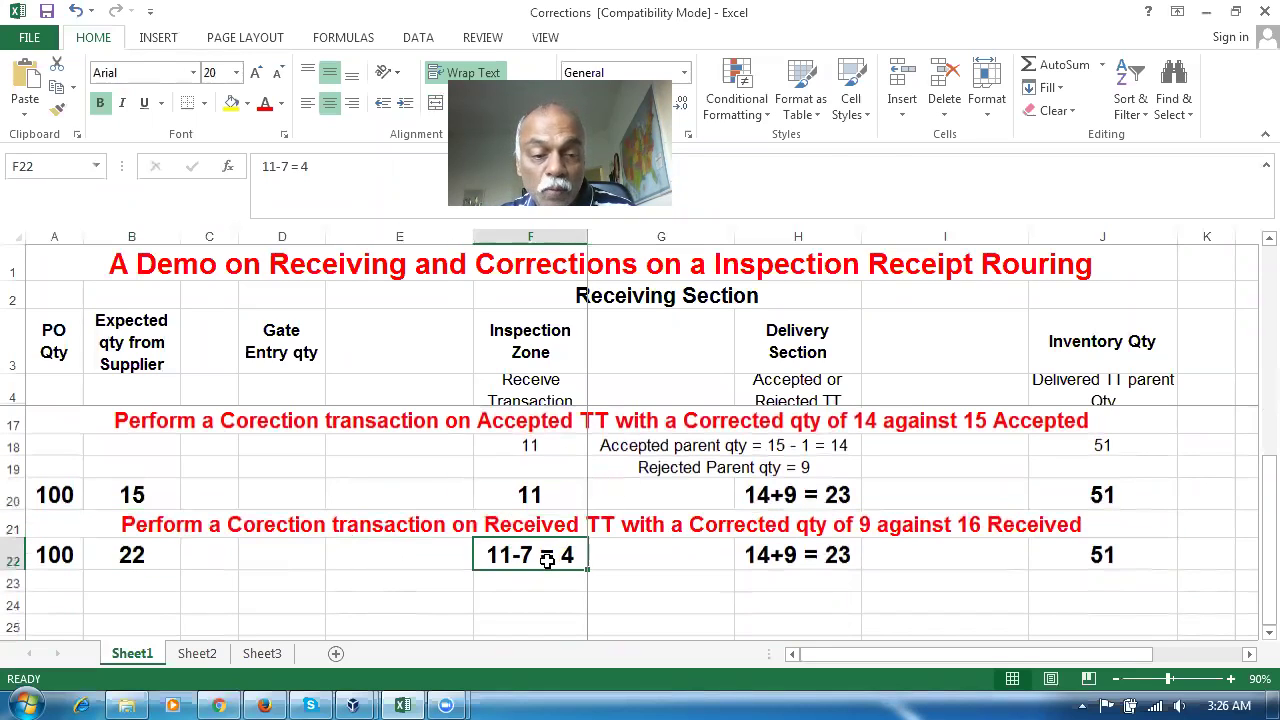
pyautogui.click(136, 495)
pyautogui.click(152, 560)
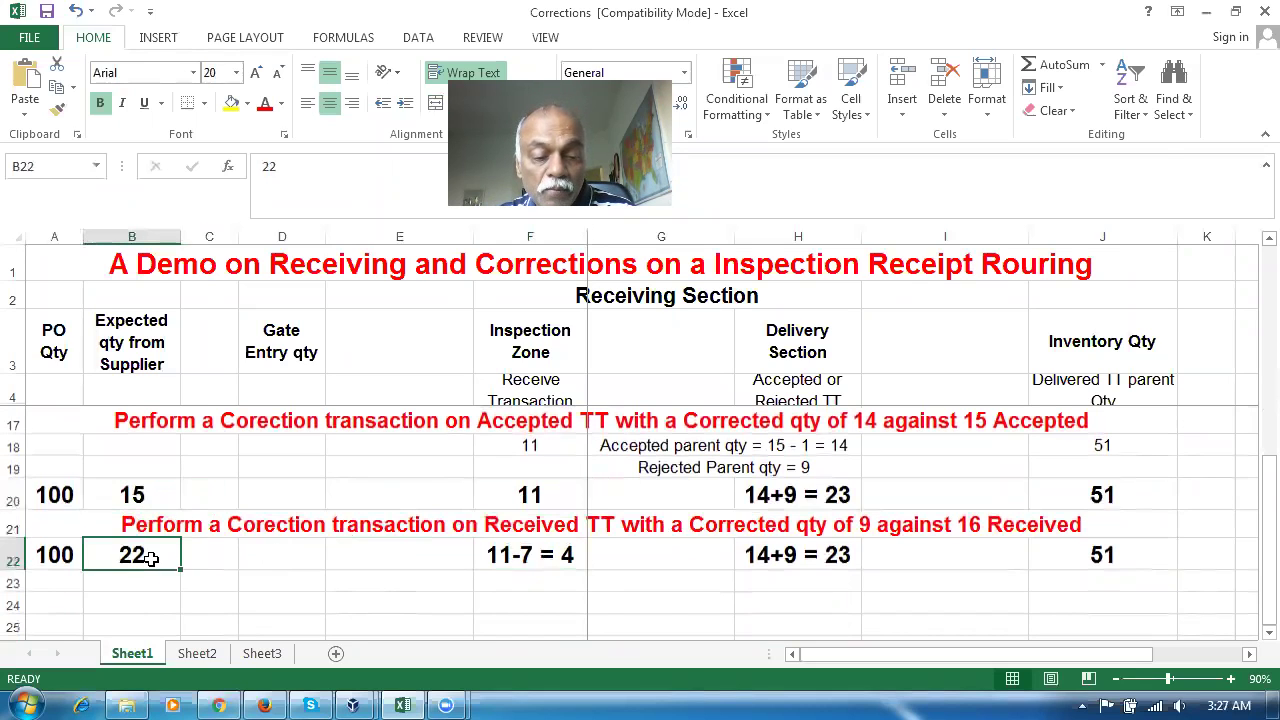
pyautogui.hotkey('alt', 'Tab')
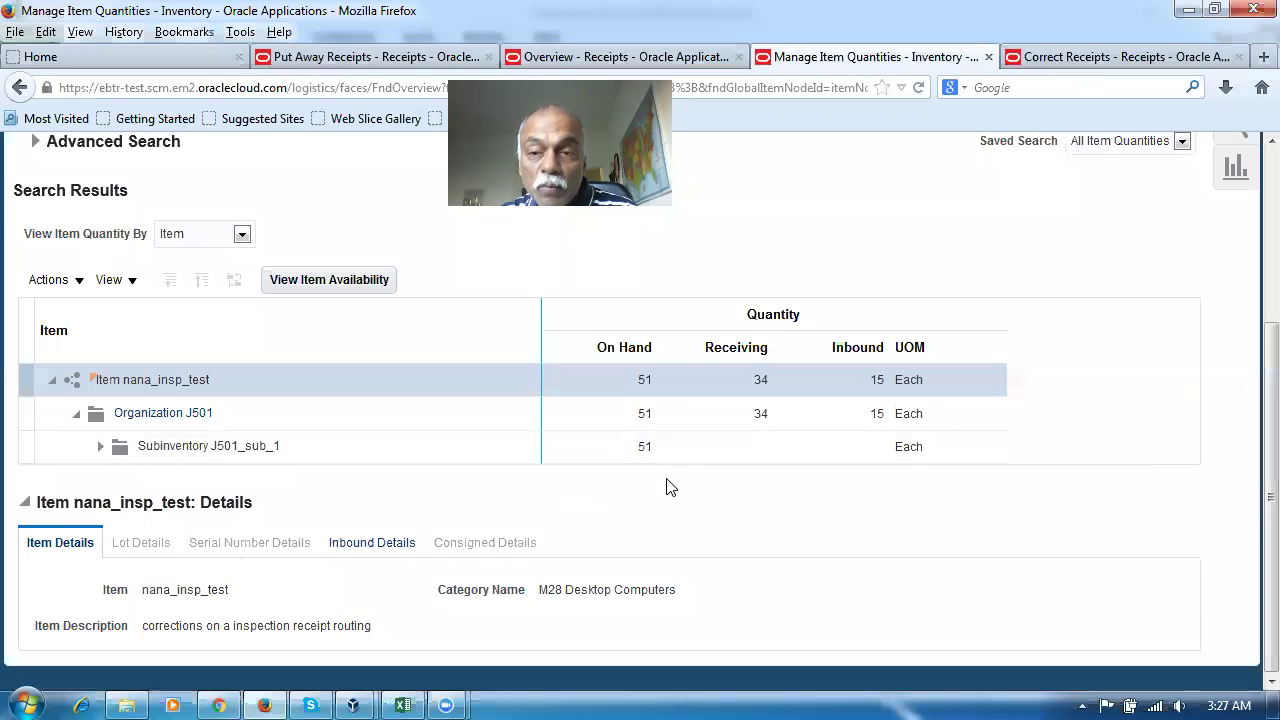
# Go from the corrected receipt lines to the Receive Expected Shipments task
pyautogui.scroll(2, 670, 487)
pyautogui.click(1079, 58)
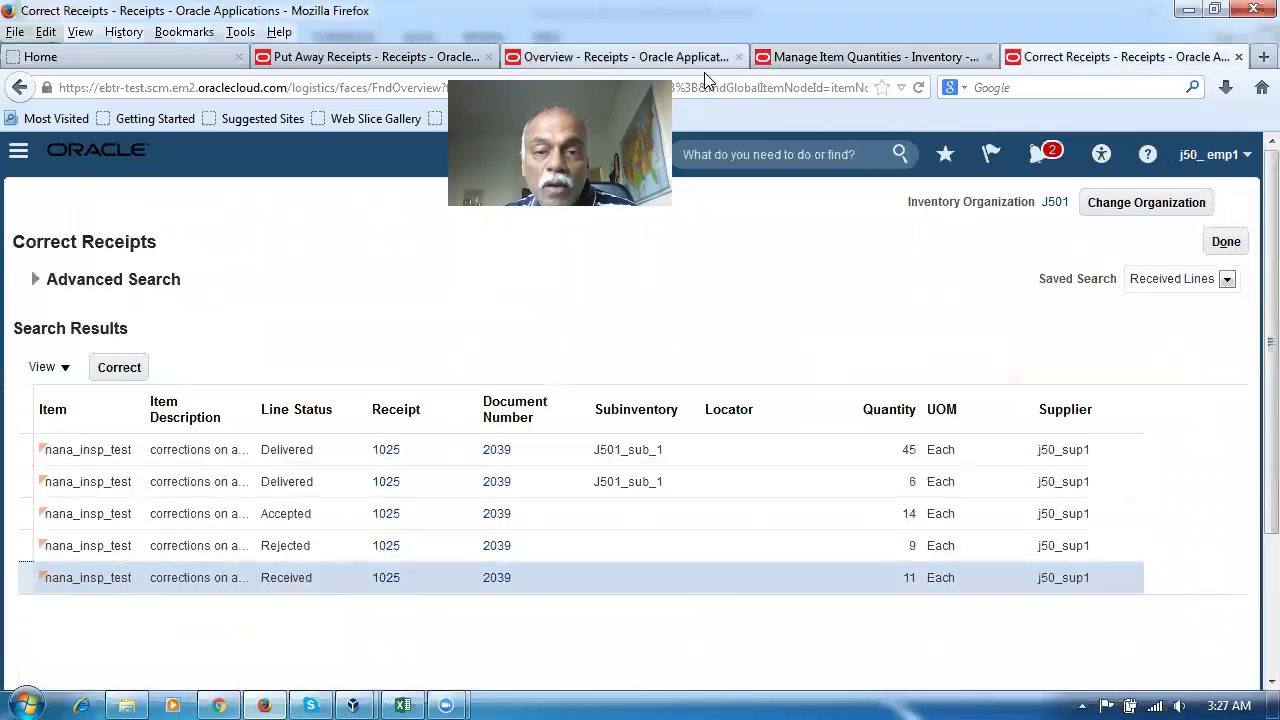
pyautogui.click(640, 57)
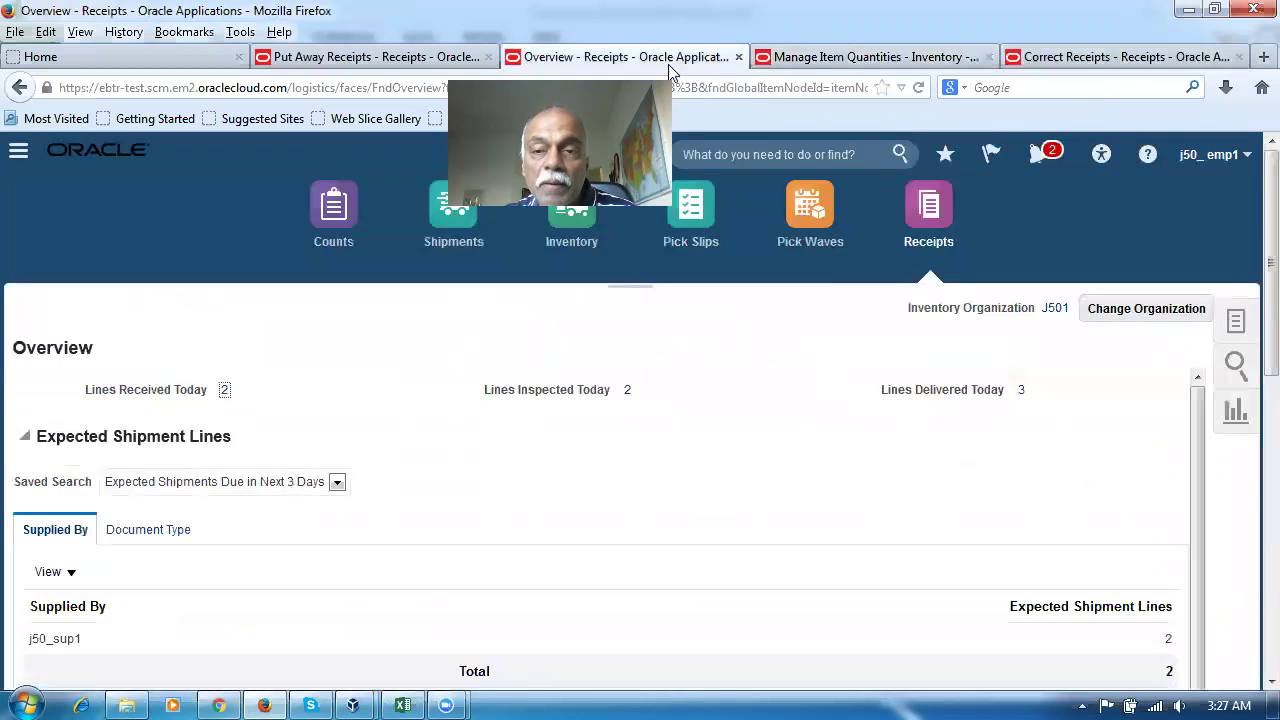
pyautogui.click(1236, 320)
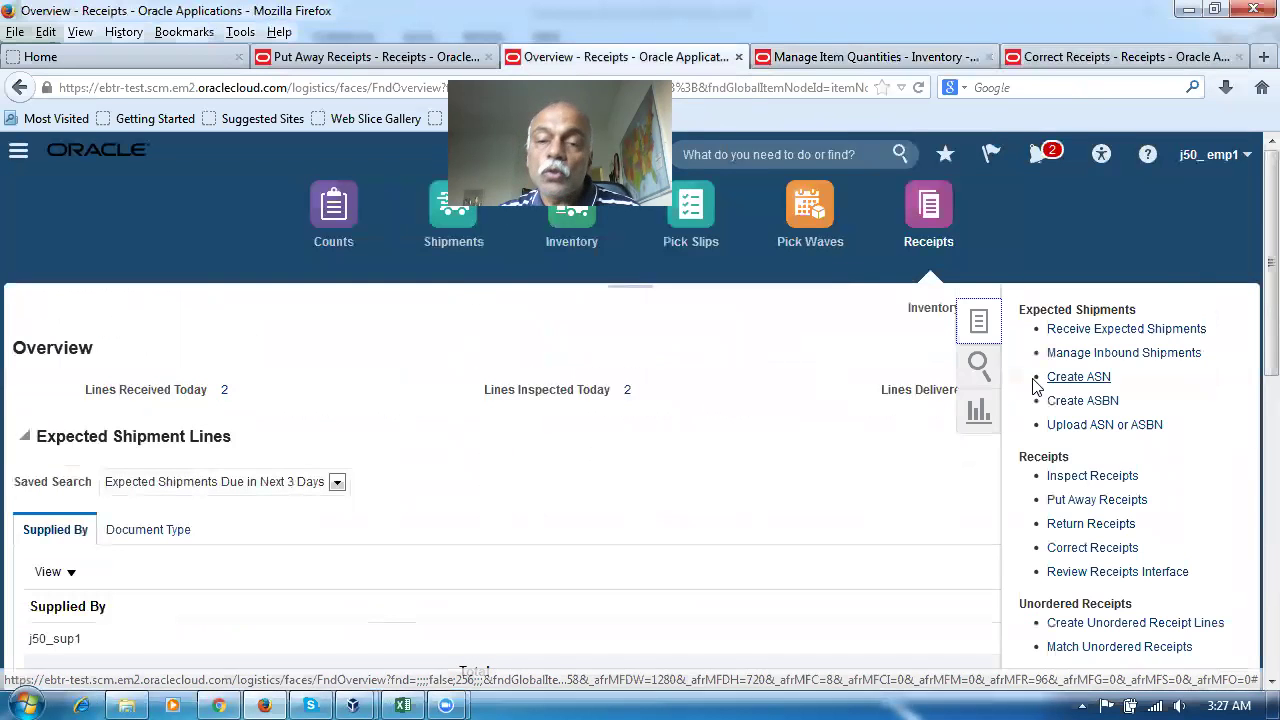
pyautogui.click(1066, 332)
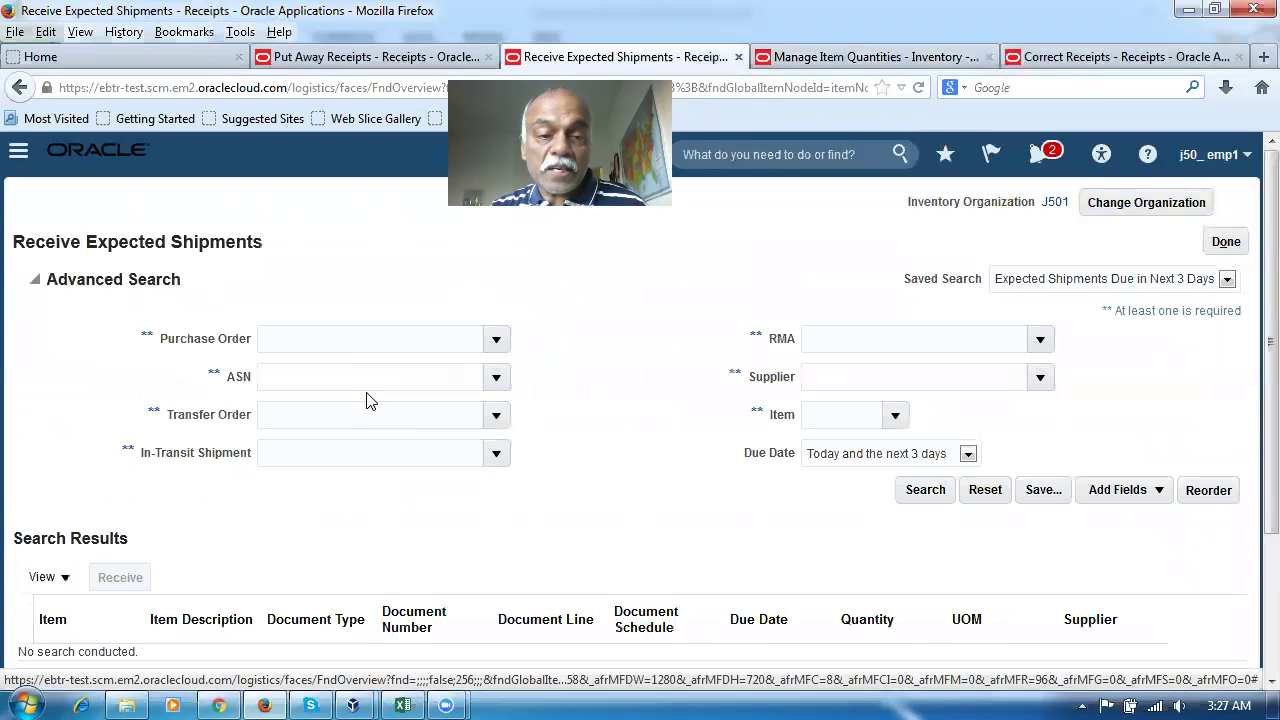
# Search expected shipments for purchase order 2039, which lists 15 Each still expected
pyautogui.write('2039')
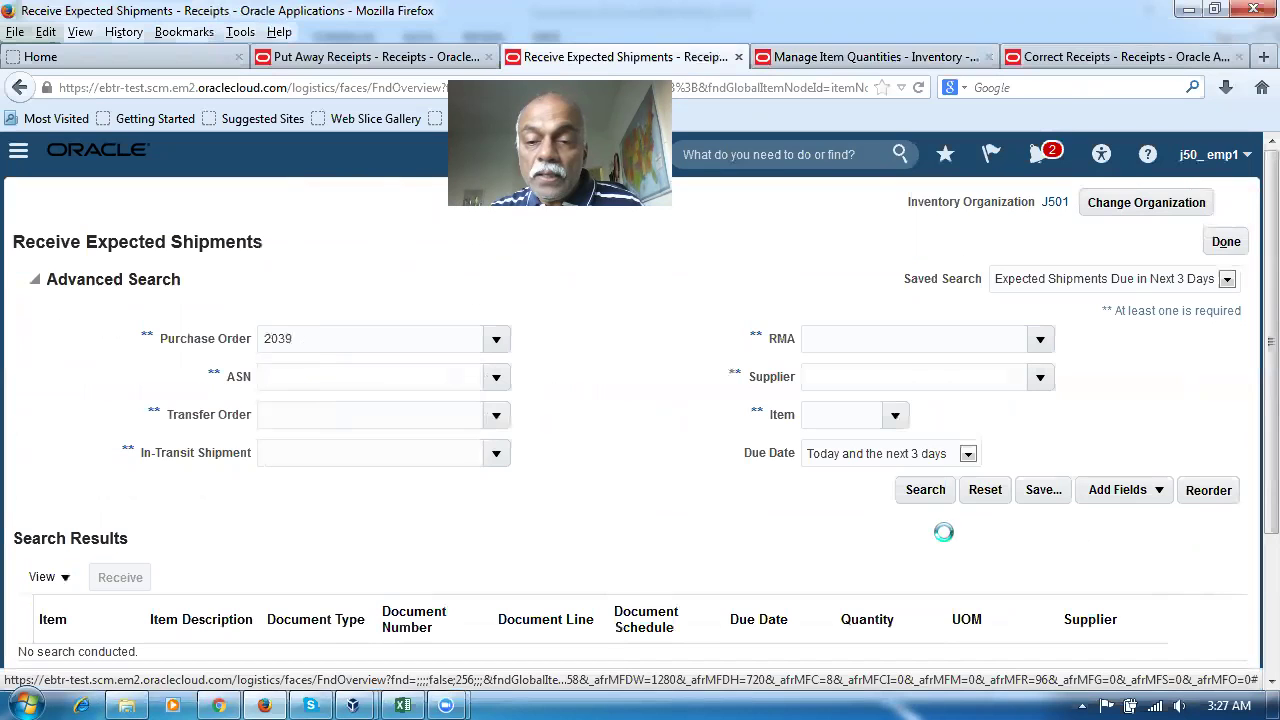
pyautogui.click(925, 490)
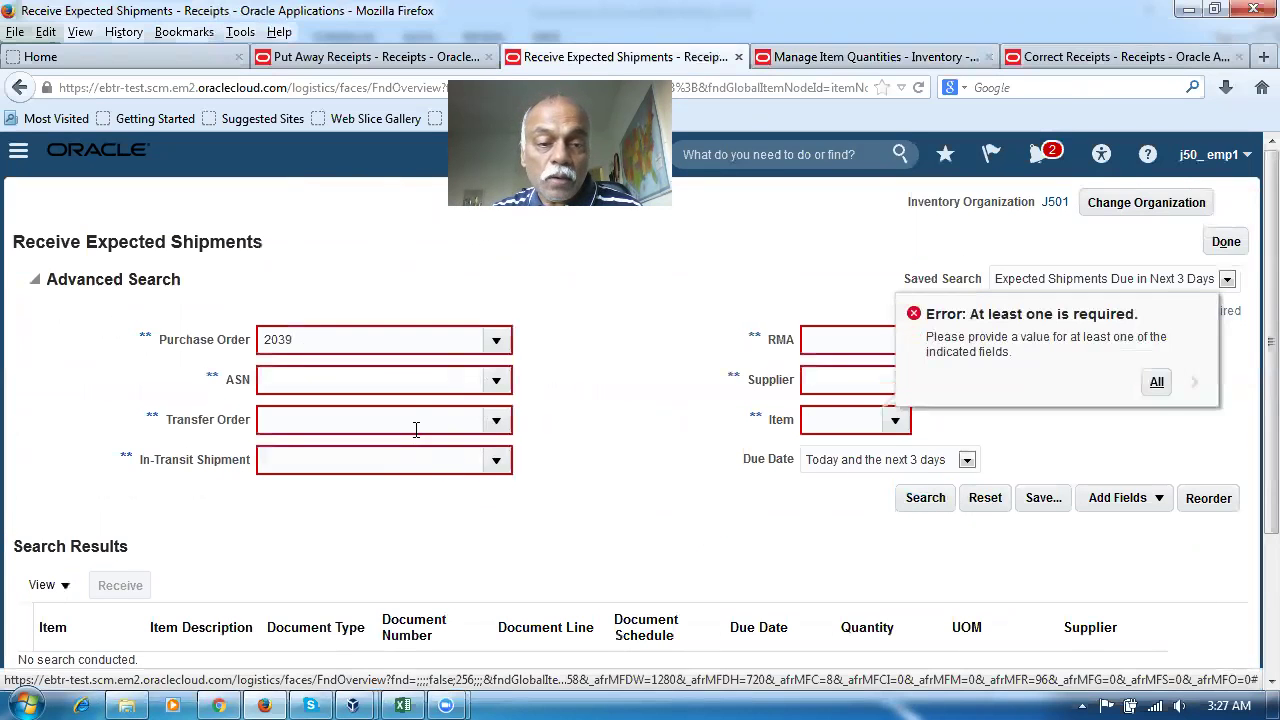
pyautogui.click(935, 492)
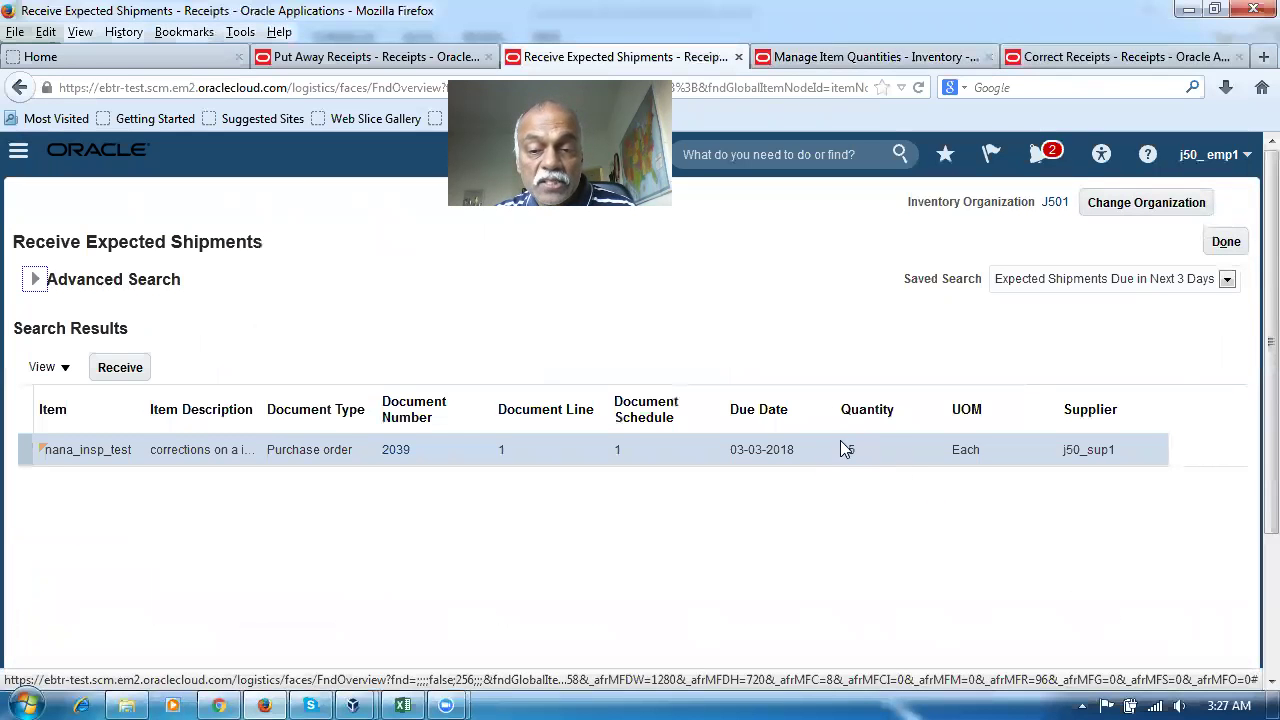
pyautogui.hotkey('alt', 'Tab')
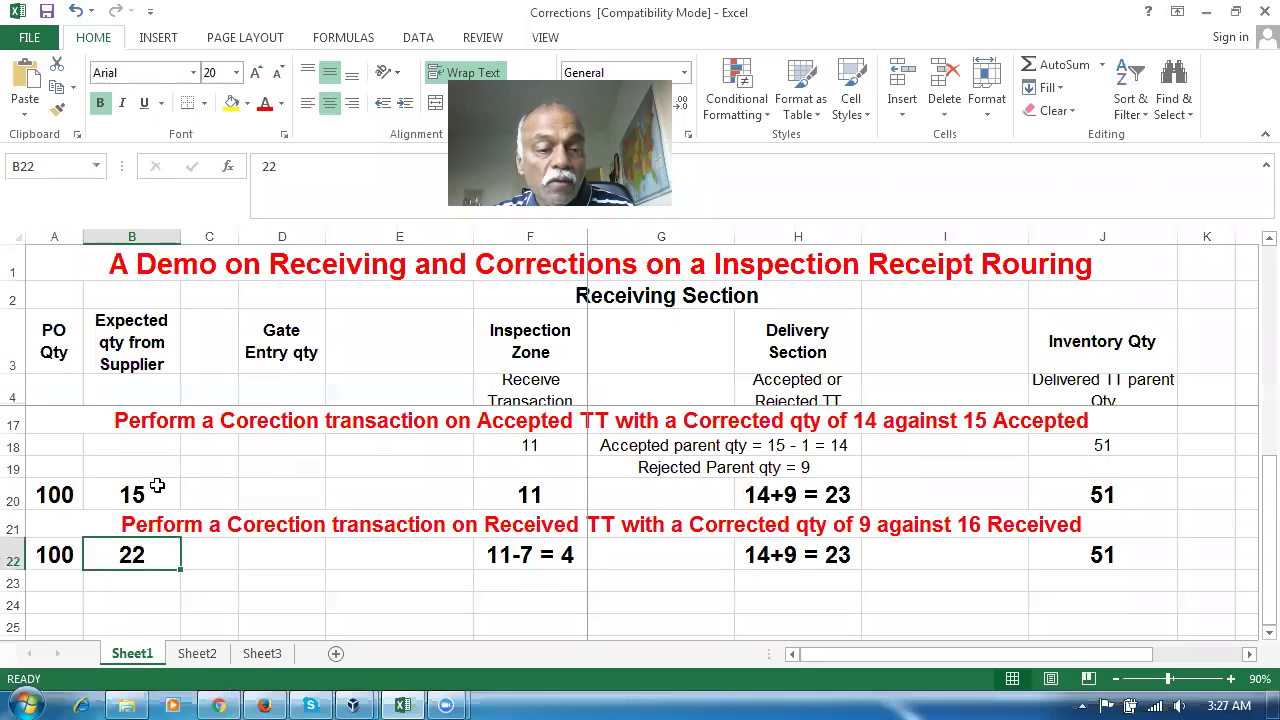
# Review the Excel plan: expected quantities 15 and 22, inspection 11, and row 21's correction note
pyautogui.click(148, 494)
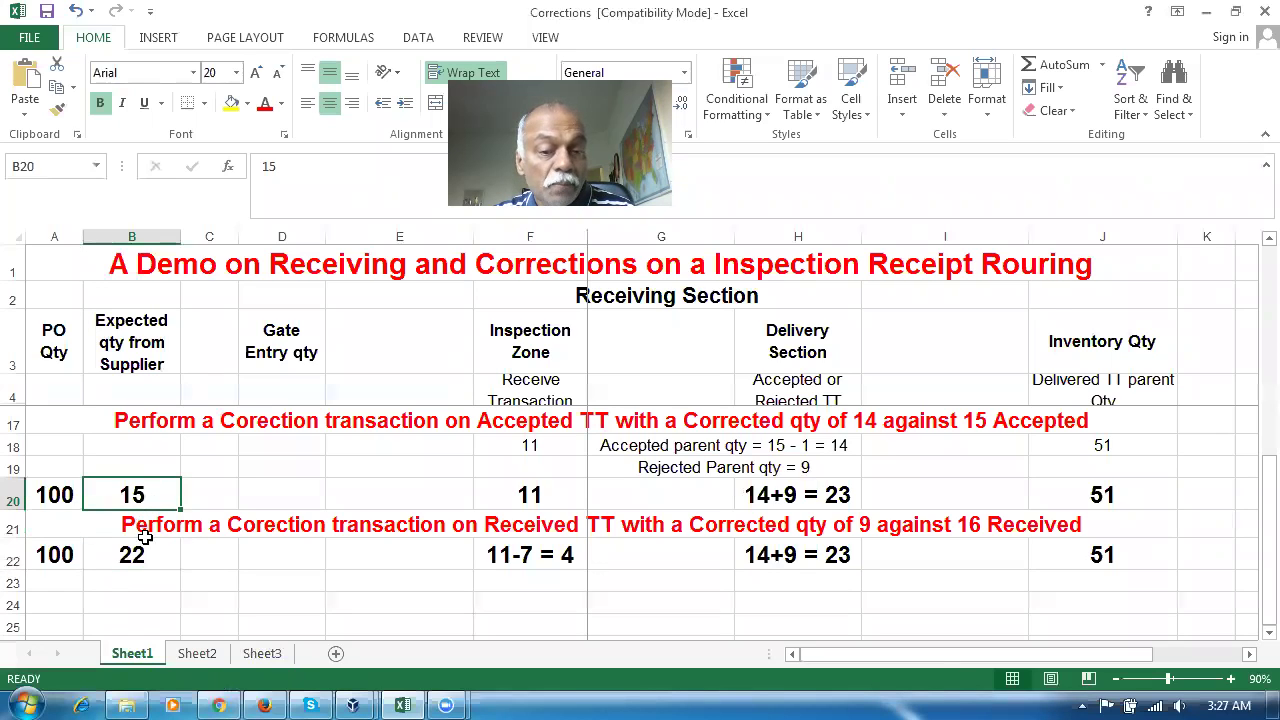
pyautogui.click(511, 500)
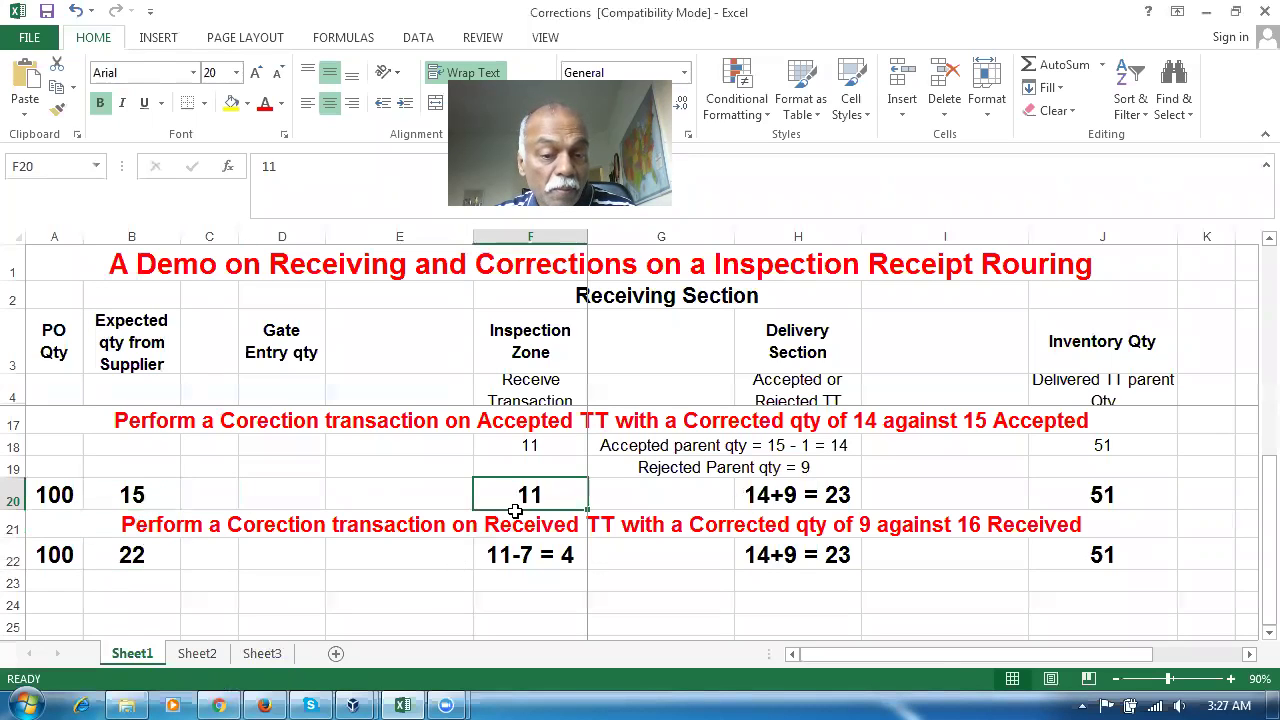
pyautogui.click(525, 553)
pyautogui.click(140, 557)
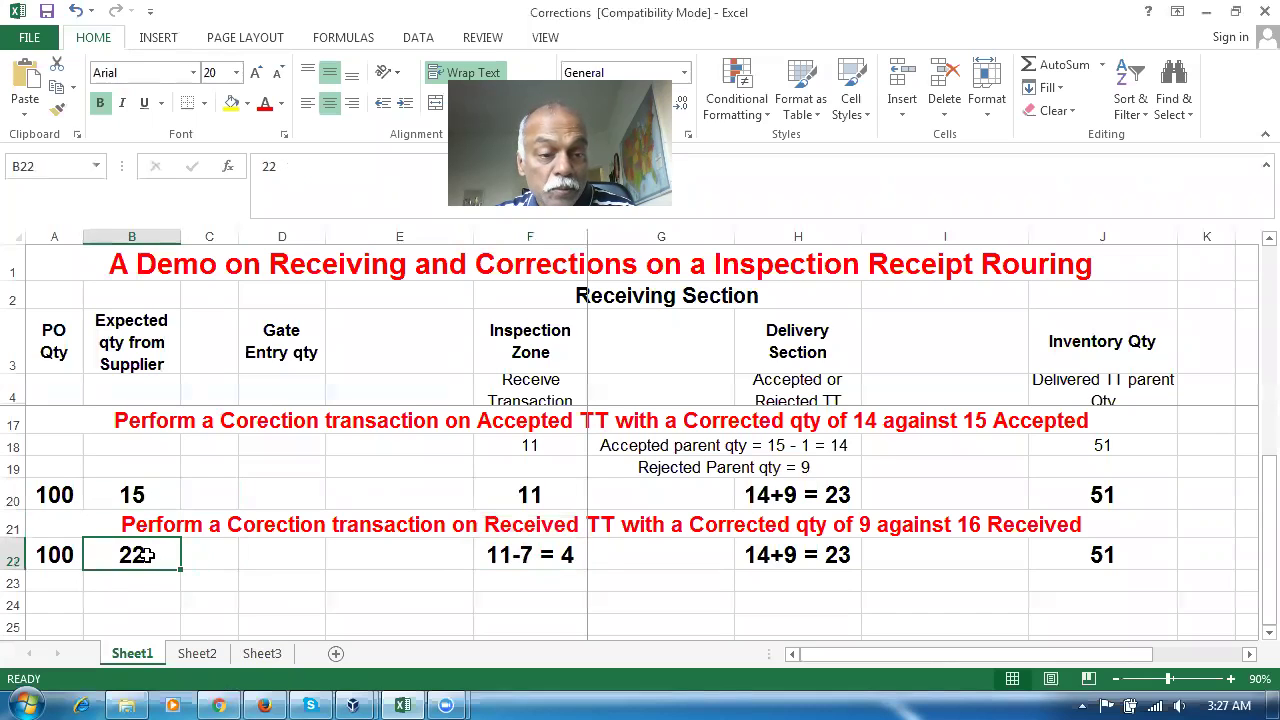
pyautogui.click(217, 532)
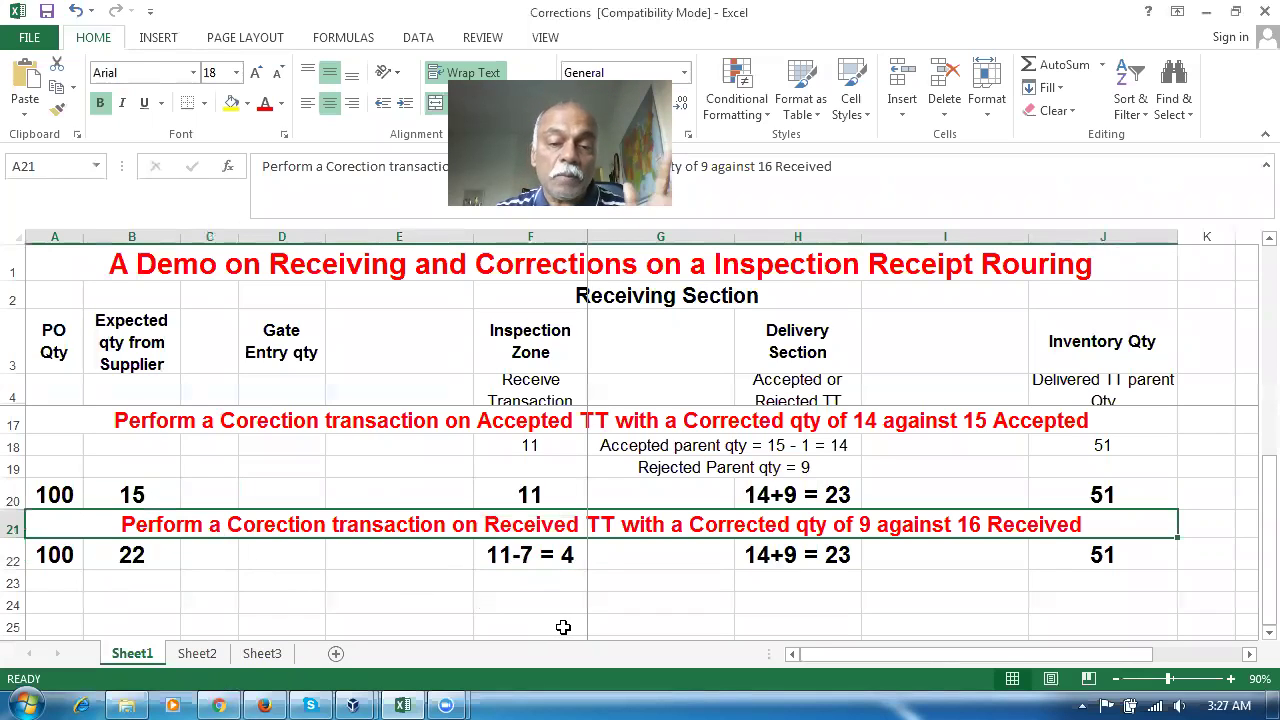
# Return to Oracle, leave Receive Expected Shipments and bring up the Correct Receipts lines
pyautogui.hotkey('alt', 'Tab')
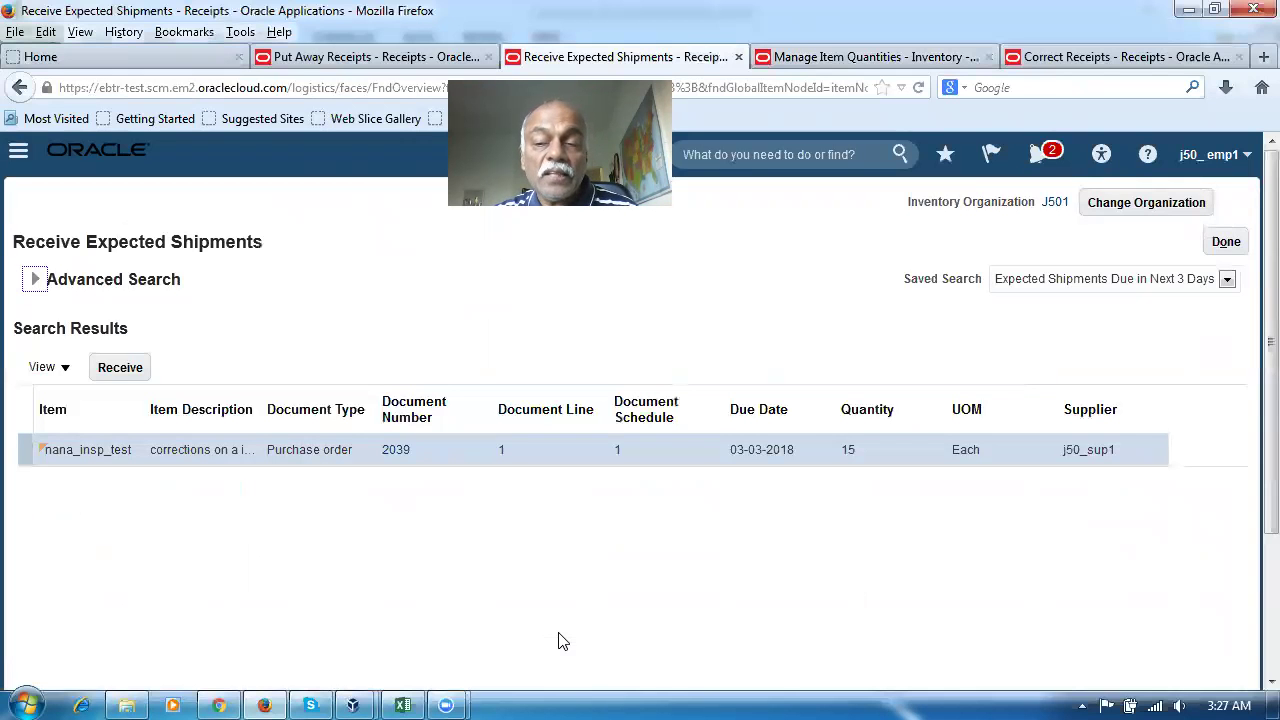
pyautogui.click(1228, 245)
pyautogui.click(1140, 56)
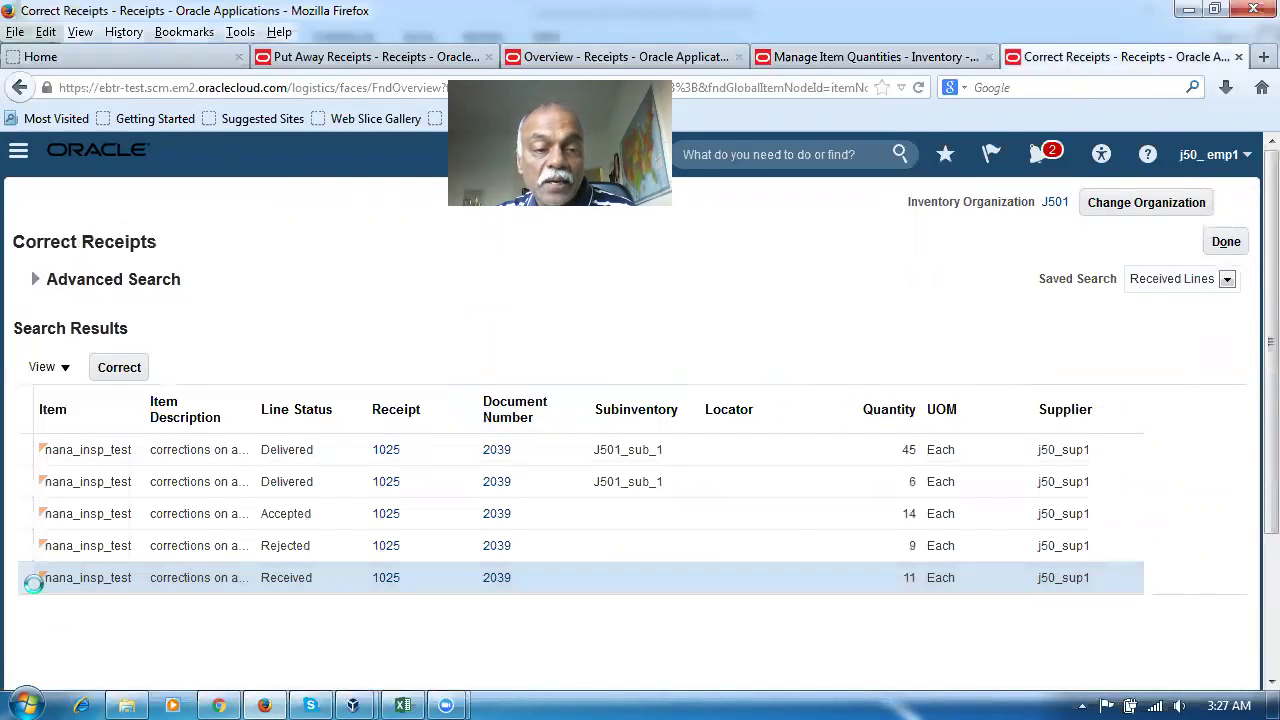
# Correct receipt 1025's Received line from 11 to 4 and confirm the submitted correction
pyautogui.click(138, 376)
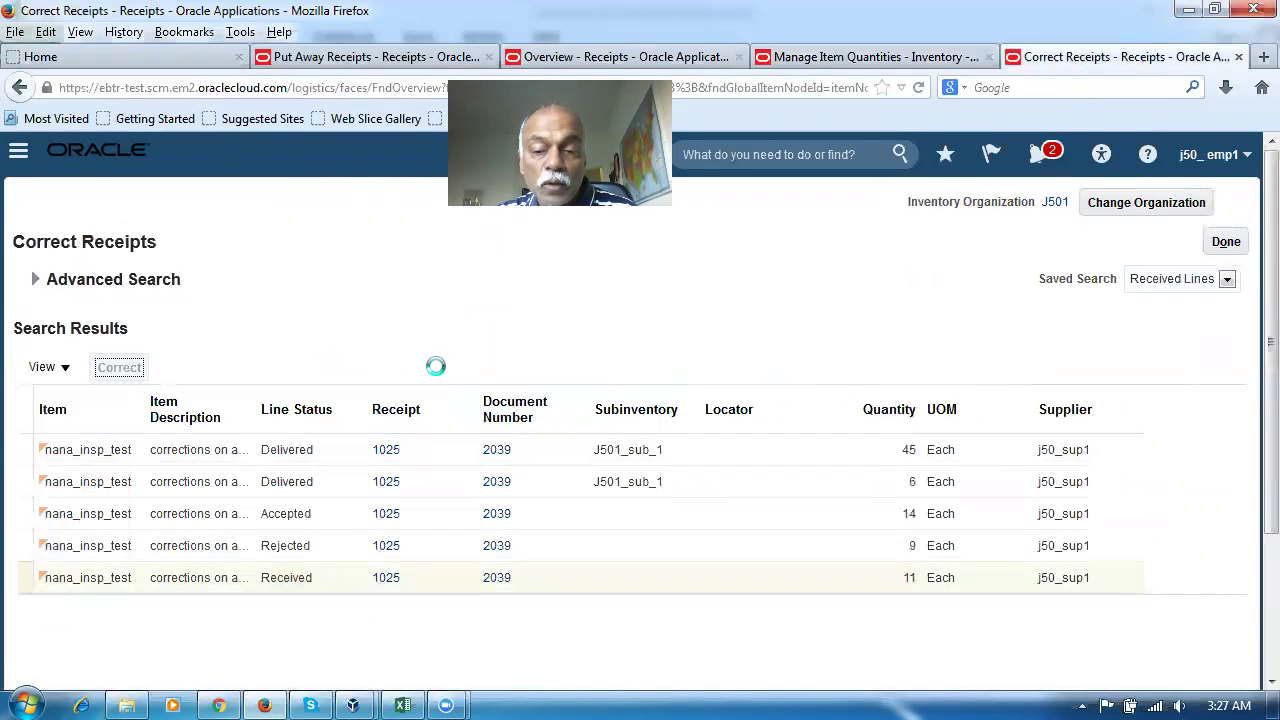
pyautogui.hotkey('alt', 'Tab')
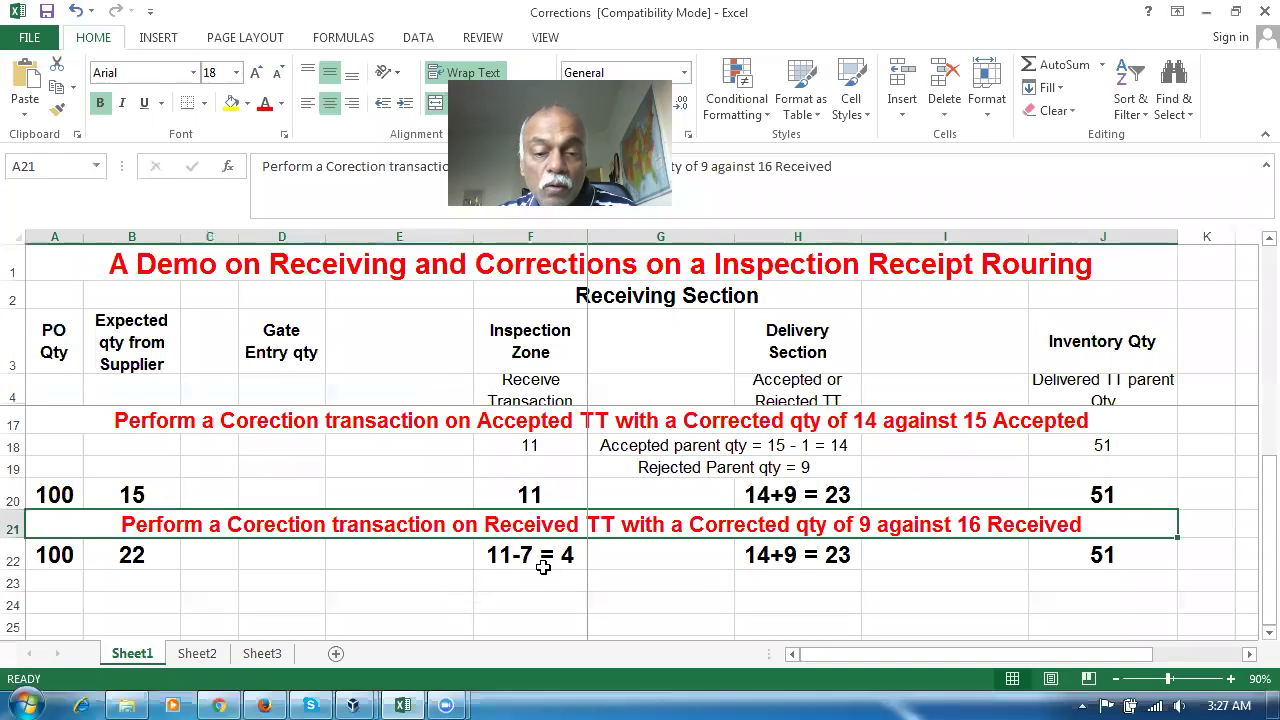
pyautogui.hotkey('alt', 'Tab')
pyautogui.click(617, 373)
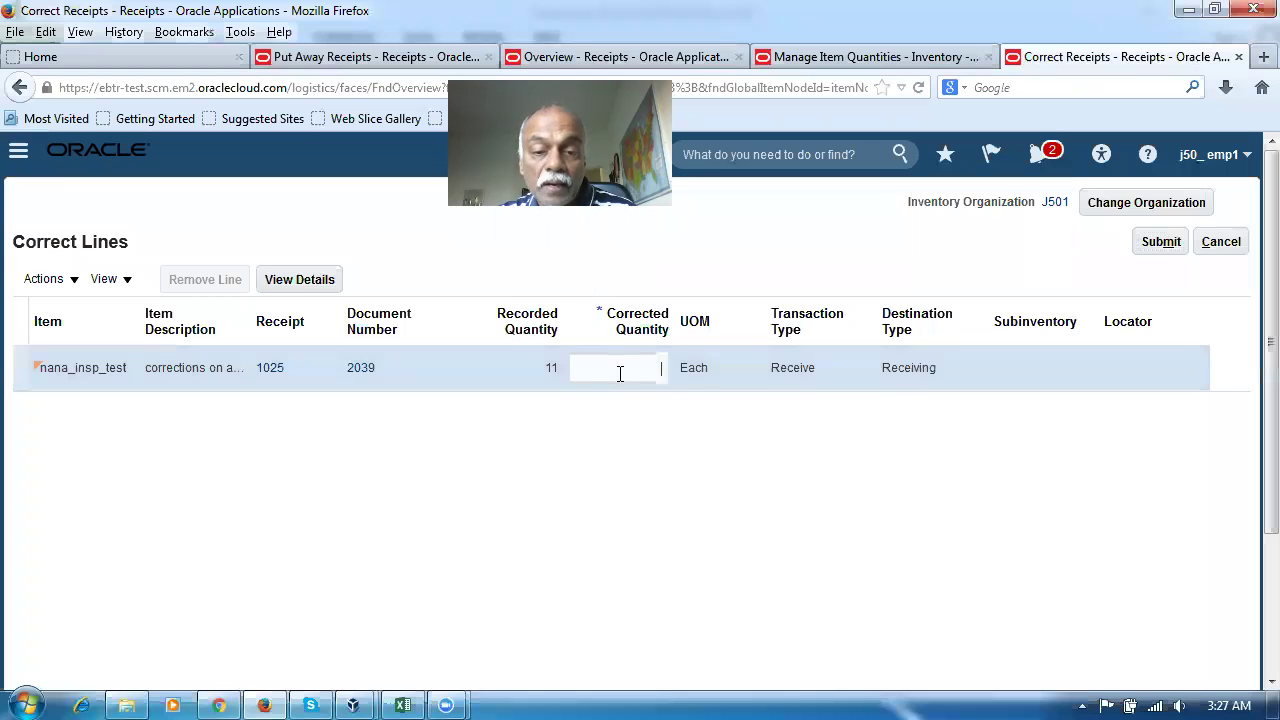
pyautogui.write('4')
pyautogui.click(629, 537)
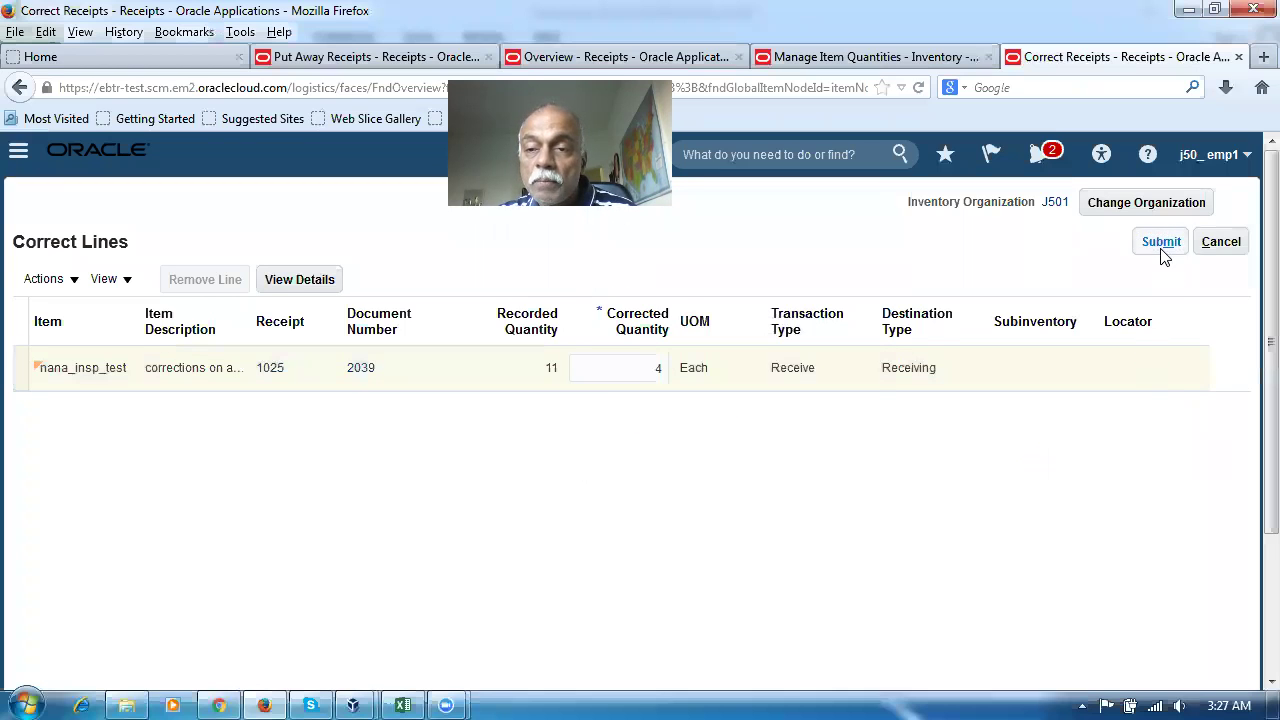
pyautogui.click(1162, 244)
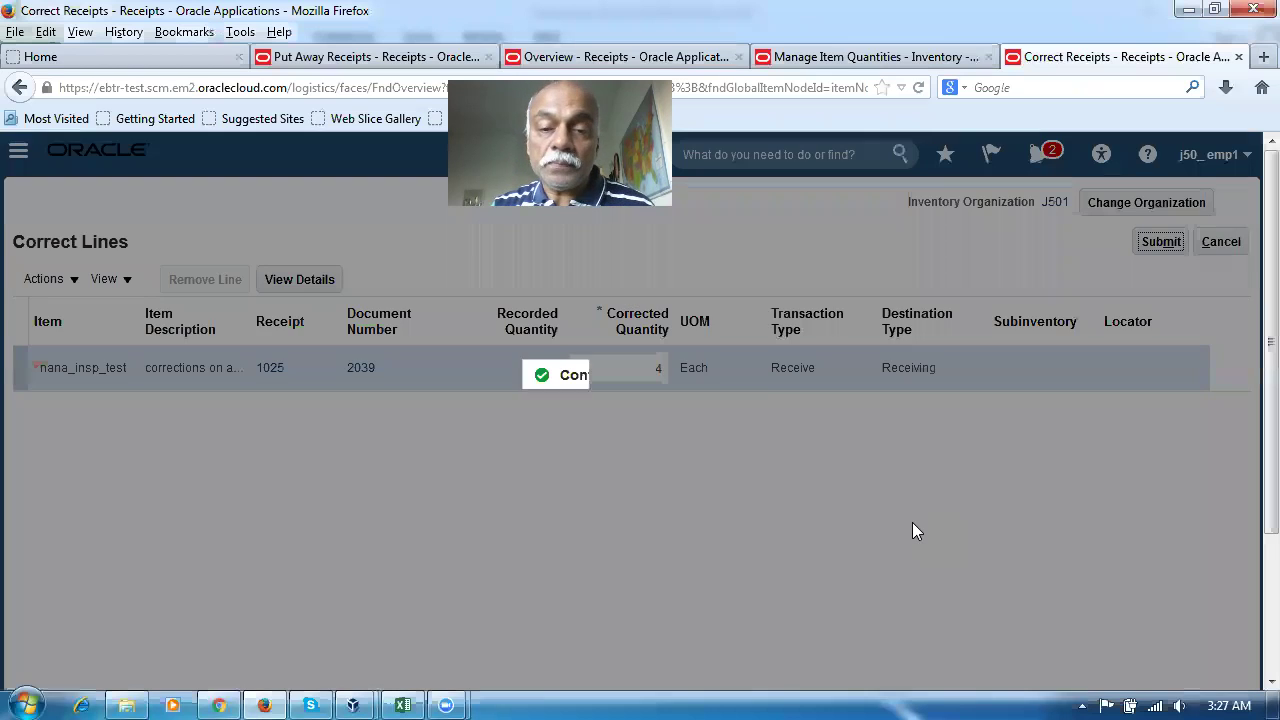
pyautogui.click(731, 441)
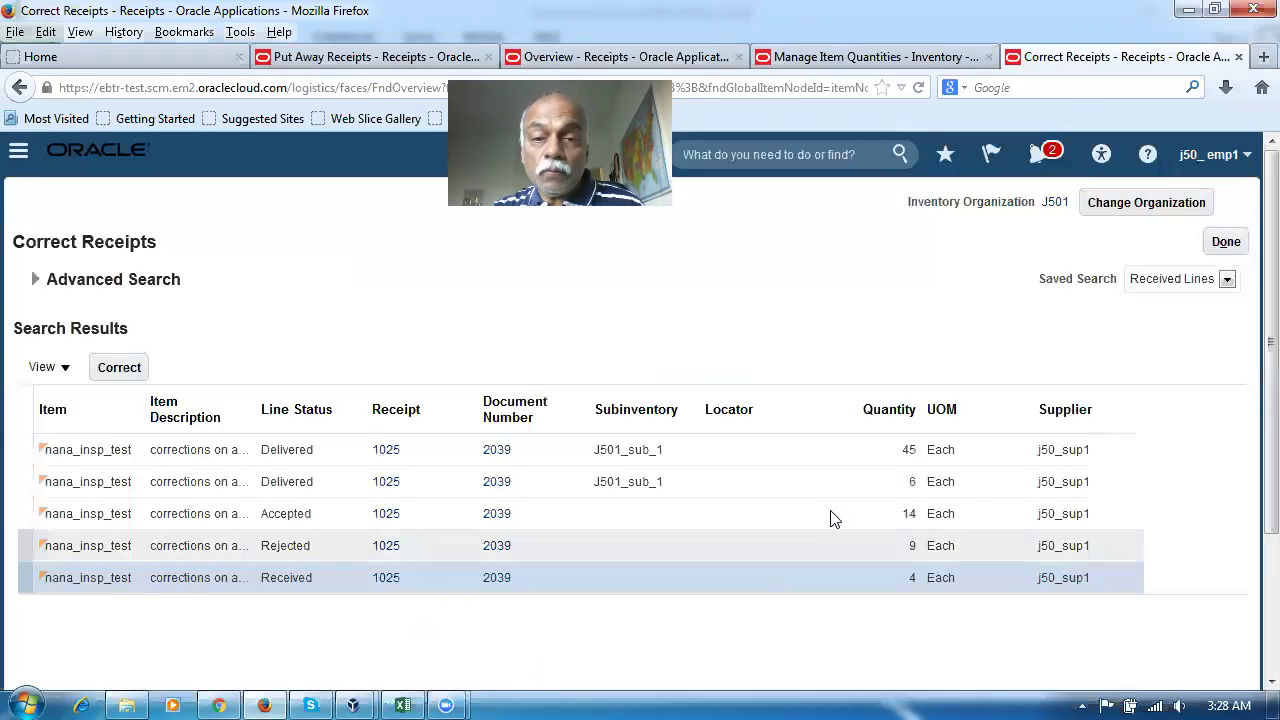
pyautogui.click(668, 60)
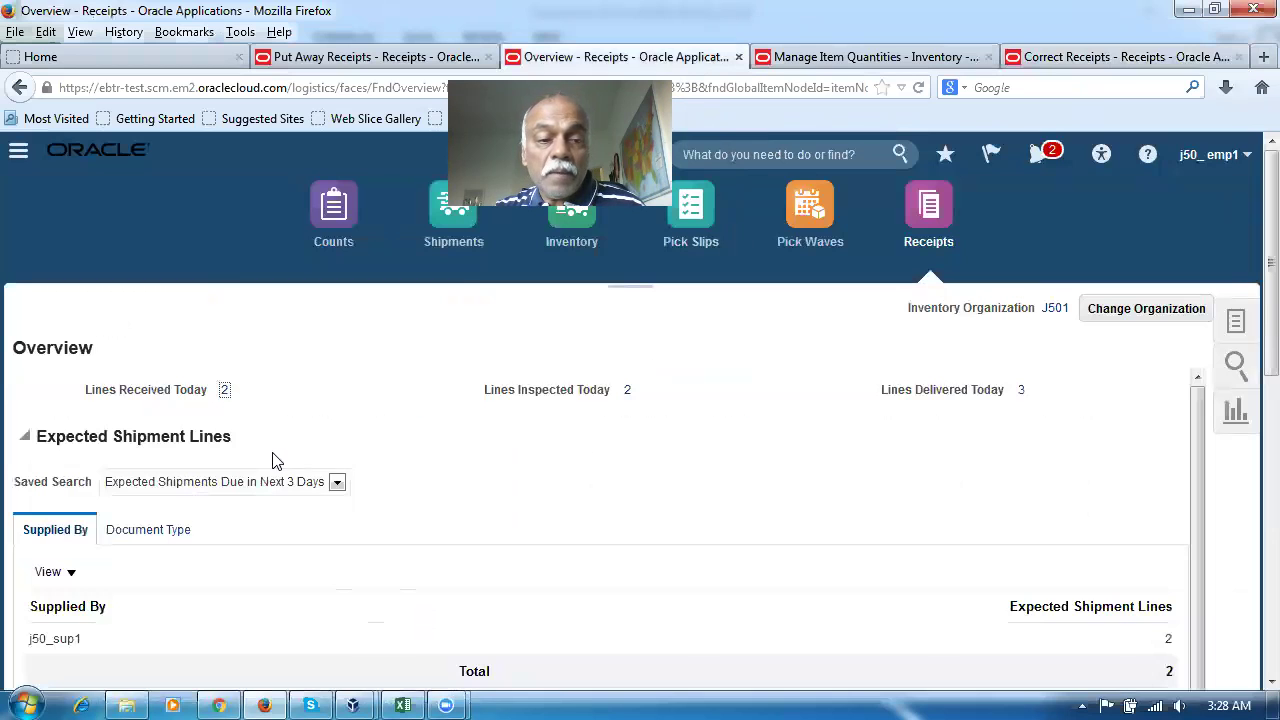
# Search Receive Expected Shipments for purchase order 2039, which shows 22 Each expected
pyautogui.click(1238, 328)
pyautogui.click(1128, 332)
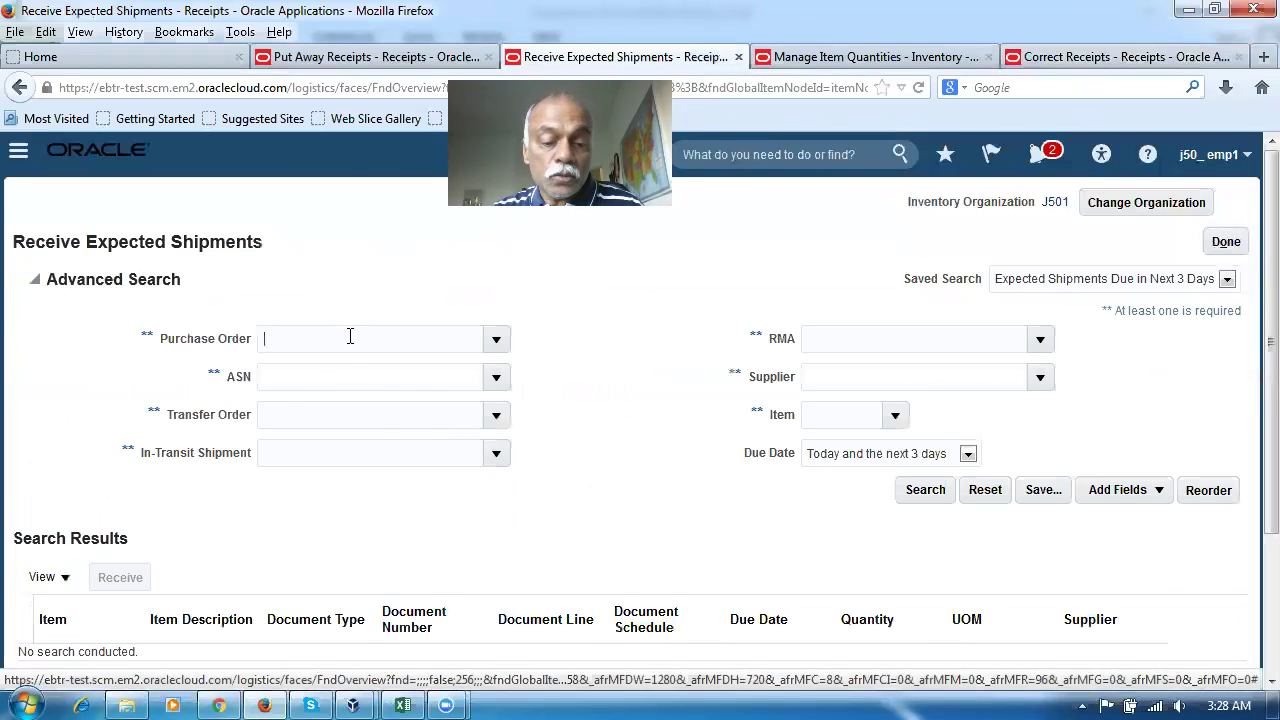
pyautogui.write('2039')
pyautogui.press('Tab')
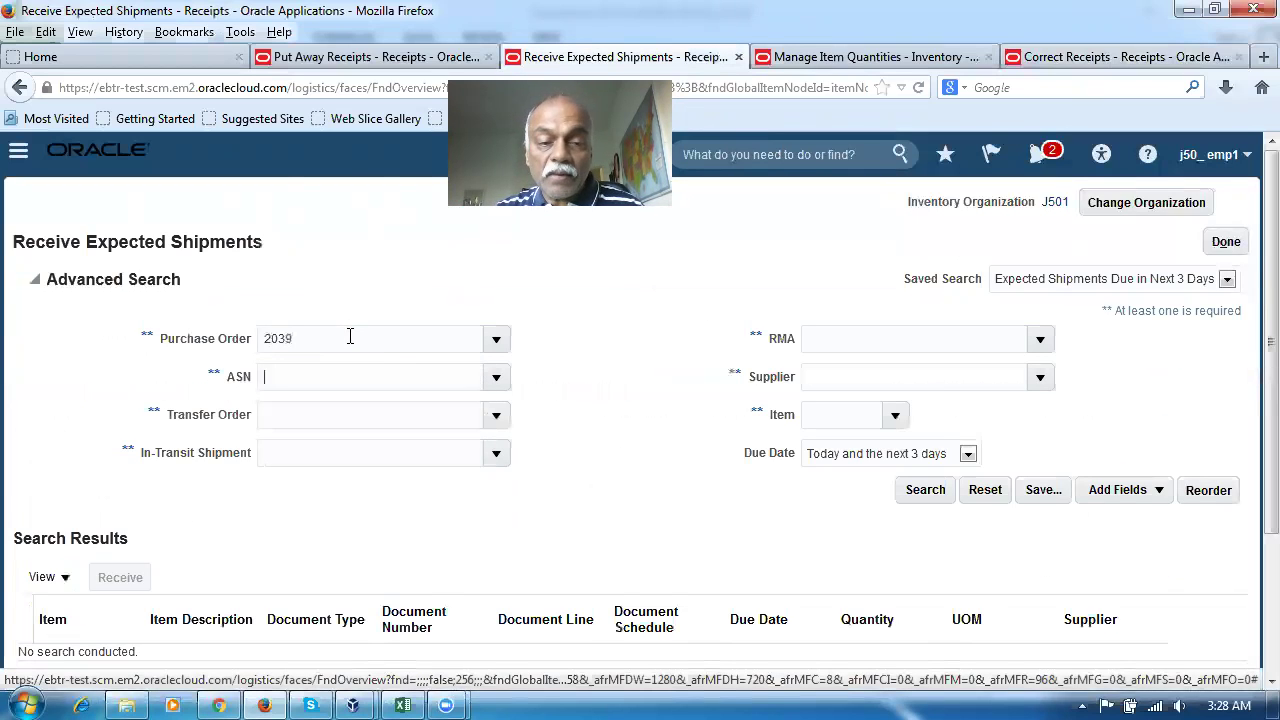
pyautogui.click(925, 491)
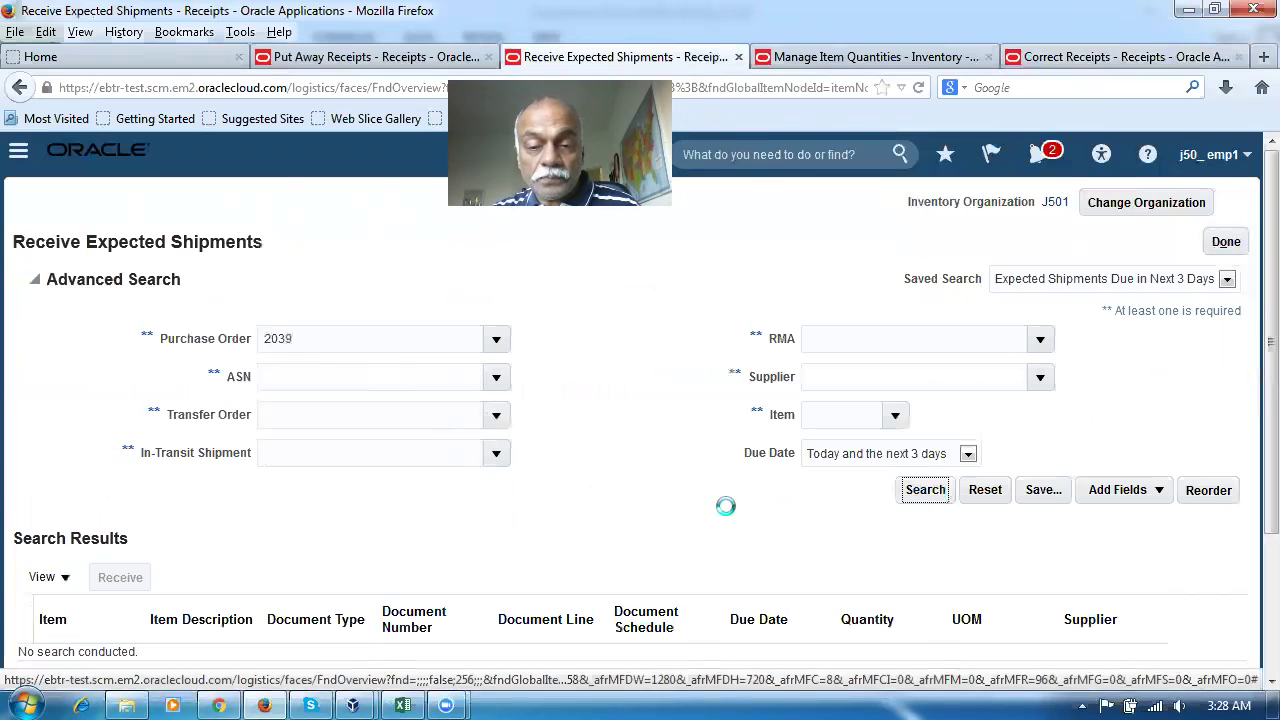
pyautogui.scroll(-2, 785, 507)
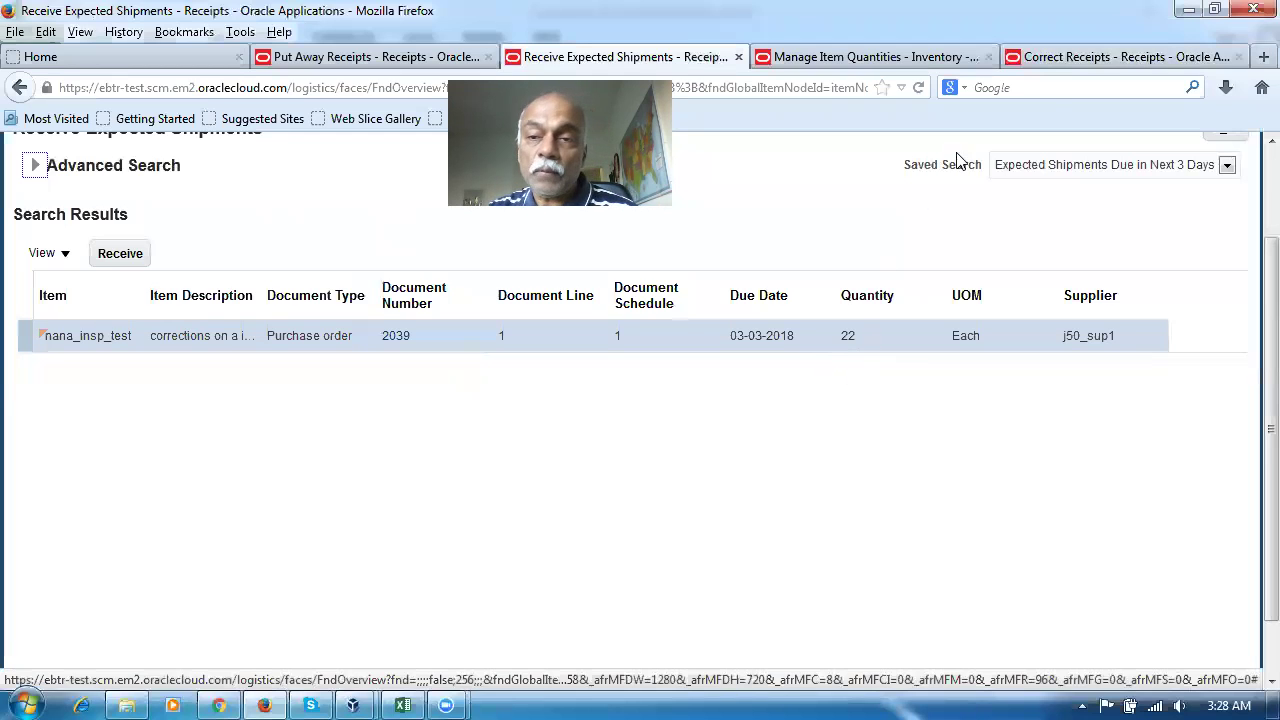
pyautogui.click(1089, 57)
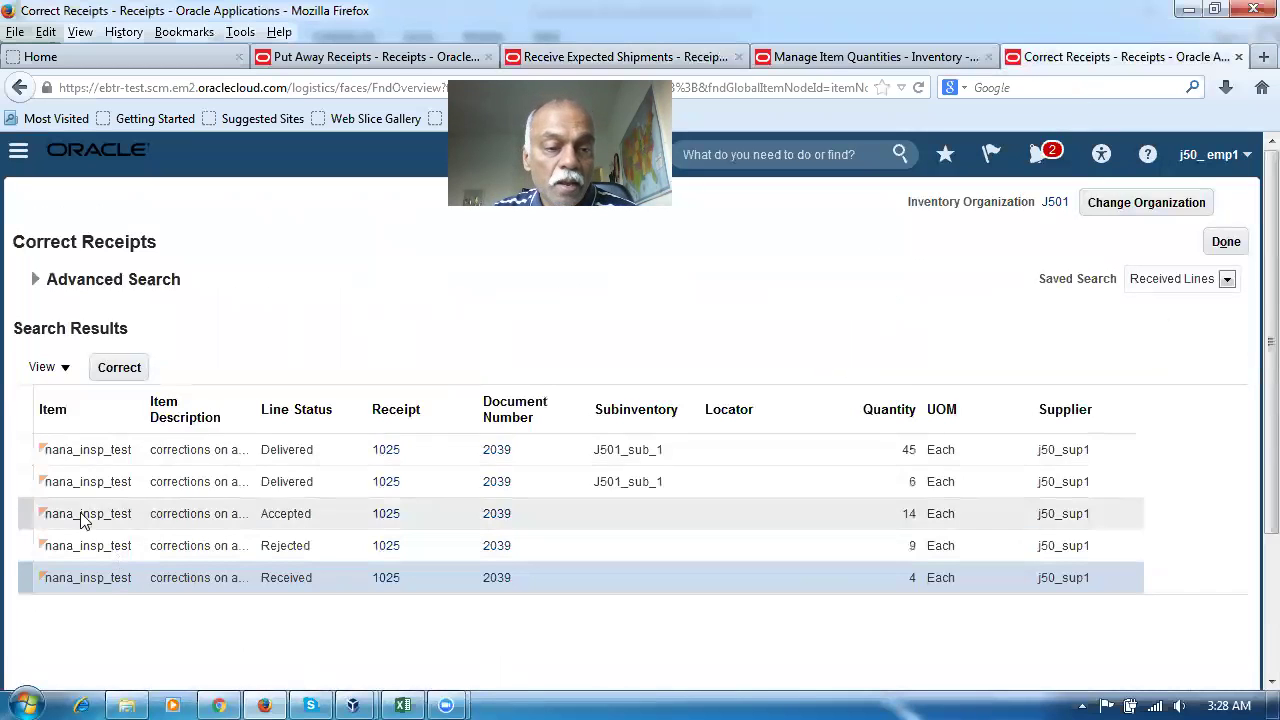
pyautogui.click(21, 449)
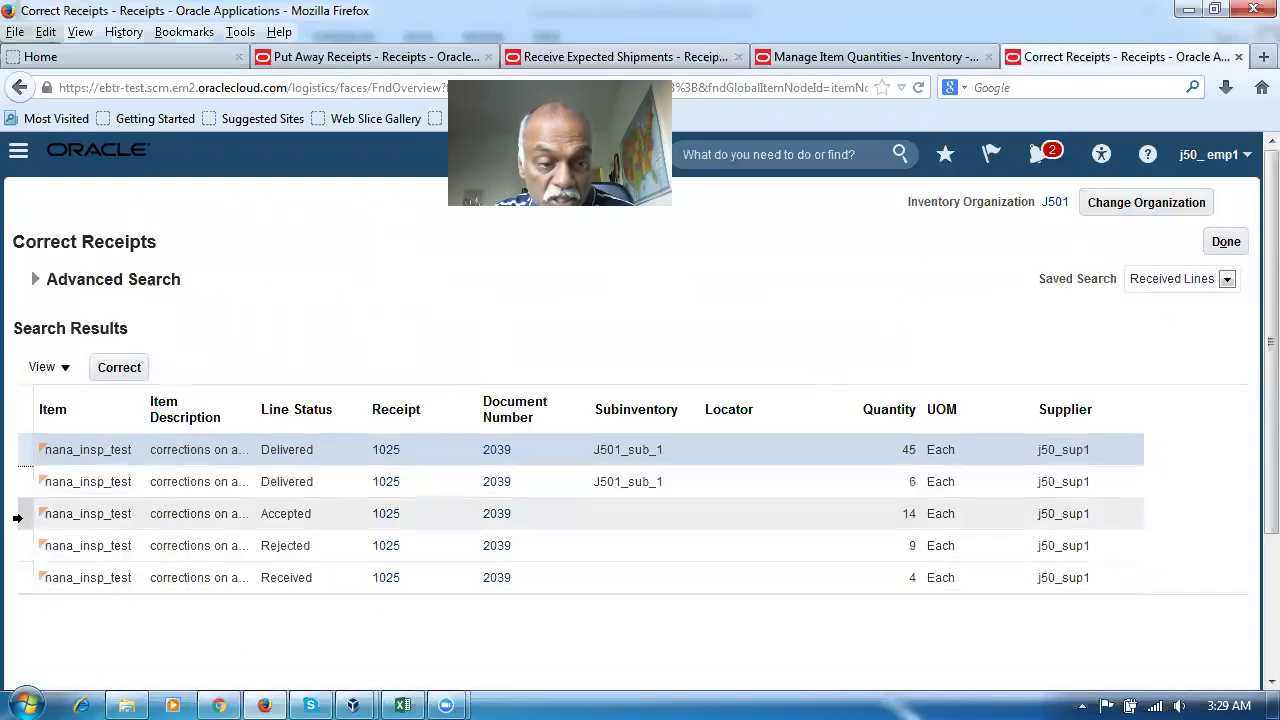
pyautogui.click(17, 514)
pyautogui.click(16, 545)
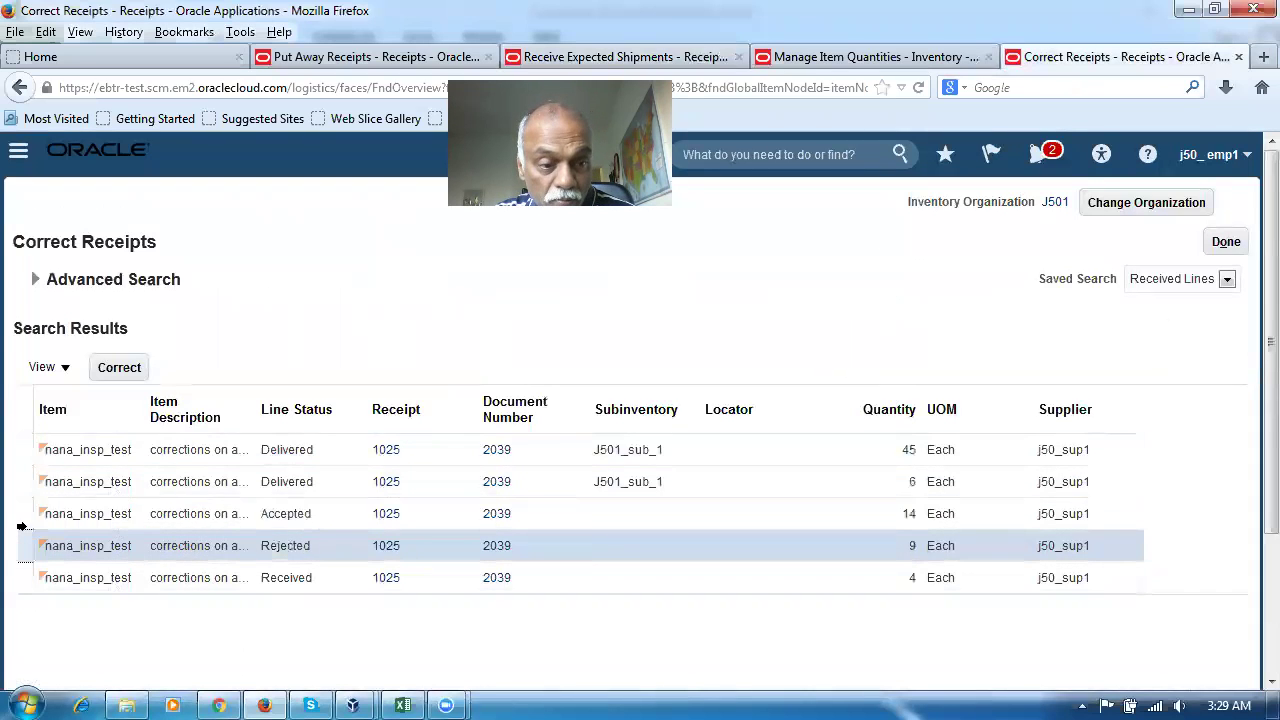
pyautogui.click(21, 445)
pyautogui.click(24, 540)
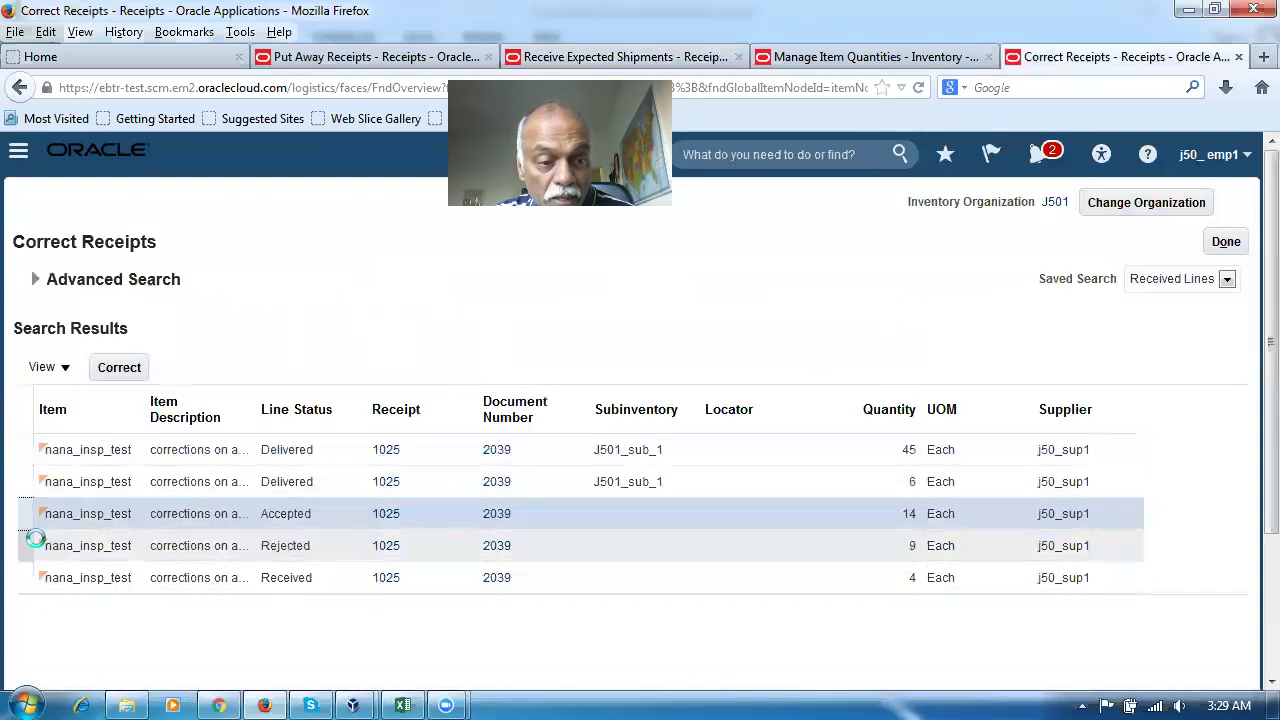
pyautogui.click(20, 520)
pyautogui.click(21, 538)
pyautogui.click(25, 579)
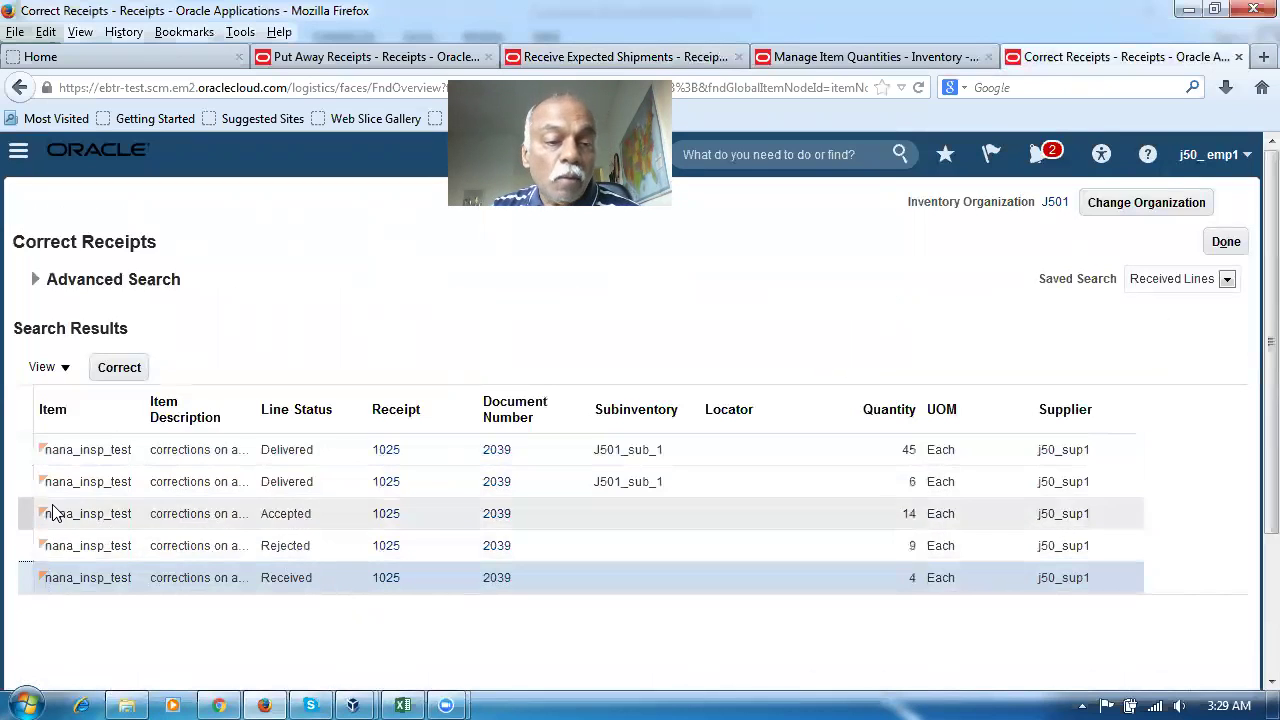
pyautogui.click(23, 453)
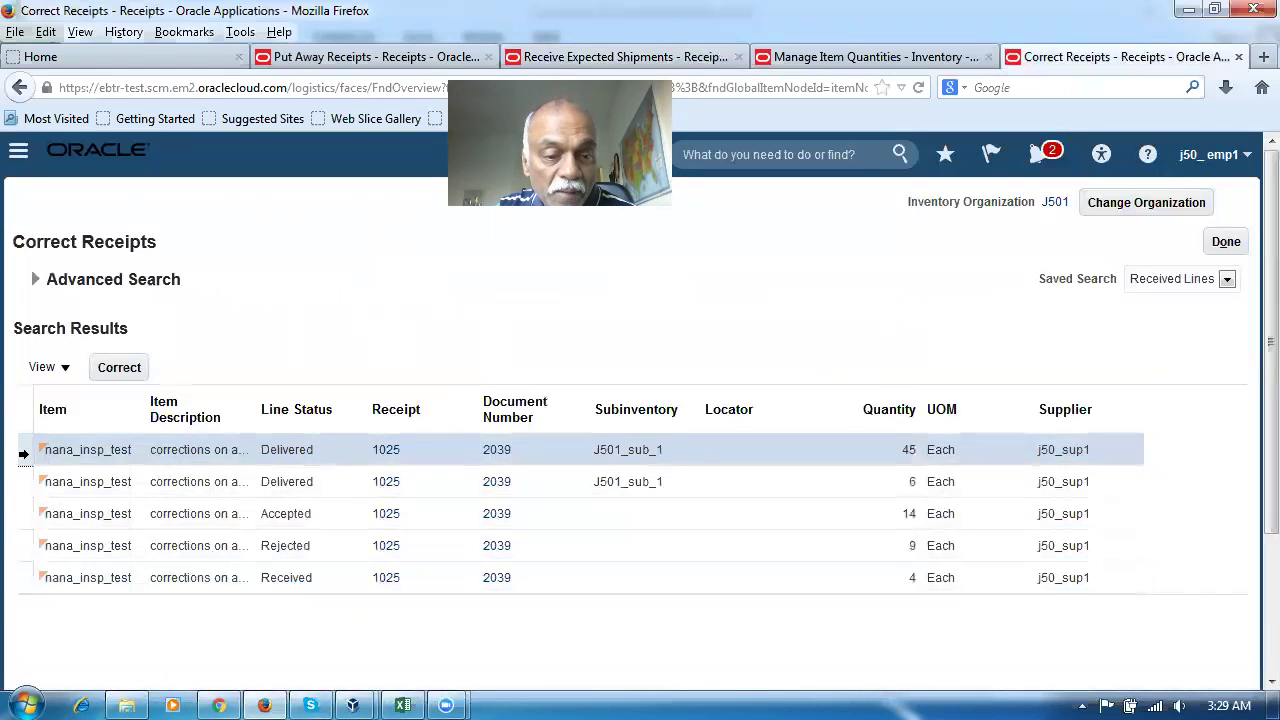
pyautogui.click(17, 513)
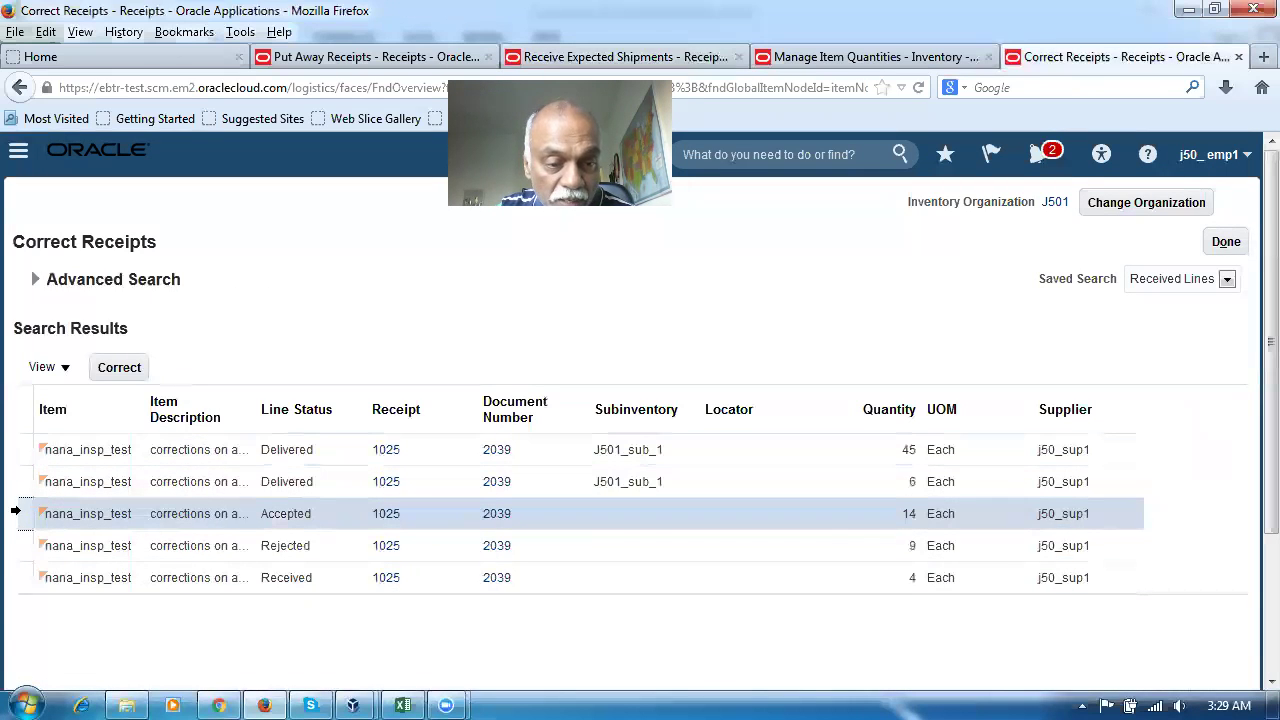
pyautogui.click(21, 578)
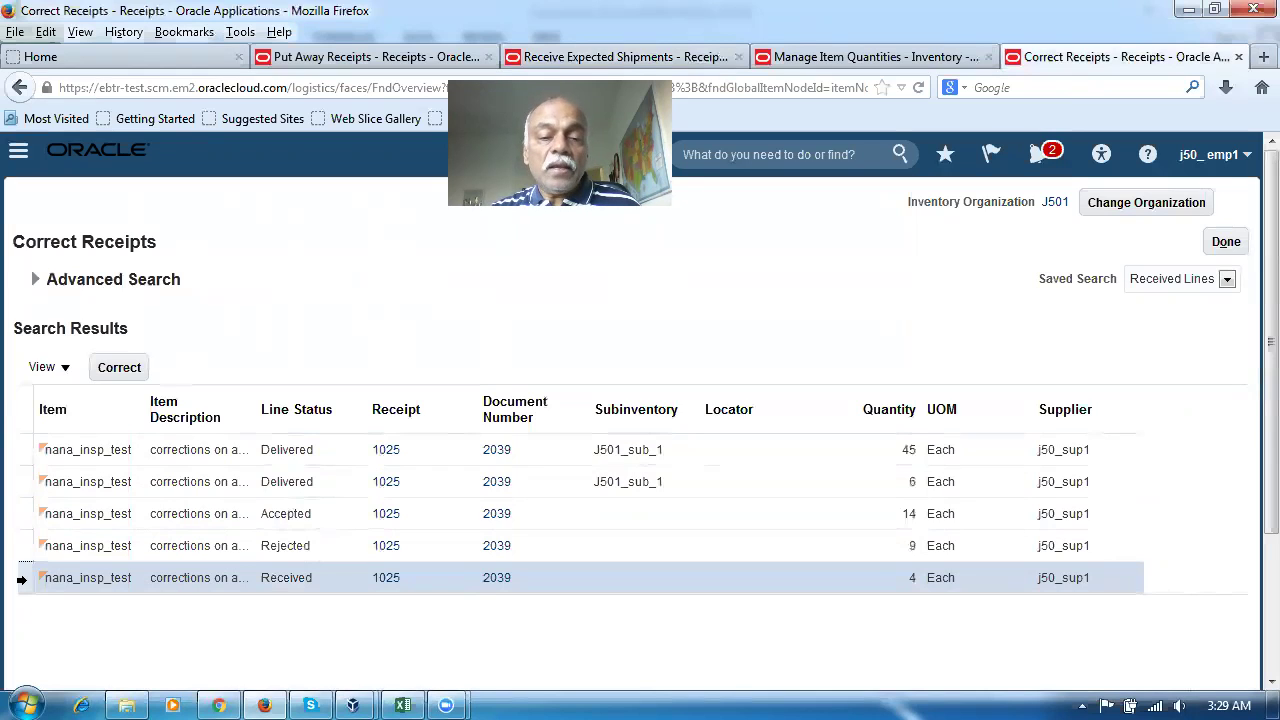
pyautogui.click(201, 656)
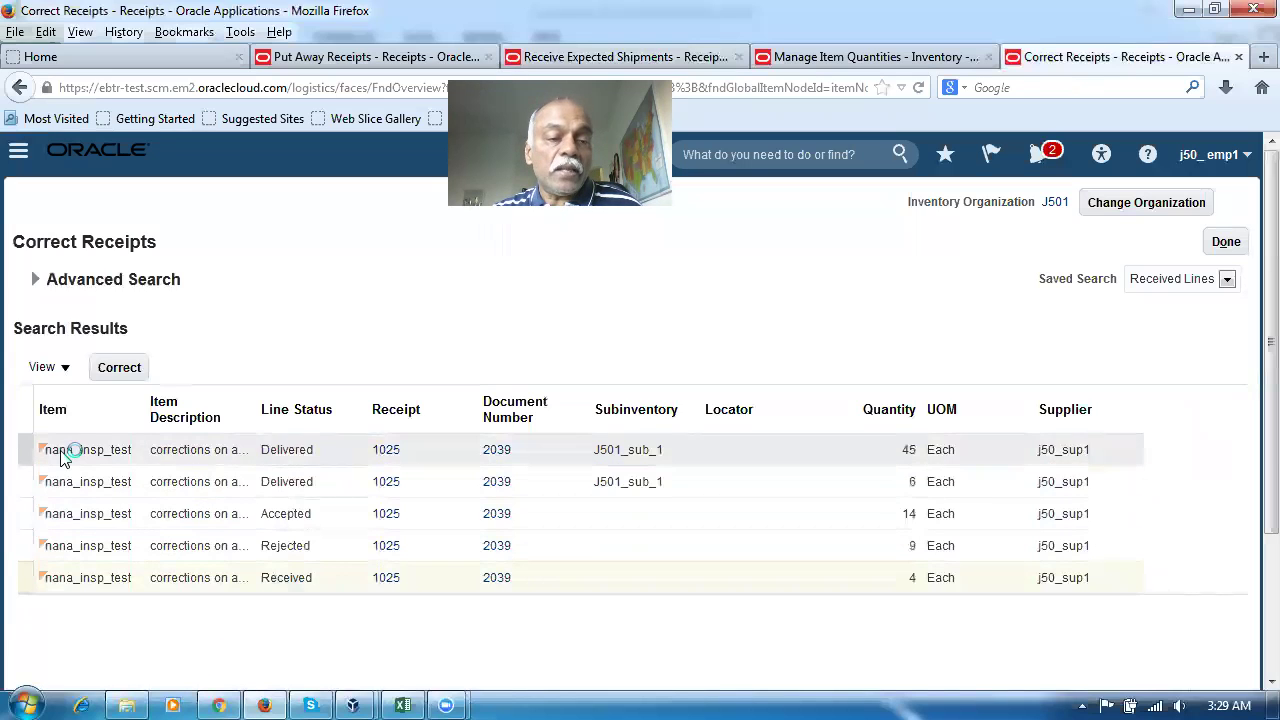
pyautogui.click(20, 450)
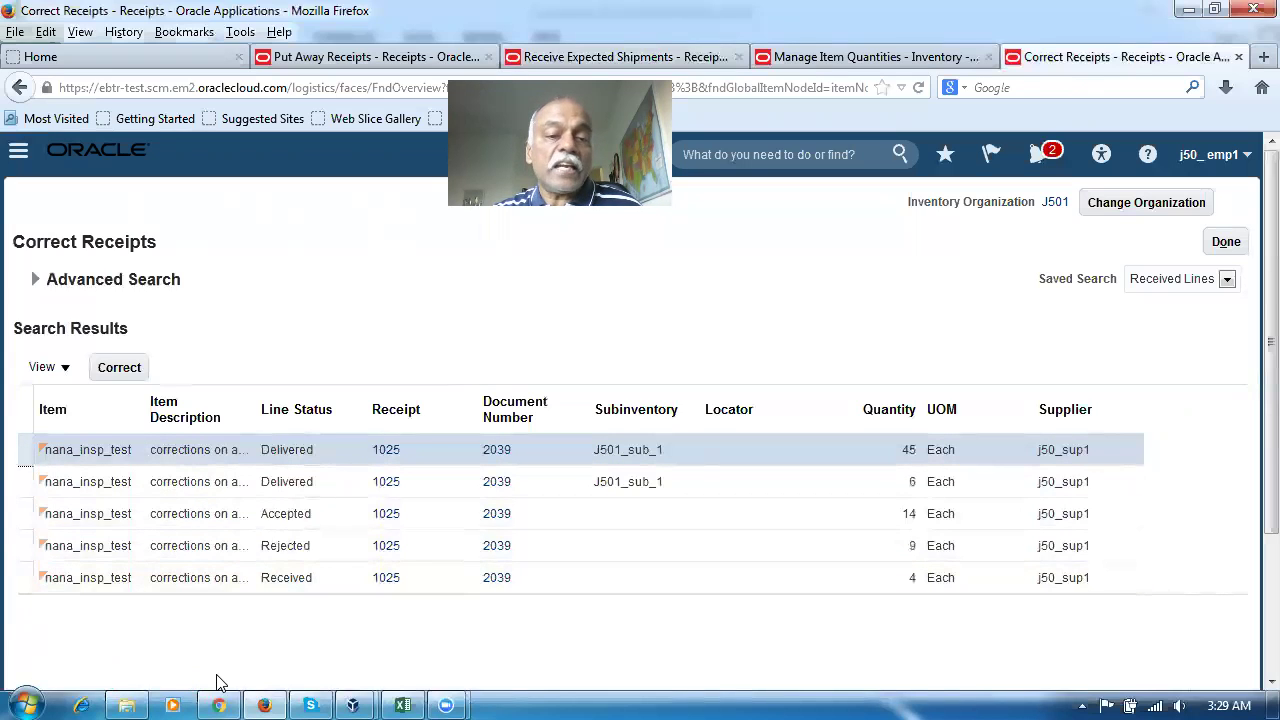